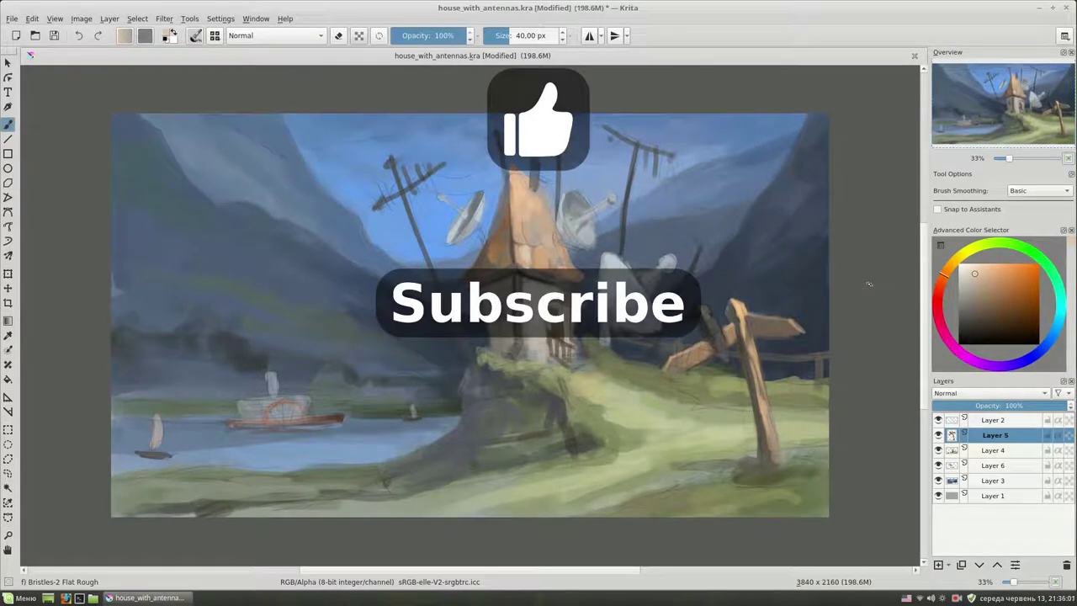
# Step: With the Basic-2 Opacity brush in dark blue, darken and smooth the slope right of the dishes
pyautogui.rightClick(523, 227)
pyautogui.click(589, 279)
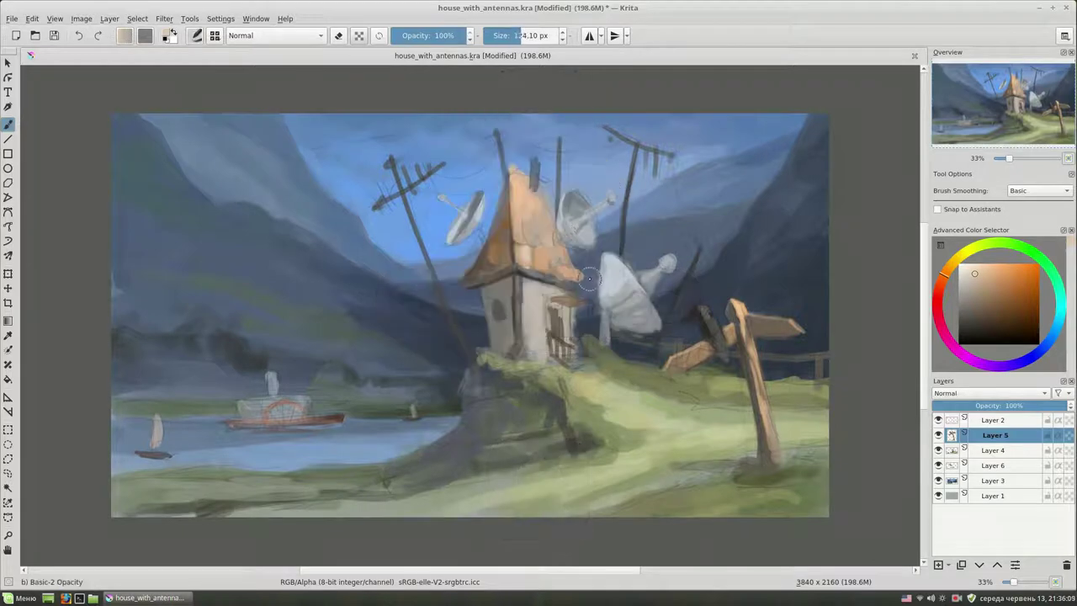
pyautogui.keyDown('ctrl'); pyautogui.click(651, 318); pyautogui.keyUp('ctrl')
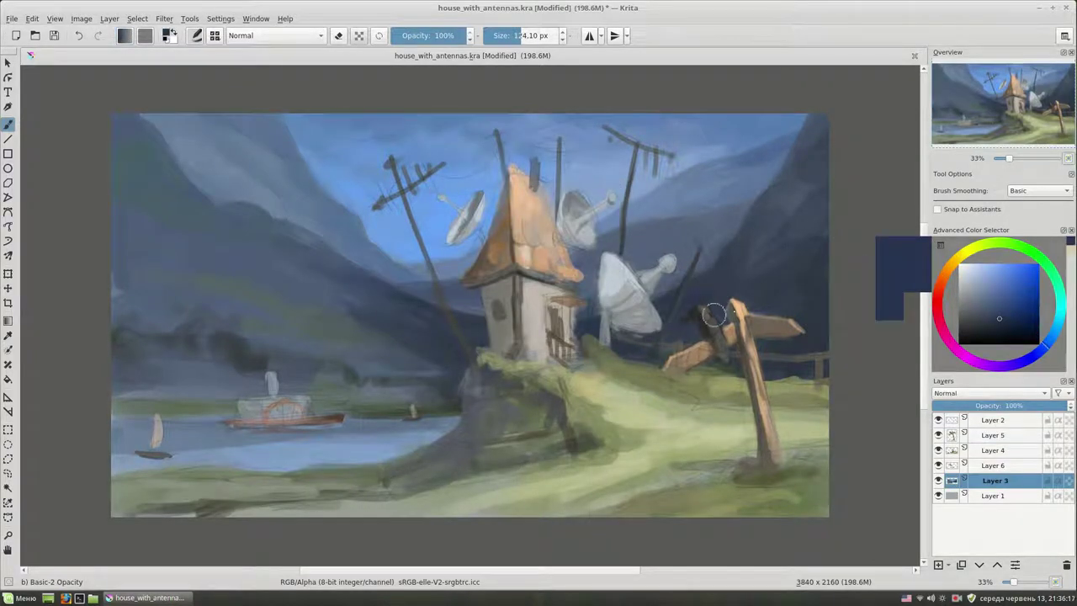
pyautogui.keyDown('ctrl'); pyautogui.click(662, 334); pyautogui.keyUp('ctrl')
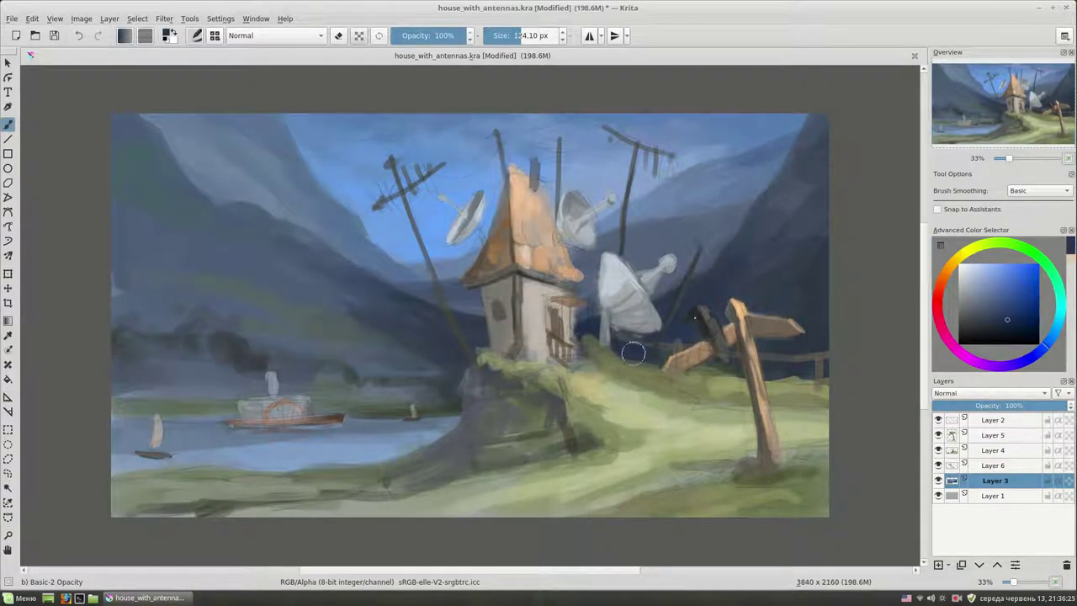
pyautogui.moveTo(793, 252)
pyautogui.mouseDown()
pyautogui.moveTo(817, 188)
pyautogui.moveTo(772, 202)
pyautogui.mouseUp()
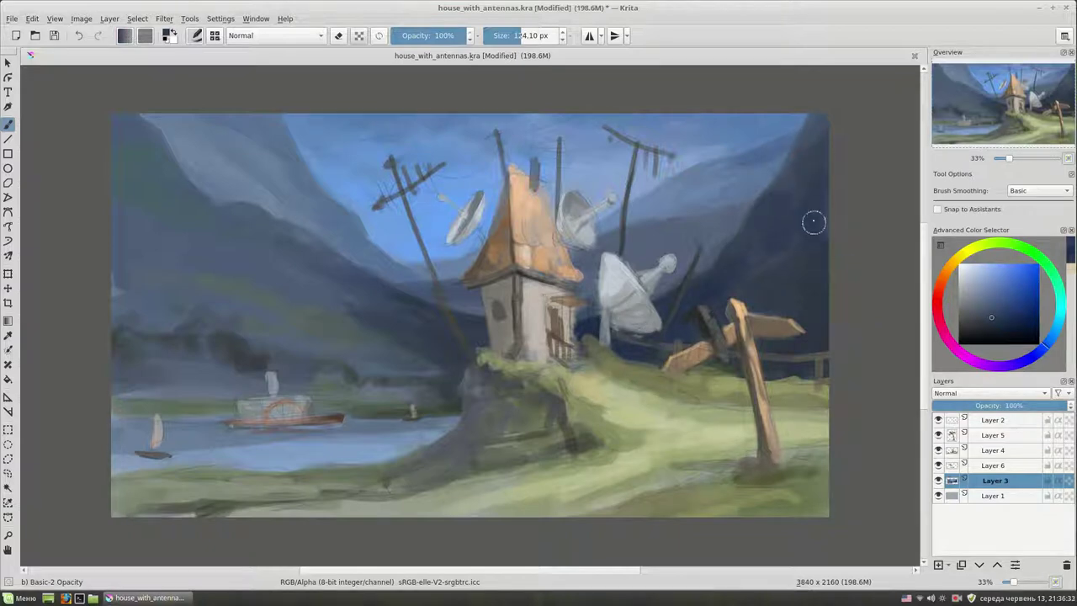
# Step: Return to Layer 3, switch to the Bristles-2 Flat Rough brush, and choose a saturated dark blue
pyautogui.click(995, 419)
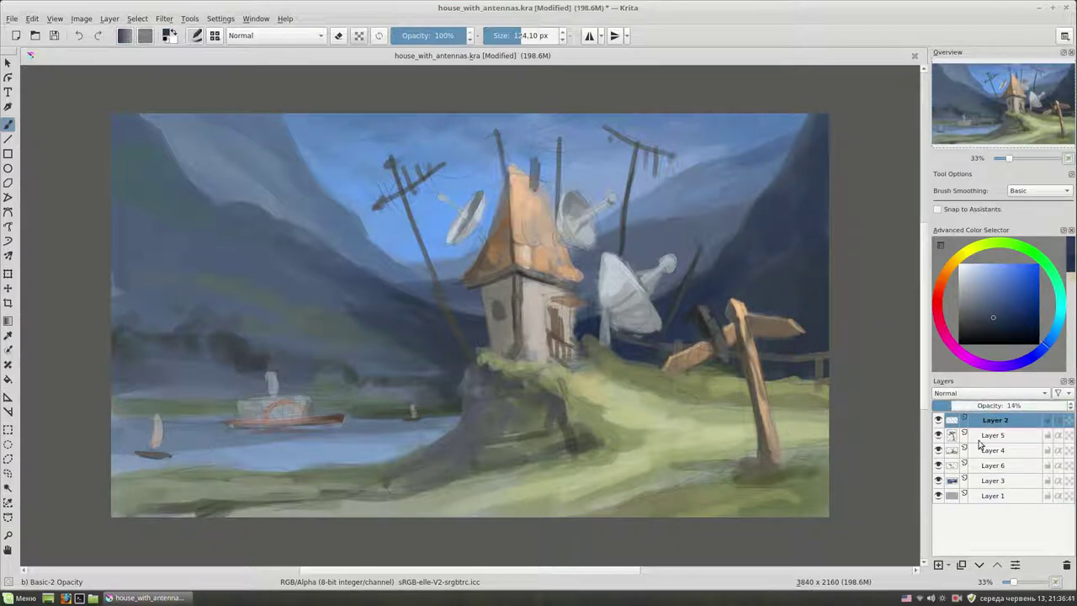
pyautogui.click(993, 481)
pyautogui.rightClick(745, 266)
pyautogui.click(734, 324)
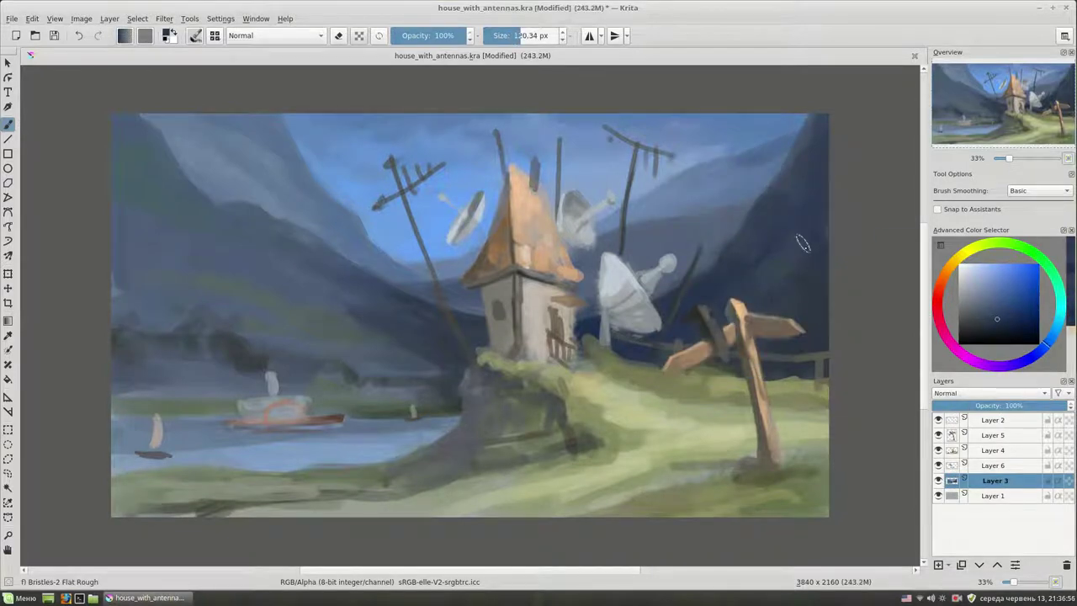
pyautogui.keyDown('ctrl'); pyautogui.click(338, 314); pyautogui.keyUp('ctrl')
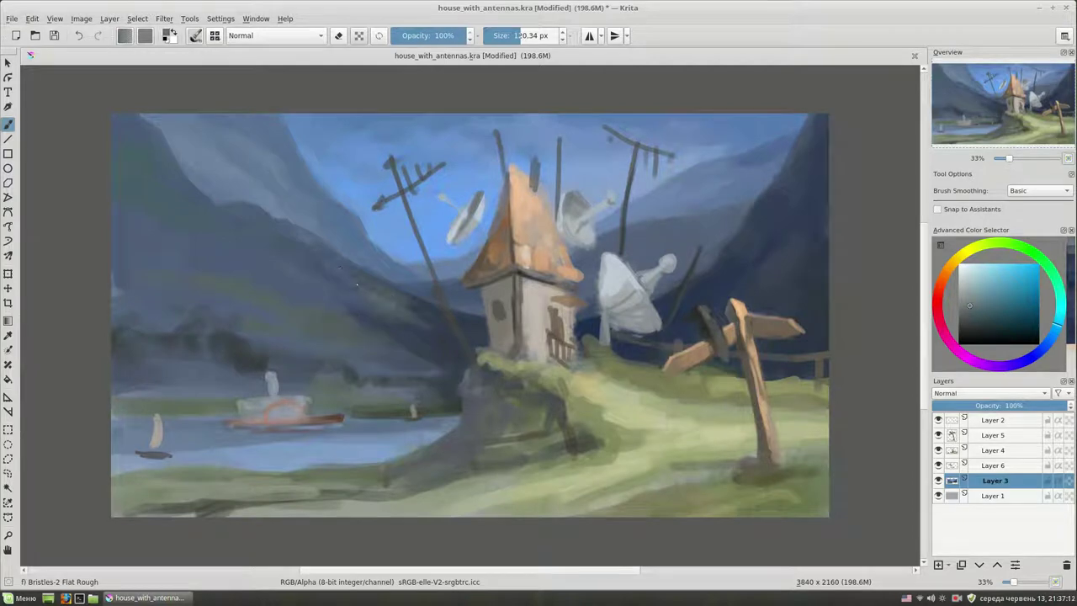
pyautogui.keyDown('ctrl'); pyautogui.click(348, 306); pyautogui.keyUp('ctrl')
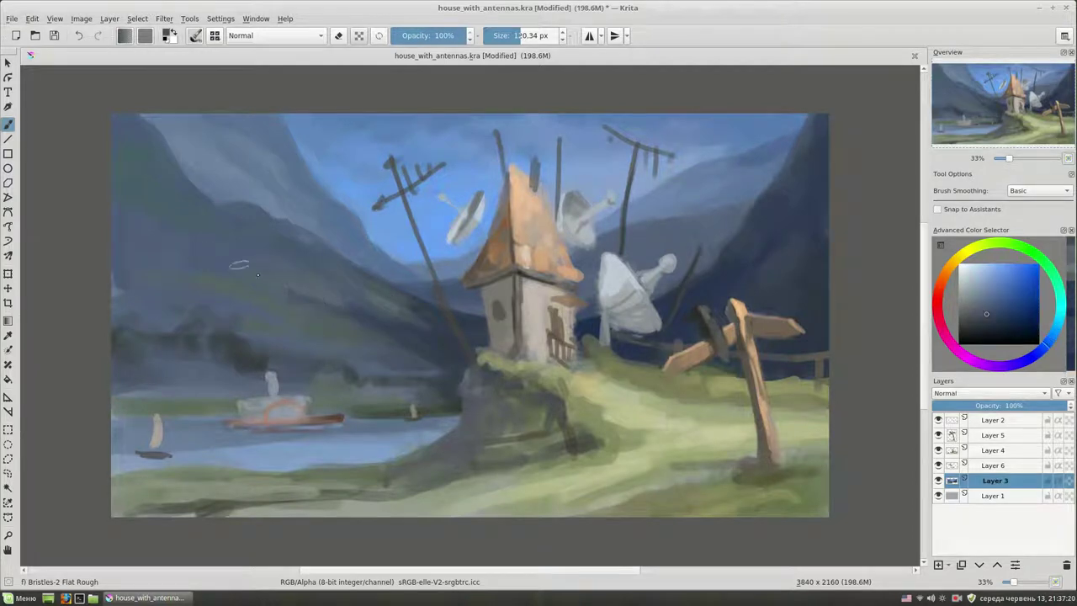
# Step: Paint dark blue vertical strokes and dabs across the left hillside
pyautogui.moveTo(231, 290); pyautogui.dragTo(253, 354)
pyautogui.moveTo(162, 283); pyautogui.dragTo(176, 316)
pyautogui.keyDown('ctrl'); pyautogui.click(173, 278); pyautogui.keyUp('ctrl')
pyautogui.moveTo(151, 252); pyautogui.dragTo(160, 358)
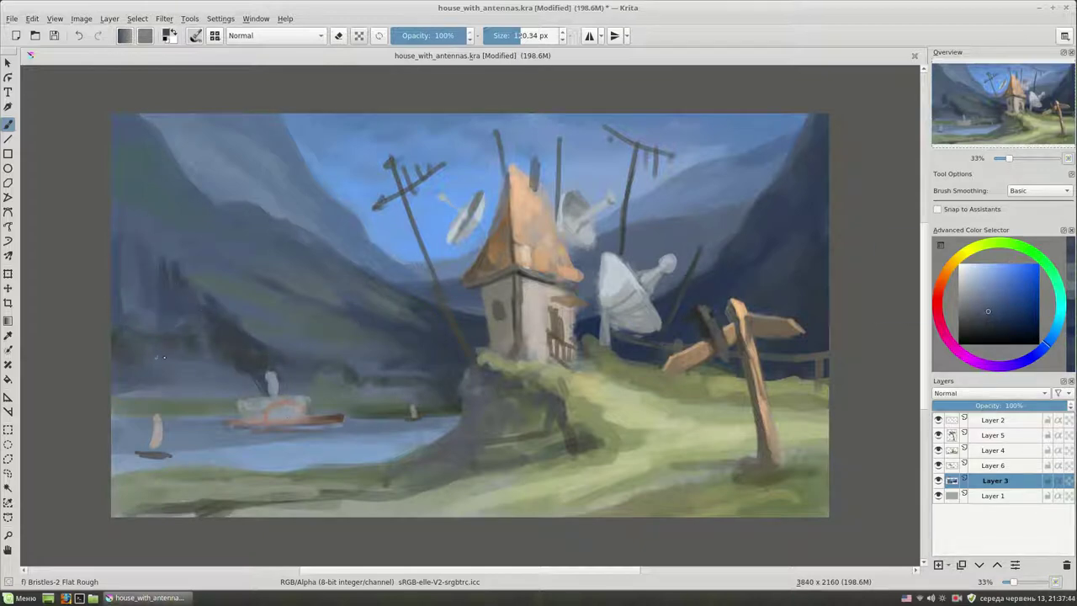
pyautogui.keyDown('ctrl'); pyautogui.click(181, 276); pyautogui.keyUp('ctrl')
pyautogui.keyDown('ctrl'); pyautogui.click(236, 378); pyautogui.keyUp('ctrl')
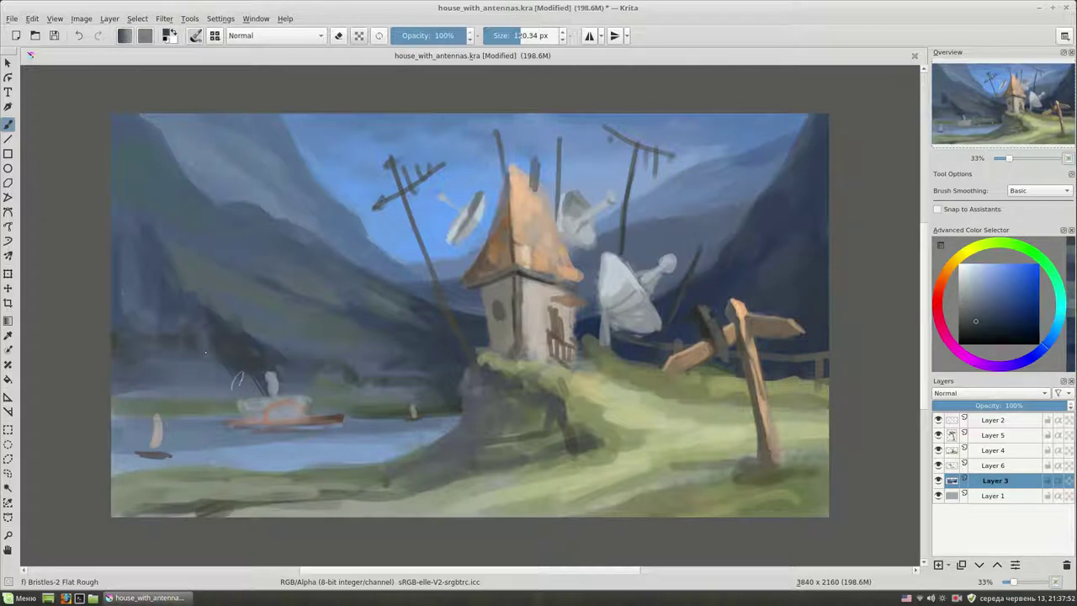
pyautogui.moveTo(236, 378); pyautogui.dragTo(285, 349)
# Step: Darken the upper-left mountain, then lay light grey-blue strokes over the left mountain
pyautogui.keyDown('ctrl'); pyautogui.click(284, 353); pyautogui.keyUp('ctrl')
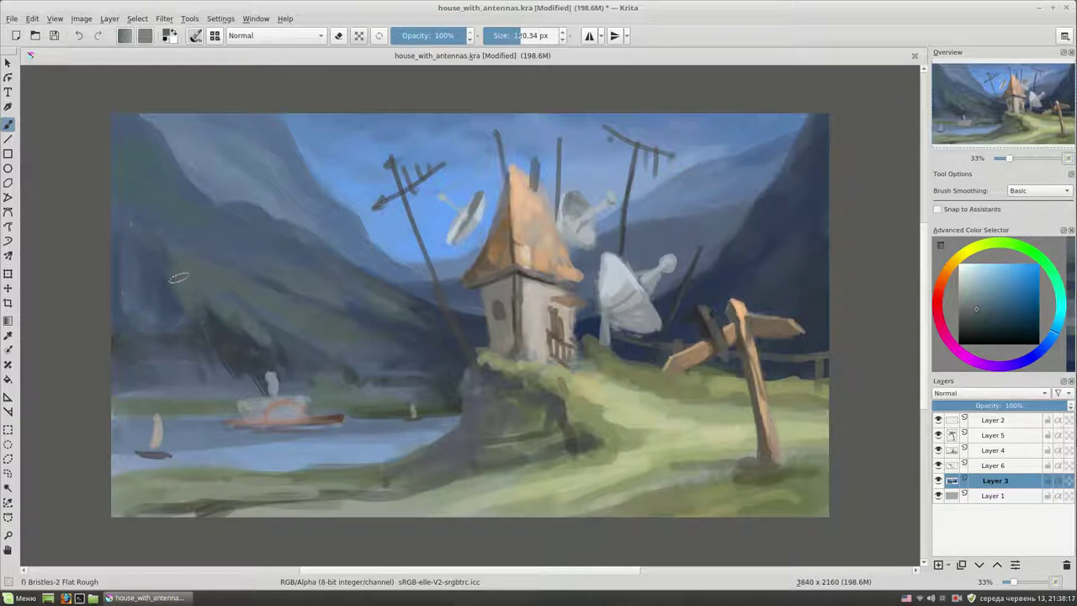
pyautogui.keyDown('ctrl'); pyautogui.click(144, 236); pyautogui.keyUp('ctrl')
pyautogui.moveTo(190, 226); pyautogui.dragTo(135, 164)
pyautogui.keyDown('ctrl'); pyautogui.click(203, 254); pyautogui.keyUp('ctrl')
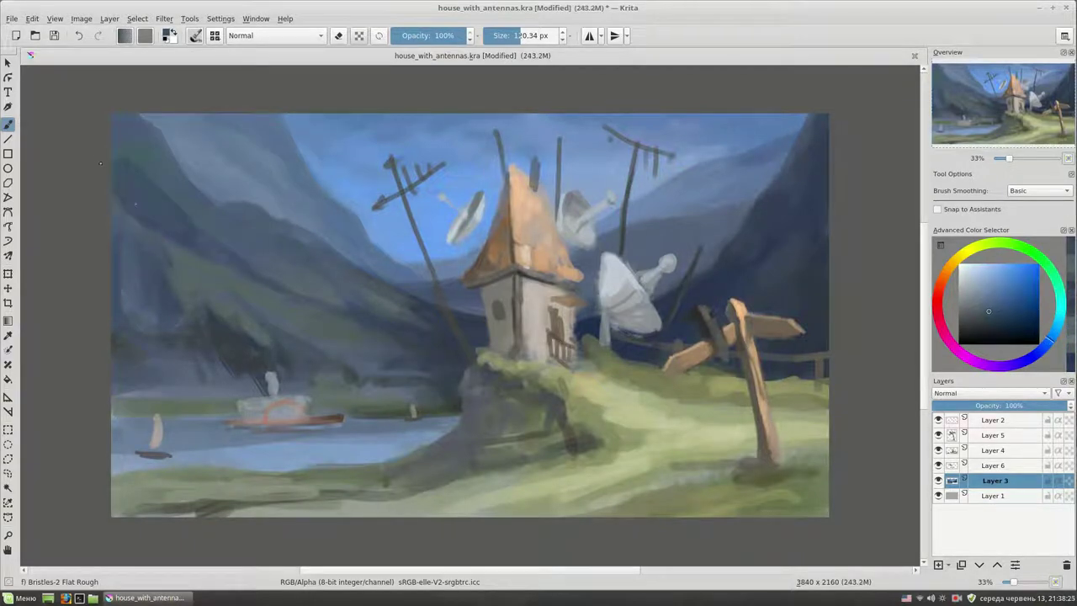
pyautogui.keyDown('ctrl'); pyautogui.click(264, 296); pyautogui.keyUp('ctrl')
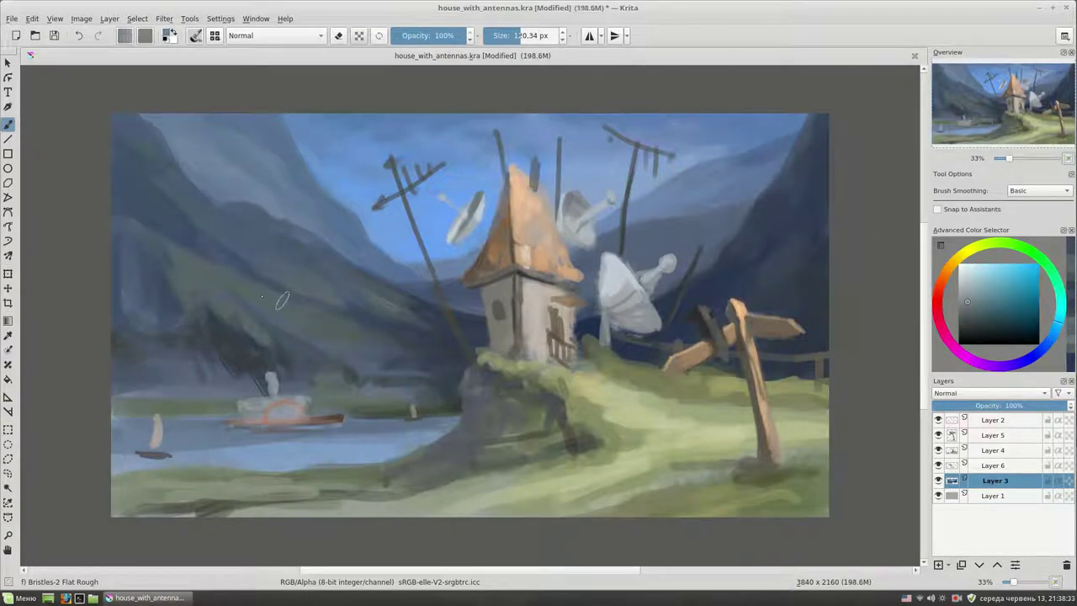
pyautogui.moveTo(223, 307); pyautogui.dragTo(328, 318)
# Step: Paint hazy grey-blue smoke around the steamboat in a lighter, greyer blue
pyautogui.keyDown('ctrl'); pyautogui.click(329, 281); pyautogui.keyUp('ctrl')
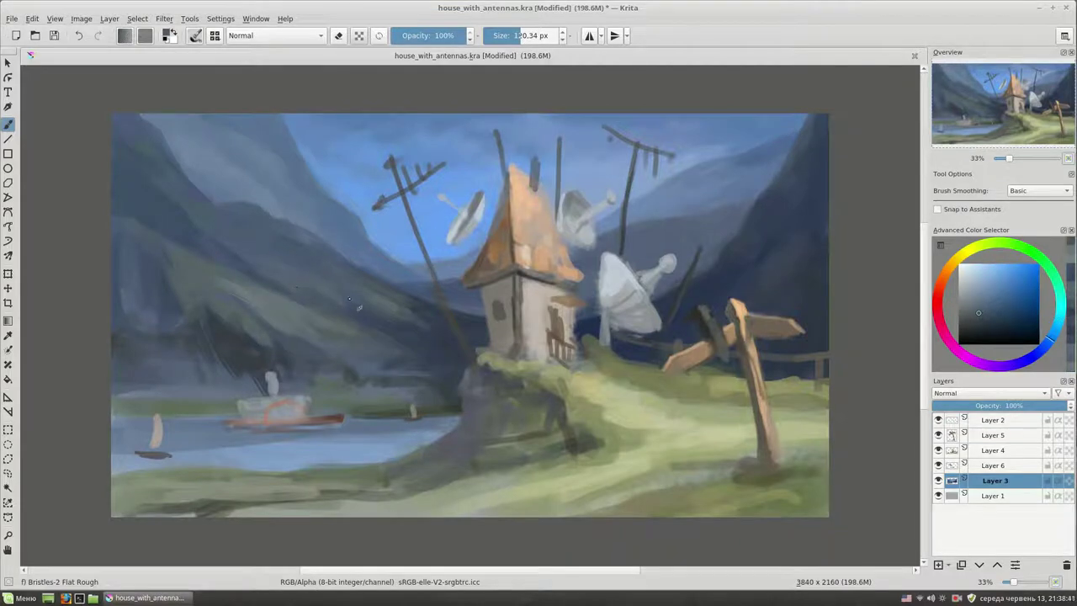
pyautogui.keyDown('ctrl'); pyautogui.click(425, 294); pyautogui.keyUp('ctrl')
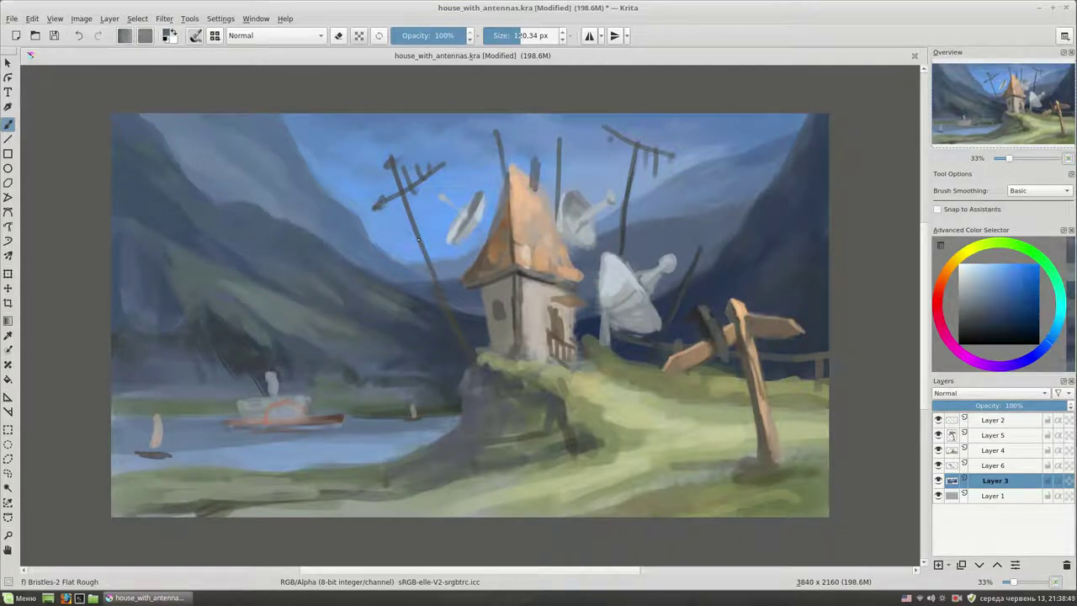
pyautogui.keyDown('ctrl'); pyautogui.click(791, 244); pyautogui.keyUp('ctrl')
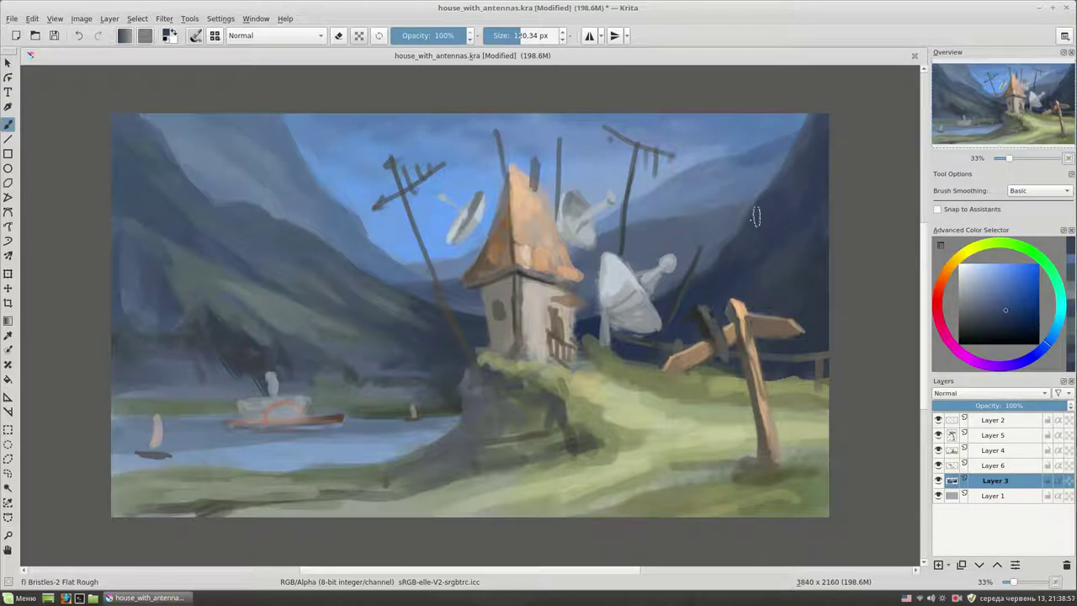
pyautogui.keyDown('ctrl'); pyautogui.click(728, 254); pyautogui.keyUp('ctrl')
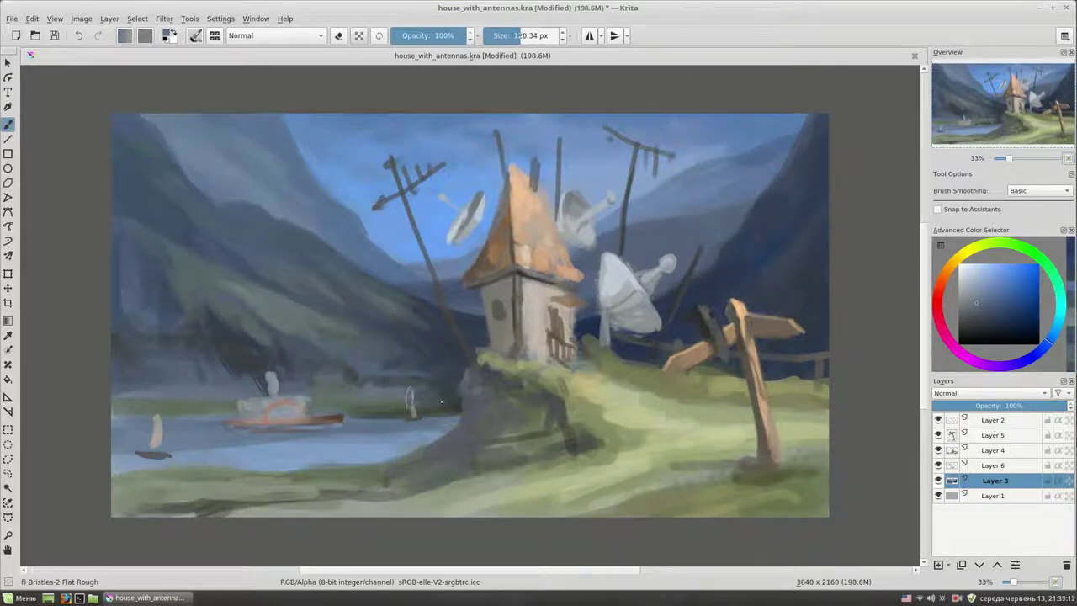
pyautogui.keyDown('ctrl'); pyautogui.click(404, 401); pyautogui.keyUp('ctrl')
pyautogui.moveTo(420, 409)
pyautogui.mouseDown()
pyautogui.moveTo(362, 380)
pyautogui.moveTo(326, 380)
pyautogui.mouseUp()
pyautogui.click(998, 312)
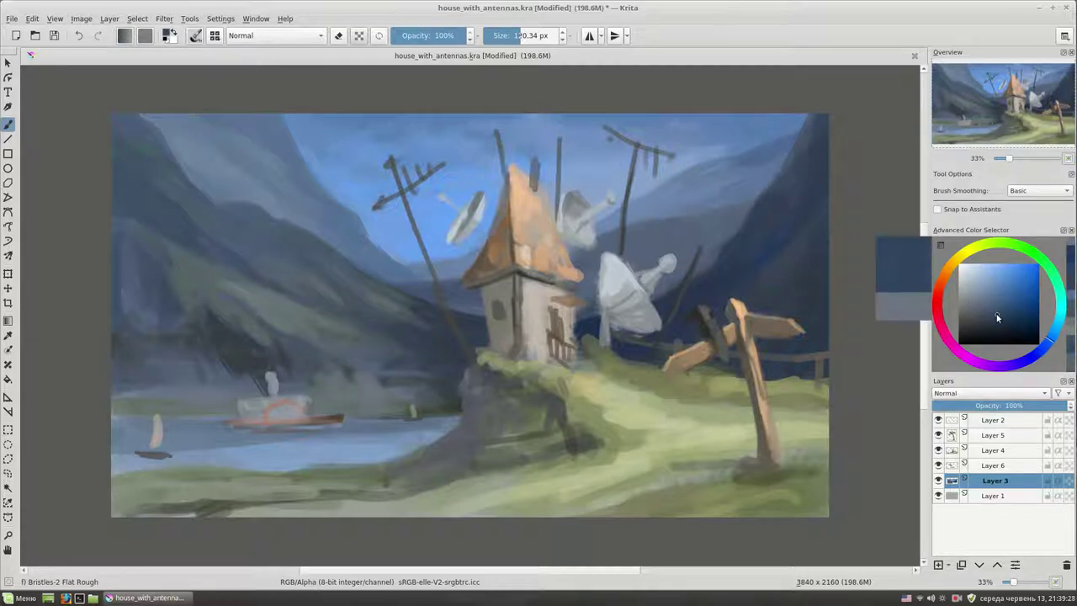
# Step: With a smaller brush, paint dark strokes along the far shoreline and water's edge
pyautogui.press('[')
pyautogui.moveTo(345, 420)
pyautogui.mouseDown()
pyautogui.moveTo(444, 419)
pyautogui.moveTo(384, 419)
pyautogui.mouseUp()
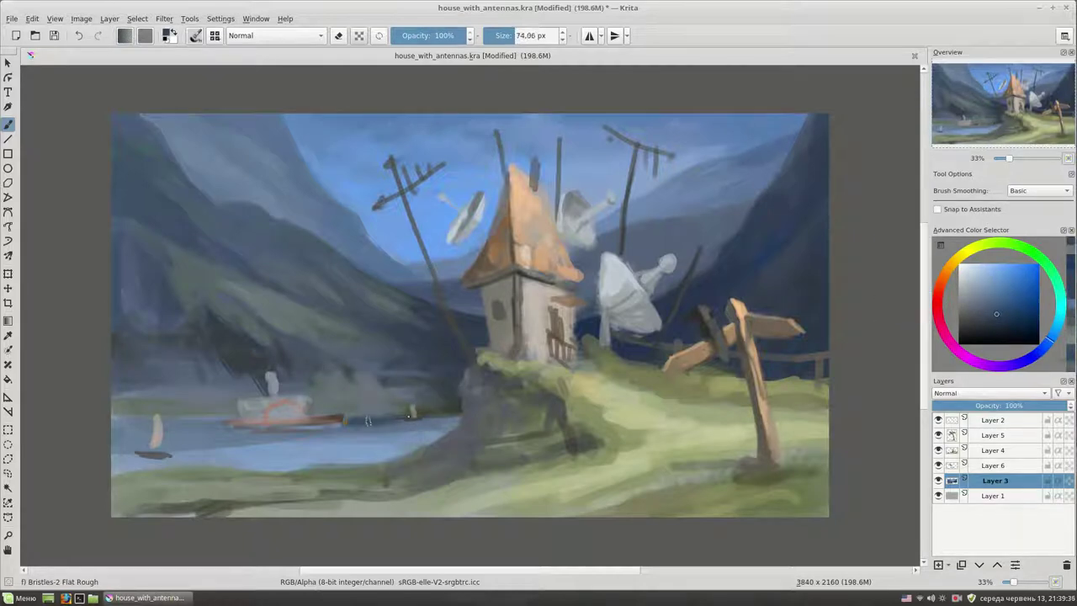
pyautogui.moveTo(143, 431); pyautogui.dragTo(382, 429)
pyautogui.click(1013, 298)
pyautogui.moveTo(311, 442)
pyautogui.mouseDown()
pyautogui.moveTo(437, 435)
pyautogui.moveTo(237, 454)
pyautogui.mouseUp()
# Step: Try lighter blue water strokes, undo them, and add another dark shoreline stroke
pyautogui.press(']')
pyautogui.press(']')
pyautogui.press('l')
pyautogui.moveTo(424, 445)
pyautogui.mouseDown()
pyautogui.moveTo(303, 461)
pyautogui.moveTo(114, 465)
pyautogui.mouseUp()
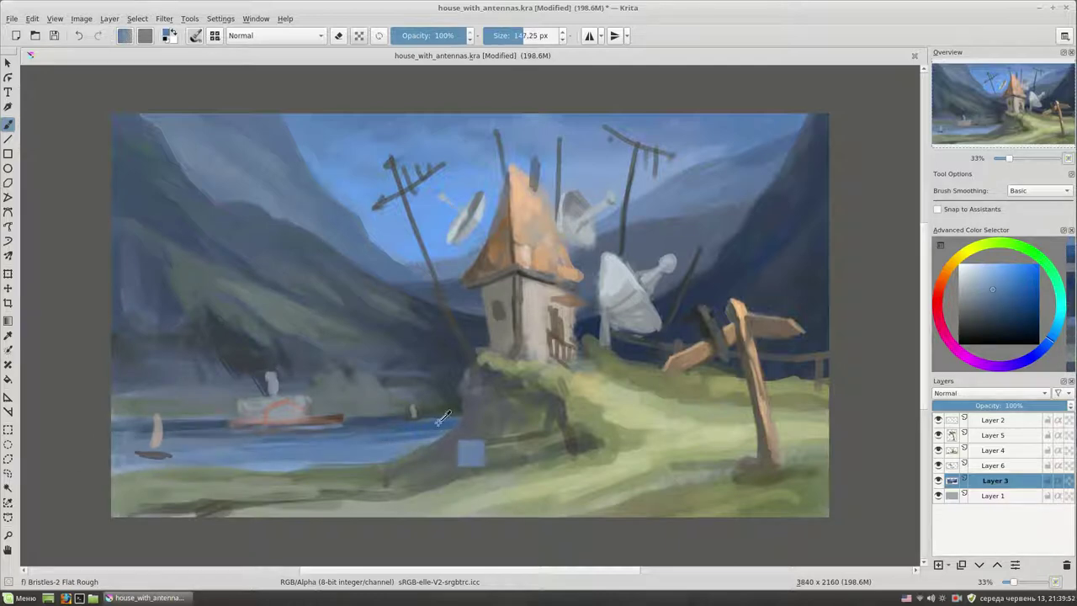
pyautogui.hotkey('ctrl', 'z')
pyautogui.press('[')
pyautogui.press('[')
pyautogui.press('k')
pyautogui.press('[')
pyautogui.press('[')
pyautogui.moveTo(446, 417); pyautogui.dragTo(168, 422)
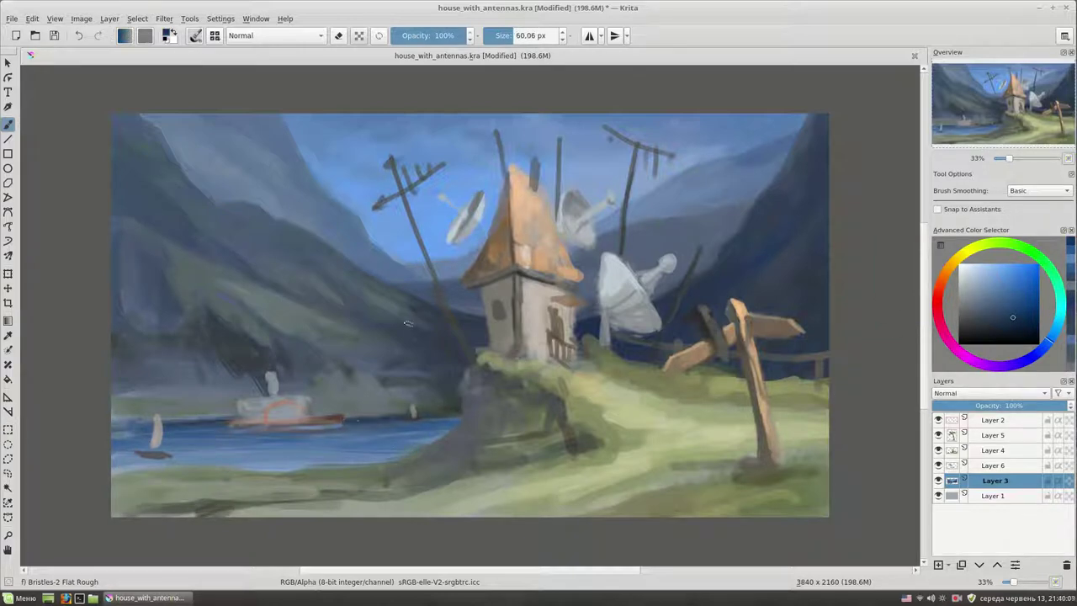
# Step: Try grey-green and several greyish-blue colours for the lake
pyautogui.keyDown('ctrl'); pyautogui.click(421, 406); pyautogui.keyUp('ctrl')
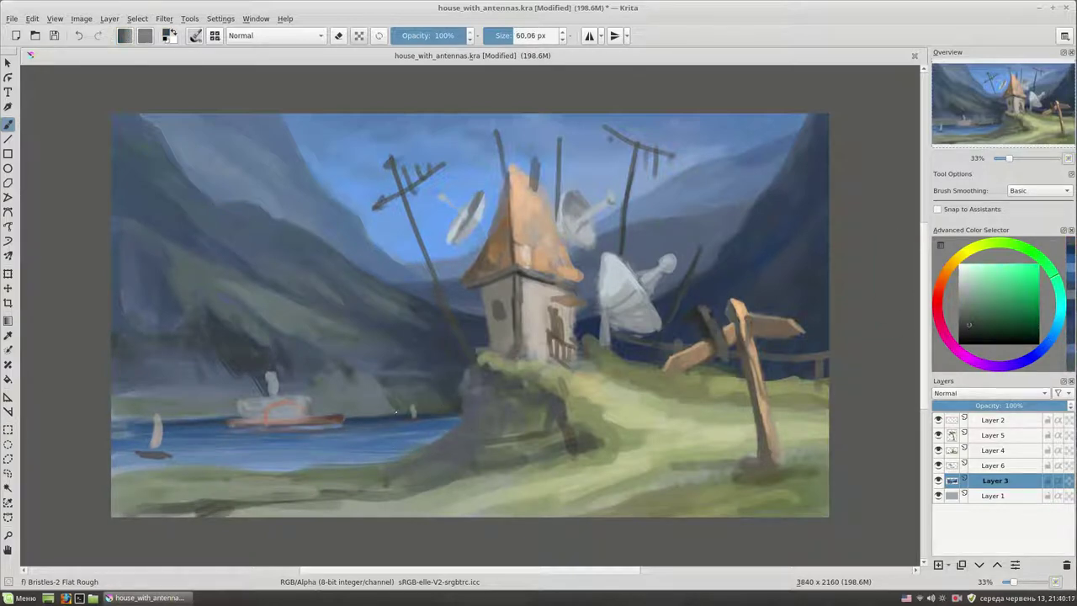
pyautogui.press(']')
pyautogui.press(']')
pyautogui.keyDown('ctrl'); pyautogui.click(388, 381); pyautogui.keyUp('ctrl')
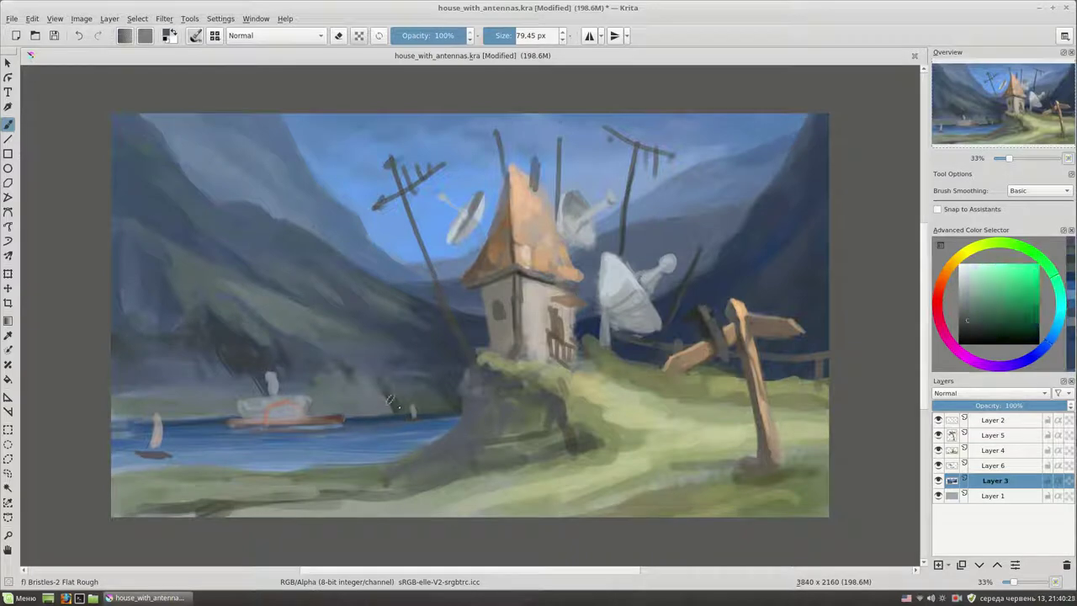
pyautogui.keyDown('ctrl'); pyautogui.click(420, 375); pyautogui.keyUp('ctrl')
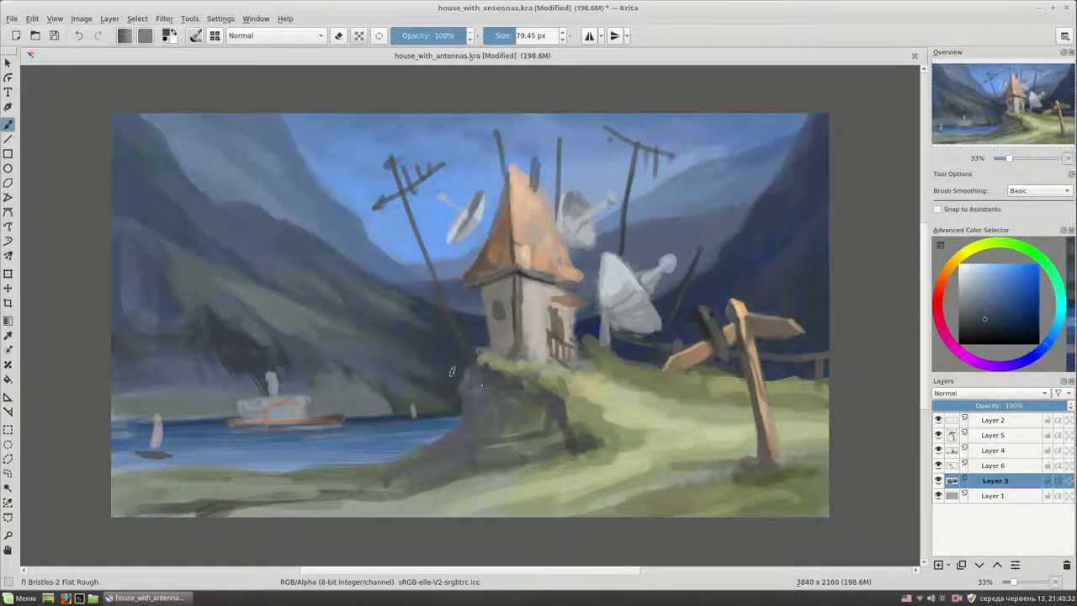
pyautogui.keyDown('ctrl'); pyautogui.click(461, 371); pyautogui.keyUp('ctrl')
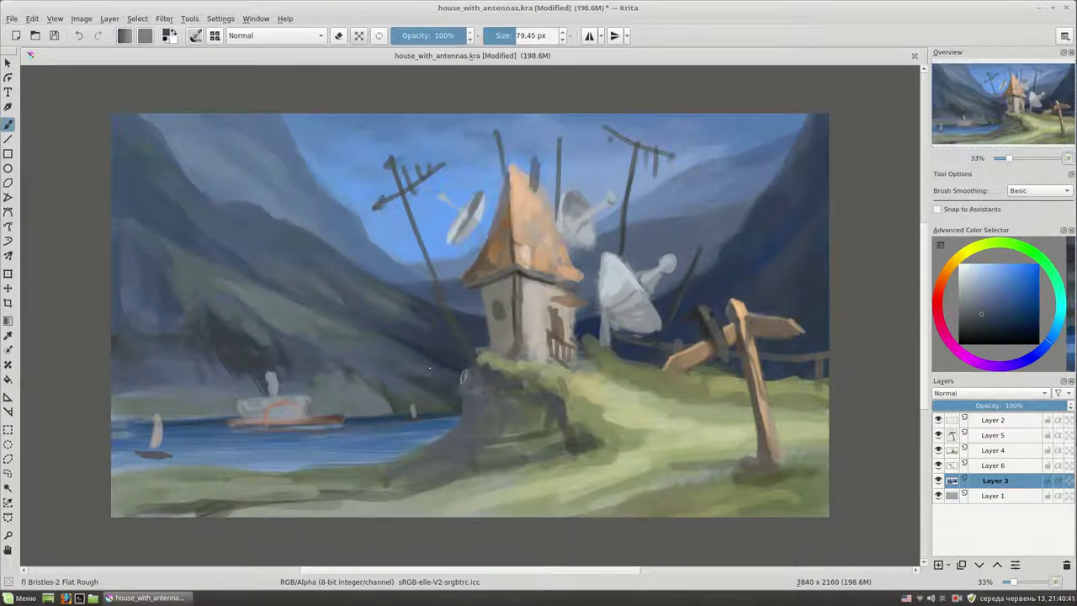
pyautogui.keyDown('ctrl'); pyautogui.click(478, 378); pyautogui.keyUp('ctrl')
# Step: Settle on a darker blue, shift the view slightly, and move to Layer 5
pyautogui.keyDown('ctrl'); pyautogui.click(383, 326); pyautogui.keyUp('ctrl')
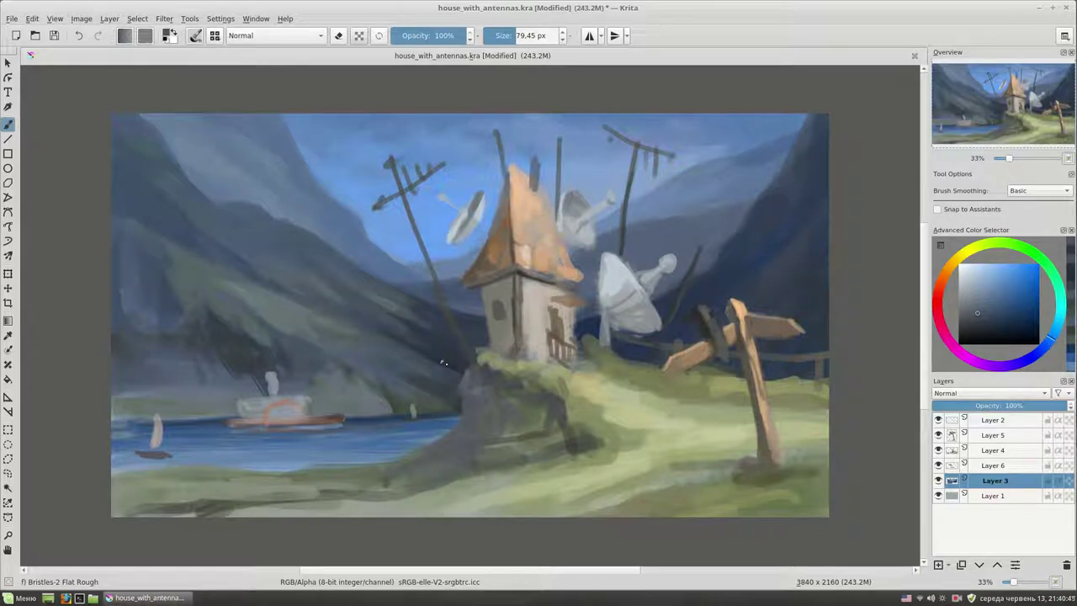
pyautogui.keyDown('ctrl'); pyautogui.click(417, 299); pyautogui.keyUp('ctrl')
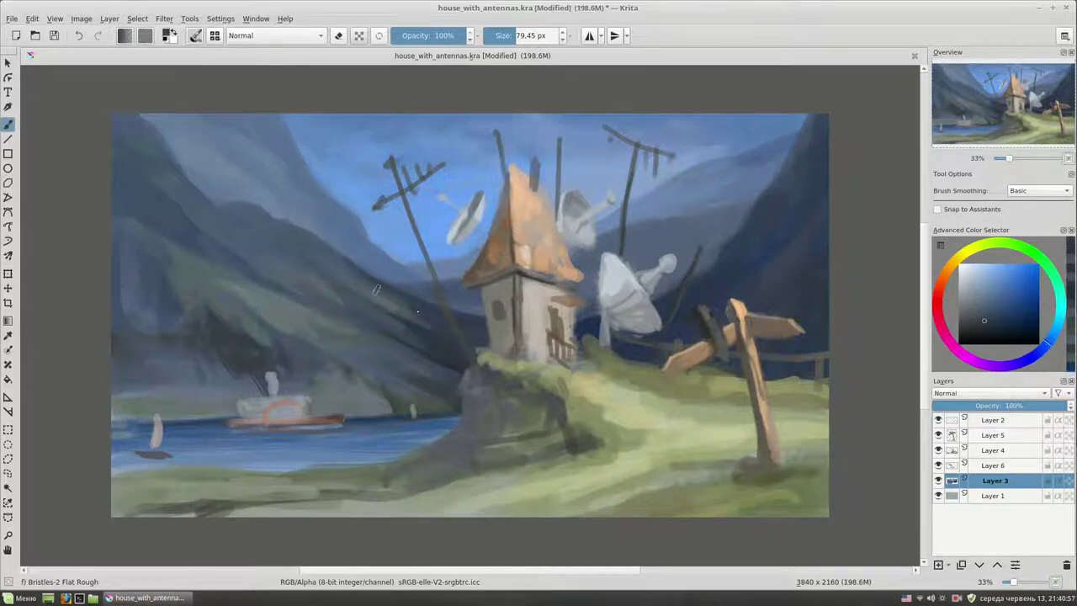
pyautogui.click(1001, 323)
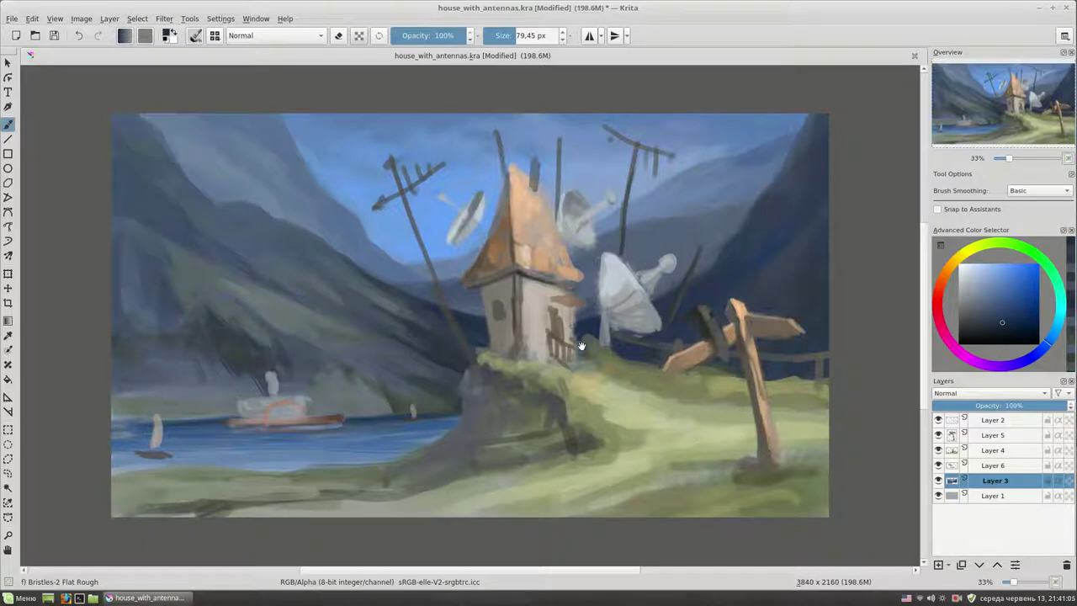
pyautogui.moveTo(562, 347); pyautogui.dragTo(619, 341)
pyautogui.click(1006, 318)
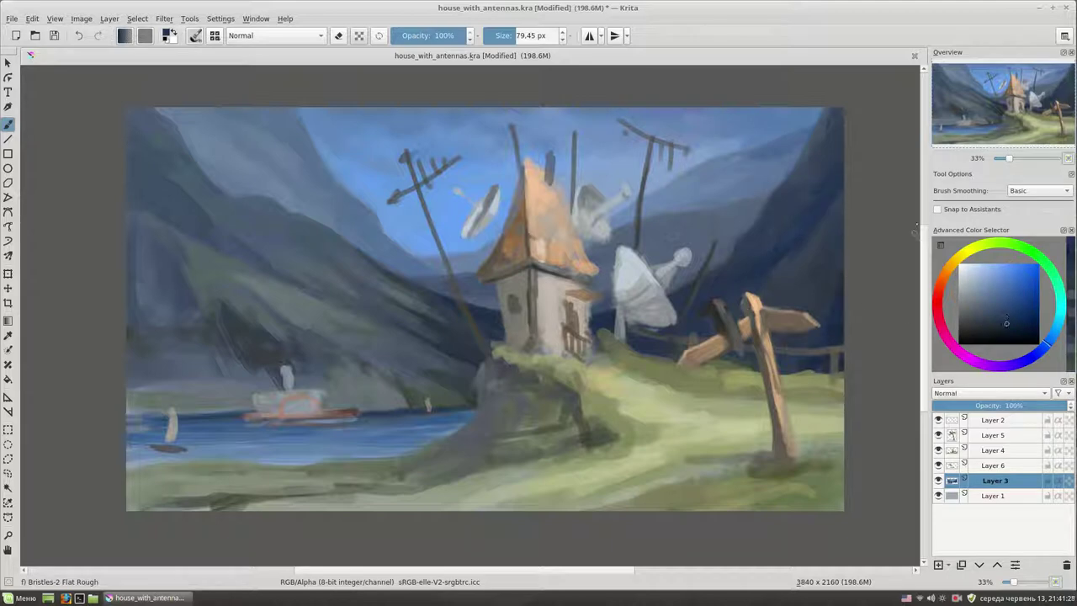
pyautogui.click(993, 435)
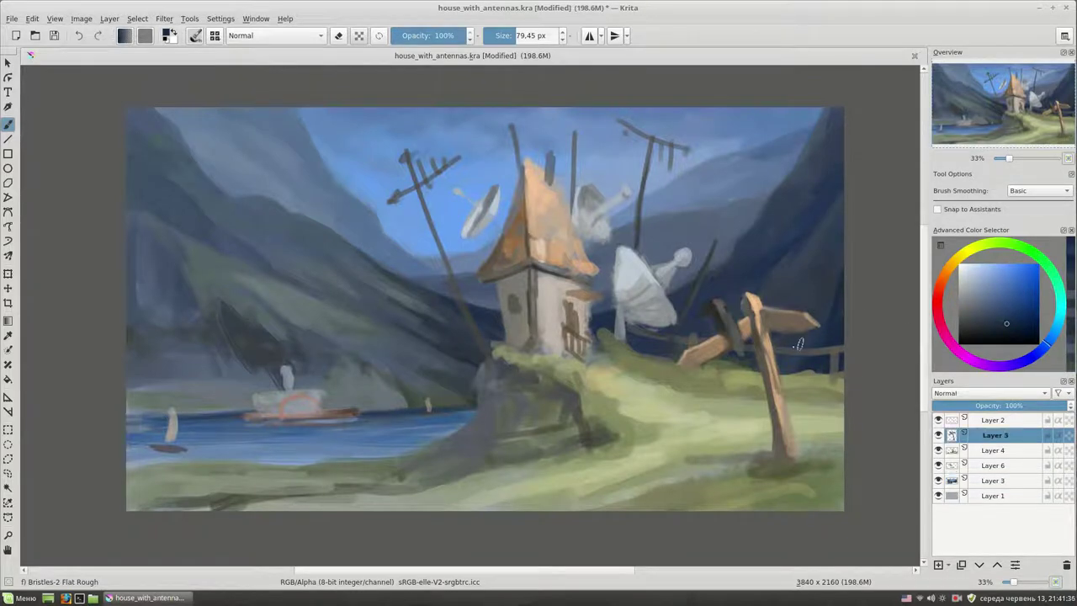
# Step: Erase stray paint along the signpost plank and post edges
pyautogui.press('e')
pyautogui.keyDown('ctrl'); pyautogui.scroll(2, 799, 345); pyautogui.keyUp('ctrl')
pyautogui.moveTo(782, 347); pyautogui.dragTo(768, 362)
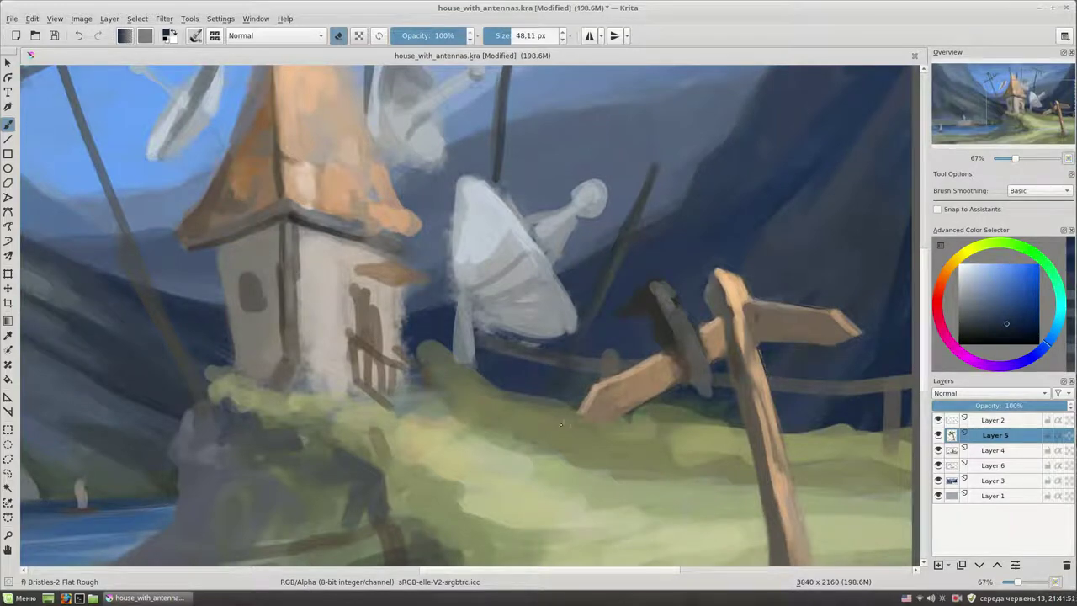
# Step: On Layer 4, outline the grass edge behind the signpost and the big satellite dish in dark blue
pyautogui.press('pagedown')
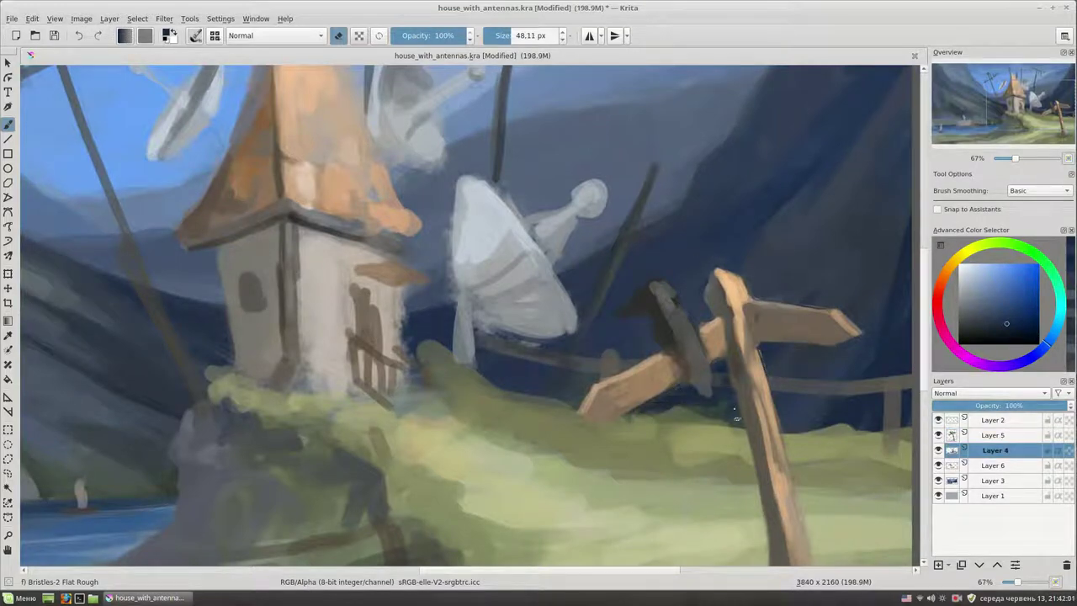
pyautogui.moveTo(722, 399); pyautogui.dragTo(656, 417)
pyautogui.moveTo(719, 425); pyautogui.dragTo(852, 427)
pyautogui.moveTo(665, 407); pyautogui.dragTo(631, 418)
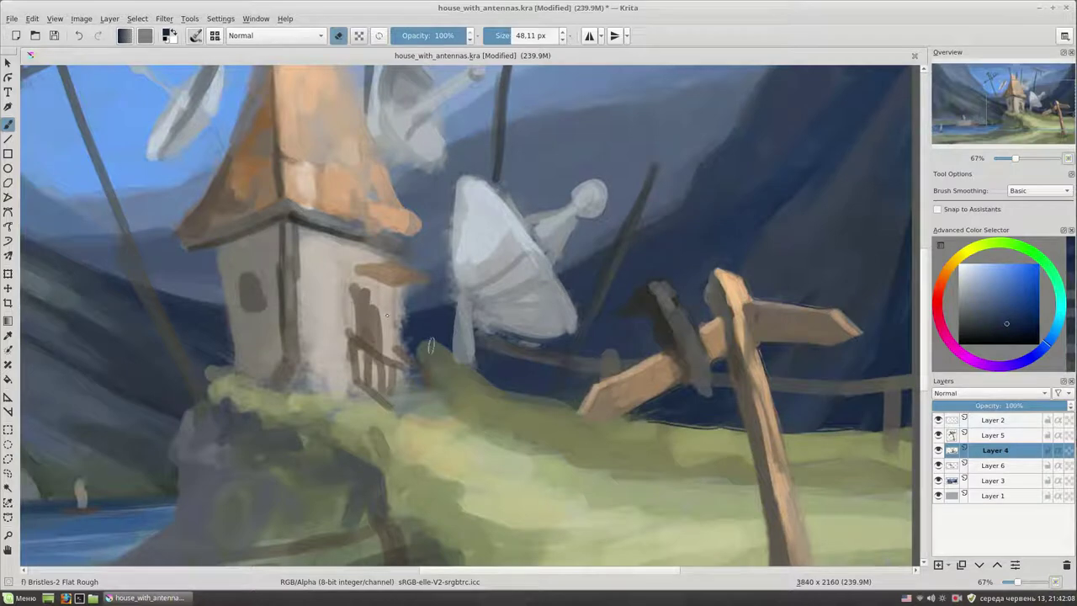
pyautogui.moveTo(493, 173); pyautogui.dragTo(515, 212)
pyautogui.moveTo(449, 227)
pyautogui.mouseDown()
pyautogui.moveTo(538, 345)
pyautogui.moveTo(576, 330)
pyautogui.mouseUp()
pyautogui.moveTo(463, 175); pyautogui.dragTo(452, 283)
# Step: Zoom out, return to Layer 3 with a larger brush, and choose a darker blue
pyautogui.press('-')
pyautogui.press('-')
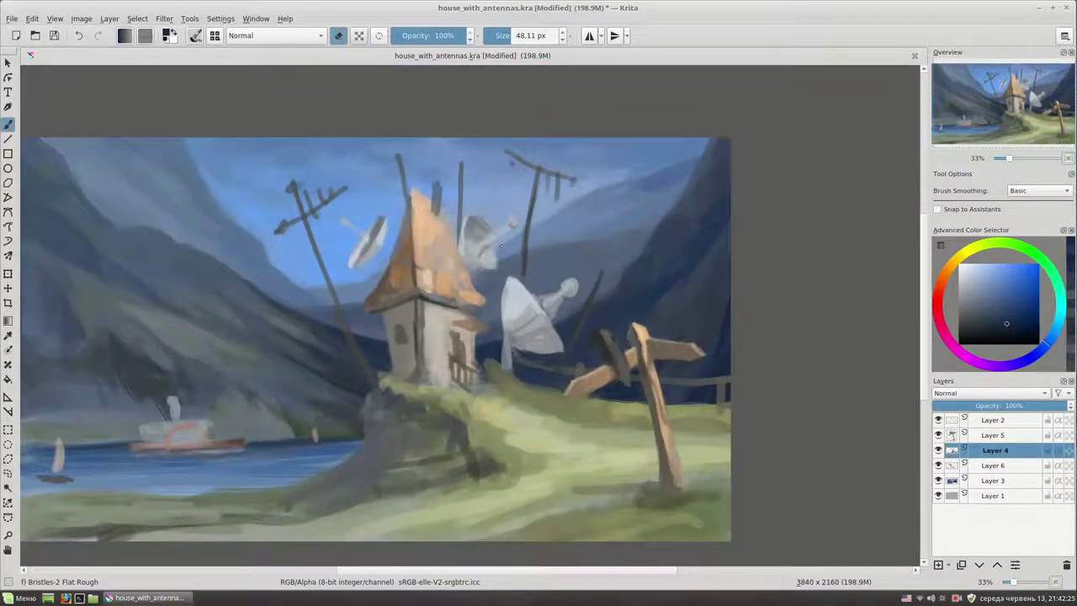
pyautogui.moveTo(685, 393); pyautogui.dragTo(749, 380)
pyautogui.click(370, 398)
pyautogui.keyDown('shift'); pyautogui.moveTo(369, 397); pyautogui.dragTo(397, 393); pyautogui.keyUp('shift')
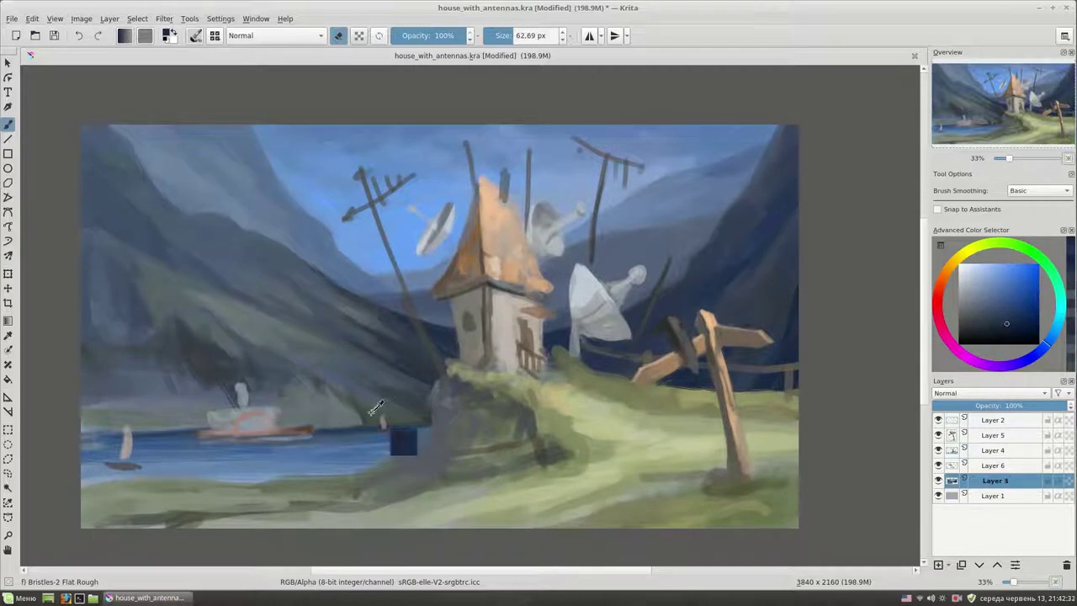
pyautogui.keyDown('ctrl'); pyautogui.click(384, 405); pyautogui.keyUp('ctrl')
pyautogui.keyDown('ctrl'); pyautogui.click(311, 395); pyautogui.keyUp('ctrl')
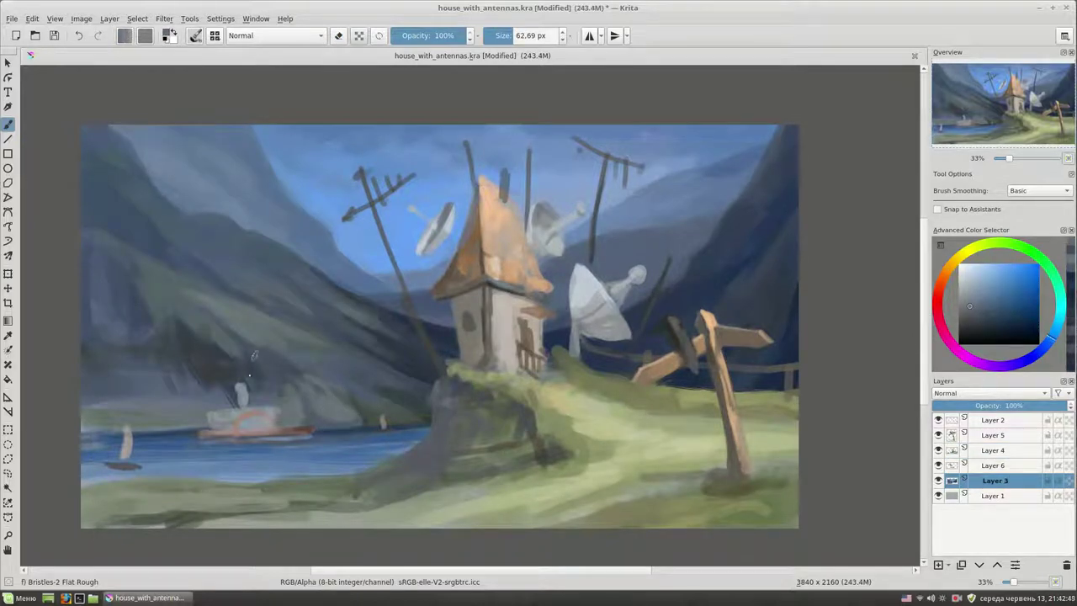
pyautogui.keyDown('ctrl'); pyautogui.click(200, 328); pyautogui.keyUp('ctrl')
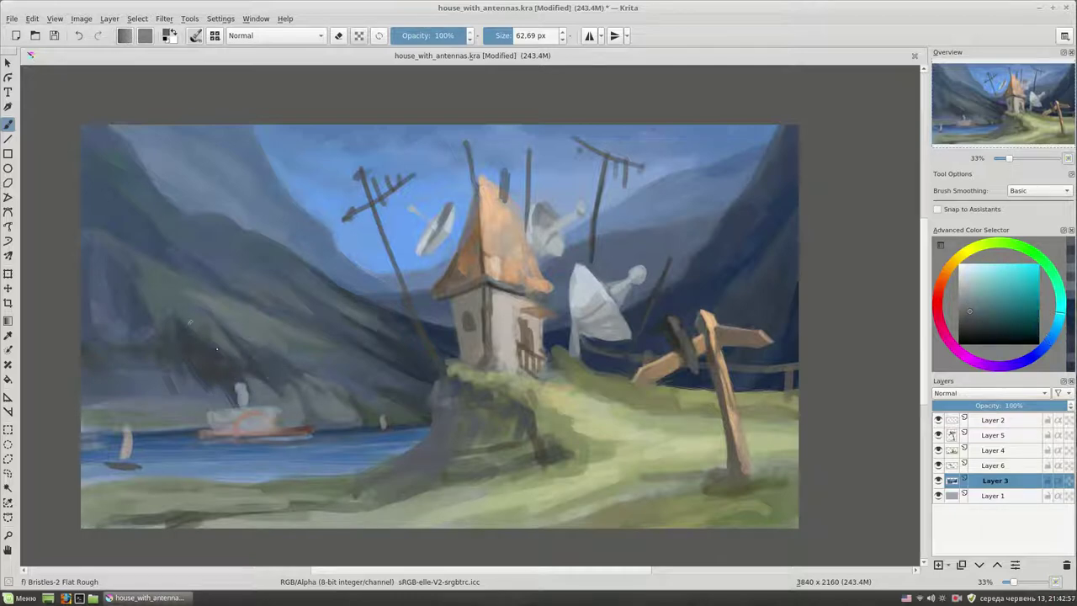
pyautogui.keyDown('ctrl'); pyautogui.click(284, 392); pyautogui.keyUp('ctrl')
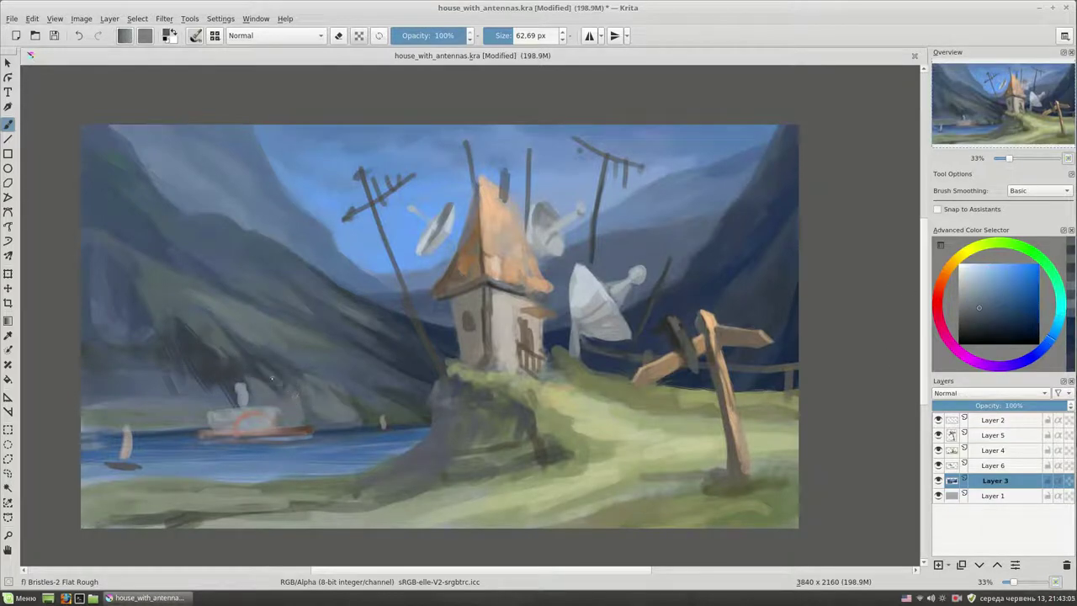
pyautogui.keyDown('ctrl'); pyautogui.click(215, 383); pyautogui.keyUp('ctrl')
# Step: Paint dark, then lighter blue strokes on the hillside left of the boat
pyautogui.moveTo(197, 389)
pyautogui.mouseDown()
pyautogui.moveTo(227, 421)
pyautogui.moveTo(198, 421)
pyautogui.moveTo(207, 427)
pyautogui.moveTo(177, 412)
pyautogui.mouseUp()
pyautogui.keyDown('ctrl'); pyautogui.click(193, 396); pyautogui.keyUp('ctrl')
pyautogui.keyDown('ctrl'); pyautogui.click(168, 416); pyautogui.keyUp('ctrl')
pyautogui.moveTo(168, 370); pyautogui.dragTo(180, 425)
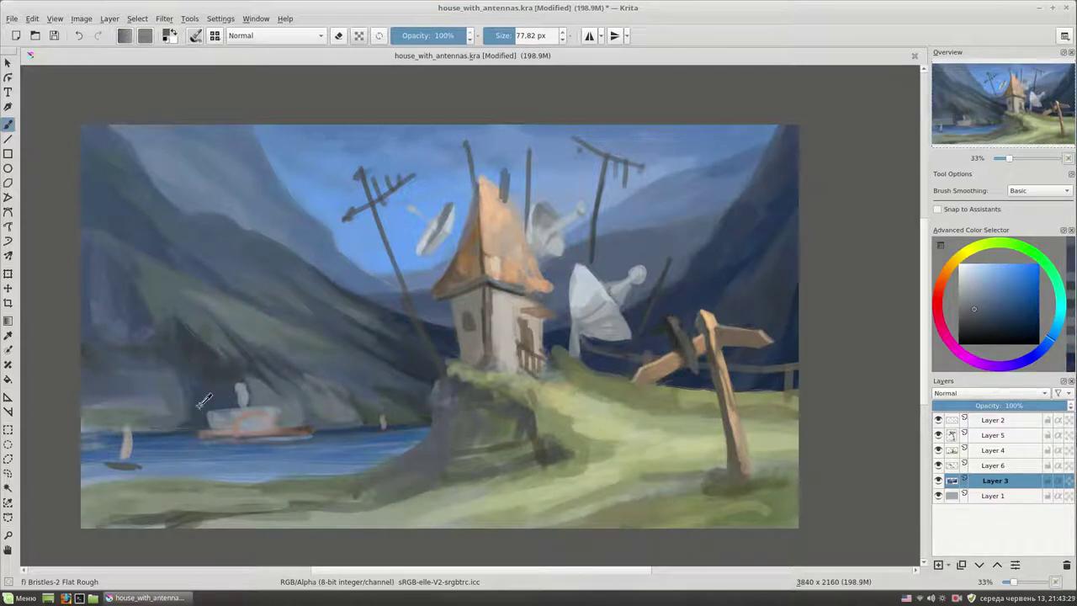
pyautogui.moveTo(203, 389); pyautogui.dragTo(187, 378)
# Step: Sample hillside colours and add dark strokes on the left hillside and near the boat
pyautogui.keyDown('ctrl'); pyautogui.click(175, 345); pyautogui.keyUp('ctrl')
pyautogui.keyDown('ctrl'); pyautogui.click(156, 263); pyautogui.keyUp('ctrl')
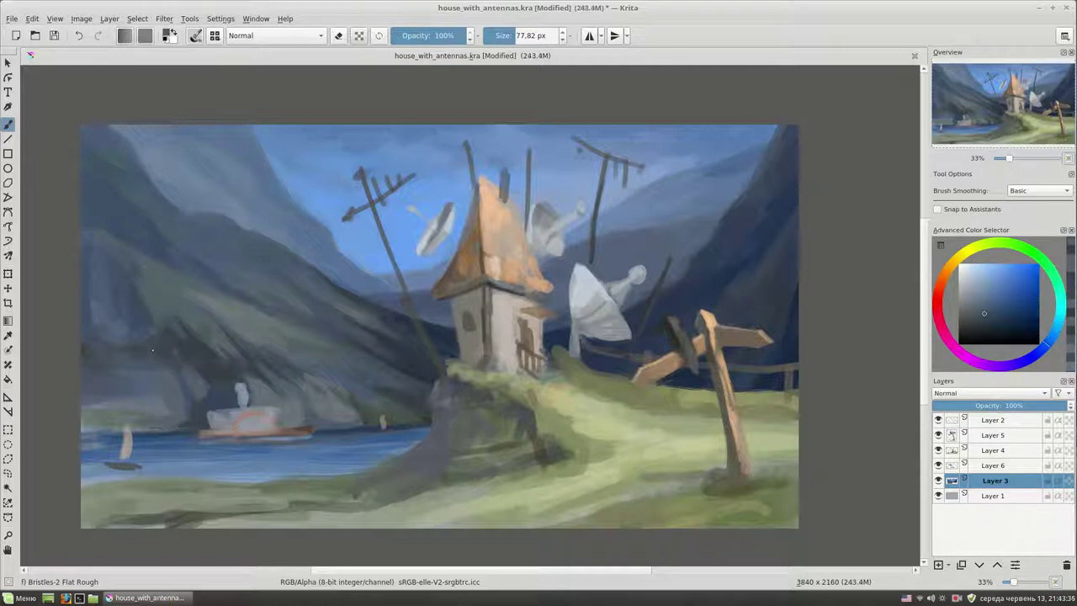
pyautogui.moveTo(126, 301); pyautogui.dragTo(108, 345)
pyautogui.moveTo(209, 384); pyautogui.dragTo(202, 406)
pyautogui.click(994, 450)
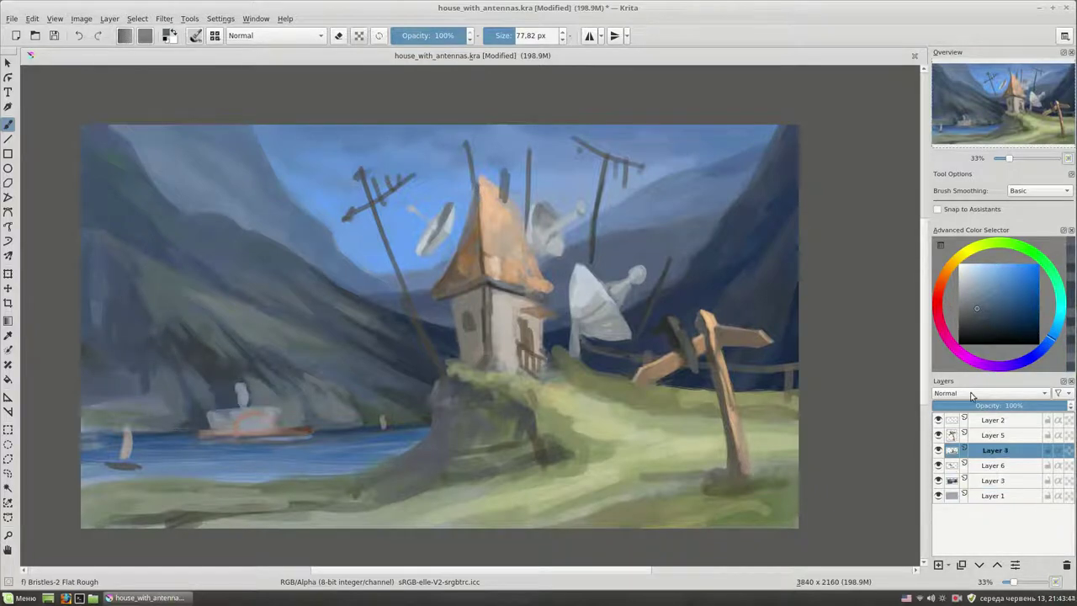
pyautogui.keyDown('ctrl'); pyautogui.click(272, 270); pyautogui.keyUp('ctrl')
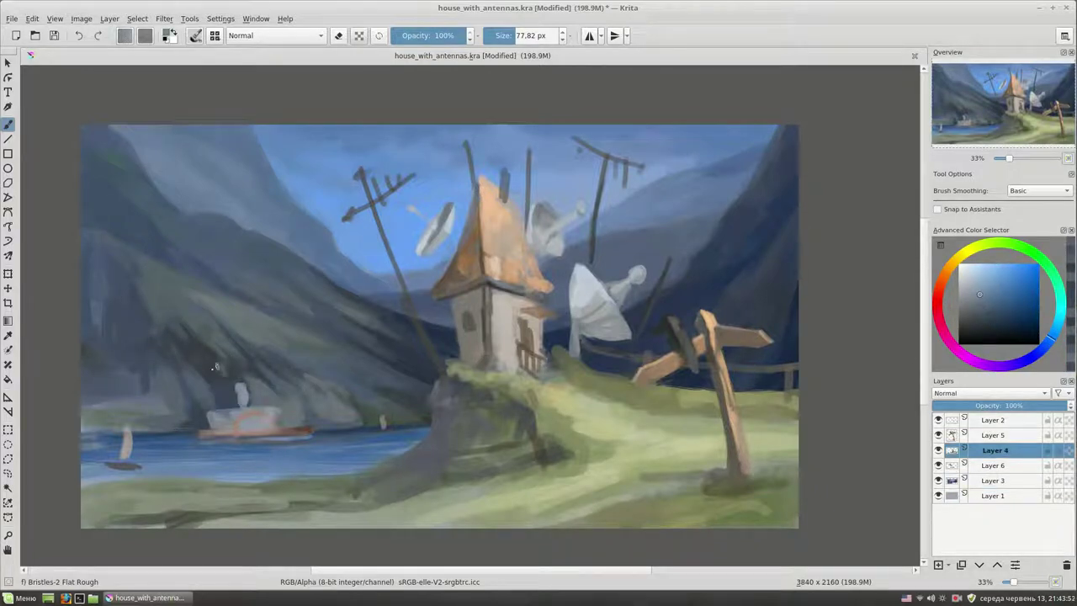
# Step: Blur the hillside near the boat with the Blender Blur brush, then select Layer 6
pyautogui.press('/')
pyautogui.moveTo(205, 359); pyautogui.dragTo(189, 365)
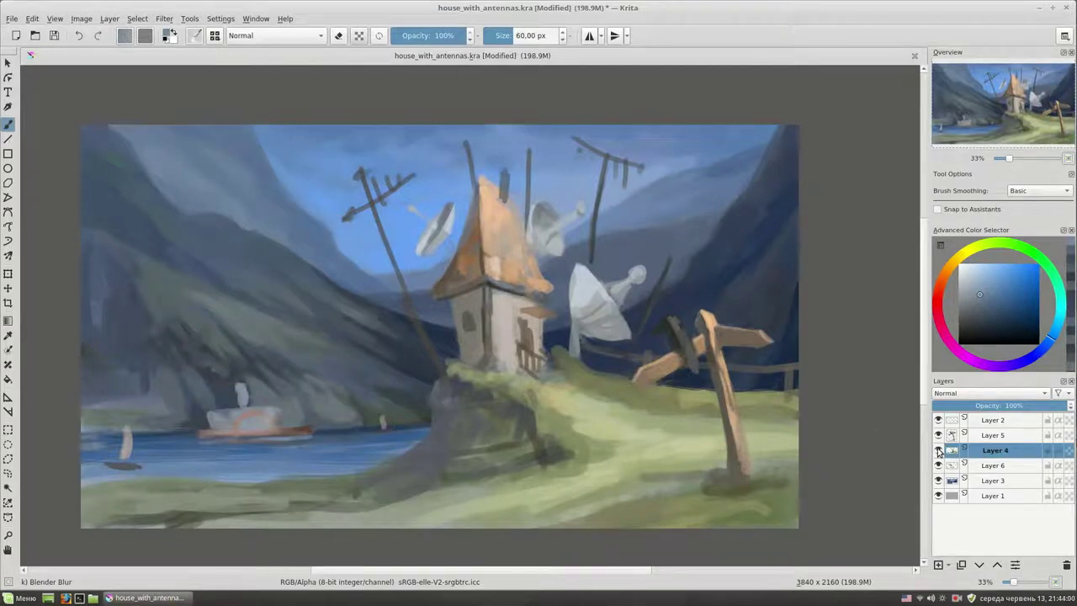
pyautogui.rightClick(313, 280)
pyautogui.click(228, 379)
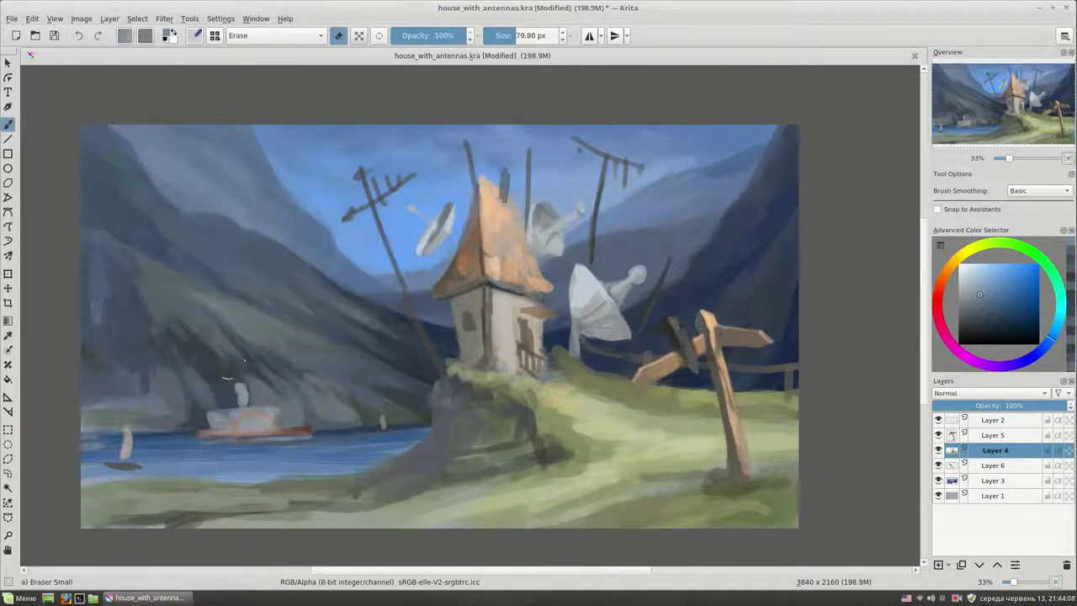
pyautogui.click(997, 465)
# Step: Make Layer 3 active with the Bristles-2 Flat Rough brush
pyautogui.rightClick(365, 356)
pyautogui.click(425, 331)
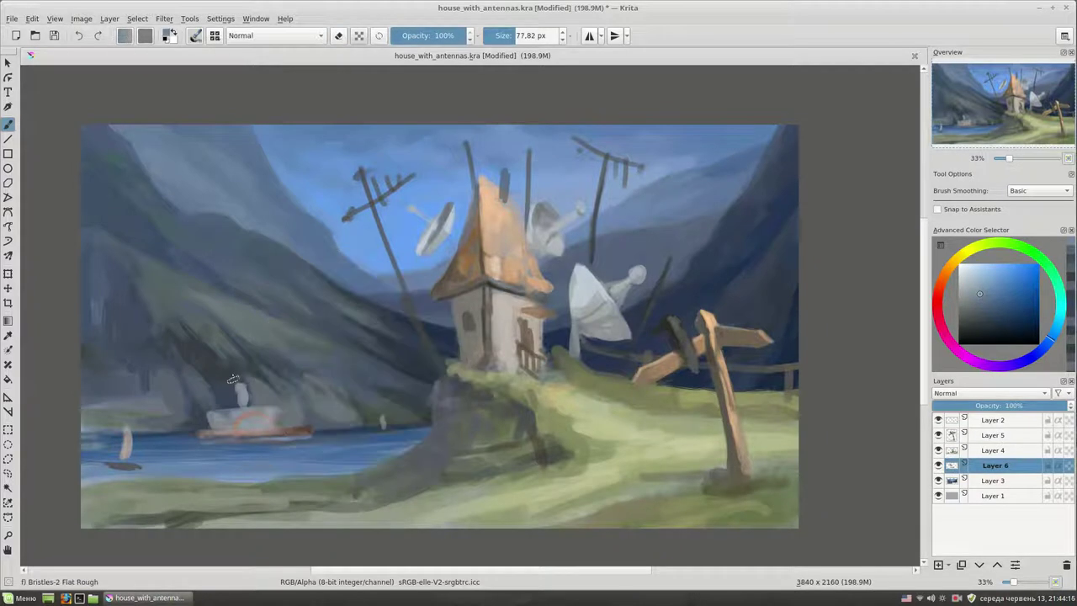
pyautogui.press('/')
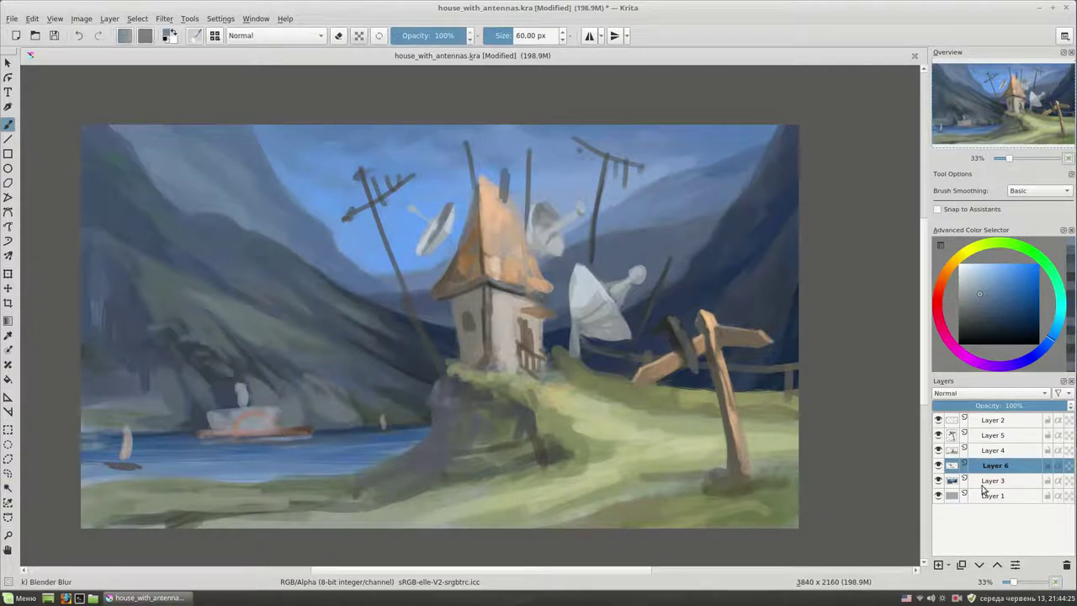
pyautogui.click(992, 481)
pyautogui.rightClick(273, 314)
pyautogui.click(330, 289)
# Step: Paint dark strokes along the left edge near the boat, then soften them with a lighter tone
pyautogui.moveTo(169, 375); pyautogui.dragTo(84, 425)
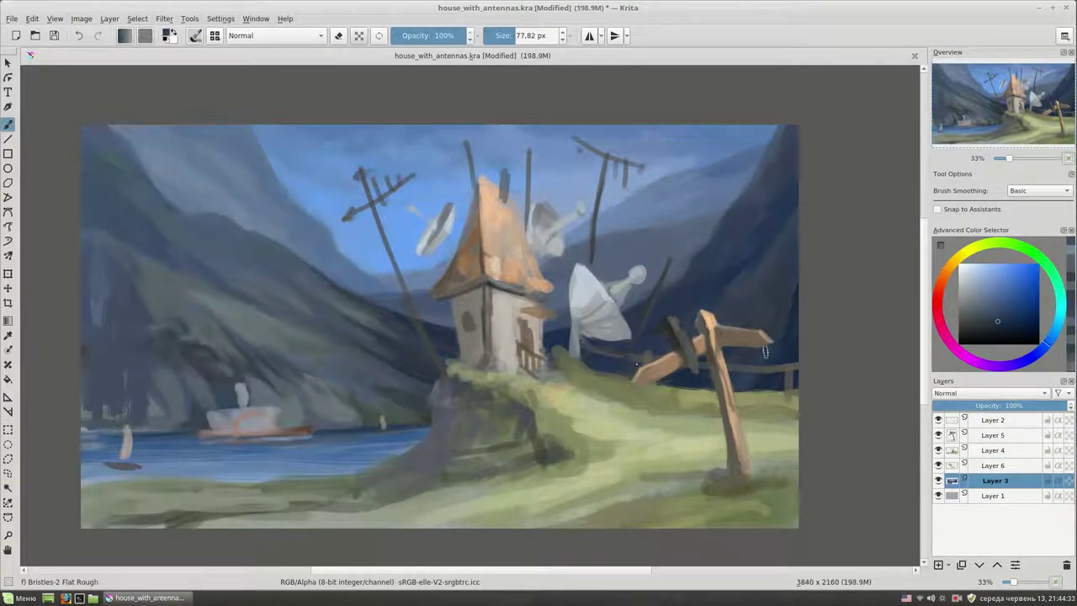
pyautogui.moveTo(160, 417)
pyautogui.mouseDown()
pyautogui.moveTo(84, 427)
pyautogui.moveTo(84, 370)
pyautogui.mouseUp()
pyautogui.press(']')
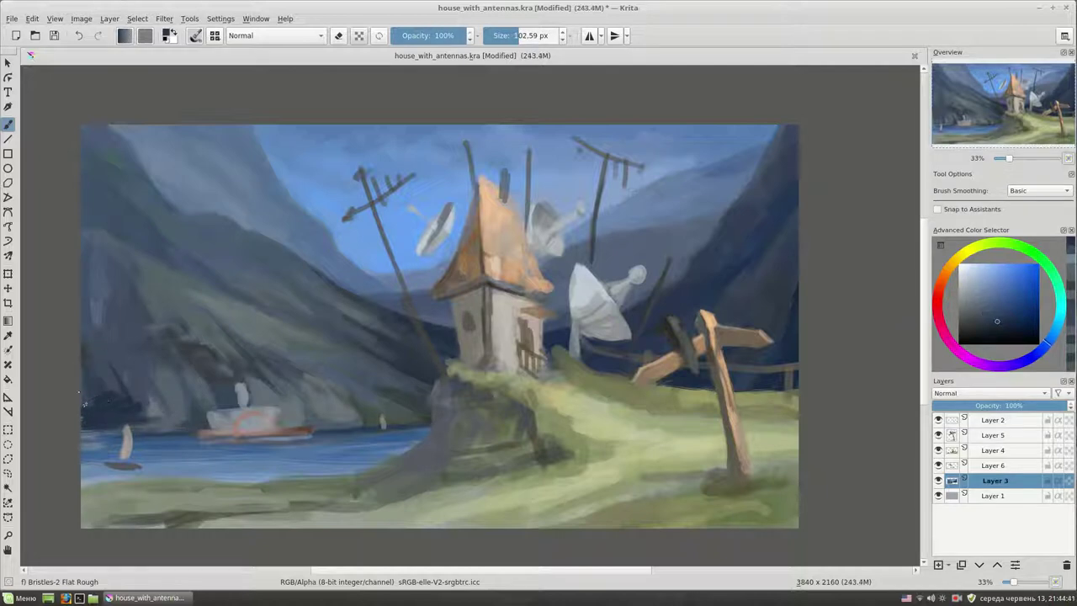
pyautogui.moveTo(124, 406); pyautogui.dragTo(98, 429)
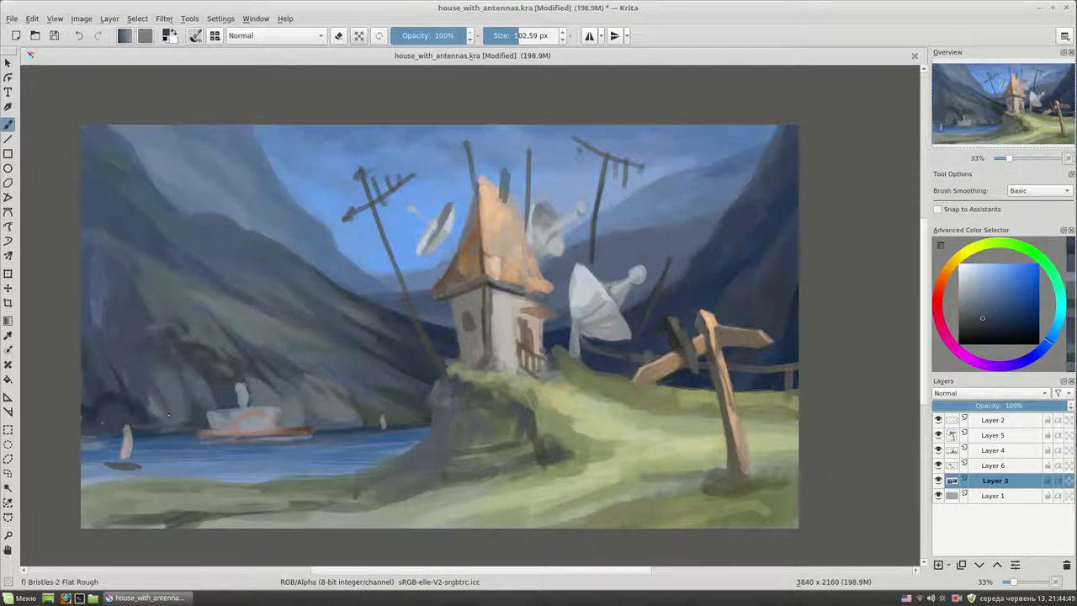
# Step: Paint alternating light and dark blue strokes on the left mountain down to the boat
pyautogui.keyDown('ctrl'); pyautogui.click(114, 311); pyautogui.keyUp('ctrl')
pyautogui.moveTo(96, 294); pyautogui.dragTo(130, 333)
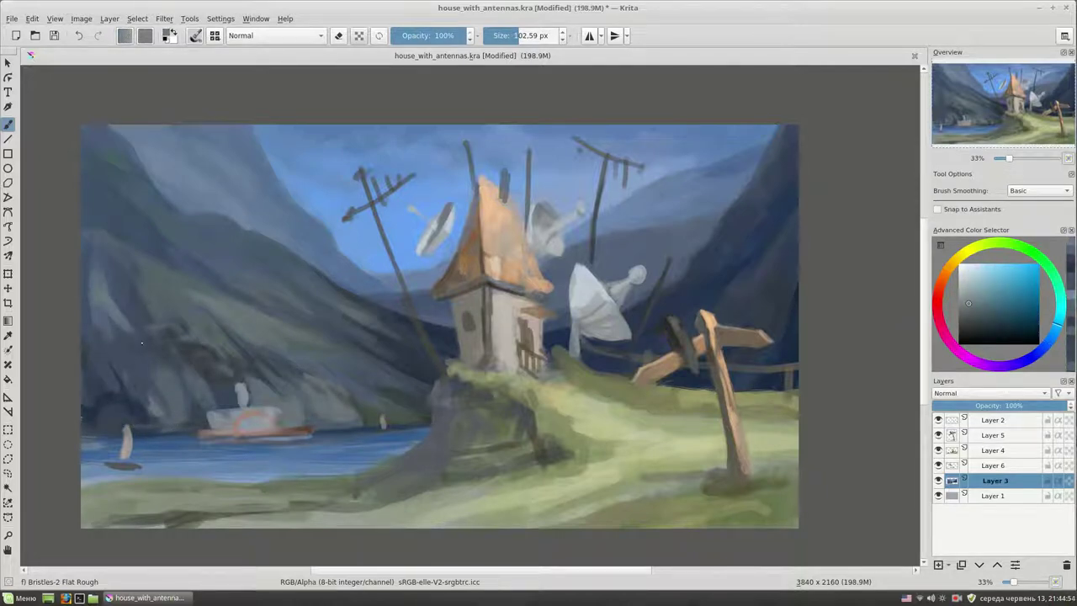
pyautogui.keyDown('ctrl'); pyautogui.click(141, 299); pyautogui.keyUp('ctrl')
pyautogui.moveTo(118, 308)
pyautogui.mouseDown()
pyautogui.moveTo(164, 362)
pyautogui.moveTo(176, 425)
pyautogui.mouseUp()
pyautogui.keyDown('ctrl'); pyautogui.click(133, 387); pyautogui.keyUp('ctrl')
pyautogui.keyDown('ctrl'); pyautogui.click(143, 399); pyautogui.keyUp('ctrl')
# Step: Add light strokes on the upper-left mountain, pick a darker blue, and select Layer 4
pyautogui.press('[')
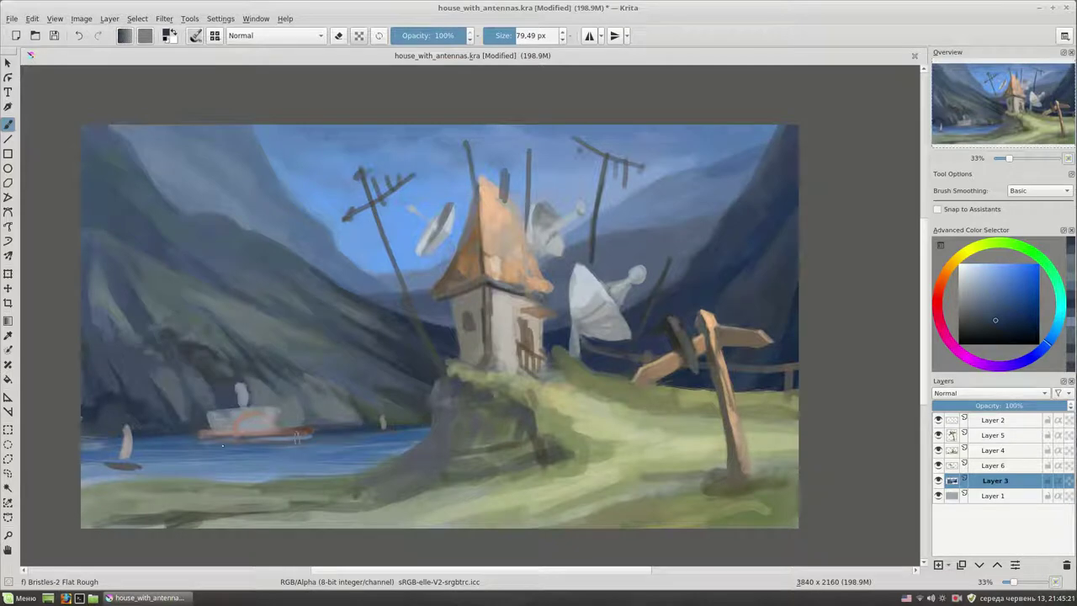
pyautogui.keyDown('ctrl'); pyautogui.click(101, 280); pyautogui.keyUp('ctrl')
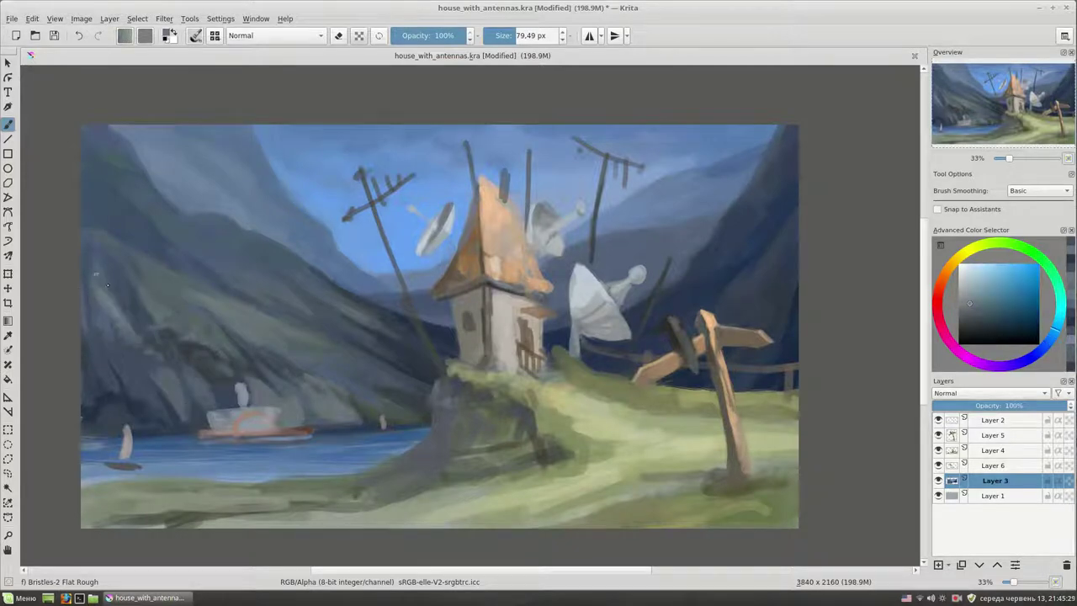
pyautogui.moveTo(93, 273); pyautogui.dragTo(122, 295)
pyautogui.moveTo(166, 253); pyautogui.dragTo(159, 242)
pyautogui.moveTo(639, 318); pyautogui.dragTo(637, 334)
pyautogui.keyDown('ctrl'); pyautogui.click(767, 204); pyautogui.keyUp('ctrl')
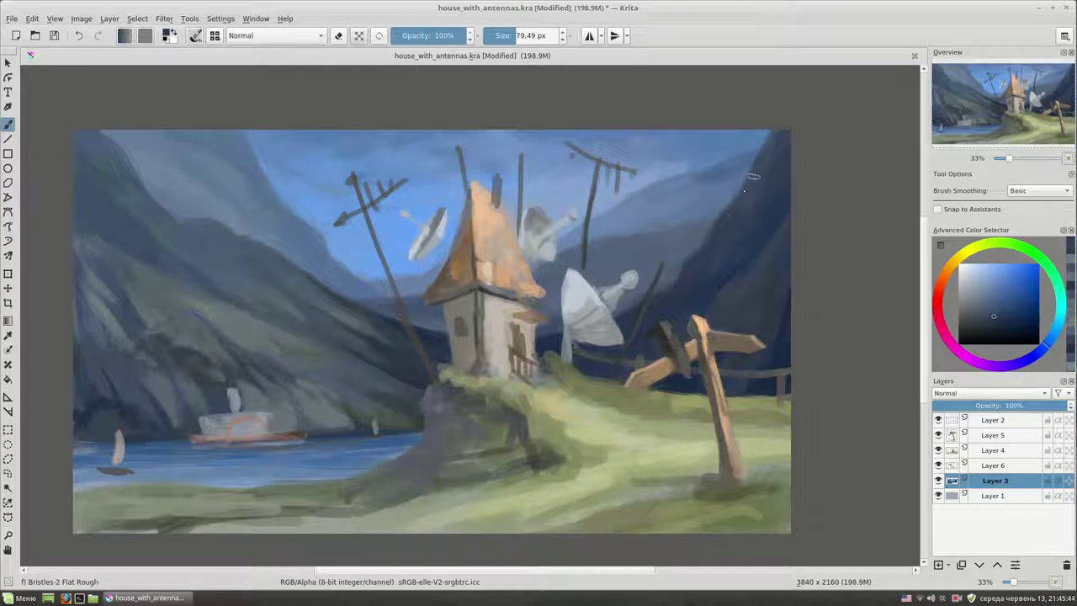
pyautogui.scroll(-1, 794, 282)
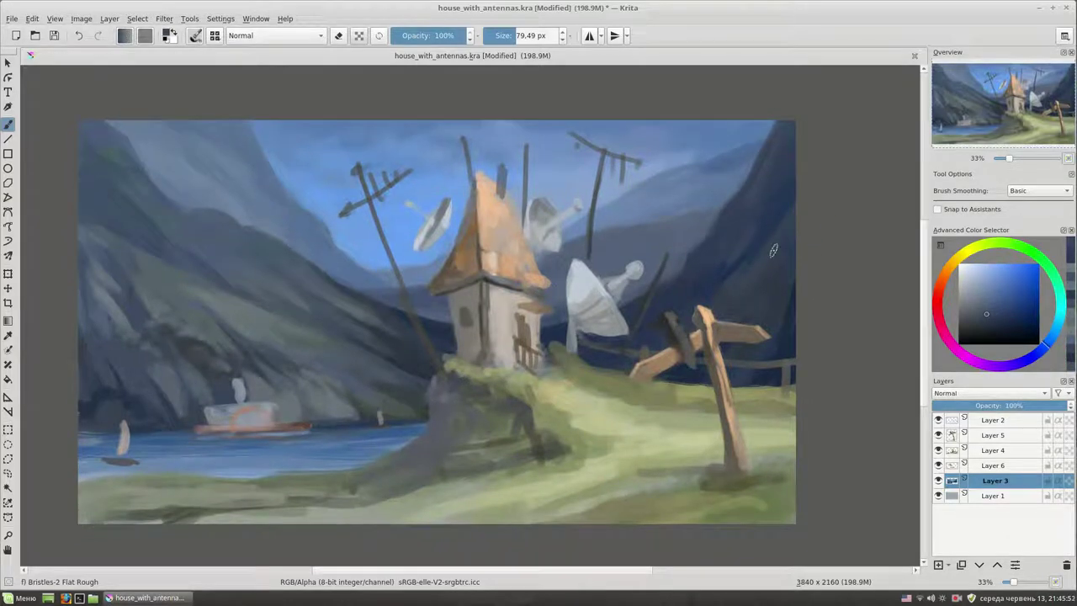
pyautogui.click(997, 450)
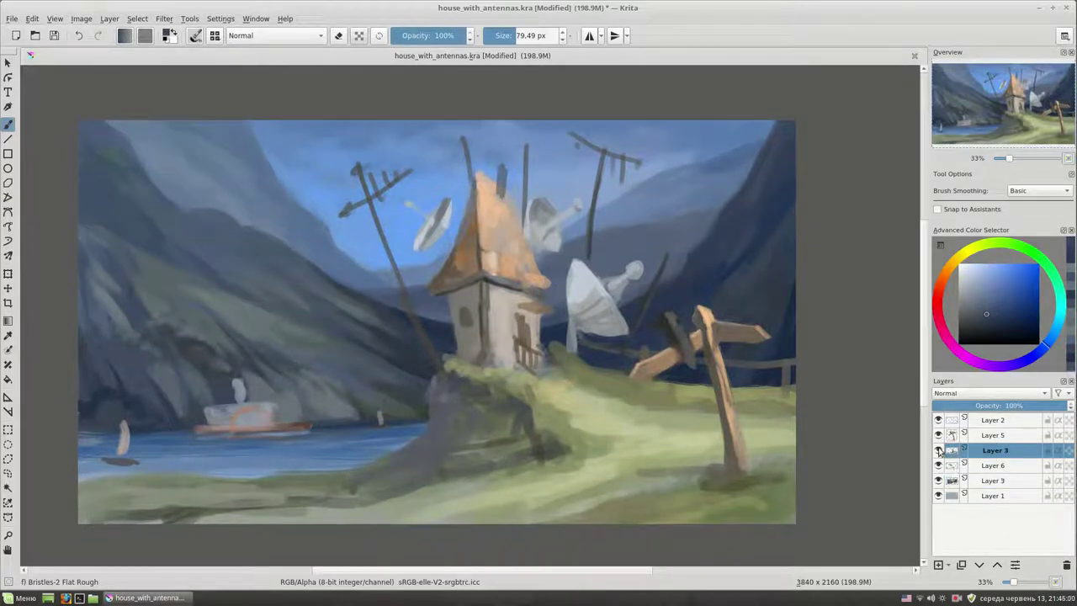
# Step: Rename Layer 4 to 'house'
pyautogui.doubleClick(998, 450)
pyautogui.write('house')
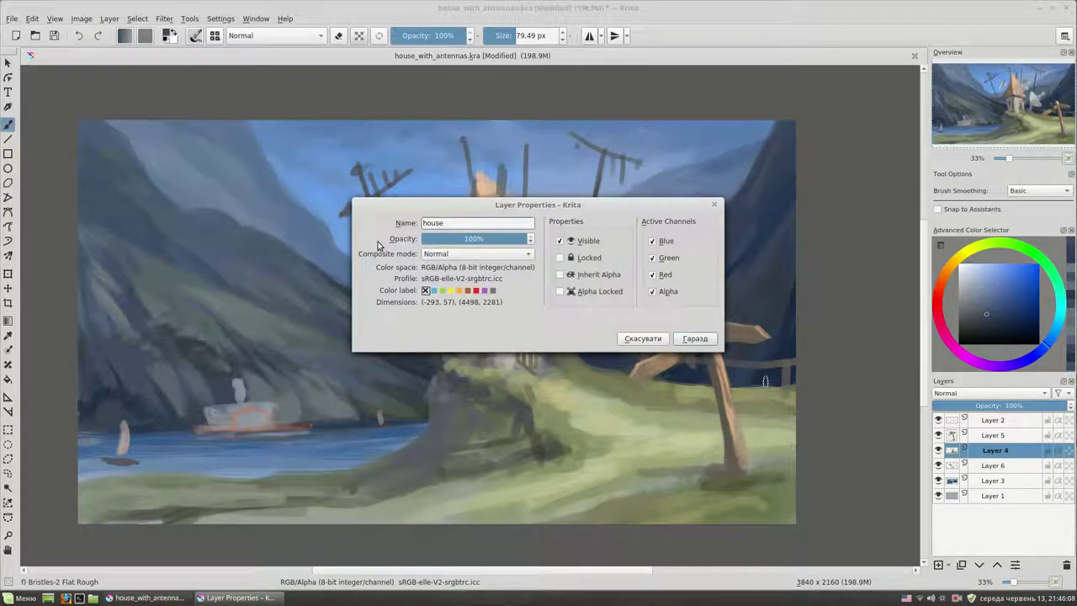
pyautogui.press('Return')
pyautogui.scroll(1, 601, 289)
pyautogui.scroll(1, 515, 309)
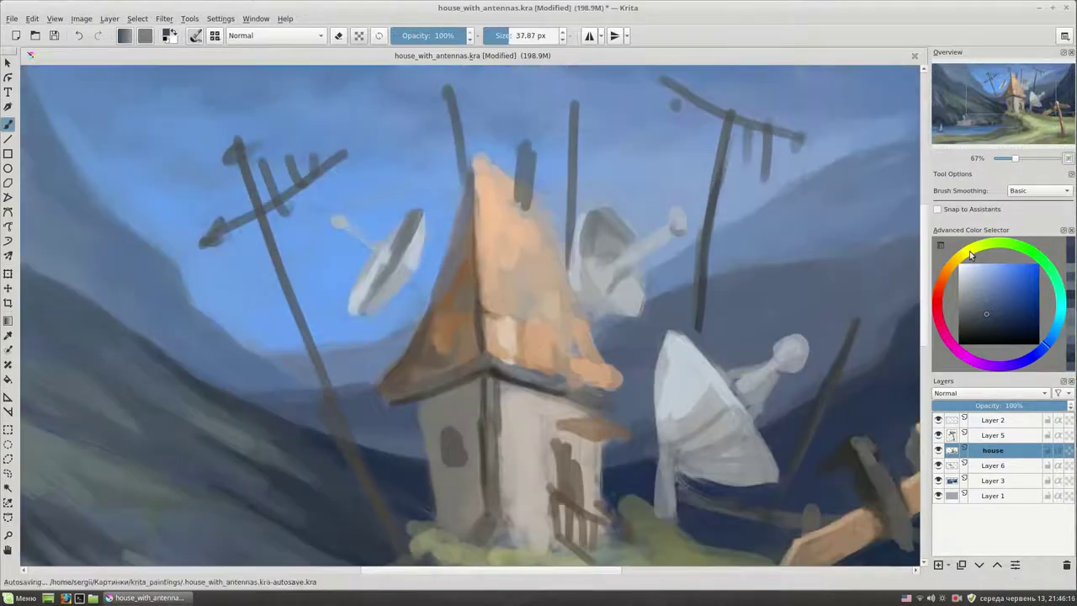
# Step: Paint pale and lighter orange strokes across the roof
pyautogui.click(942, 276)
pyautogui.click(1001, 264)
pyautogui.moveTo(520, 322); pyautogui.dragTo(553, 368)
pyautogui.click(990, 264)
pyautogui.moveTo(522, 278)
pyautogui.mouseDown()
pyautogui.moveTo(546, 318)
pyautogui.moveTo(554, 309)
pyautogui.mouseUp()
pyautogui.press('[')
pyautogui.press('[')
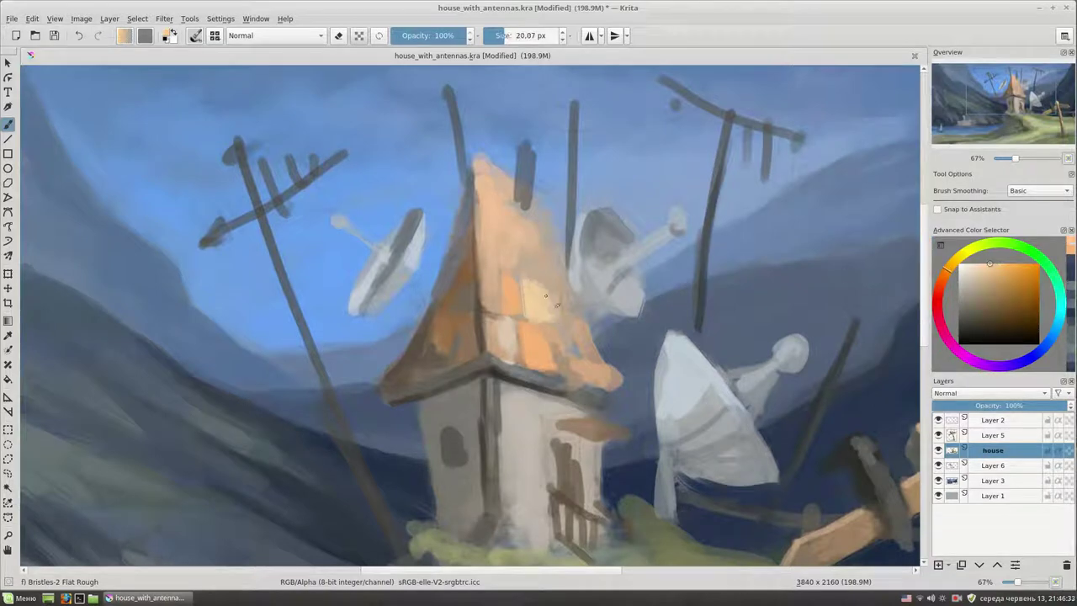
# Step: Paint a light orange window stroke on the house
pyautogui.keyDown('ctrl'); pyautogui.click(555, 371); pyautogui.keyUp('ctrl')
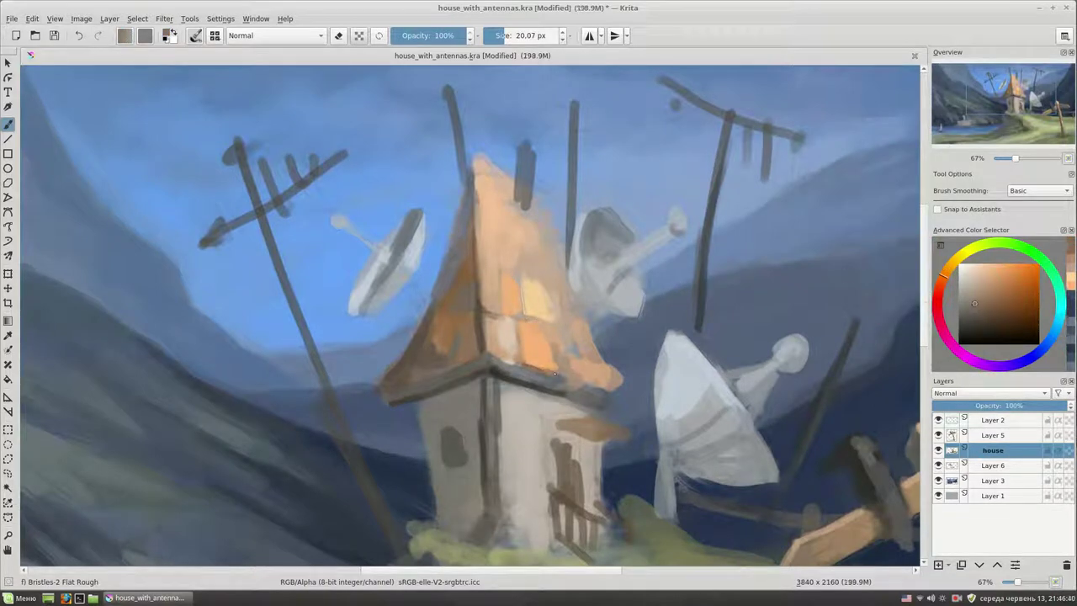
pyautogui.keyDown('ctrl'); pyautogui.click(531, 310); pyautogui.keyUp('ctrl')
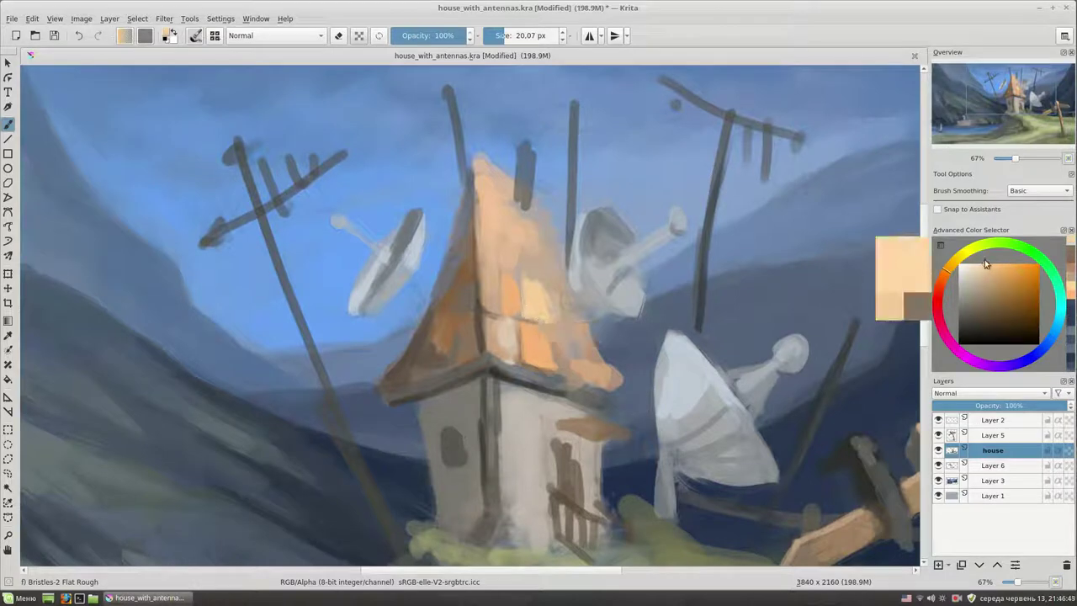
pyautogui.keyDown('ctrl'); pyautogui.click(502, 320); pyautogui.keyUp('ctrl')
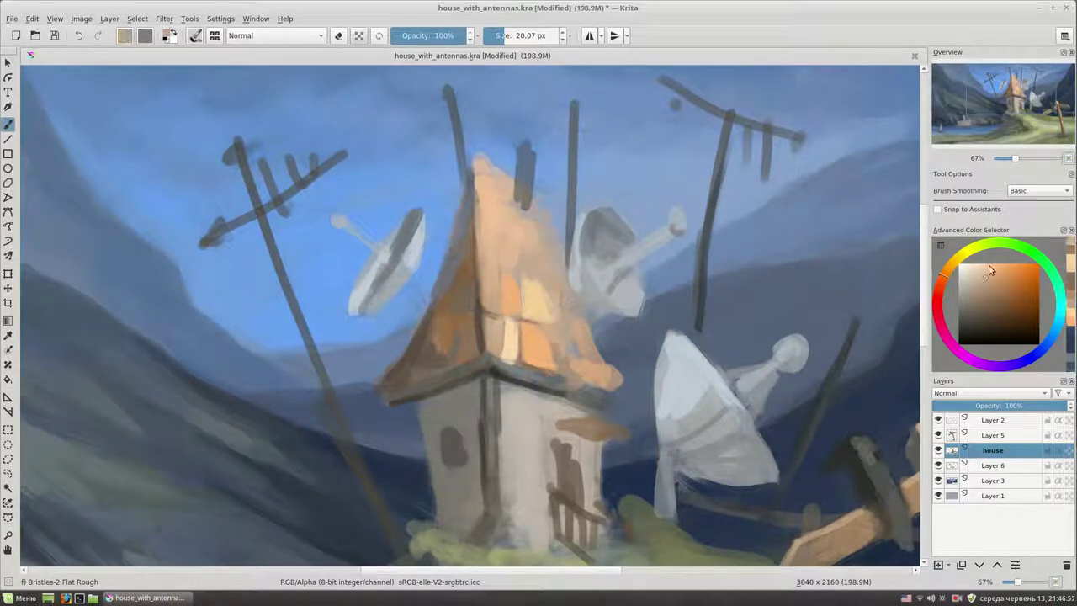
pyautogui.moveTo(498, 320); pyautogui.dragTo(493, 351)
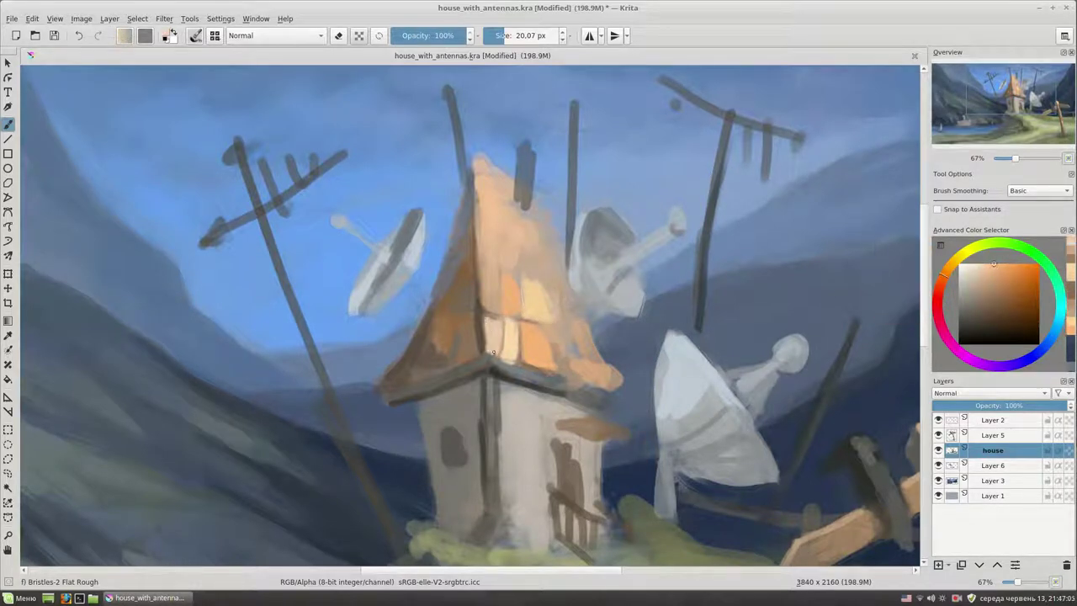
# Step: Sample darker roof tones and a light orange, then reposition the view around the roof
pyautogui.keyDown('ctrl'); pyautogui.click(522, 360); pyautogui.keyUp('ctrl')
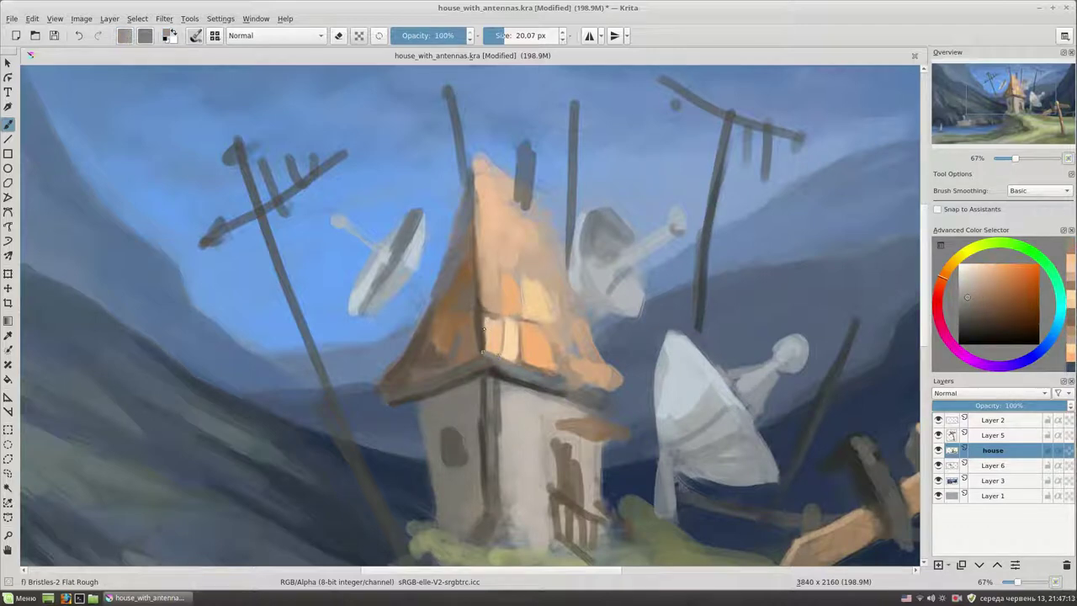
pyautogui.keyDown('ctrl'); pyautogui.click(495, 318); pyautogui.keyUp('ctrl')
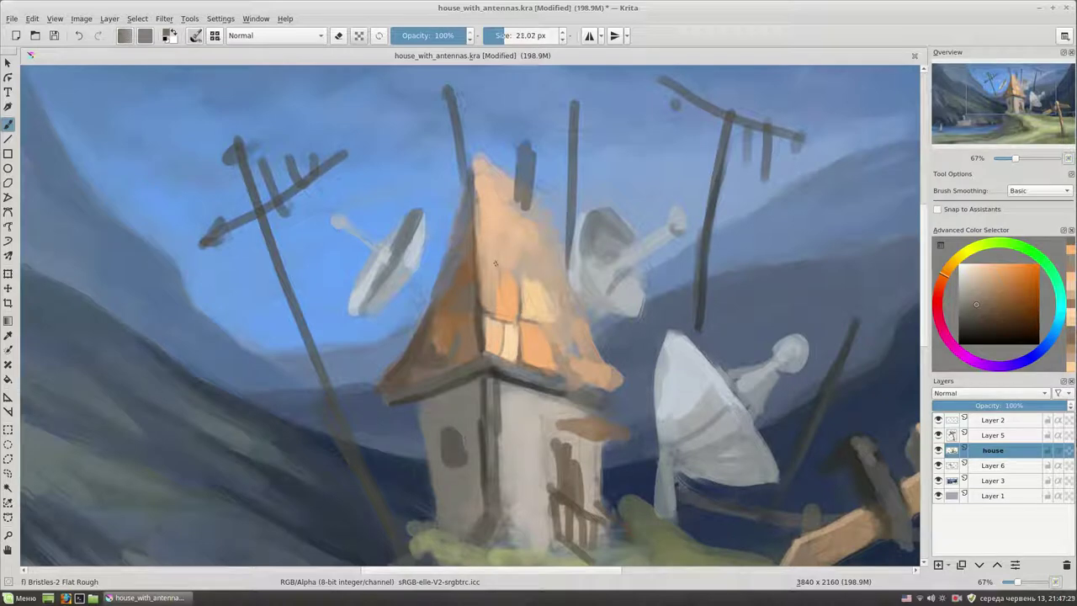
pyautogui.keyDown('ctrl'); pyautogui.click(482, 348); pyautogui.keyUp('ctrl')
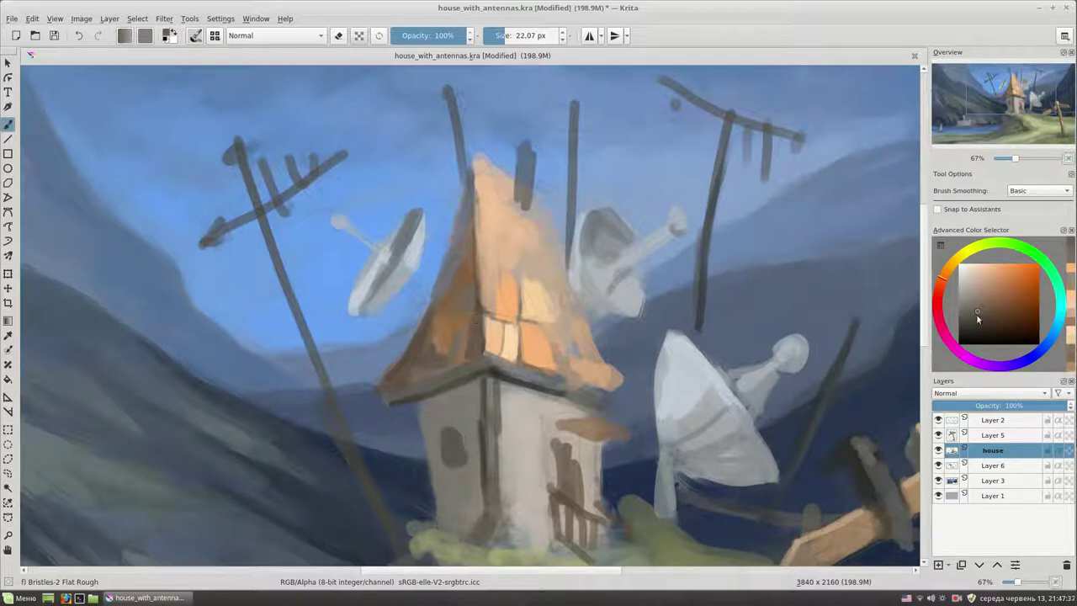
pyautogui.keyDown('ctrl'); pyautogui.click(483, 333); pyautogui.keyUp('ctrl')
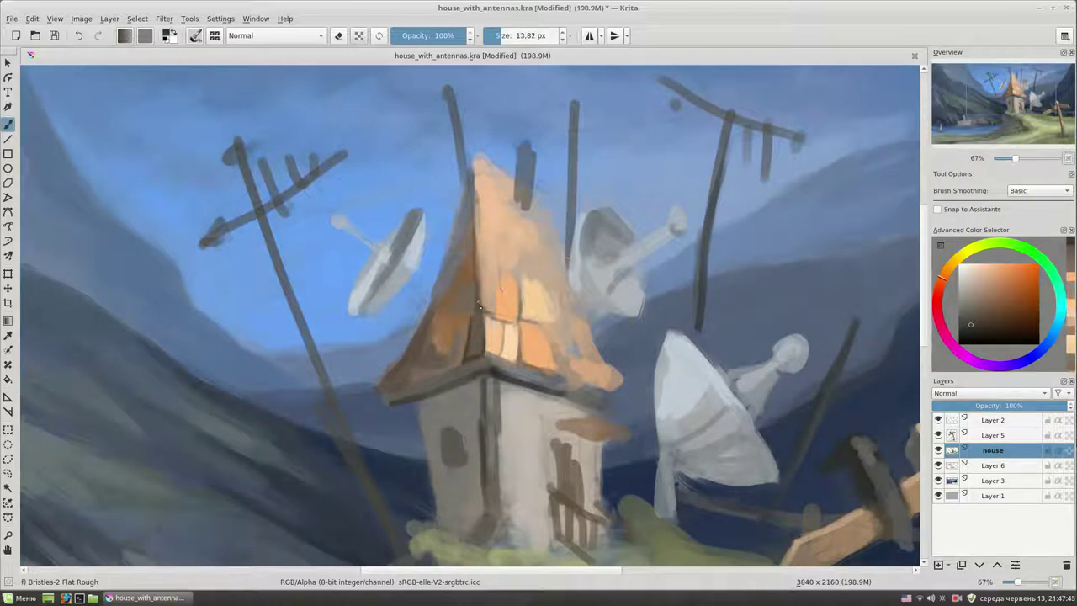
pyautogui.keyDown('ctrl'); pyautogui.click(503, 337); pyautogui.keyUp('ctrl')
pyautogui.moveTo(554, 336); pyautogui.dragTo(504, 287)
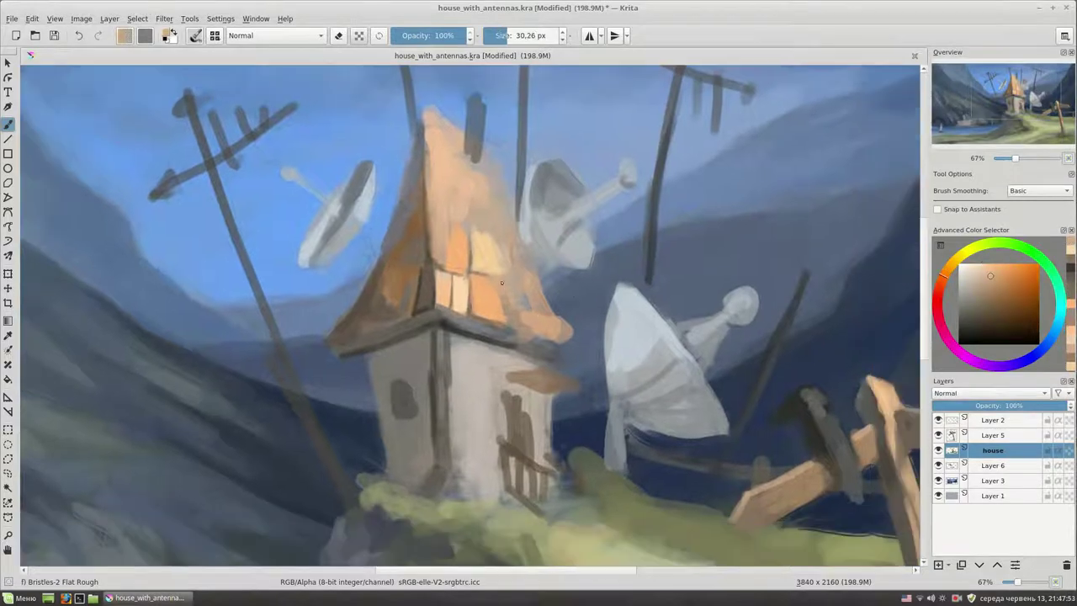
# Step: Lighten the roof's right edge with light orange strokes sampled from the roof
pyautogui.keyDown('ctrl'); pyautogui.click(507, 328); pyautogui.keyUp('ctrl')
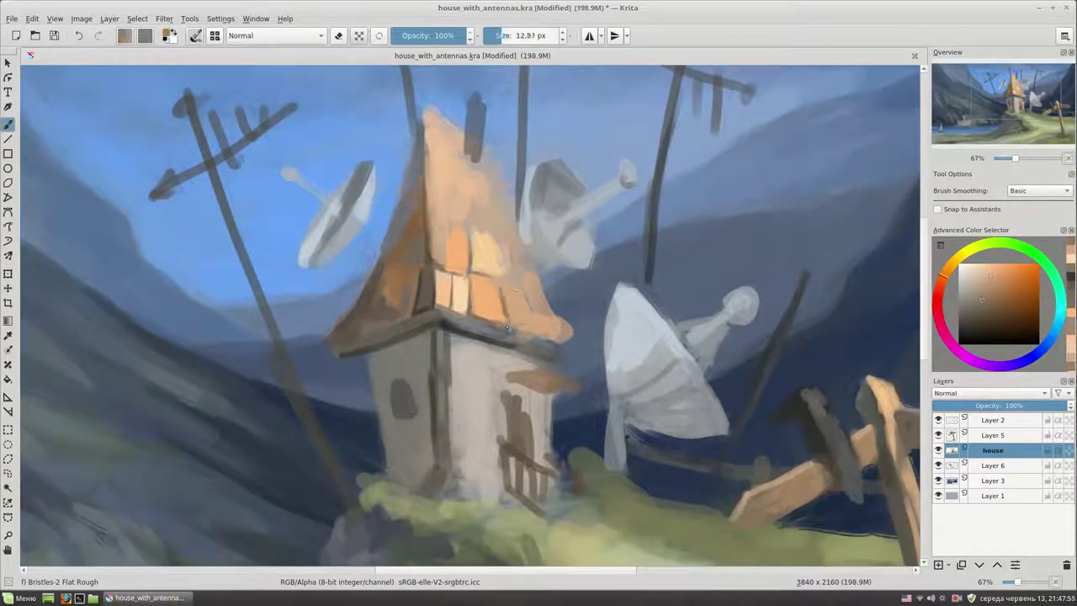
pyautogui.keyDown('ctrl'); pyautogui.click(566, 332); pyautogui.keyUp('ctrl')
pyautogui.moveTo(572, 335)
pyautogui.mouseDown()
pyautogui.moveTo(549, 311)
pyautogui.moveTo(572, 327)
pyautogui.moveTo(551, 329)
pyautogui.mouseUp()
pyautogui.keyDown('ctrl'); pyautogui.click(562, 337); pyautogui.keyUp('ctrl')
pyautogui.keyDown('ctrl'); pyautogui.click(543, 290); pyautogui.keyUp('ctrl')
pyautogui.moveTo(537, 290); pyautogui.dragTo(541, 330)
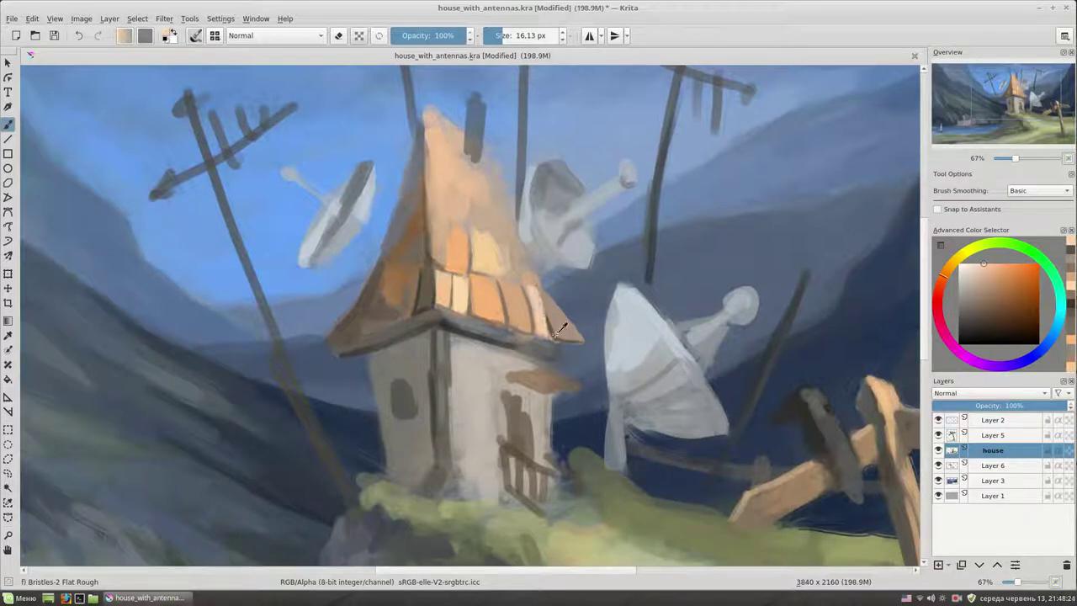
# Step: Paint a pale yellow highlight along the roof's lower edge
pyautogui.keyDown('ctrl'); pyautogui.click(543, 335); pyautogui.keyUp('ctrl')
pyautogui.keyDown('ctrl'); pyautogui.click(475, 320); pyautogui.keyUp('ctrl')
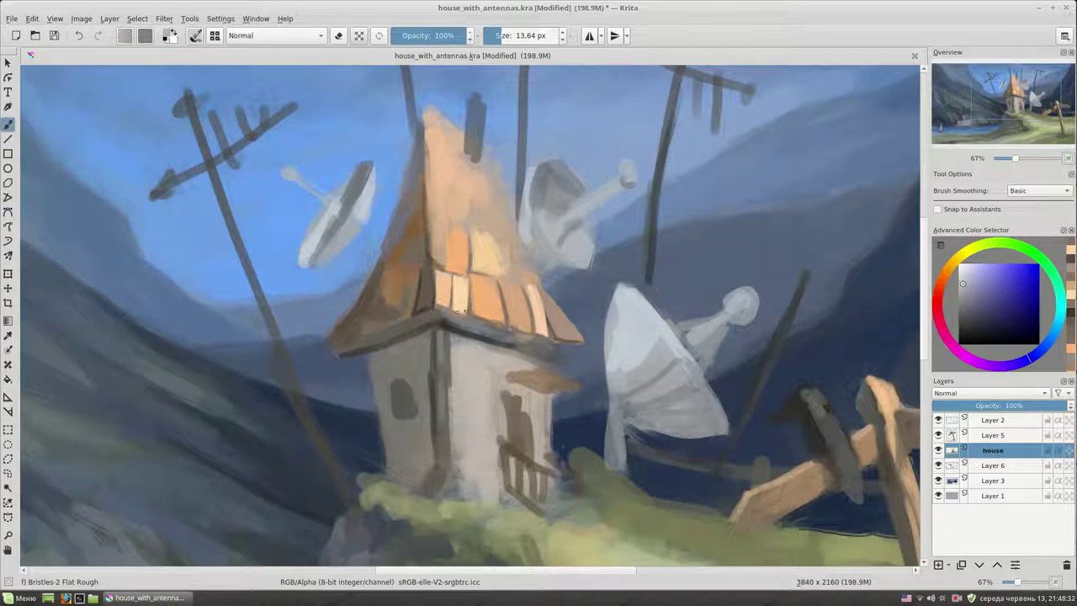
pyautogui.keyDown('ctrl'); pyautogui.click(434, 308); pyautogui.keyUp('ctrl')
pyautogui.moveTo(484, 326); pyautogui.dragTo(590, 347)
# Step: Paint a dark blue gutter line beneath the roof, using a smaller brush
pyautogui.keyDown('ctrl'); pyautogui.click(847, 303); pyautogui.keyUp('ctrl')
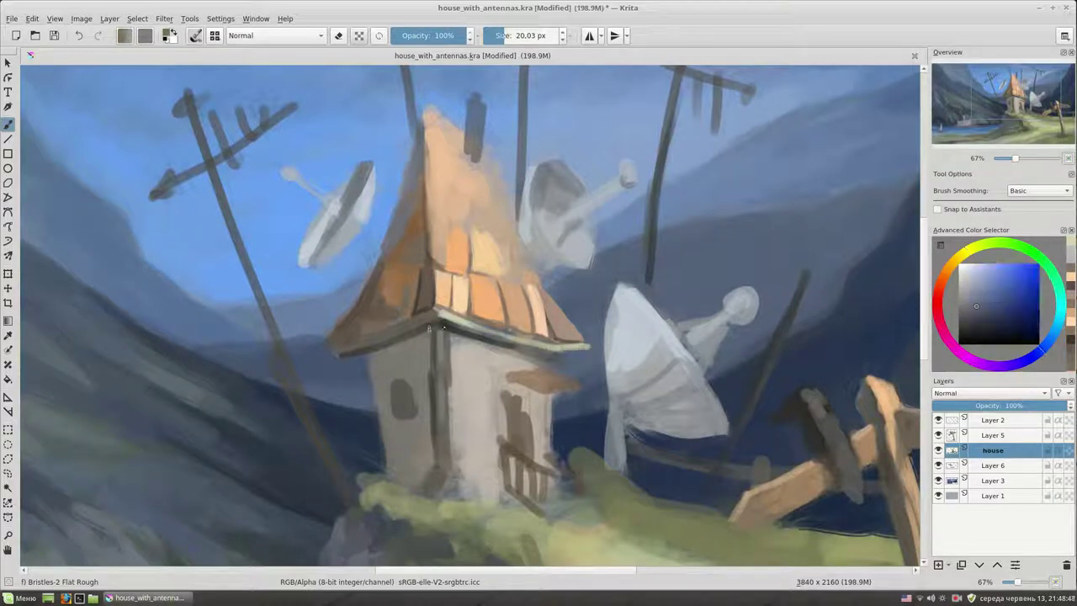
pyautogui.keyDown('ctrl'); pyautogui.click(476, 330); pyautogui.keyUp('ctrl')
pyautogui.moveTo(590, 350); pyautogui.dragTo(555, 359)
pyautogui.keyDown('ctrl'); pyautogui.click(452, 312); pyautogui.keyUp('ctrl')
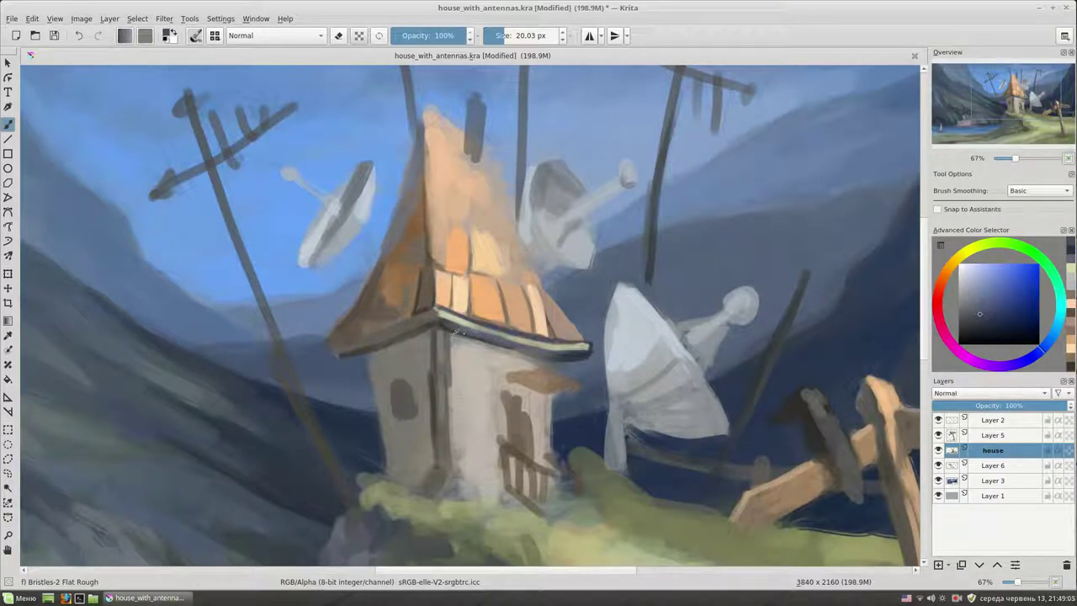
pyautogui.keyDown('ctrl'); pyautogui.click(466, 324); pyautogui.keyUp('ctrl')
pyautogui.press('[')
pyautogui.keyDown('ctrl'); pyautogui.click(549, 346); pyautogui.keyUp('ctrl')
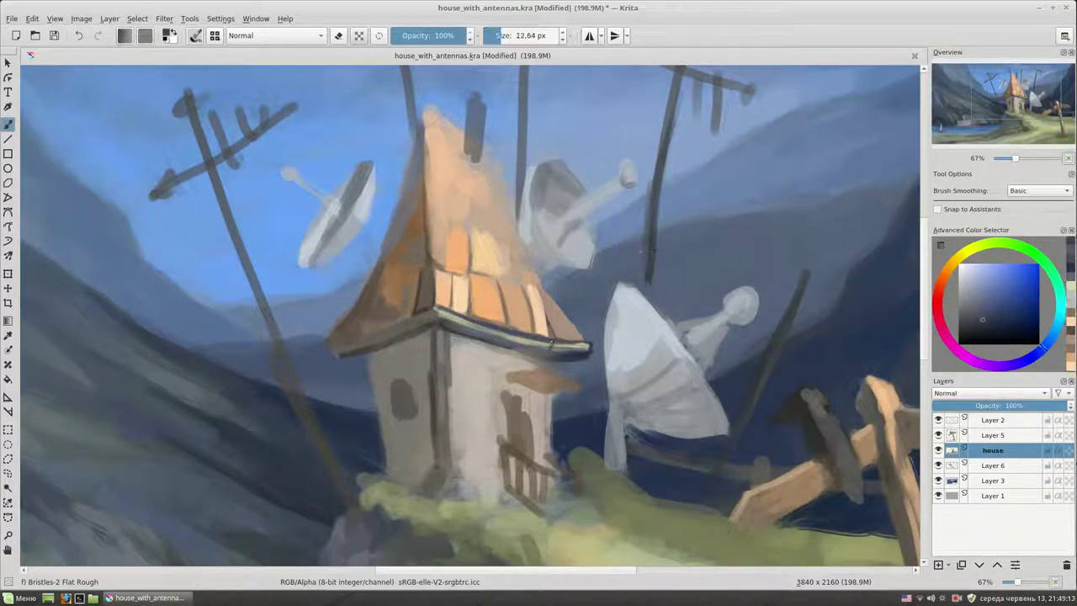
pyautogui.keyDown('ctrl'); pyautogui.click(571, 380); pyautogui.keyUp('ctrl')
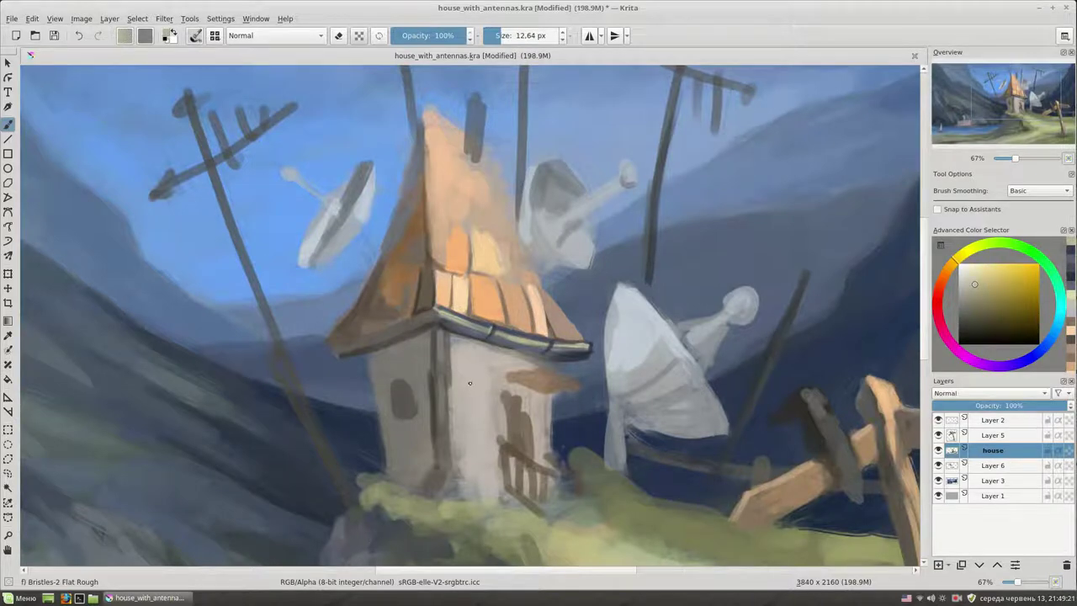
# Step: Enlarge the brush and dab light tan paint on the lower-left hillside
pyautogui.moveTo(537, 354); pyautogui.dragTo(541, 408)
pyautogui.press(']')
pyautogui.press(']')
pyautogui.keyDown('ctrl'); pyautogui.click(439, 285); pyautogui.keyUp('ctrl')
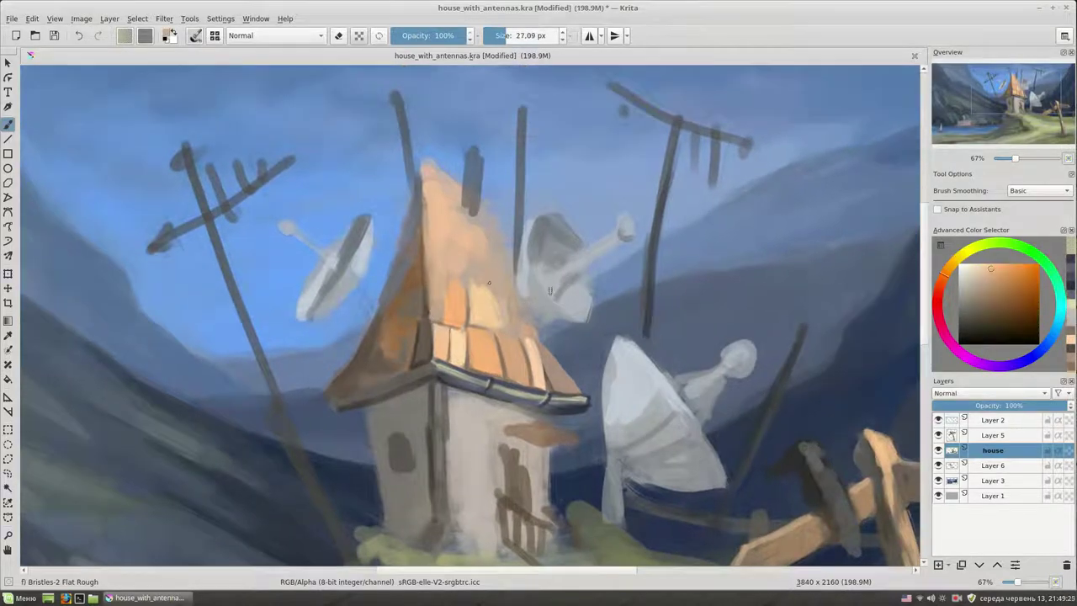
pyautogui.keyDown('ctrl'); pyautogui.click(474, 304); pyautogui.keyUp('ctrl')
pyautogui.keyDown('ctrl'); pyautogui.click(493, 303); pyautogui.keyUp('ctrl')
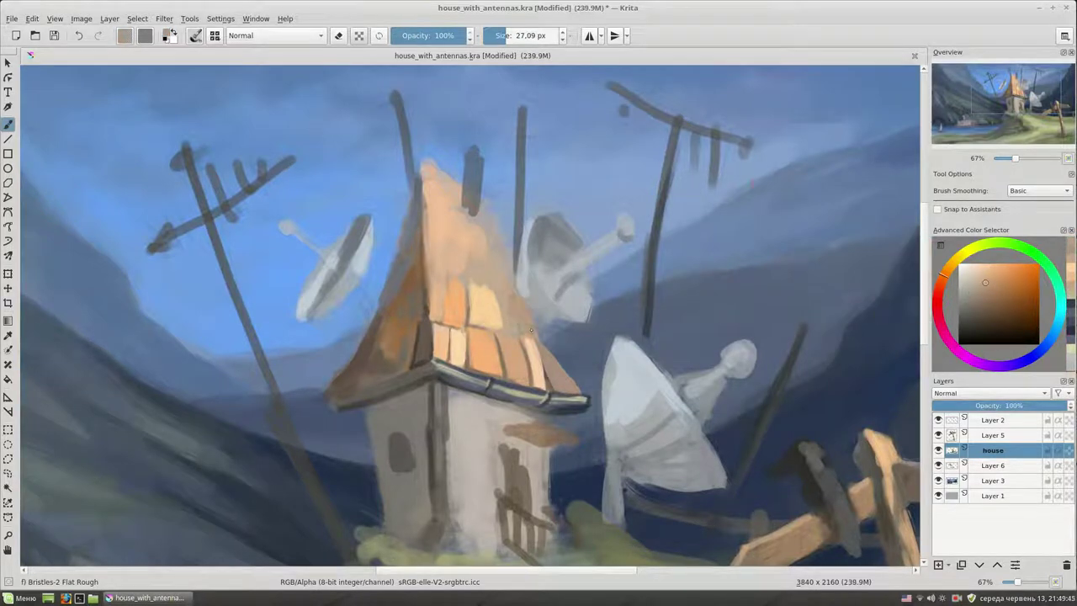
pyautogui.moveTo(512, 318); pyautogui.dragTo(421, 335)
pyautogui.keyDown('ctrl'); pyautogui.click(416, 336); pyautogui.keyUp('ctrl')
pyautogui.keyDown('ctrl'); pyautogui.click(392, 368); pyautogui.keyUp('ctrl')
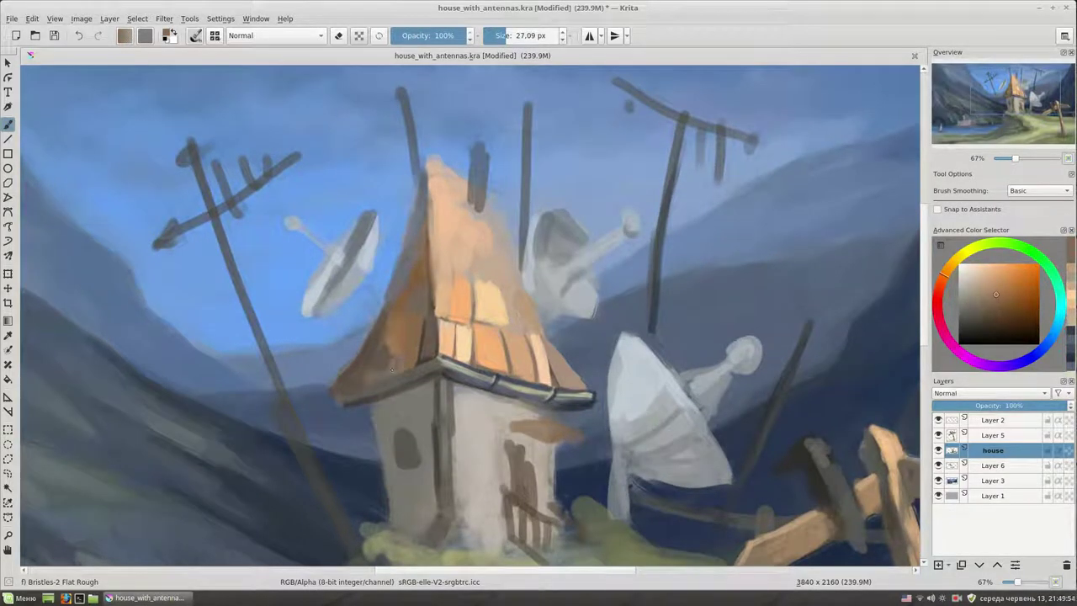
# Step: Paint small dark brown strokes at the roof's left edge
pyautogui.keyDown('ctrl'); pyautogui.click(440, 317); pyautogui.keyUp('ctrl')
pyautogui.keyDown('ctrl'); pyautogui.click(446, 304); pyautogui.keyUp('ctrl')
pyautogui.moveTo(599, 372); pyautogui.dragTo(615, 306)
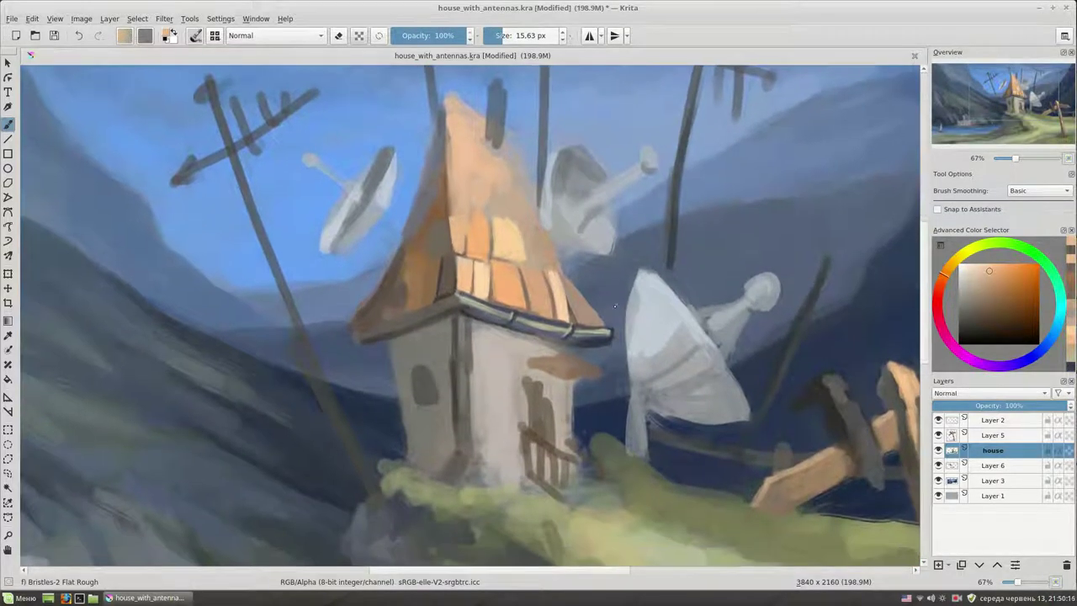
pyautogui.keyDown('ctrl'); pyautogui.click(396, 306); pyautogui.keyUp('ctrl')
pyautogui.moveTo(395, 305); pyautogui.dragTo(389, 276)
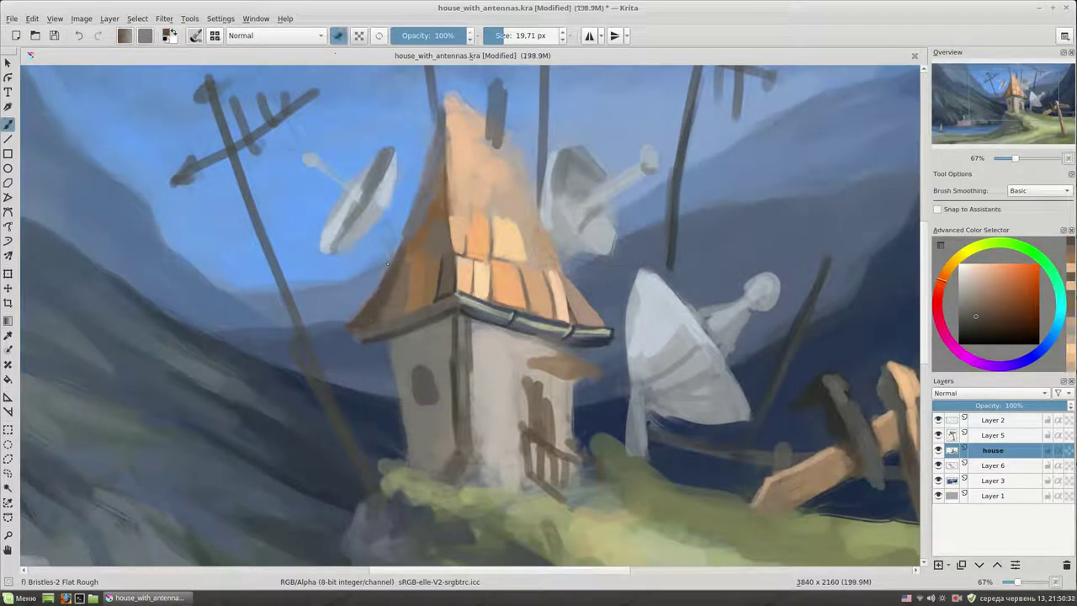
# Step: Add short light orange strokes across the roof shingles
pyautogui.keyDown('ctrl'); pyautogui.click(413, 246); pyautogui.keyUp('ctrl')
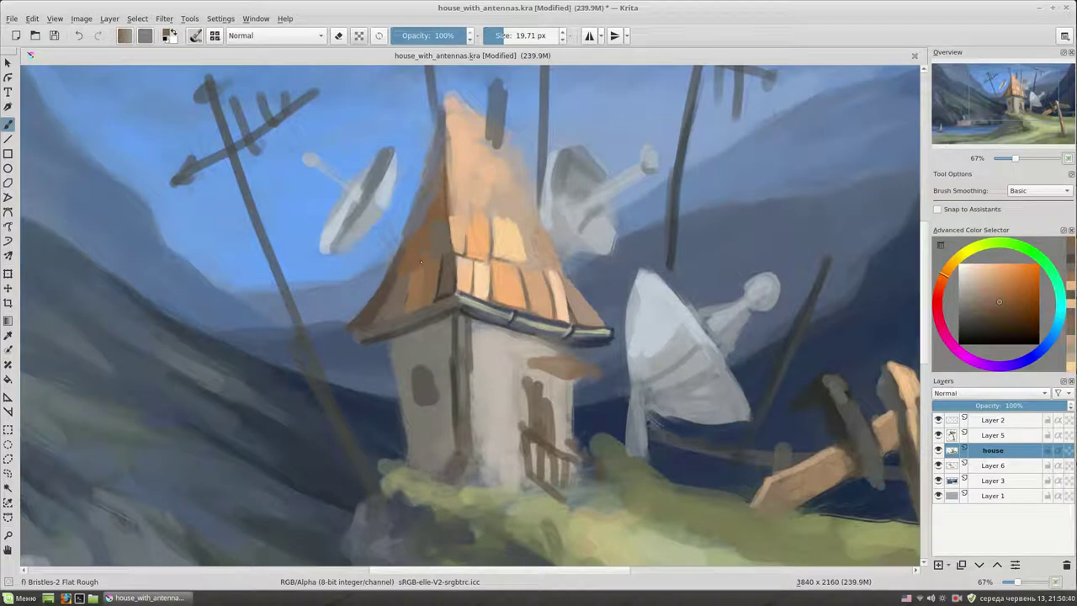
pyautogui.keyDown('ctrl'); pyautogui.click(406, 226); pyautogui.keyUp('ctrl')
pyautogui.keyDown('ctrl'); pyautogui.click(551, 252); pyautogui.keyUp('ctrl')
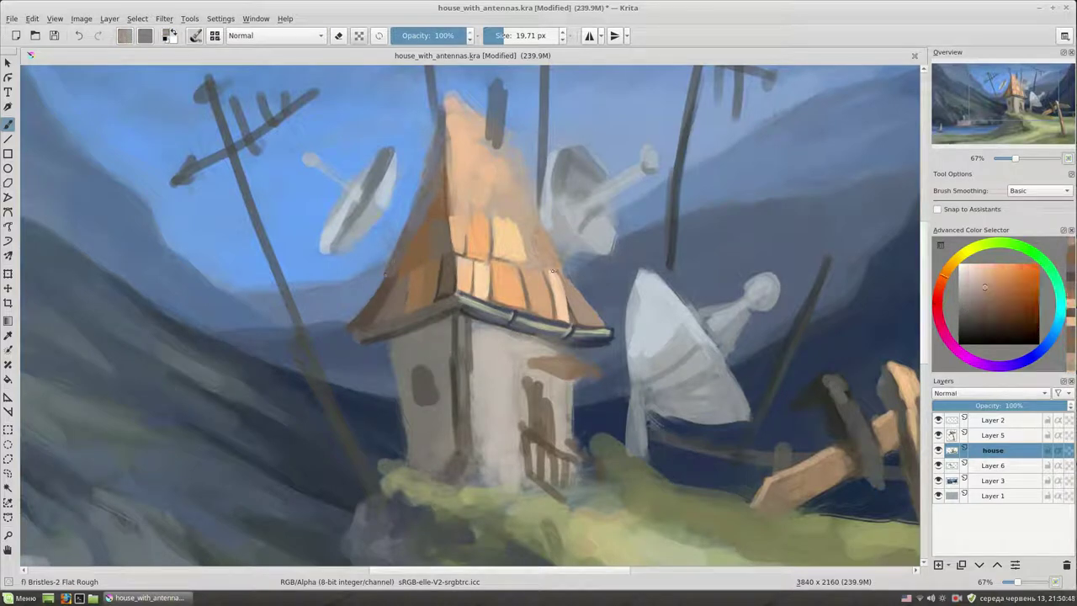
pyautogui.scroll(3, 522, 329)
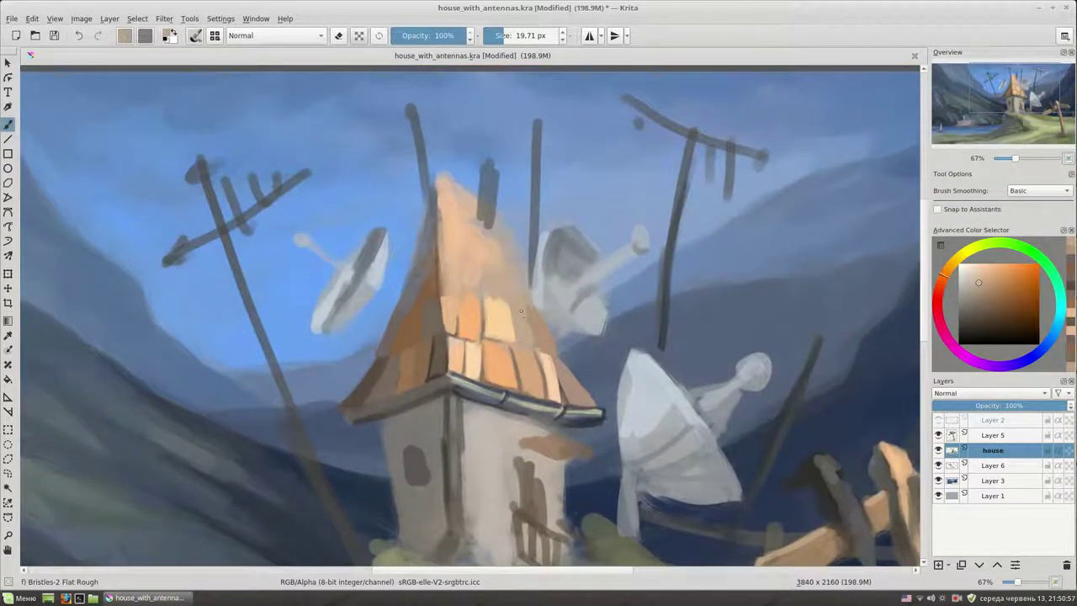
pyautogui.keyDown('ctrl'); pyautogui.click(459, 256); pyautogui.keyUp('ctrl')
pyautogui.moveTo(468, 261)
pyautogui.mouseDown()
pyautogui.moveTo(466, 290)
pyautogui.moveTo(450, 270)
pyautogui.mouseUp()
# Step: Add a faint bluish stroke, darken the roof's left side, and draw a dark shingle line
pyautogui.keyDown('ctrl'); pyautogui.click(511, 261); pyautogui.keyUp('ctrl')
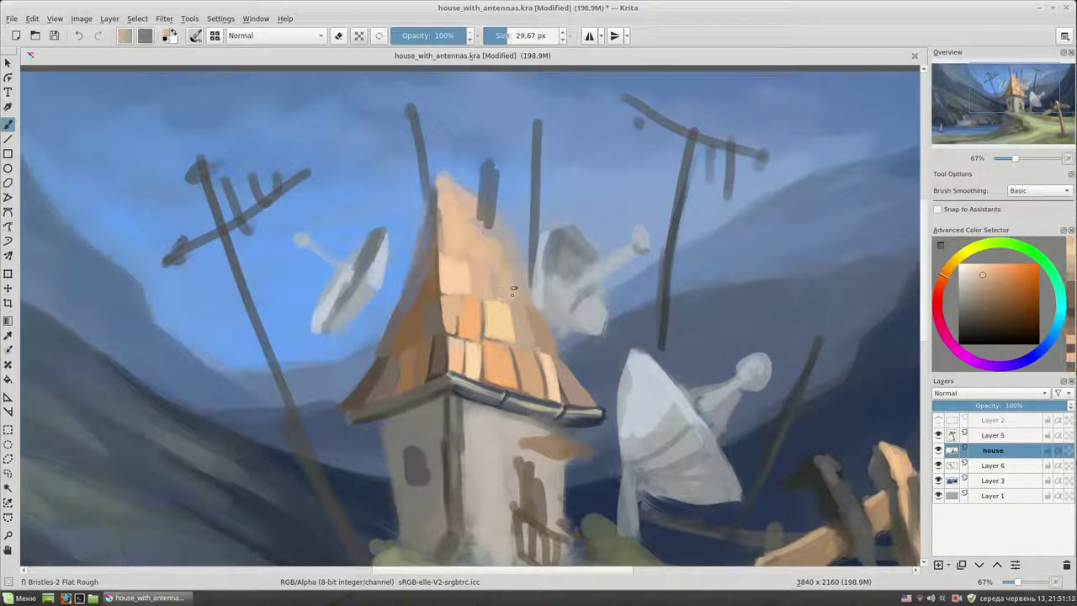
pyautogui.keyDown('ctrl'); pyautogui.click(421, 275); pyautogui.keyUp('ctrl')
pyautogui.moveTo(405, 296); pyautogui.dragTo(412, 272)
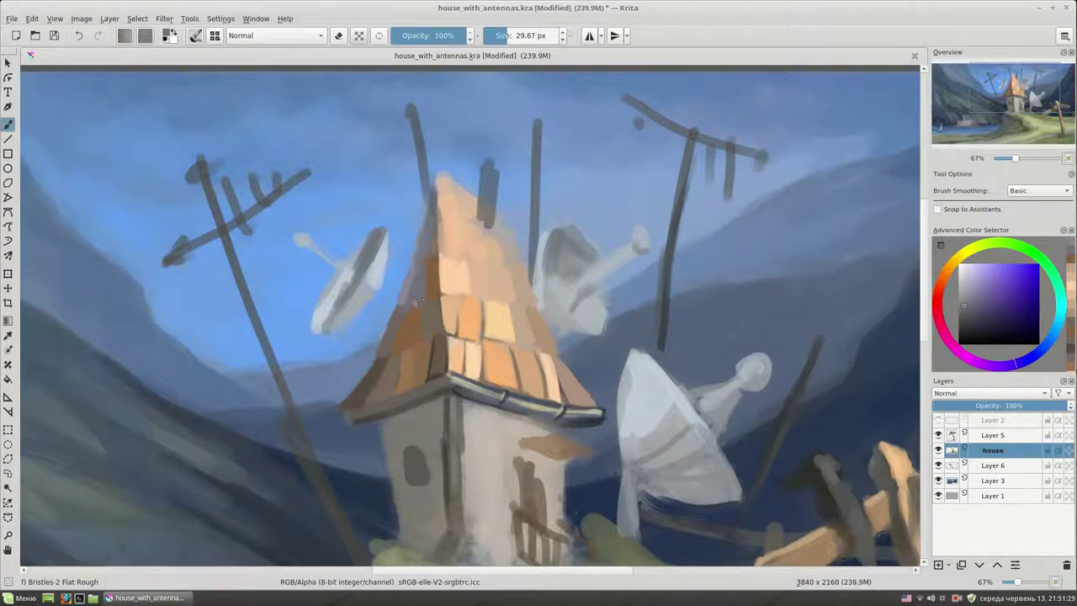
pyautogui.keyDown('ctrl'); pyautogui.click(411, 304); pyautogui.keyUp('ctrl')
pyautogui.moveTo(442, 331); pyautogui.dragTo(415, 291)
pyautogui.press('[')
pyautogui.press('[')
pyautogui.press('[')
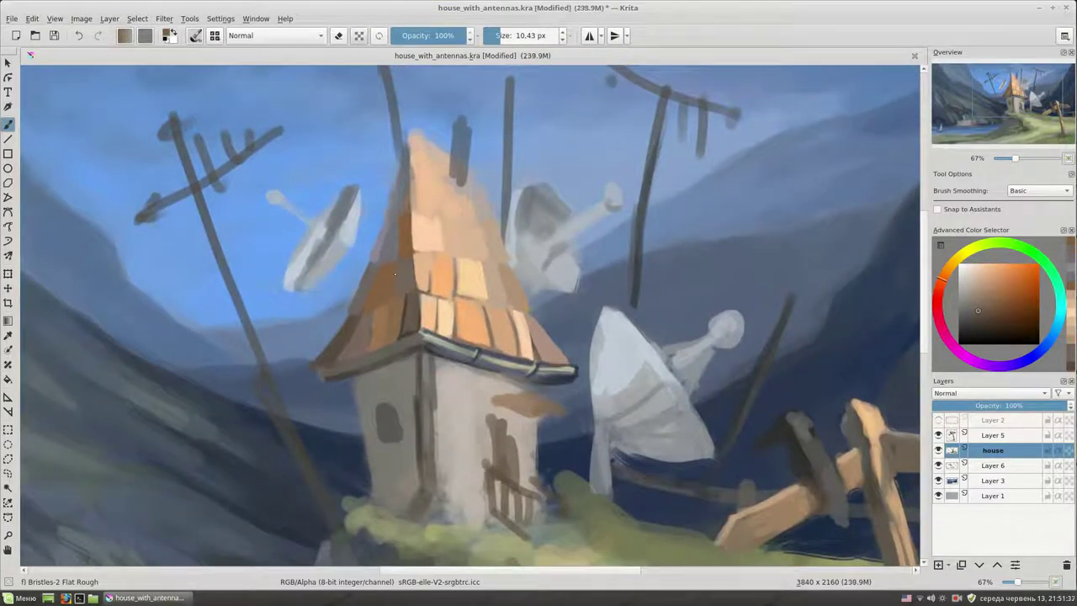
pyautogui.moveTo(393, 298)
pyautogui.mouseDown()
pyautogui.moveTo(391, 335)
pyautogui.moveTo(316, 373)
pyautogui.mouseUp()
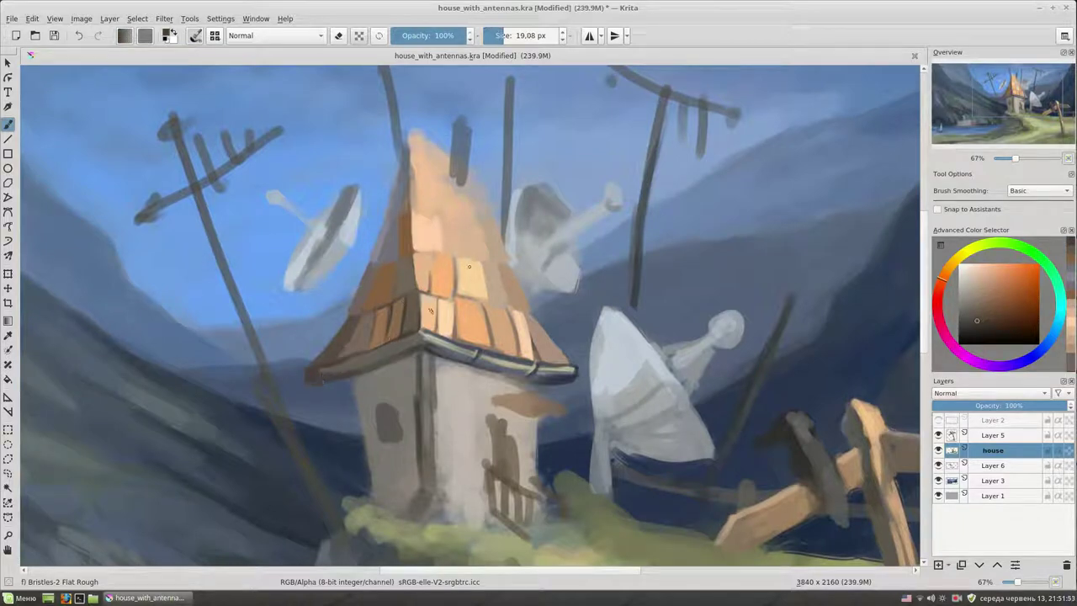
pyautogui.moveTo(453, 287)
pyautogui.mouseDown()
pyautogui.moveTo(485, 299)
pyautogui.moveTo(455, 232)
pyautogui.mouseUp()
# Step: Check the whole painting, then draw brown tile lines on the right roof tiles
pyautogui.press('2')
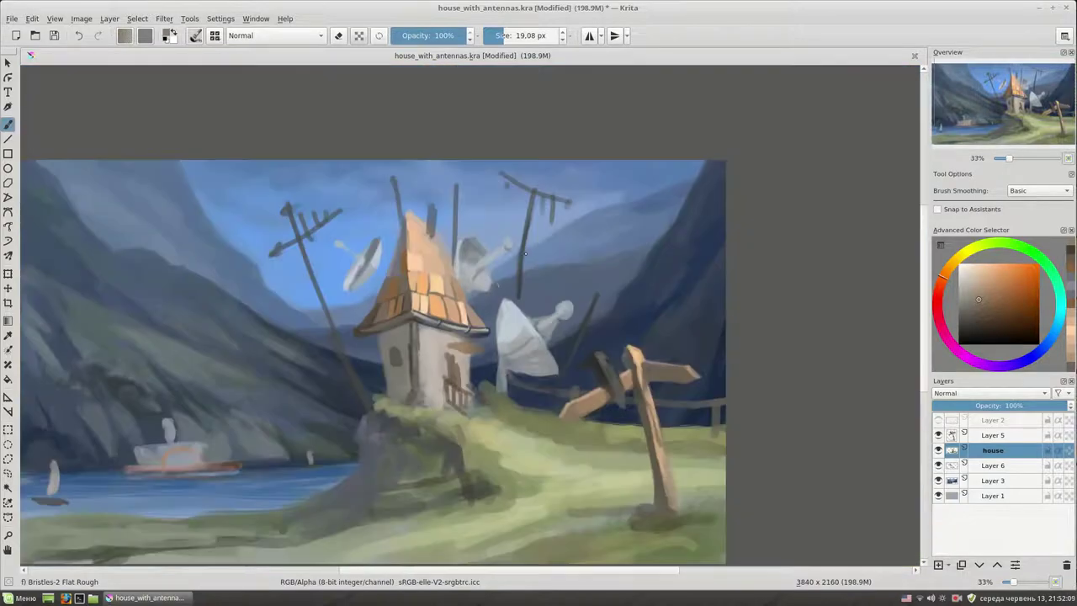
pyautogui.press('1')
pyautogui.keyDown('ctrl'); pyautogui.click(558, 364); pyautogui.keyUp('ctrl')
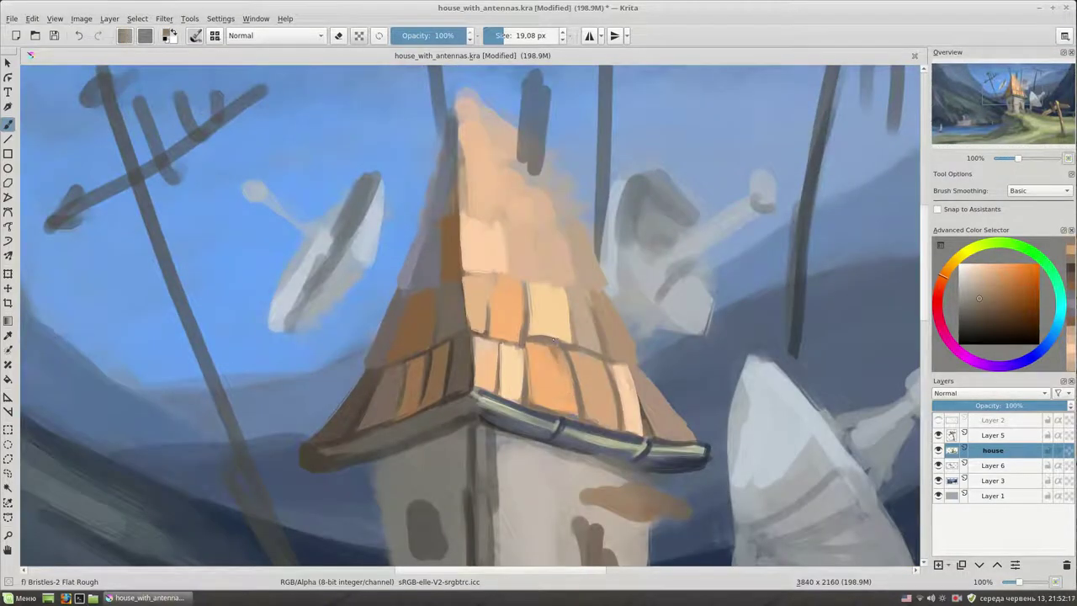
pyautogui.keyDown('ctrl'); pyautogui.click(530, 352); pyautogui.keyUp('ctrl')
pyautogui.keyDown('ctrl'); pyautogui.click(546, 343); pyautogui.keyUp('ctrl')
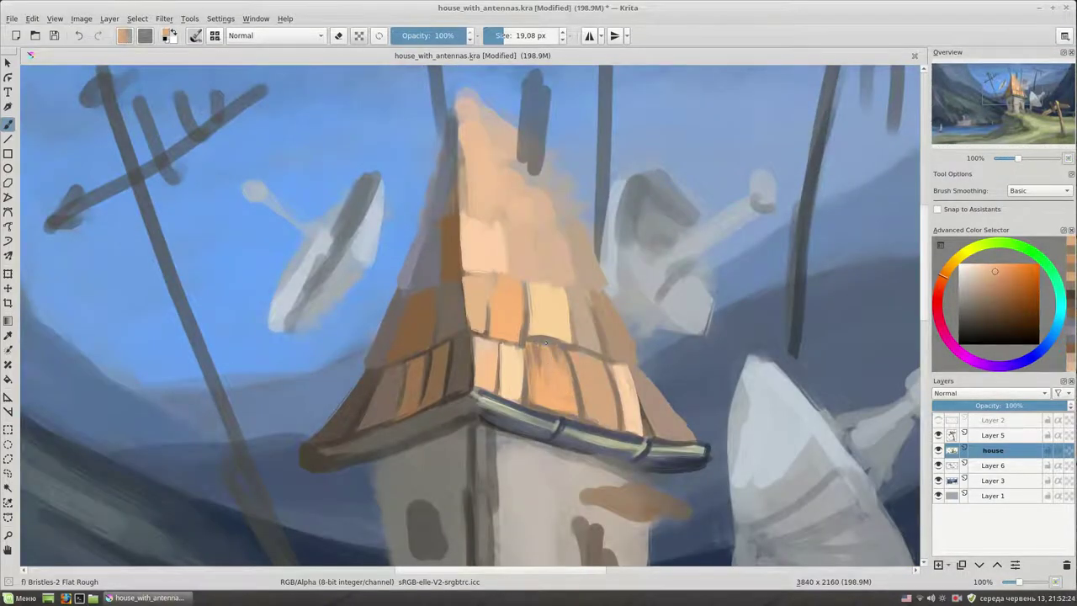
pyautogui.moveTo(589, 392); pyautogui.dragTo(597, 416)
pyautogui.moveTo(596, 360); pyautogui.dragTo(600, 377)
# Step: Sample a range of lighter and darker browns from the roof
pyautogui.scroll(-1, 589, 373)
pyautogui.scroll(1, 588, 373)
pyautogui.keyDown('ctrl'); pyautogui.click(517, 354); pyautogui.keyUp('ctrl')
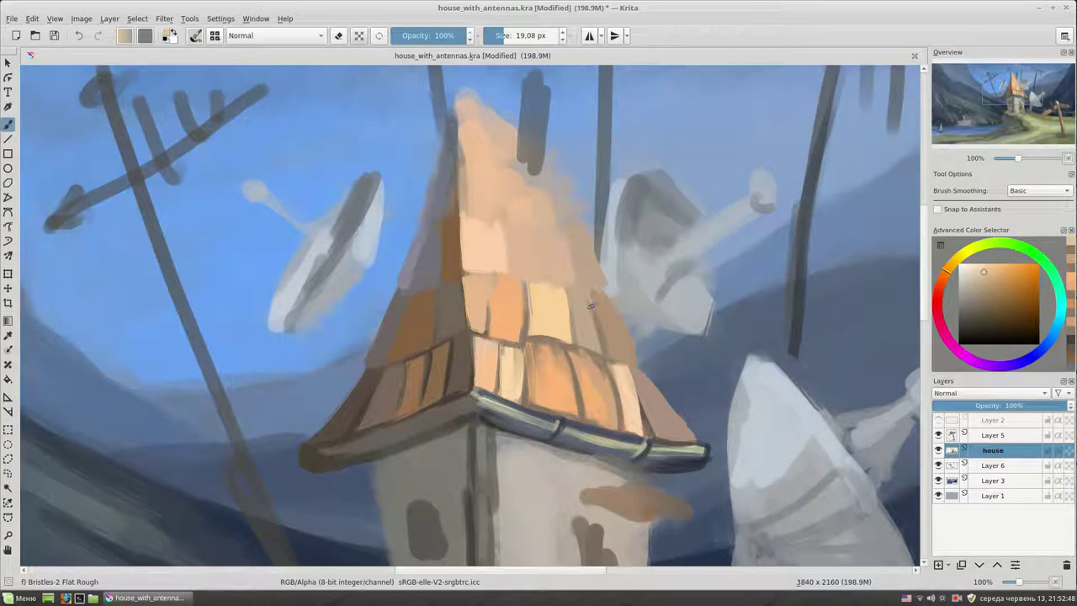
pyautogui.keyDown('ctrl'); pyautogui.click(464, 329); pyautogui.keyUp('ctrl')
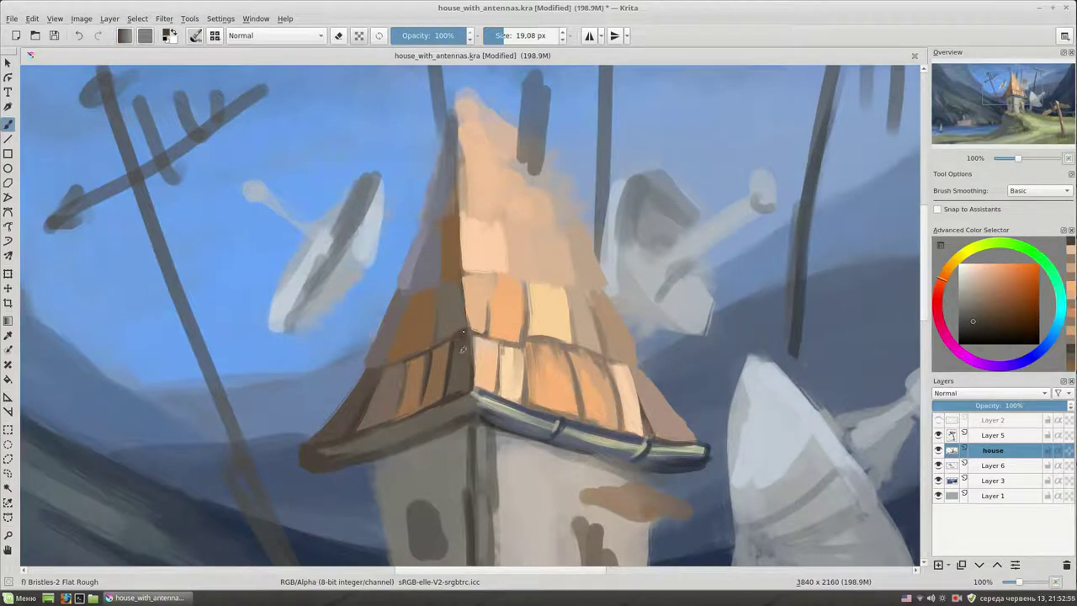
pyautogui.keyDown('ctrl'); pyautogui.click(450, 346); pyautogui.keyUp('ctrl')
pyautogui.keyDown('ctrl'); pyautogui.click(448, 361); pyautogui.keyUp('ctrl')
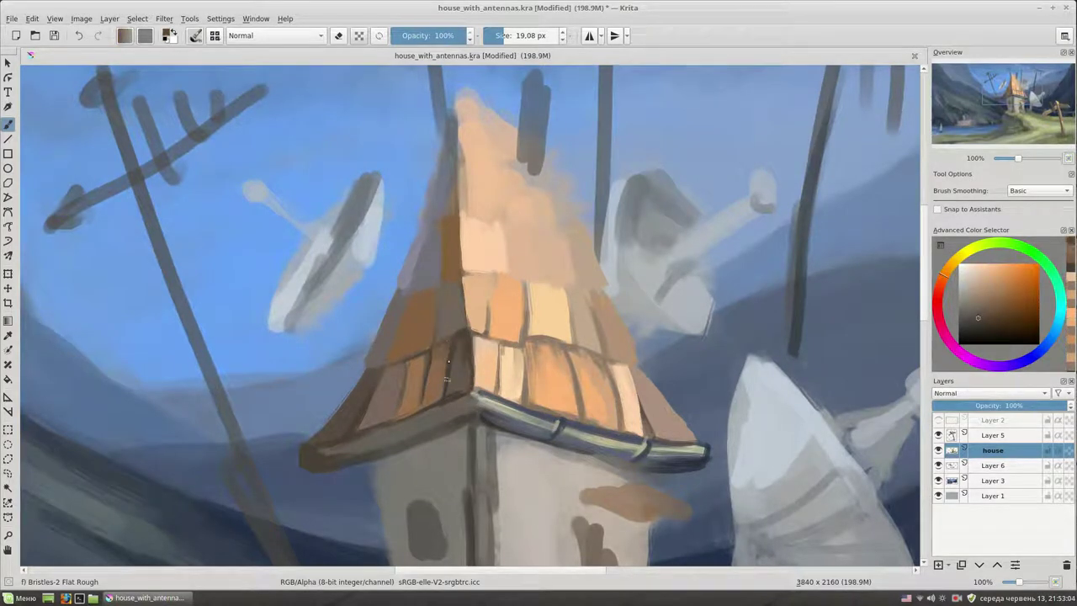
pyautogui.keyDown('ctrl'); pyautogui.click(414, 368); pyautogui.keyUp('ctrl')
pyautogui.keyDown('ctrl'); pyautogui.click(413, 391); pyautogui.keyUp('ctrl')
pyautogui.keyDown('ctrl'); pyautogui.click(368, 382); pyautogui.keyUp('ctrl')
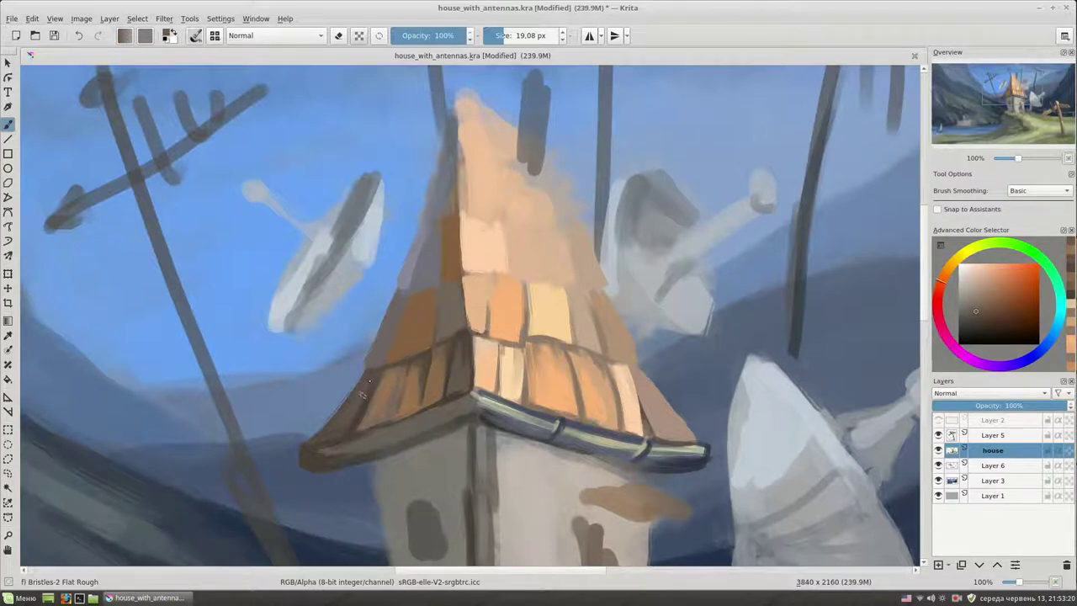
# Step: Paint brown strokes and small bright accents along the roof's right edge
pyautogui.keyDown('ctrl'); pyautogui.click(623, 371); pyautogui.keyUp('ctrl')
pyautogui.moveTo(621, 364)
pyautogui.mouseDown()
pyautogui.moveTo(664, 412)
pyautogui.moveTo(638, 370)
pyautogui.moveTo(645, 393)
pyautogui.mouseUp()
pyautogui.keyDown('ctrl'); pyautogui.click(673, 438); pyautogui.keyUp('ctrl')
pyautogui.keyDown('ctrl'); pyautogui.click(664, 411); pyautogui.keyUp('ctrl')
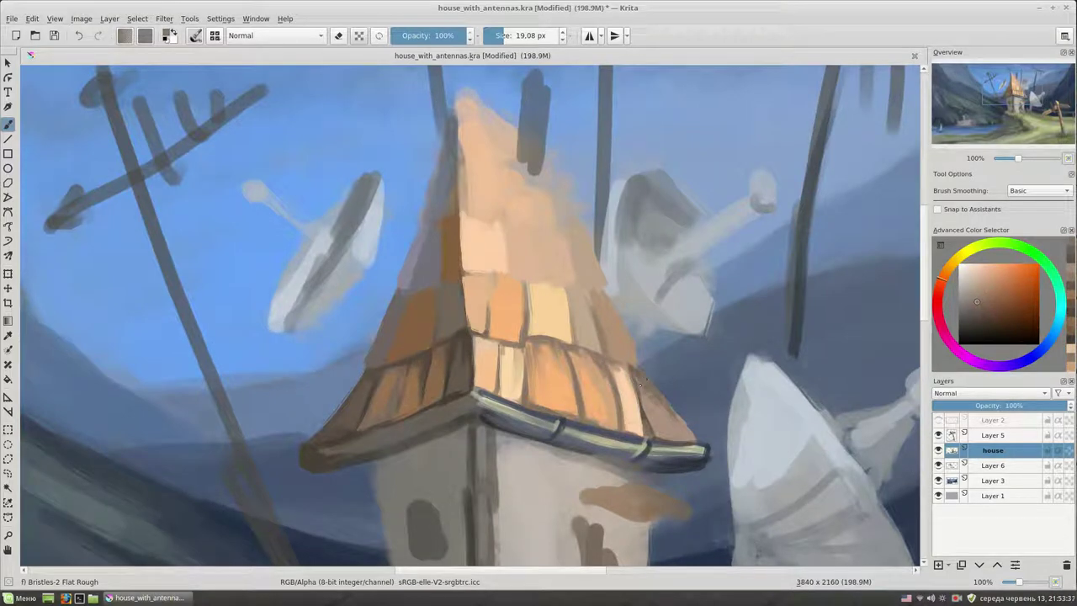
pyautogui.keyDown('ctrl'); pyautogui.click(667, 426); pyautogui.keyUp('ctrl')
pyautogui.moveTo(665, 425); pyautogui.dragTo(656, 391)
# Step: Dab lighter orange, then paint dark brown strokes along the roof's left edge
pyautogui.moveTo(496, 349)
pyautogui.mouseDown()
pyautogui.moveTo(525, 407)
pyautogui.moveTo(520, 427)
pyautogui.moveTo(486, 416)
pyautogui.mouseUp()
pyautogui.keyDown('ctrl'); pyautogui.click(525, 407); pyautogui.keyUp('ctrl')
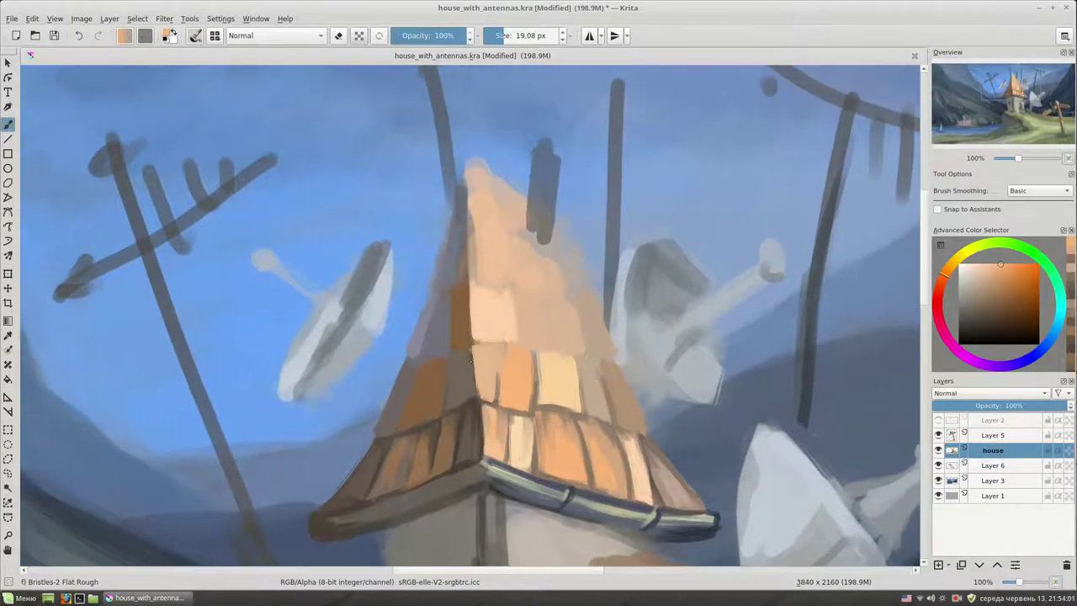
pyautogui.keyDown('ctrl'); pyautogui.click(462, 353); pyautogui.keyUp('ctrl')
pyautogui.moveTo(472, 370)
pyautogui.mouseDown()
pyautogui.moveTo(467, 347)
pyautogui.moveTo(424, 404)
pyautogui.mouseUp()
pyautogui.keyDown('ctrl'); pyautogui.click(498, 389); pyautogui.keyUp('ctrl')
pyautogui.keyDown('ctrl'); pyautogui.click(436, 371); pyautogui.keyUp('ctrl')
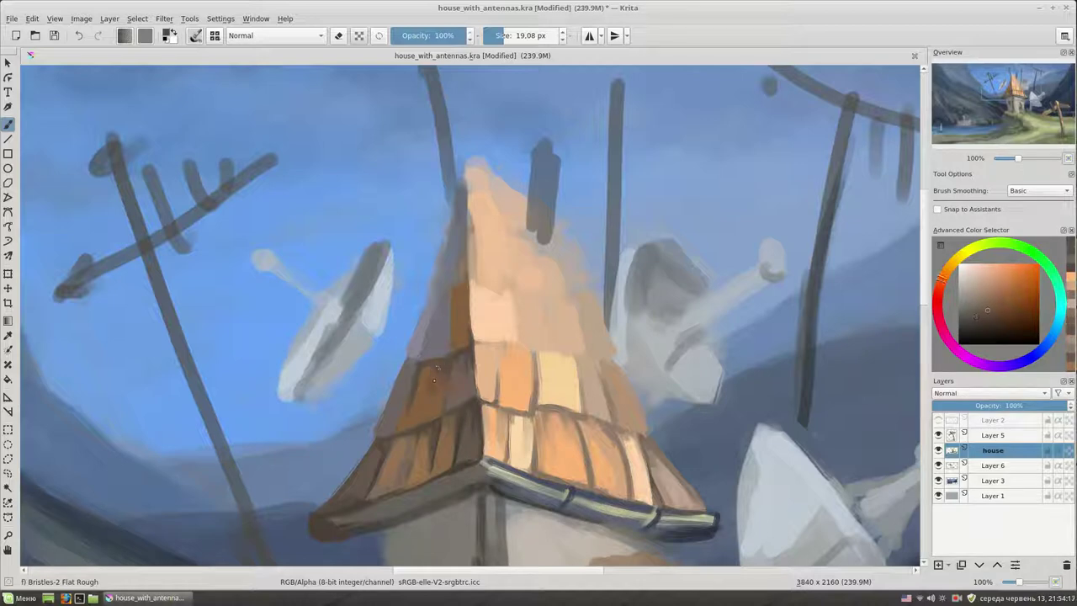
pyautogui.scroll(-5, 505, 320)
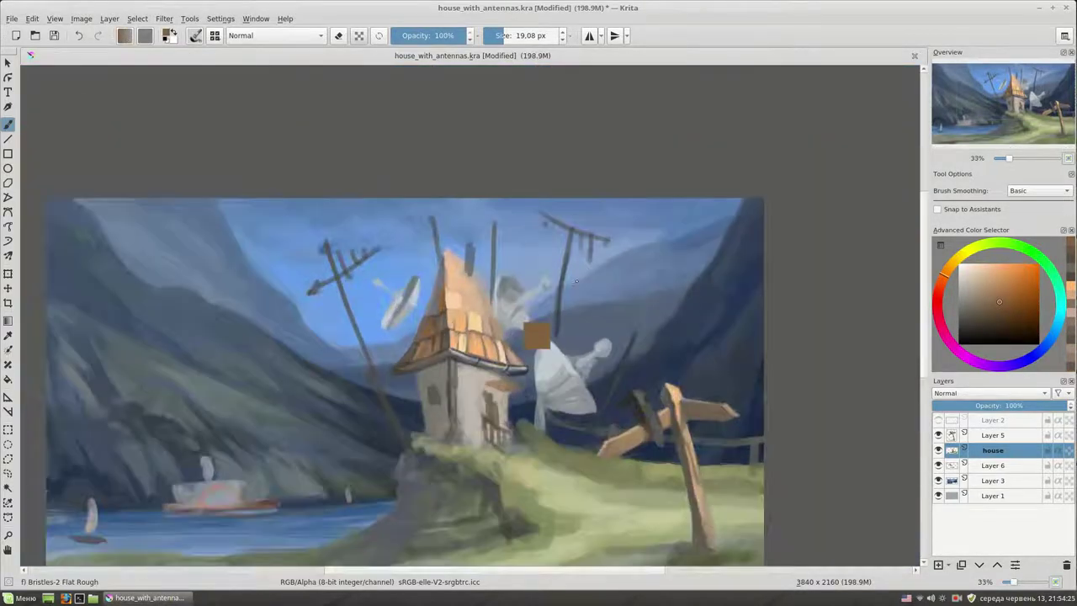
# Step: Paint dabs of sampled roof colour at the roof corner
pyautogui.scroll(3, 576, 280)
pyautogui.scroll(2, 576, 281)
pyautogui.keyDown('ctrl'); pyautogui.click(513, 393); pyautogui.keyUp('ctrl')
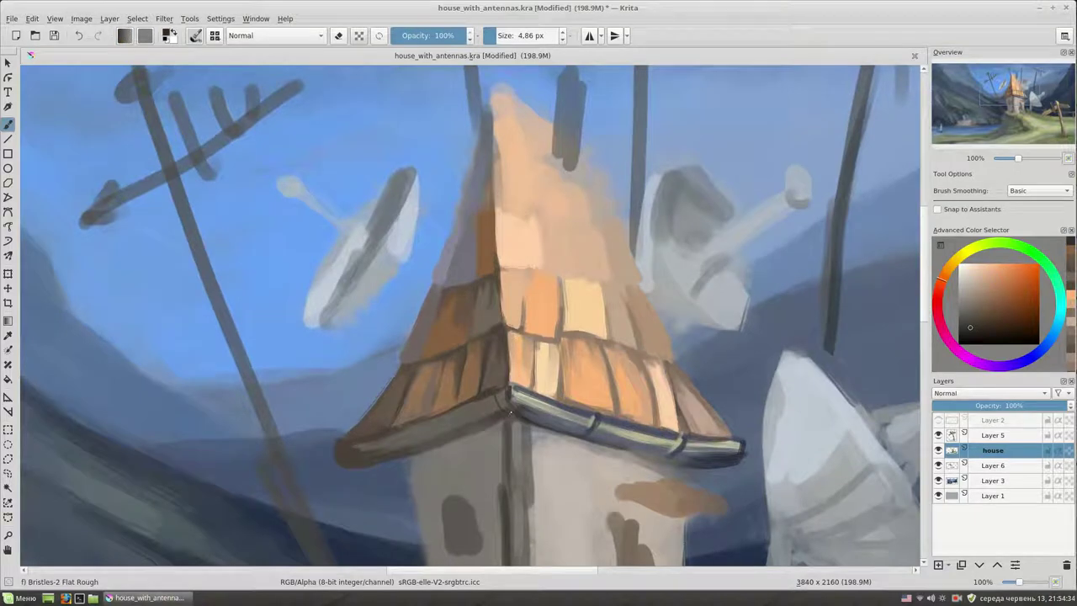
pyautogui.keyDown('ctrl'); pyautogui.click(505, 402); pyautogui.keyUp('ctrl')
pyautogui.moveTo(501, 408); pyautogui.dragTo(520, 383)
# Step: Pick peach, enlarge the brush to about 18 px, and erase stray paint around the roof peak
pyautogui.keyDown('ctrl'); pyautogui.click(502, 391); pyautogui.keyUp('ctrl')
pyautogui.keyDown('ctrl'); pyautogui.click(521, 397); pyautogui.keyUp('ctrl')
pyautogui.keyDown('ctrl'); pyautogui.click(529, 427); pyautogui.keyUp('ctrl')
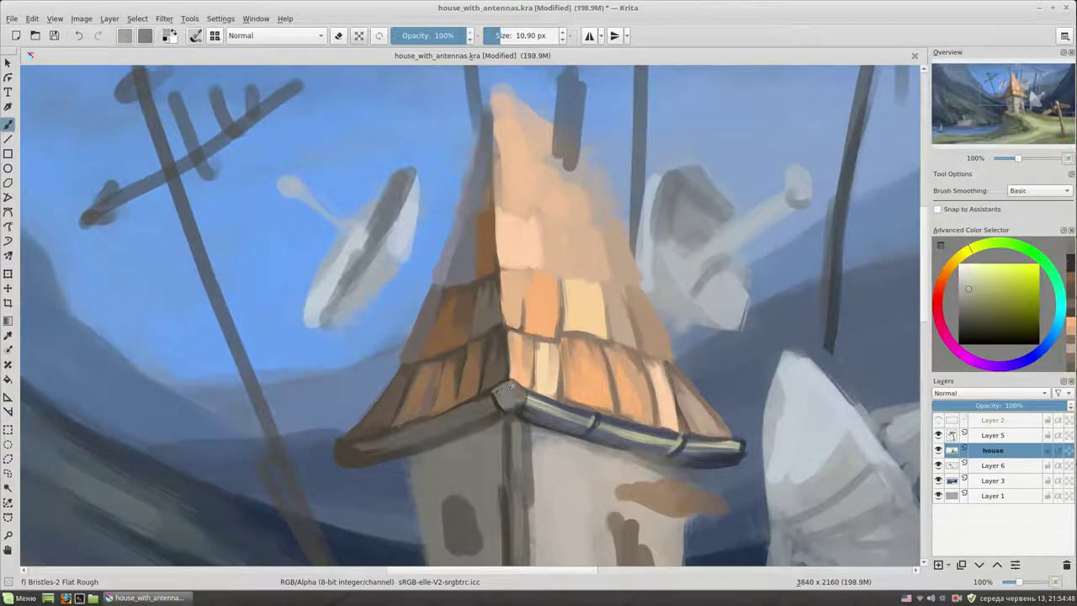
pyautogui.keyDown('ctrl'); pyautogui.click(528, 427); pyautogui.keyUp('ctrl')
pyautogui.moveTo(528, 427); pyautogui.dragTo(538, 252)
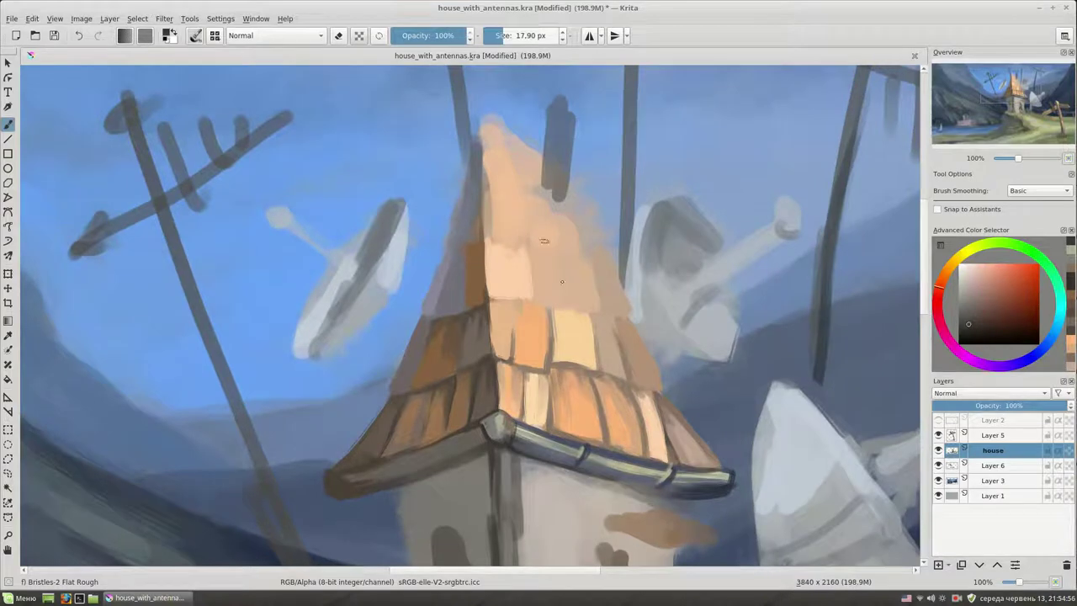
pyautogui.keyDown('ctrl'); pyautogui.click(557, 192); pyautogui.keyUp('ctrl')
pyautogui.press('e')
pyautogui.moveTo(536, 193); pyautogui.dragTo(568, 206)
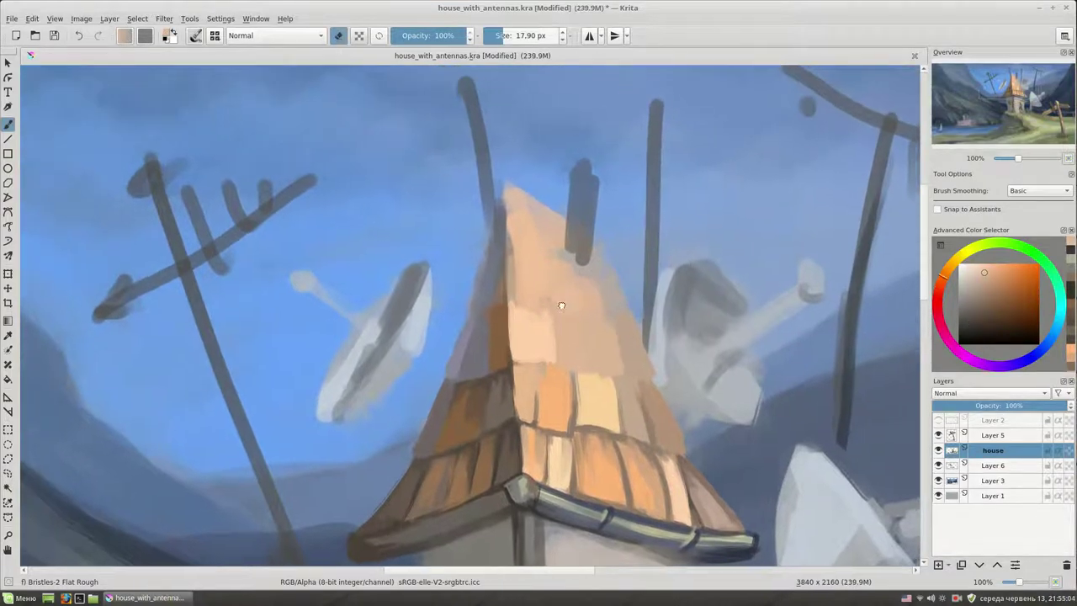
pyautogui.press('e')
# Step: Sample lighter peach tones and resize the brush from about 40 px to fine
pyautogui.keyDown('ctrl'); pyautogui.click(489, 310); pyautogui.keyUp('ctrl')
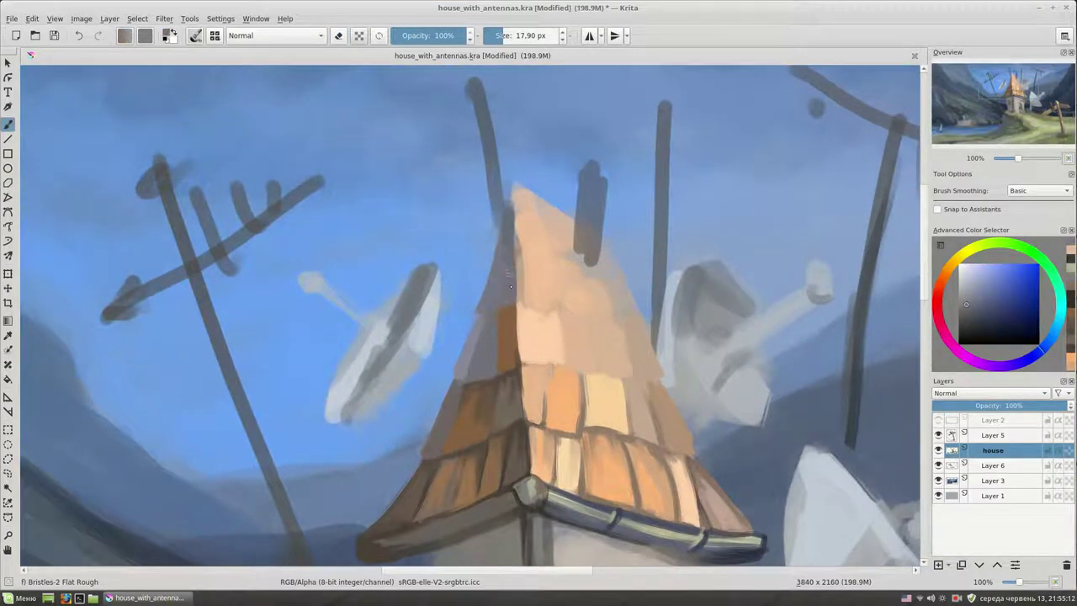
pyautogui.moveTo(633, 337)
pyautogui.mouseDown()
pyautogui.moveTo(569, 250)
pyautogui.moveTo(568, 323)
pyautogui.mouseUp()
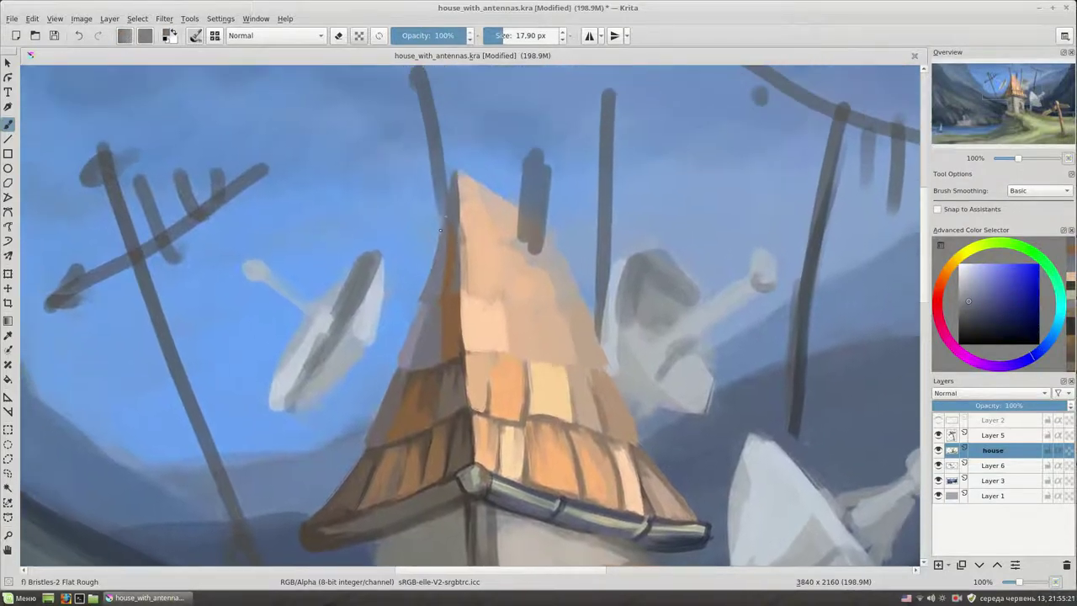
pyautogui.moveTo(547, 277); pyautogui.dragTo(547, 311)
pyautogui.keyDown('ctrl'); pyautogui.click(488, 327); pyautogui.keyUp('ctrl')
pyautogui.keyDown('ctrl'); pyautogui.click(497, 332); pyautogui.keyUp('ctrl')
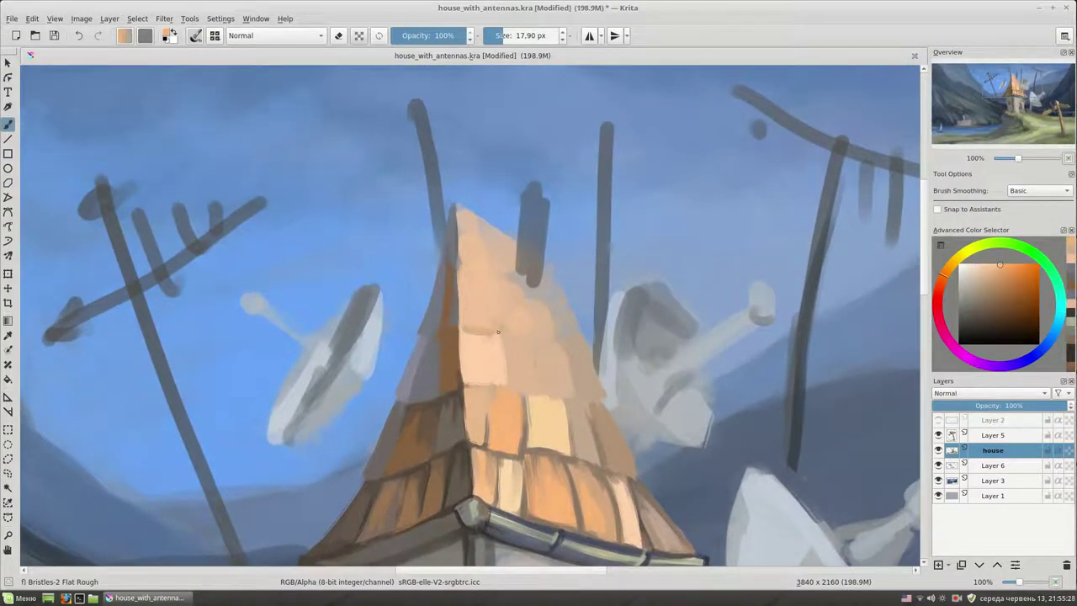
pyautogui.keyDown('ctrl'); pyautogui.click(465, 333); pyautogui.keyUp('ctrl')
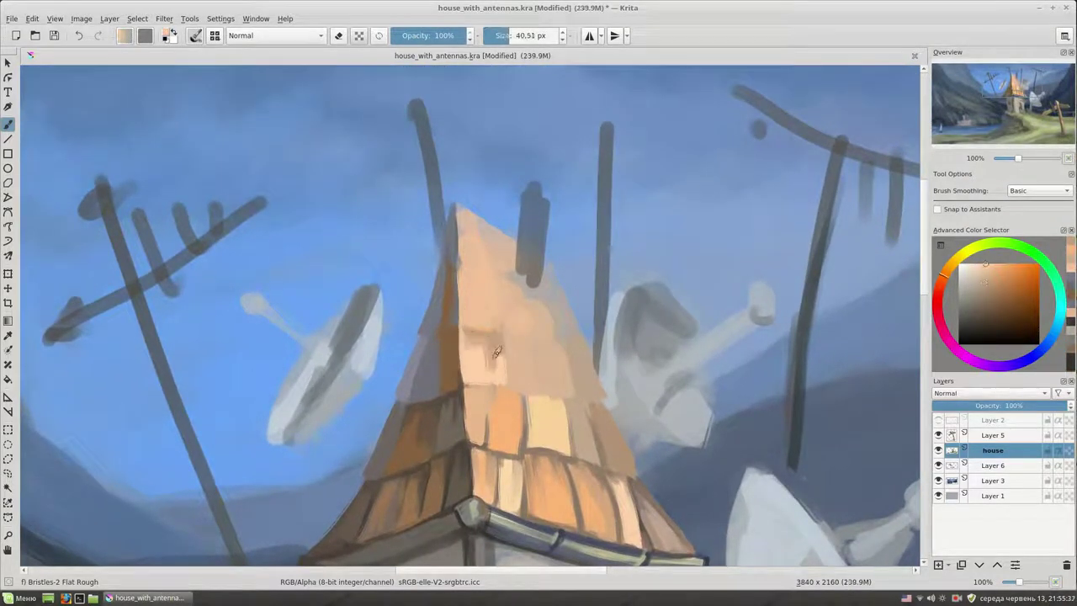
pyautogui.keyDown('ctrl'); pyautogui.click(472, 360); pyautogui.keyUp('ctrl')
pyautogui.moveTo(472, 360)
pyautogui.mouseDown()
pyautogui.moveTo(430, 323)
pyautogui.moveTo(423, 345)
pyautogui.moveTo(476, 354)
pyautogui.moveTo(456, 384)
pyautogui.moveTo(475, 379)
pyautogui.mouseUp()
# Step: Extend a dark line along the top shingles and smooth the upper roof face with light peach
pyautogui.keyDown('ctrl'); pyautogui.click(430, 322); pyautogui.keyUp('ctrl')
pyautogui.keyDown('ctrl'); pyautogui.click(472, 362); pyautogui.keyUp('ctrl')
pyautogui.keyDown('ctrl'); pyautogui.click(505, 425); pyautogui.keyUp('ctrl')
pyautogui.moveTo(581, 233)
pyautogui.mouseDown()
pyautogui.moveTo(468, 319)
pyautogui.moveTo(462, 338)
pyautogui.mouseUp()
# Step: Outline a new shingle block in darker orange with a vertical divider and a row line
pyautogui.keyDown('ctrl'); pyautogui.click(545, 304); pyautogui.keyUp('ctrl')
pyautogui.moveTo(464, 295); pyautogui.dragTo(464, 345)
pyautogui.moveTo(420, 283); pyautogui.dragTo(453, 289)
pyautogui.scroll(-1, 488, 300)
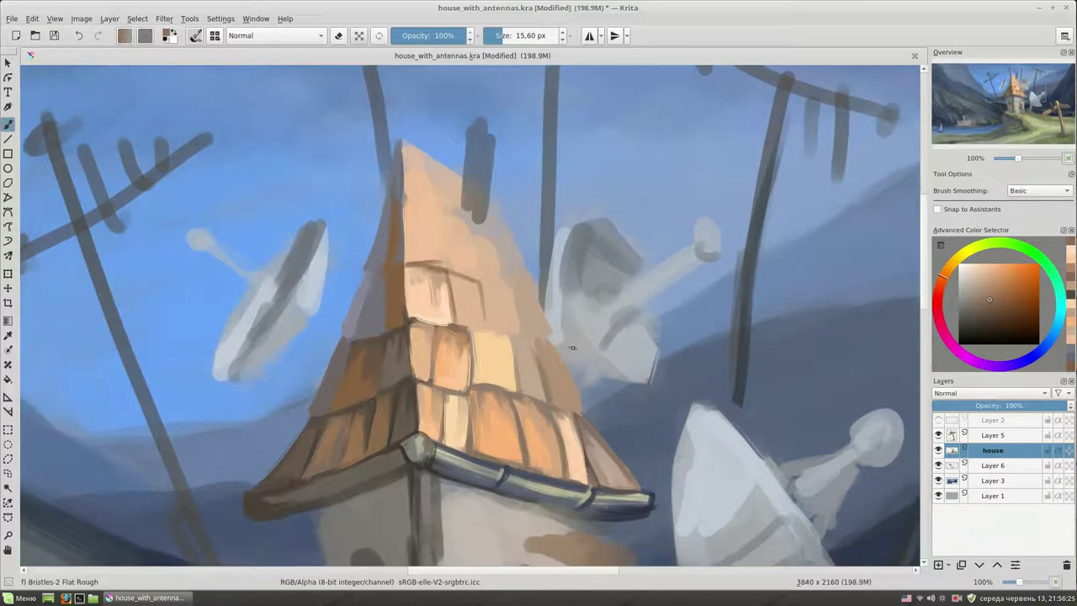
pyautogui.keyDown('ctrl'); pyautogui.click(617, 348); pyautogui.keyUp('ctrl')
pyautogui.moveTo(469, 330); pyautogui.dragTo(471, 386)
pyautogui.moveTo(486, 326); pyautogui.dragTo(546, 338)
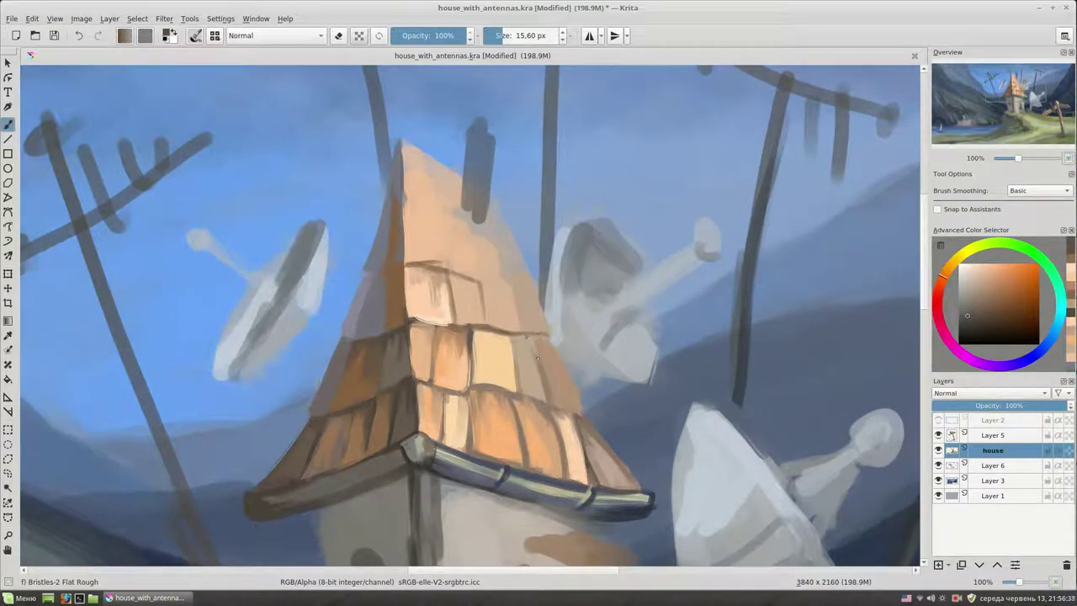
# Step: Highlight shingles with light tan and add short dark grey strokes along the roof edge
pyautogui.keyDown('ctrl'); pyautogui.click(495, 339); pyautogui.keyUp('ctrl')
pyautogui.moveTo(481, 332)
pyautogui.mouseDown()
pyautogui.moveTo(506, 340)
pyautogui.moveTo(501, 362)
pyautogui.mouseUp()
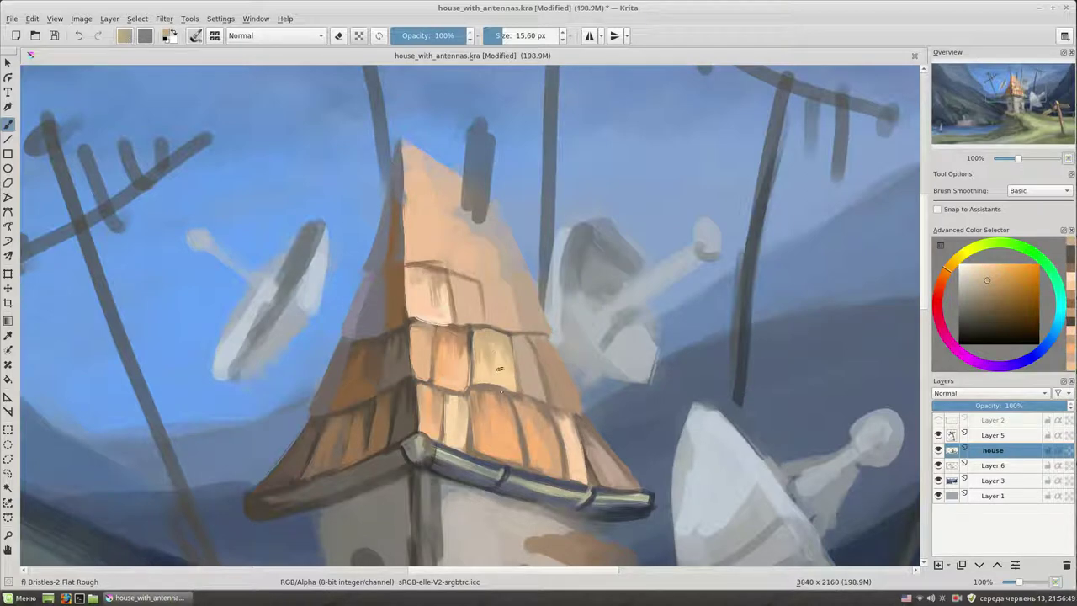
pyautogui.keyDown('ctrl'); pyautogui.click(505, 383); pyautogui.keyUp('ctrl')
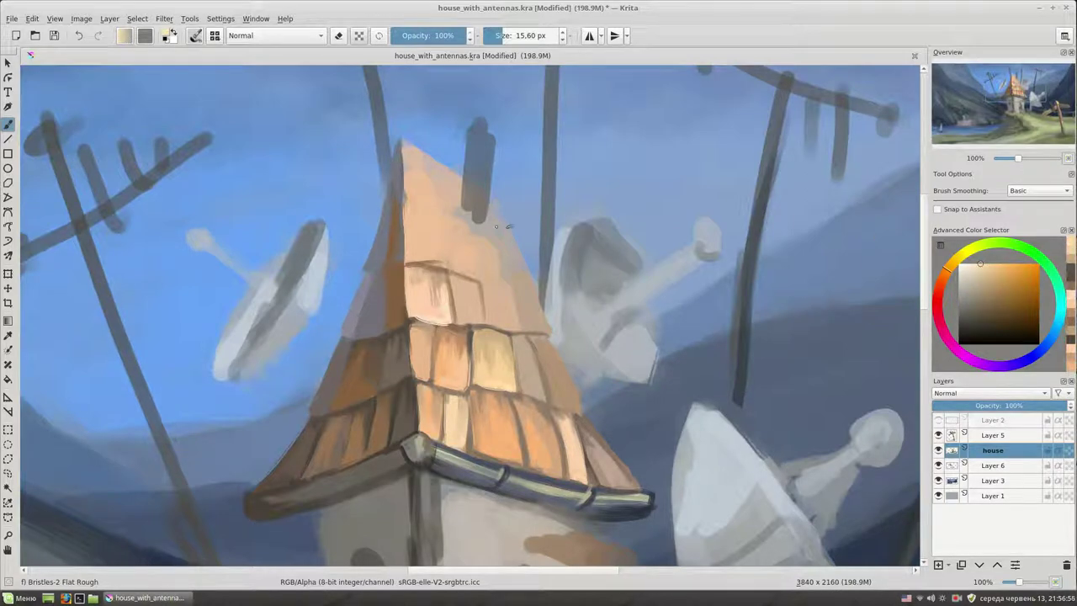
pyautogui.keyDown('ctrl'); pyautogui.click(508, 226); pyautogui.keyUp('ctrl')
pyautogui.keyDown('ctrl'); pyautogui.click(631, 270); pyautogui.keyUp('ctrl')
pyautogui.moveTo(552, 338)
pyautogui.mouseDown()
pyautogui.moveTo(530, 335)
pyautogui.moveTo(515, 358)
pyautogui.mouseUp()
pyautogui.keyDown('ctrl'); pyautogui.click(542, 352); pyautogui.keyUp('ctrl')
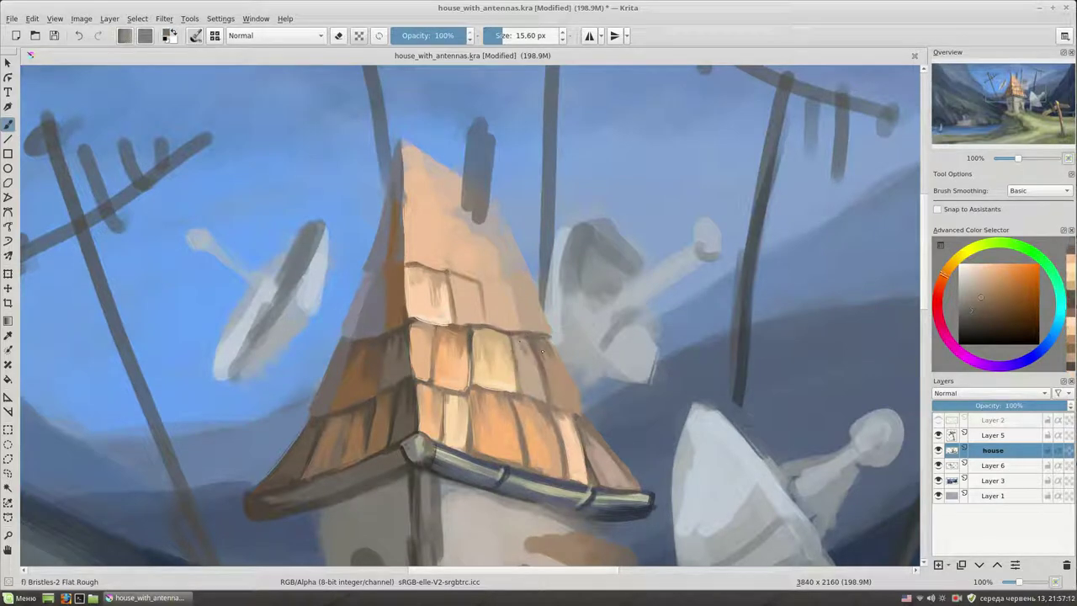
# Step: Pick a lighter orange and zoom back in on the roof
pyautogui.keyDown('ctrl'); pyautogui.click(573, 385); pyautogui.keyUp('ctrl')
pyautogui.keyDown('ctrl'); pyautogui.click(560, 397); pyautogui.keyUp('ctrl')
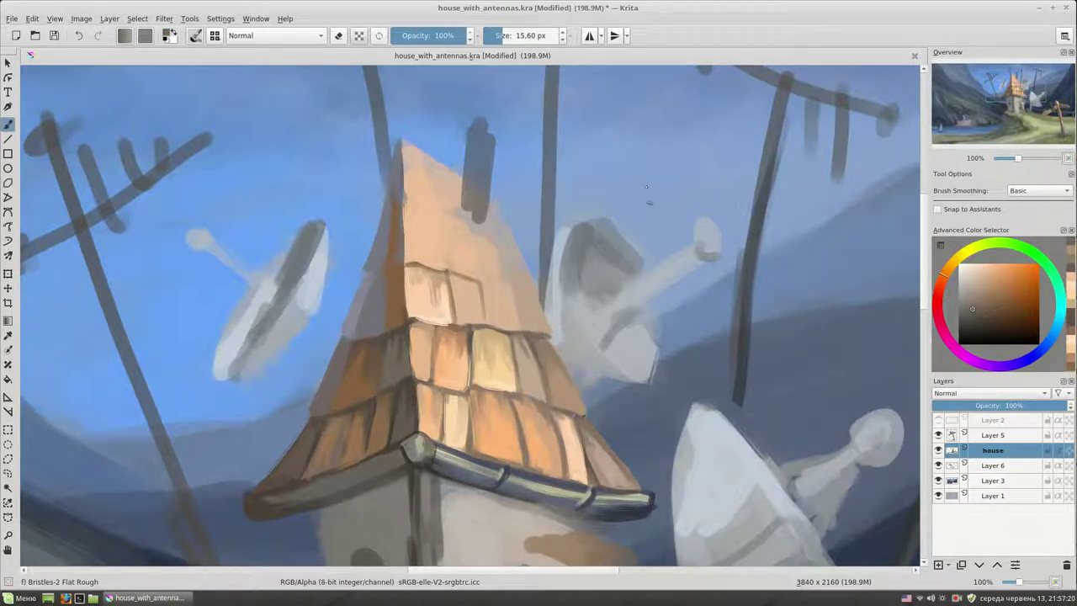
pyautogui.scroll(-2, 559, 394)
pyautogui.press('+')
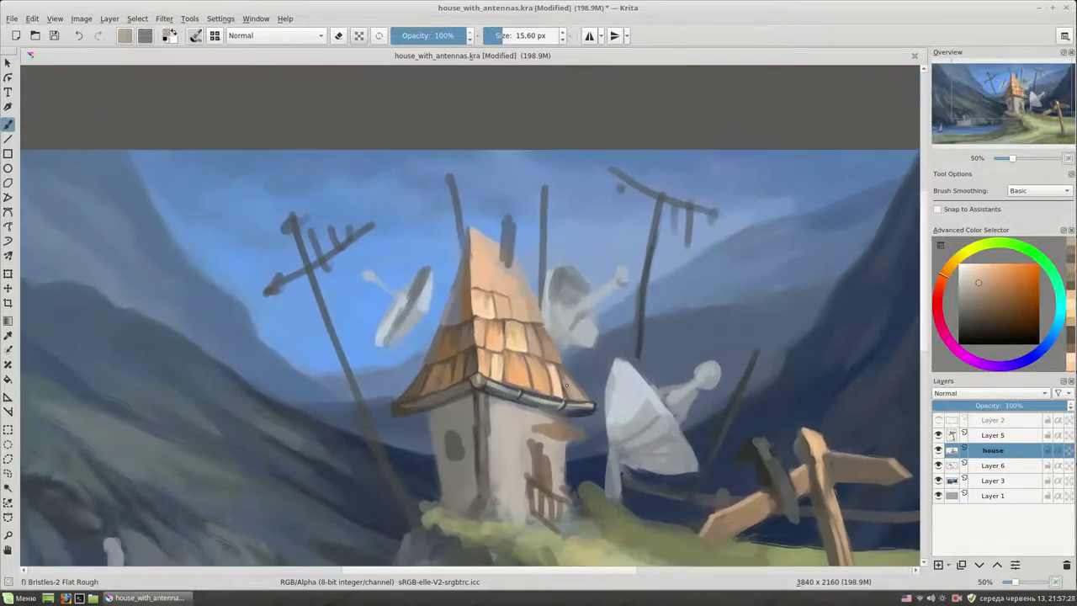
# Step: At 100% zoom, sketch upper roof shingle rows with the Bristles-2 Flat Rough brush
pyautogui.press('+')
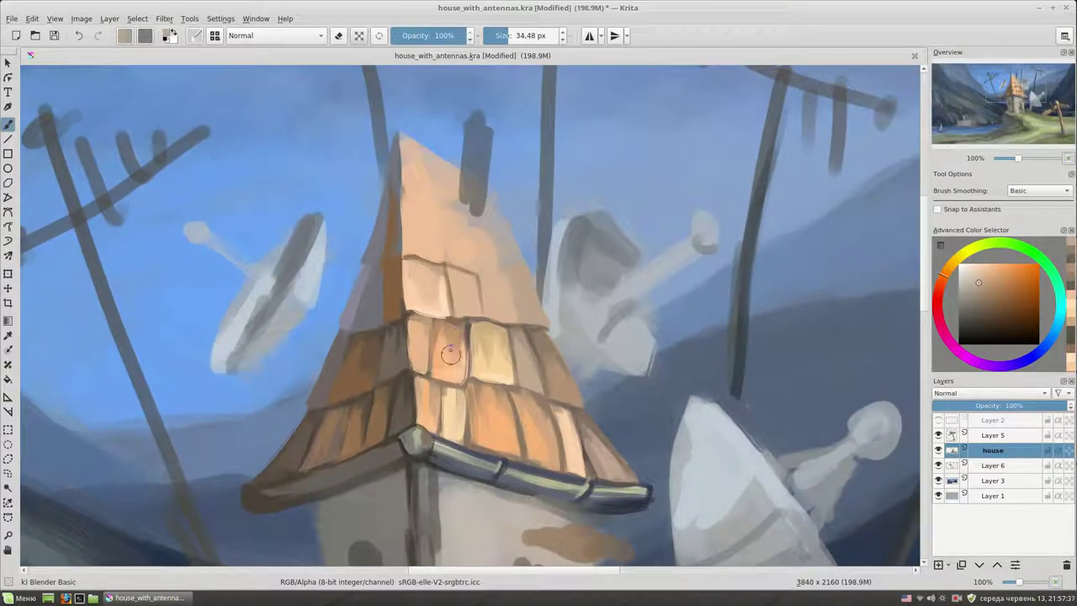
pyautogui.moveTo(529, 411)
pyautogui.mouseDown()
pyautogui.moveTo(536, 320)
pyautogui.moveTo(620, 421)
pyautogui.mouseUp()
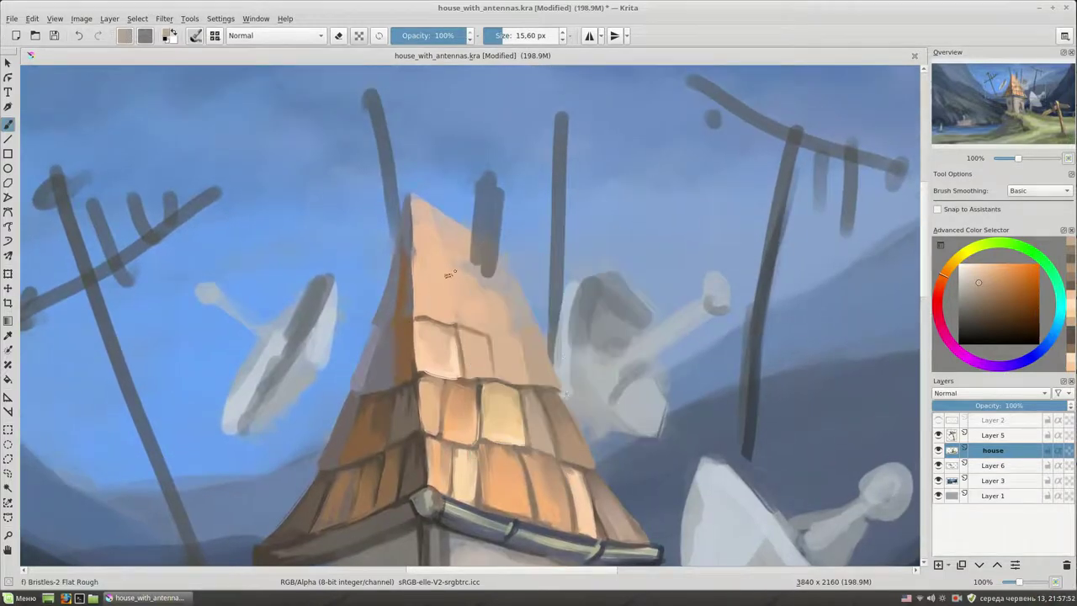
pyautogui.press('/')
pyautogui.moveTo(413, 259); pyautogui.dragTo(464, 269)
pyautogui.moveTo(462, 266); pyautogui.dragTo(468, 325)
pyautogui.moveTo(489, 330); pyautogui.dragTo(518, 338)
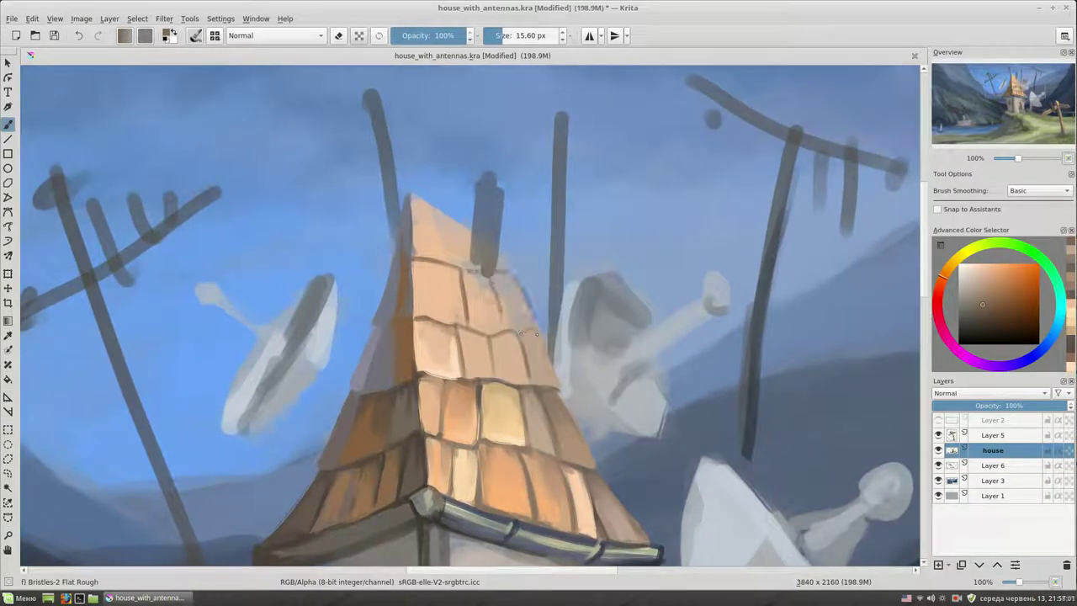
# Step: With a slightly larger brush, darken the roof's left edge in deep brown up toward the peak
pyautogui.moveTo(627, 319); pyautogui.dragTo(637, 277)
pyautogui.press(']')
pyautogui.keyDown('ctrl'); pyautogui.click(509, 303); pyautogui.keyUp('ctrl')
pyautogui.keyDown('ctrl'); pyautogui.click(508, 304); pyautogui.keyUp('ctrl')
pyautogui.keyDown('ctrl'); pyautogui.click(530, 260); pyautogui.keyUp('ctrl')
pyautogui.keyDown('ctrl'); pyautogui.click(473, 349); pyautogui.keyUp('ctrl')
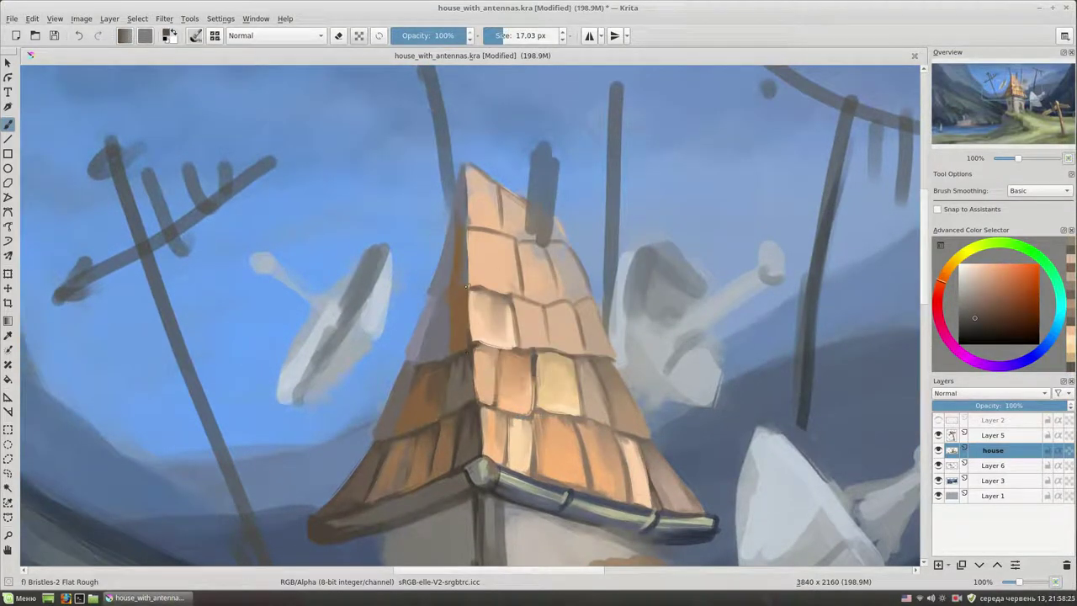
pyautogui.moveTo(451, 296); pyautogui.dragTo(438, 335)
pyautogui.moveTo(447, 295); pyautogui.dragTo(455, 240)
# Step: Paint a dark stroke along the roof's upper-left edge, alternating the bristle and Blender Basic brushes
pyautogui.rightClick(484, 266)
pyautogui.click(438, 320)
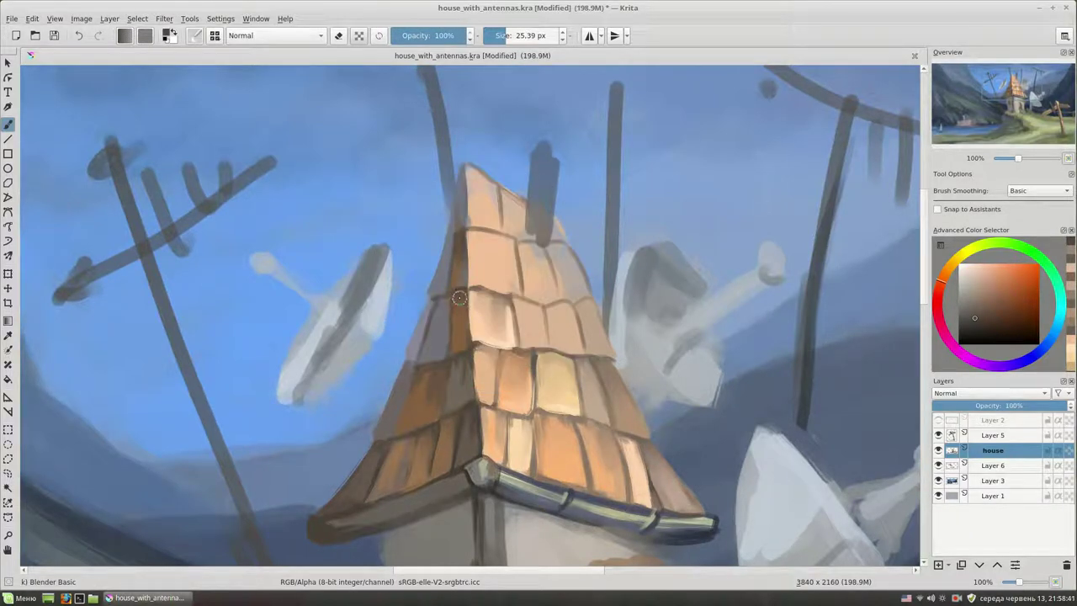
pyautogui.press('/')
pyautogui.moveTo(465, 162); pyautogui.dragTo(454, 226)
pyautogui.press('/')
pyautogui.moveTo(412, 278); pyautogui.dragTo(392, 231)
pyautogui.press(']')
pyautogui.press(']')
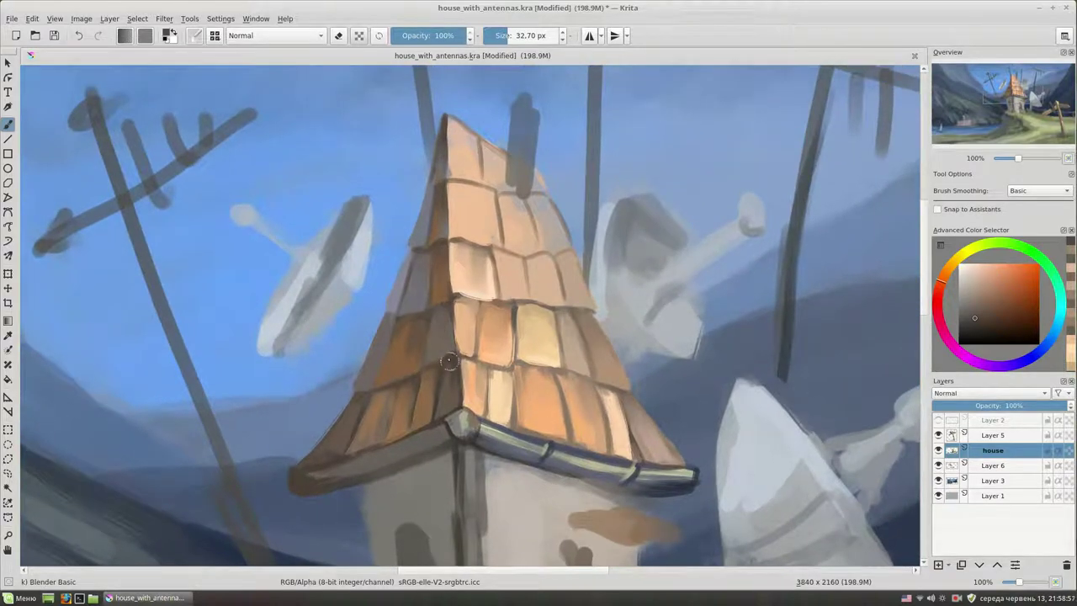
pyautogui.moveTo(396, 390); pyautogui.dragTo(563, 228)
# Step: Add a darker shingle stroke near the roof top, sampling light orange and darker roof colours
pyautogui.rightClick(567, 289)
pyautogui.click(492, 221)
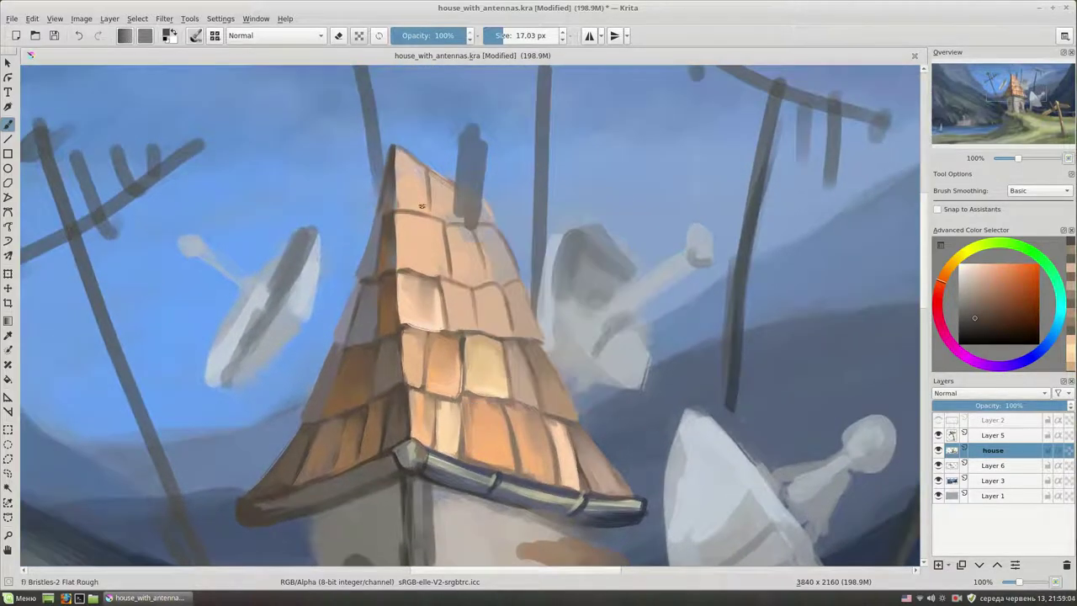
pyautogui.moveTo(436, 226); pyautogui.dragTo(404, 214)
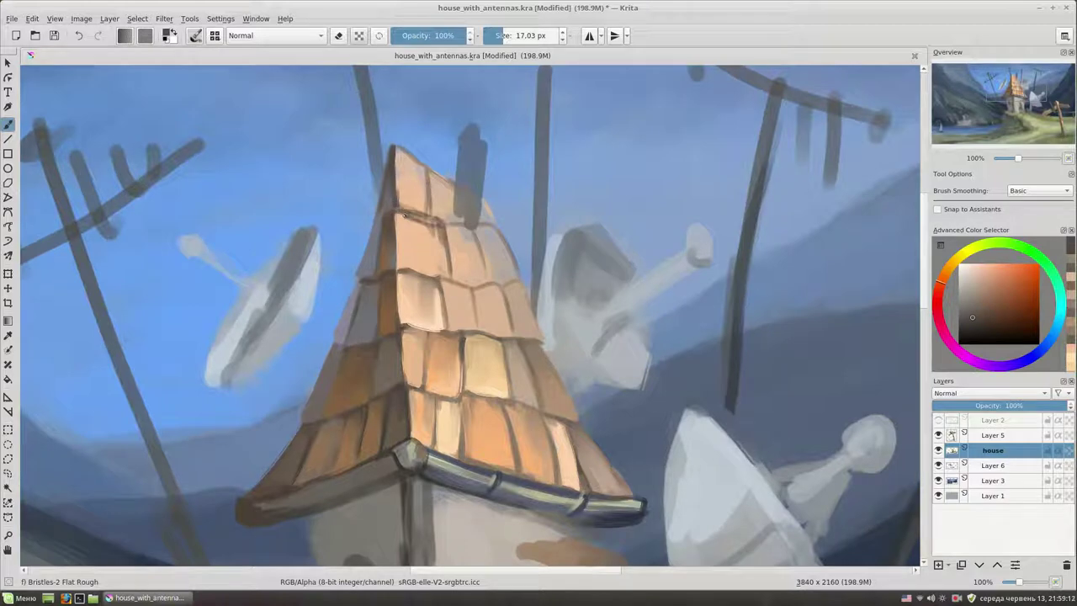
pyautogui.rightClick(498, 271)
pyautogui.click(498, 195)
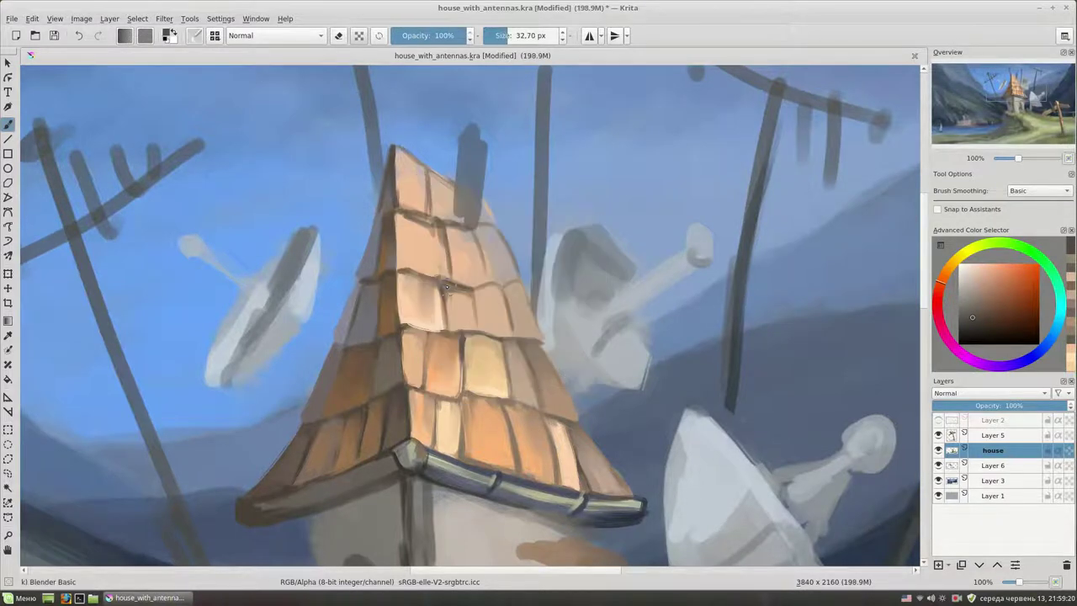
pyautogui.rightClick(573, 229)
pyautogui.click(574, 160)
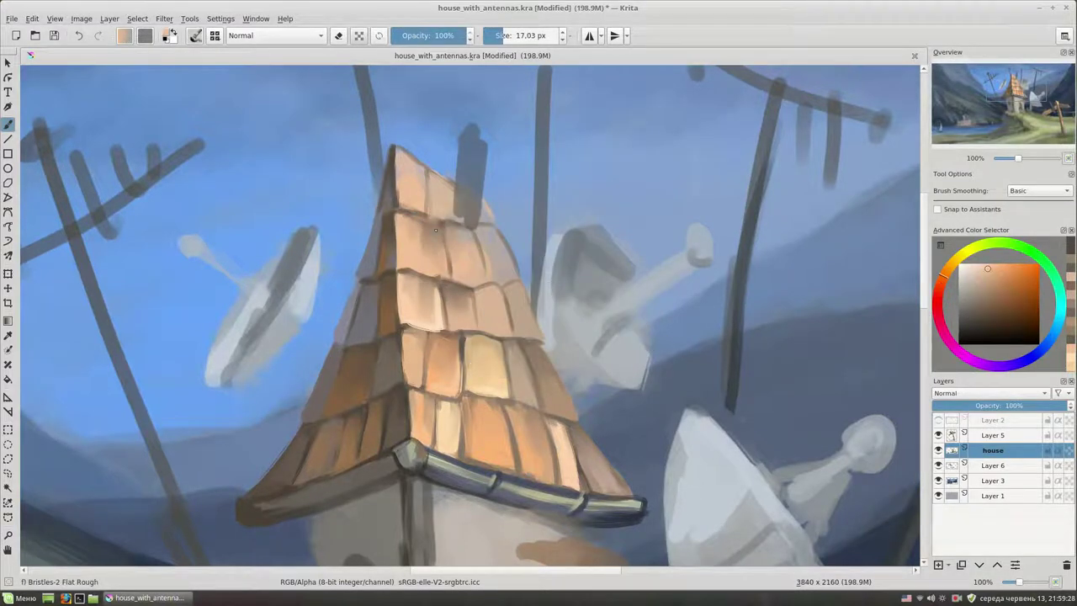
pyautogui.keyDown('ctrl'); pyautogui.click(437, 248); pyautogui.keyUp('ctrl')
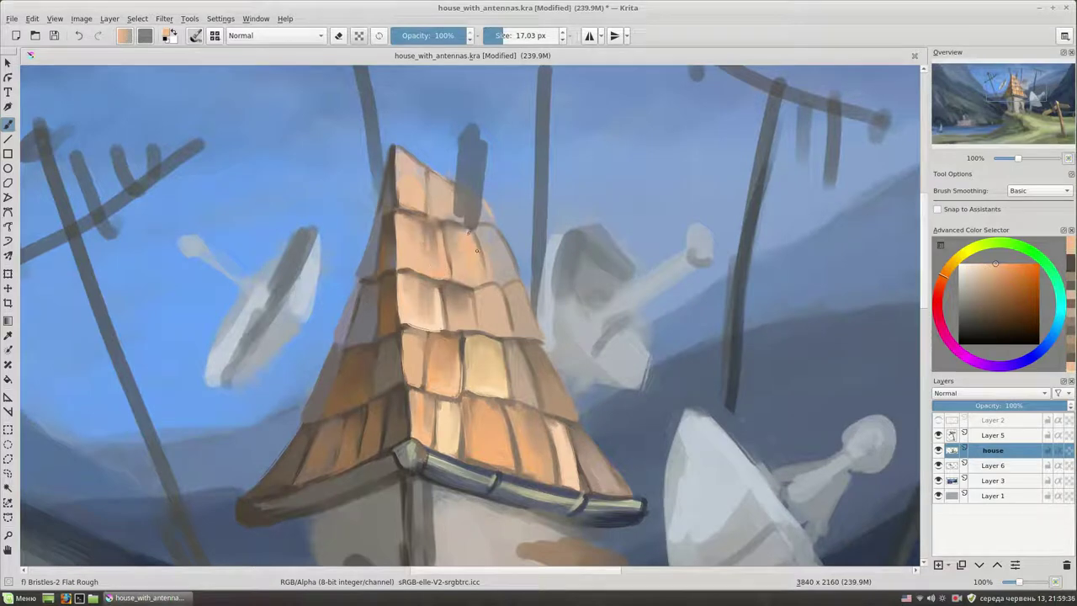
pyautogui.keyDown('ctrl'); pyautogui.click(489, 290); pyautogui.keyUp('ctrl')
# Step: Alternate Blender Basic and Bristles-2 Flat Rough, sampling roof oranges and tans, with the brush at about 28 px
pyautogui.rightClick(510, 256)
pyautogui.click(510, 180)
pyautogui.rightClick(589, 206)
pyautogui.click(590, 130)
pyautogui.keyDown('ctrl'); pyautogui.click(481, 257); pyautogui.keyUp('ctrl')
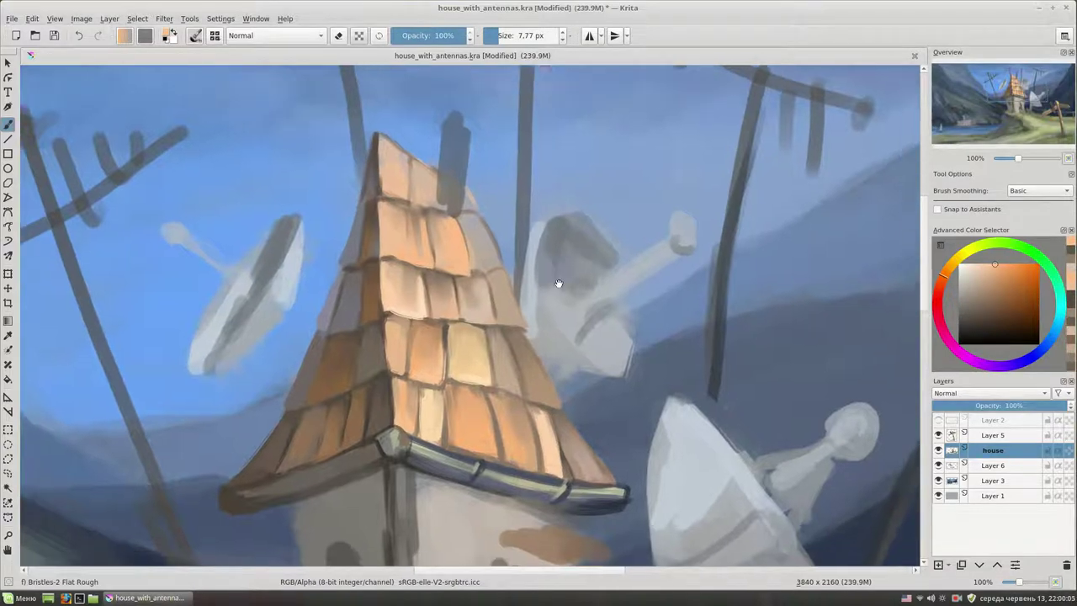
pyautogui.press(']')
pyautogui.press(']')
pyautogui.press(']')
pyautogui.keyDown('ctrl'); pyautogui.click(439, 283); pyautogui.keyUp('ctrl')
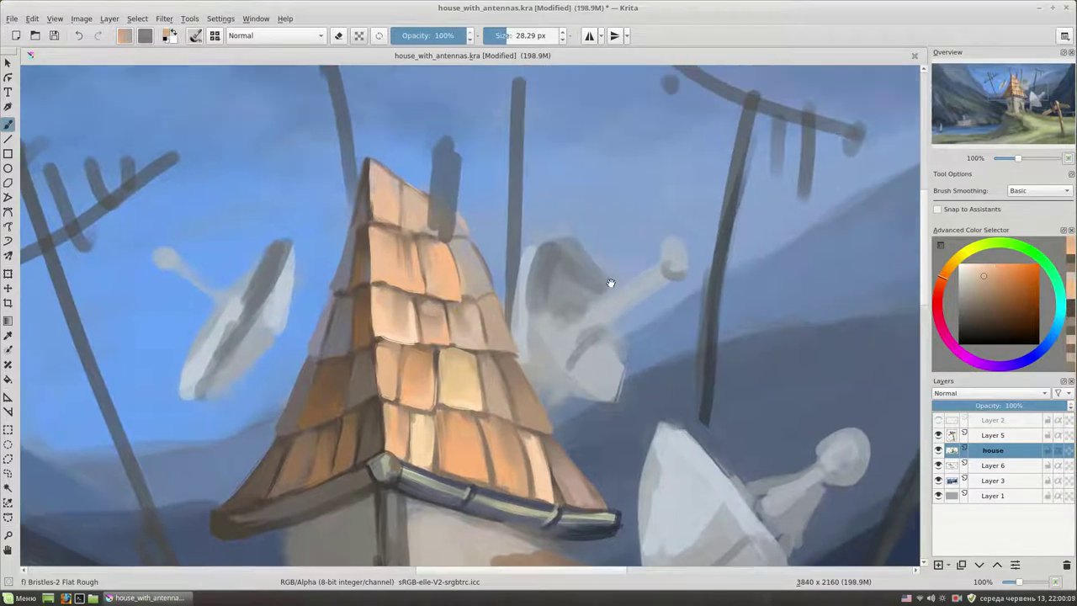
pyautogui.rightClick(489, 241)
pyautogui.rightClick(504, 185)
# Step: Darken a patch of upper shingles and lighten the pole behind the roof with light blue
pyautogui.keyDown('ctrl'); pyautogui.click(503, 287); pyautogui.keyUp('ctrl')
pyautogui.keyDown('ctrl'); pyautogui.click(498, 260); pyautogui.keyUp('ctrl')
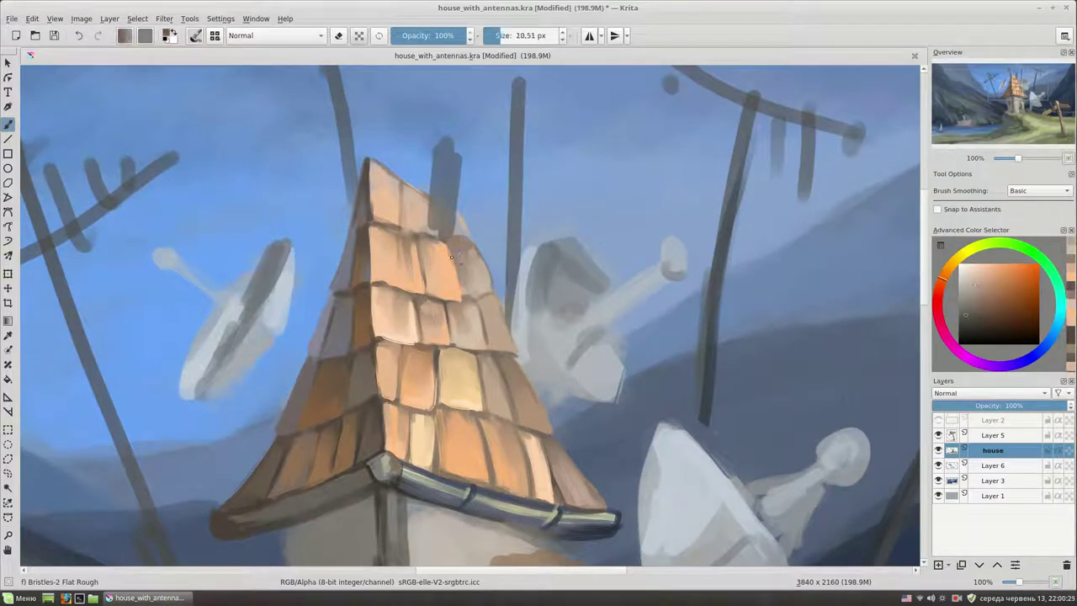
pyautogui.moveTo(458, 257); pyautogui.dragTo(451, 239)
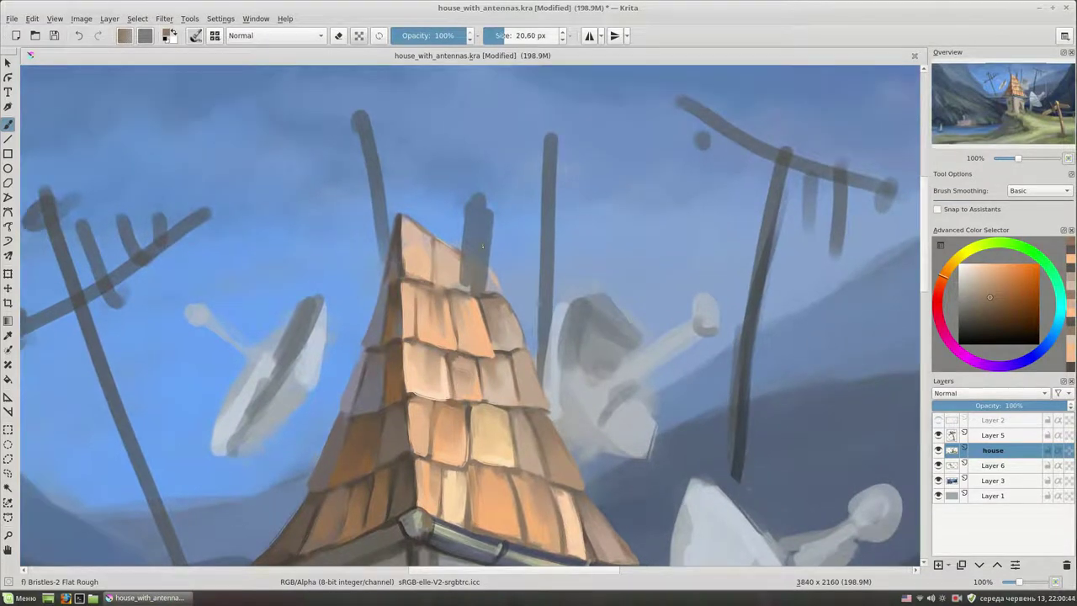
pyautogui.keyDown('ctrl'); pyautogui.click(480, 283); pyautogui.keyUp('ctrl')
pyautogui.moveTo(479, 287)
pyautogui.mouseDown()
pyautogui.moveTo(476, 201)
pyautogui.moveTo(464, 223)
pyautogui.mouseUp()
pyautogui.keyDown('ctrl'); pyautogui.click(468, 289); pyautogui.keyUp('ctrl')
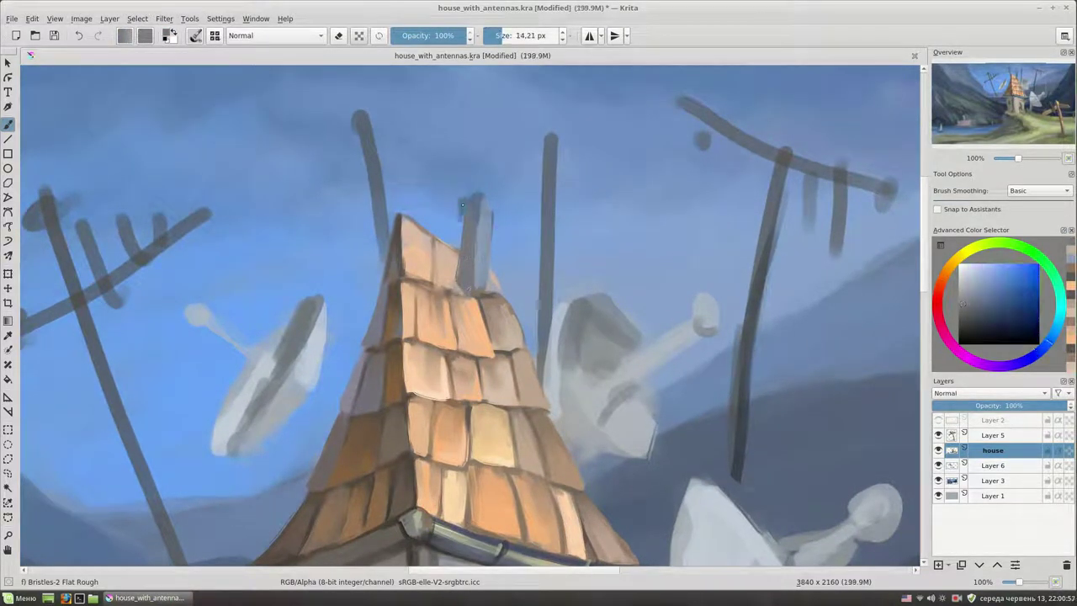
# Step: Paint the chimney's dark grey-blue side above the roof peak and sample a lighter grey-blue
pyautogui.keyDown('ctrl'); pyautogui.click(496, 220); pyautogui.keyUp('ctrl')
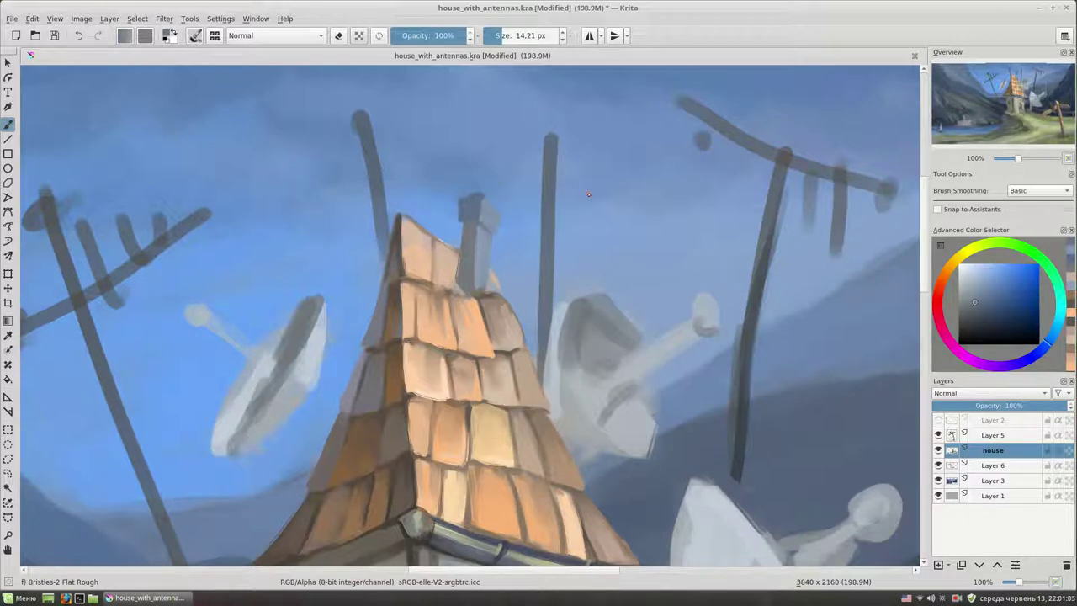
pyautogui.keyDown('ctrl'); pyautogui.click(474, 220); pyautogui.keyUp('ctrl')
pyautogui.moveTo(479, 214); pyautogui.dragTo(475, 255)
pyautogui.keyDown('ctrl'); pyautogui.click(474, 294); pyautogui.keyUp('ctrl')
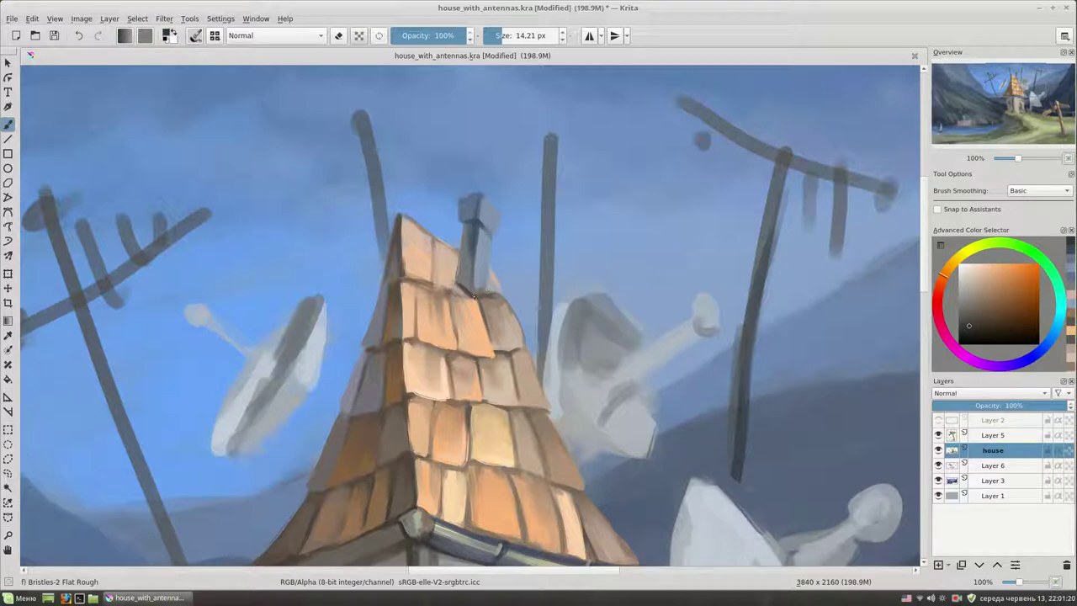
pyautogui.keyDown('ctrl'); pyautogui.click(488, 250); pyautogui.keyUp('ctrl')
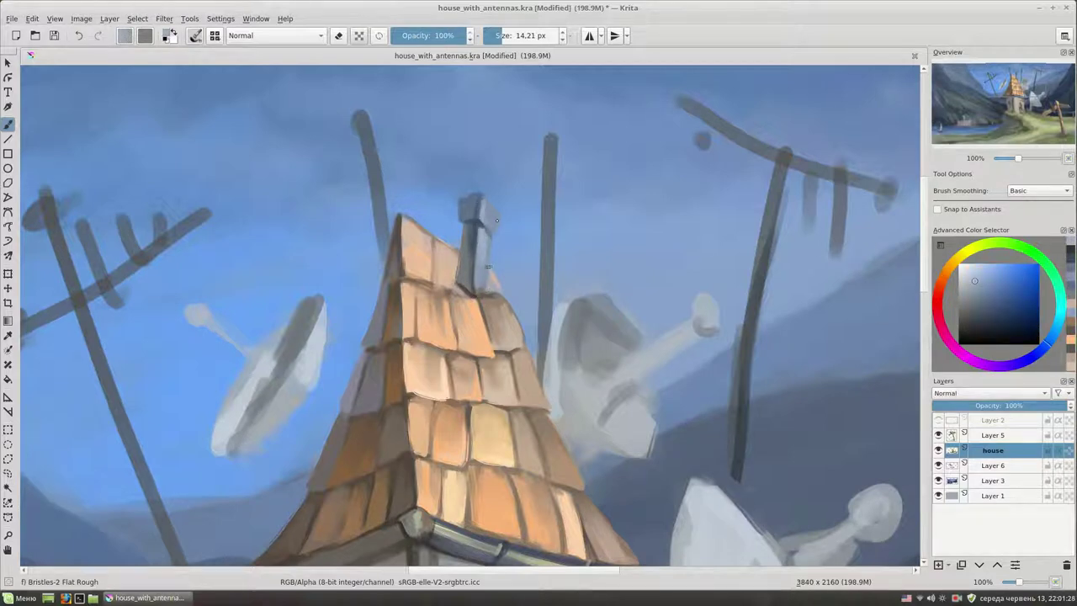
# Step: Darken the shingles left of the chimney with a deeper roof orange
pyautogui.keyDown('ctrl'); pyautogui.click(490, 280); pyautogui.keyUp('ctrl')
pyautogui.scroll(-1, 638, 316)
pyautogui.scroll(-1, 639, 316)
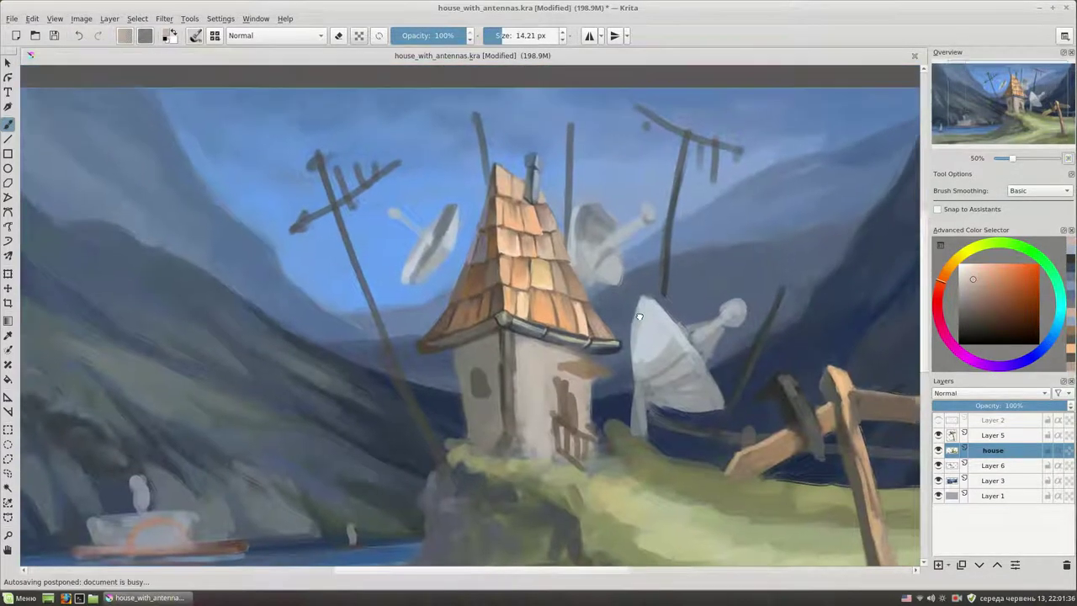
pyautogui.scroll(2, 508, 168)
pyautogui.keyDown('ctrl'); pyautogui.click(550, 240); pyautogui.keyUp('ctrl')
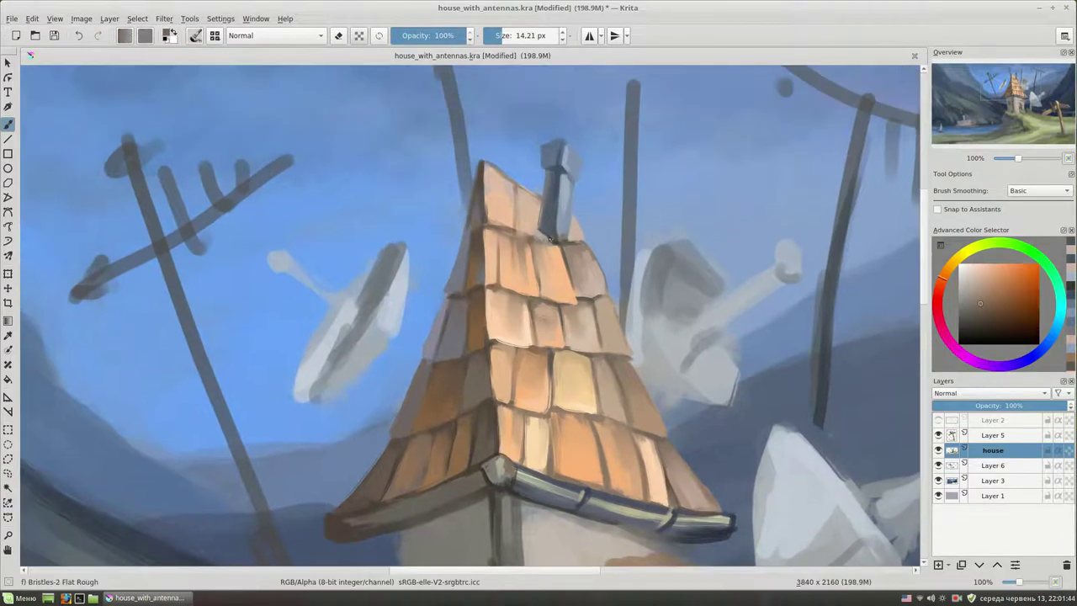
pyautogui.keyDown('ctrl'); pyautogui.click(475, 256); pyautogui.keyUp('ctrl')
pyautogui.moveTo(529, 198); pyautogui.dragTo(538, 228)
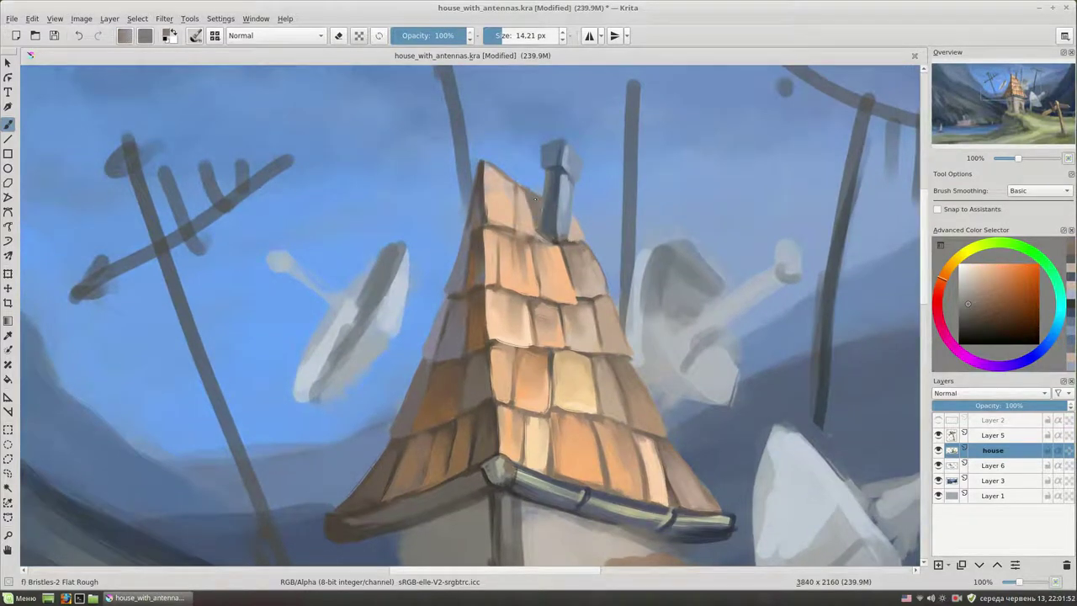
# Step: Pick a blue-grey, shrink the brush and zoom out to view the whole painting
pyautogui.keyDown('ctrl'); pyautogui.click(592, 238); pyautogui.keyUp('ctrl')
pyautogui.moveTo(740, 335); pyautogui.dragTo(677, 330)
pyautogui.press('[')
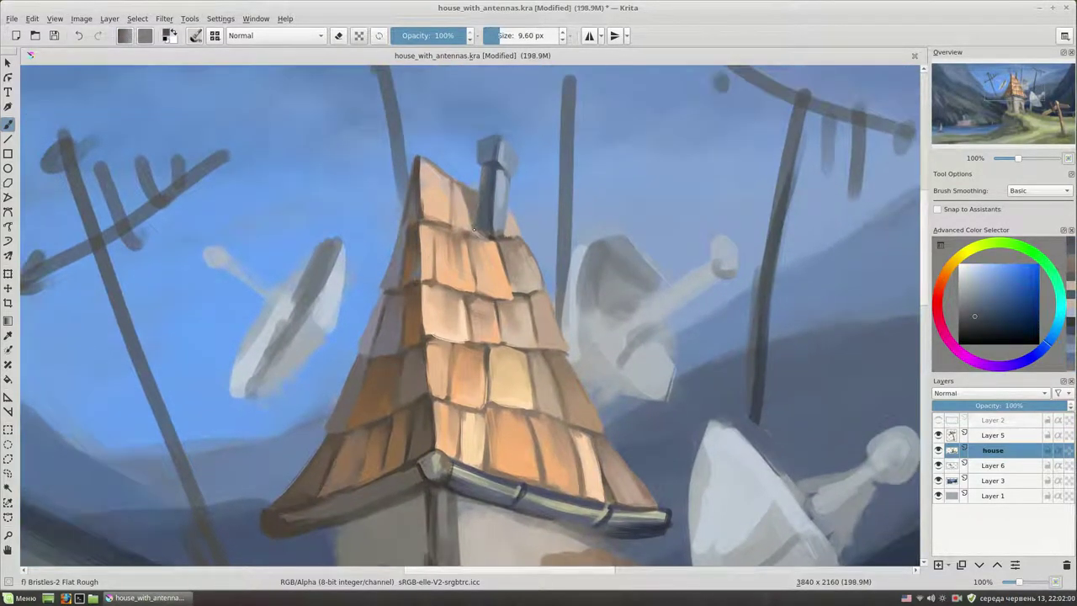
pyautogui.press('-')
pyautogui.press('-')
pyautogui.press('-')
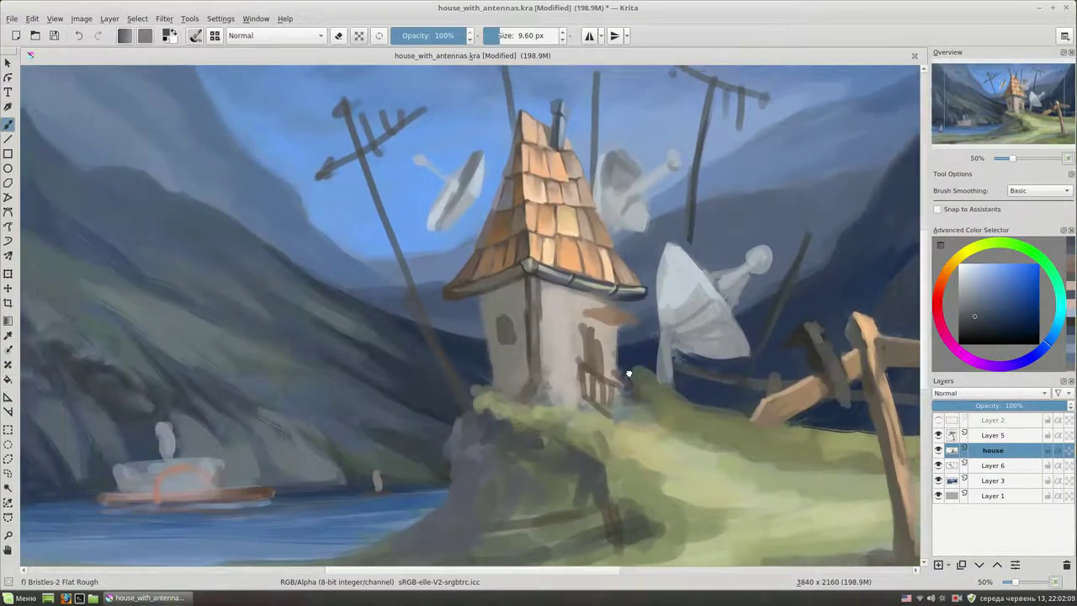
pyautogui.scroll(1, 499, 212)
# Step: Thin the pole behind the roof by erasing, then repaint its base in darker blue-grey
pyautogui.scroll(2, 499, 212)
pyautogui.scroll(1, 499, 212)
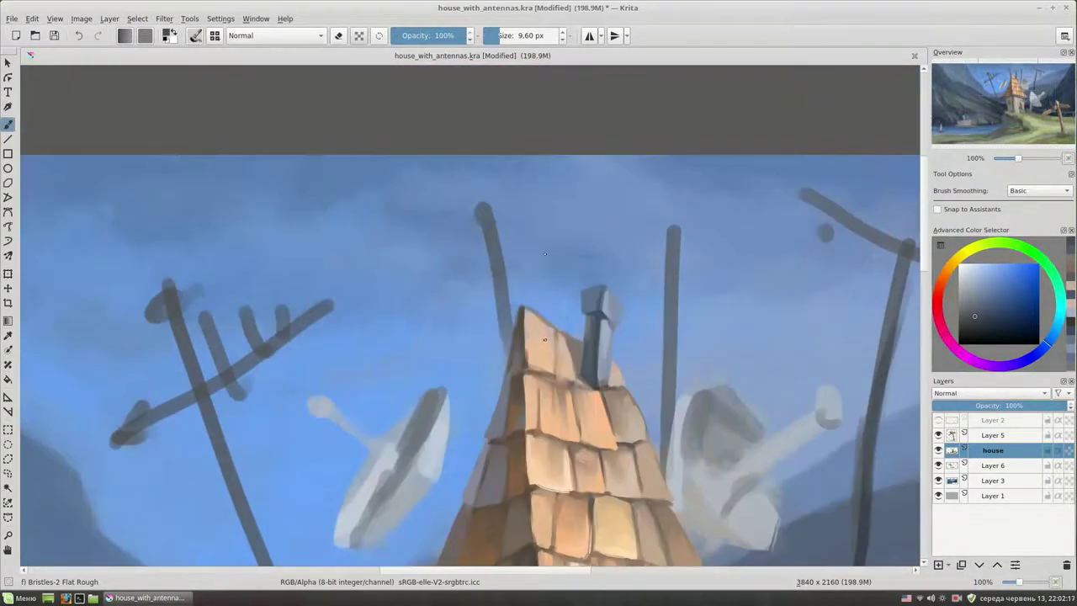
pyautogui.press(']')
pyautogui.moveTo(473, 164); pyautogui.dragTo(503, 262)
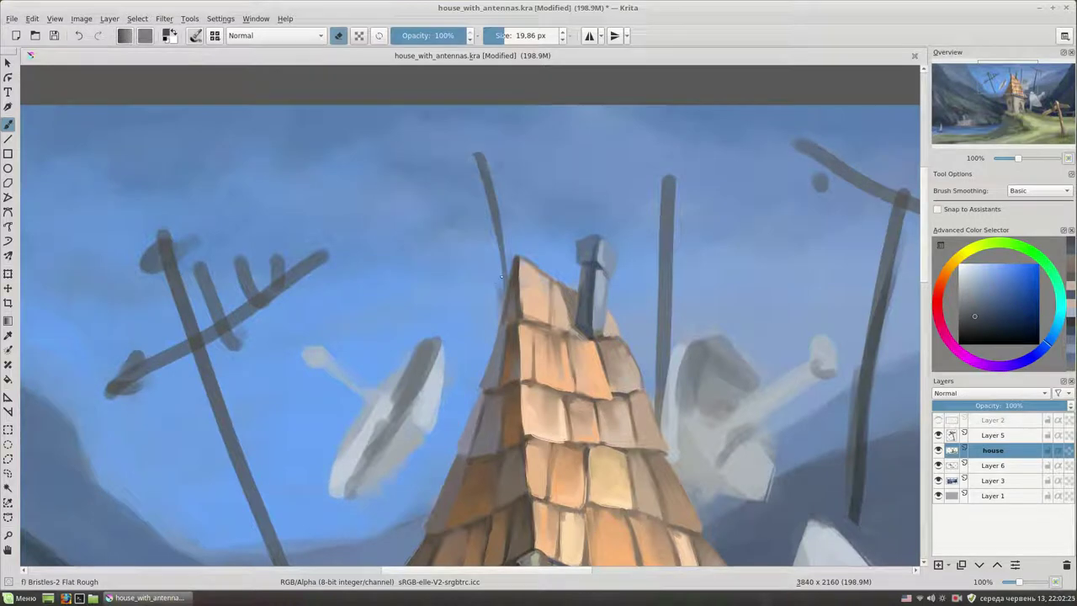
pyautogui.press('e')
pyautogui.keyDown('ctrl'); pyautogui.click(484, 176); pyautogui.keyUp('ctrl')
pyautogui.moveTo(503, 256); pyautogui.dragTo(506, 279)
# Step: Draw a crossbar across the top of the pole with small light elements along it
pyautogui.moveTo(431, 170); pyautogui.dragTo(508, 155)
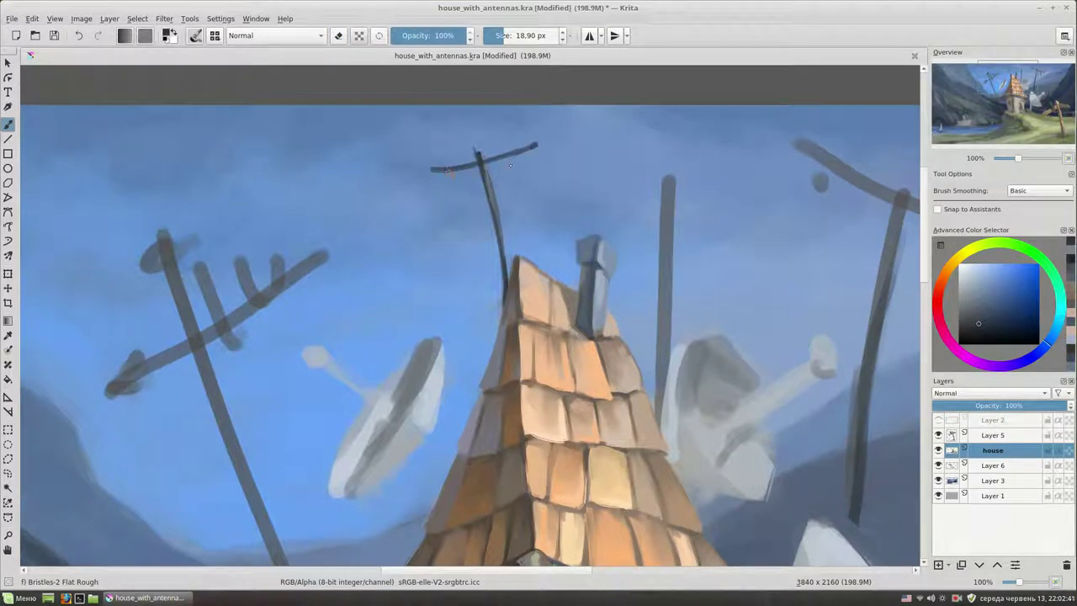
pyautogui.moveTo(504, 35); pyautogui.dragTo(494, 35)
pyautogui.keyDown('ctrl'); pyautogui.click(539, 181); pyautogui.keyUp('ctrl')
pyautogui.moveTo(533, 146); pyautogui.dragTo(478, 156)
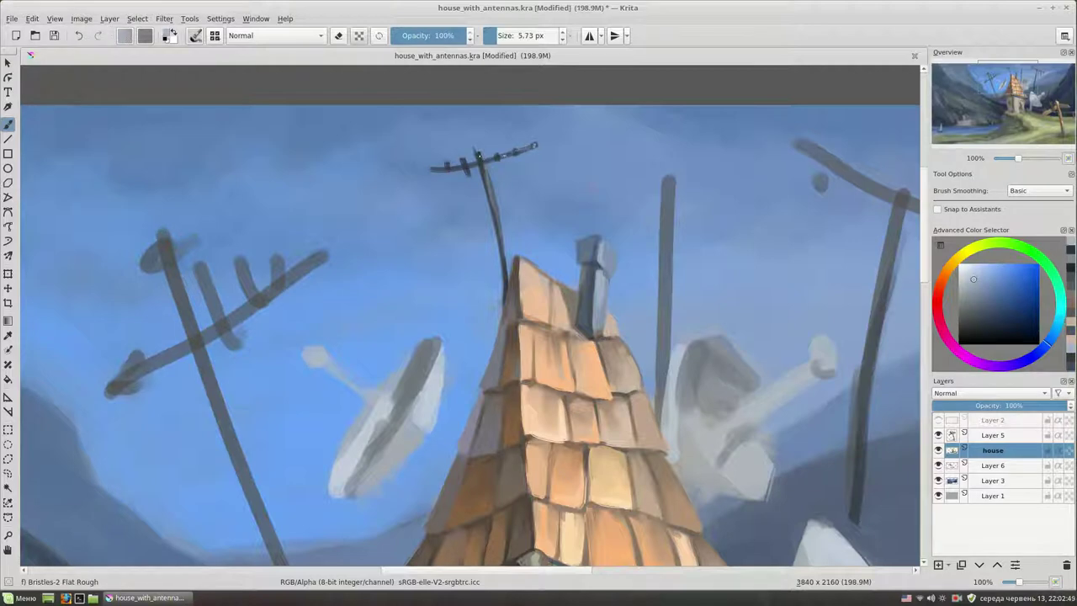
# Step: Lighten the pole's left edge by erasing along it with a bigger eraser
pyautogui.click(948, 269)
pyautogui.moveTo(605, 248); pyautogui.dragTo(511, 223)
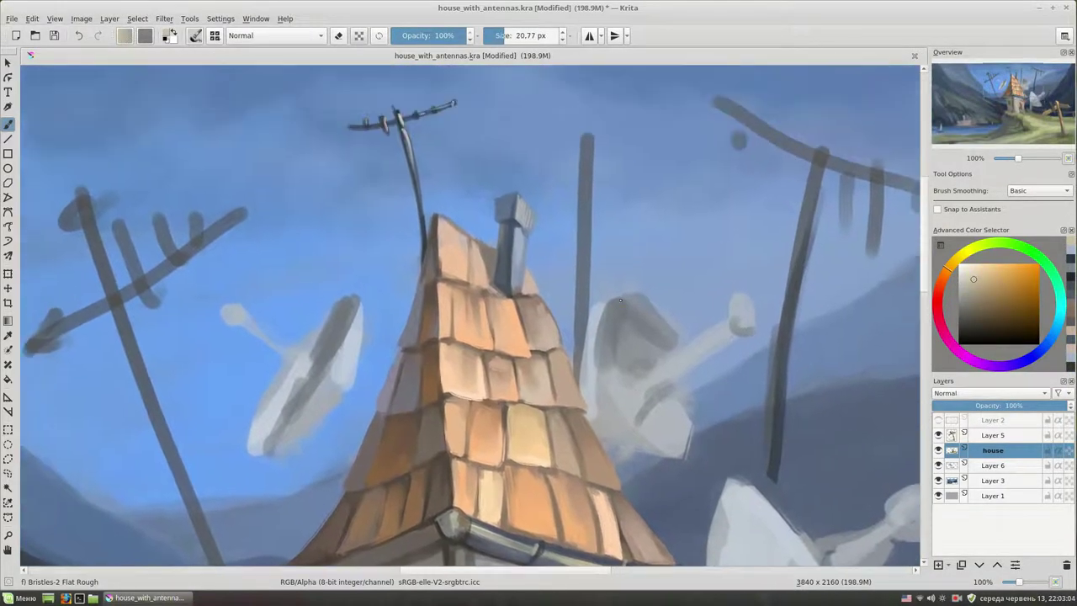
pyautogui.press('e')
pyautogui.moveTo(581, 139)
pyautogui.mouseDown()
pyautogui.moveTo(577, 377)
pyautogui.moveTo(593, 246)
pyautogui.mouseUp()
pyautogui.moveTo(679, 416); pyautogui.dragTo(699, 446)
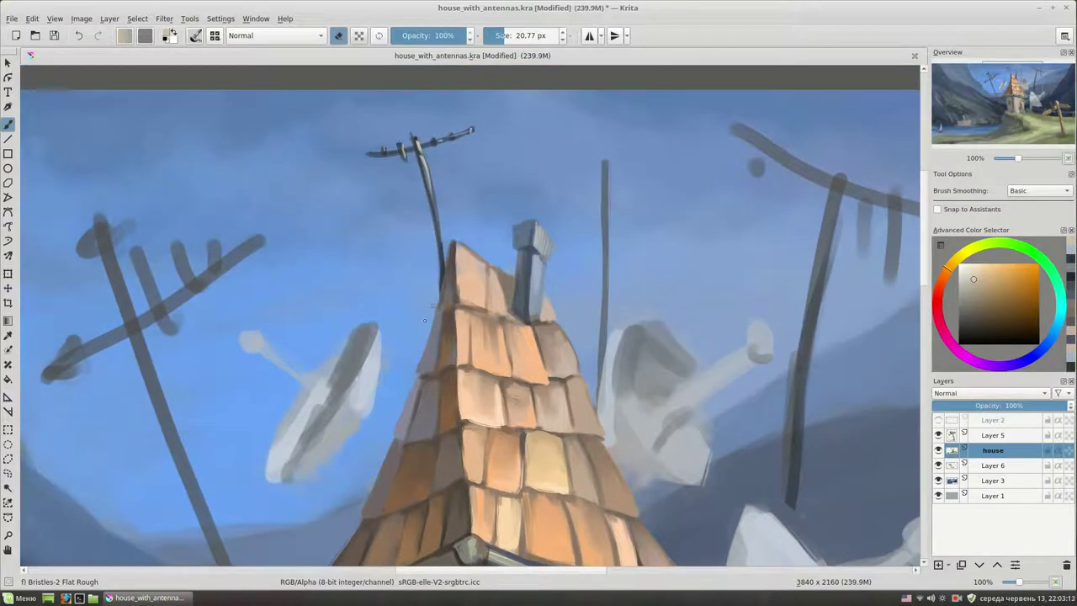
pyautogui.moveTo(483, 206); pyautogui.dragTo(487, 292)
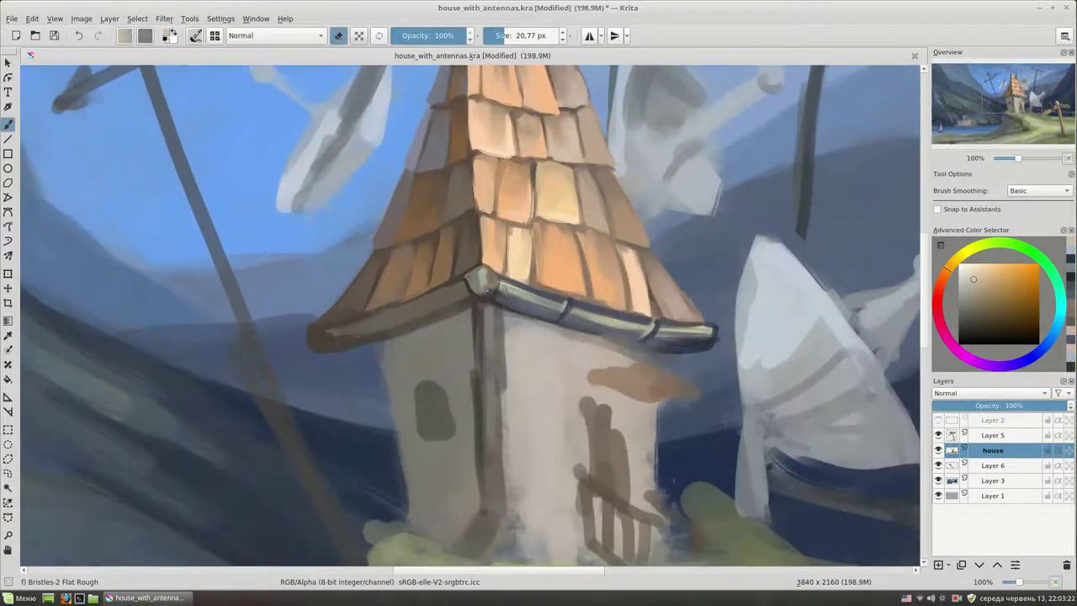
# Step: Paint dark red-brown shadow under the left eave
pyautogui.press('e')
pyautogui.keyDown('ctrl'); pyautogui.click(421, 314); pyautogui.keyUp('ctrl')
pyautogui.moveTo(370, 335)
pyautogui.mouseDown()
pyautogui.moveTo(466, 304)
pyautogui.moveTo(437, 306)
pyautogui.mouseUp()
pyautogui.moveTo(335, 335); pyautogui.dragTo(468, 304)
pyautogui.keyDown('ctrl'); pyautogui.click(461, 285); pyautogui.keyUp('ctrl')
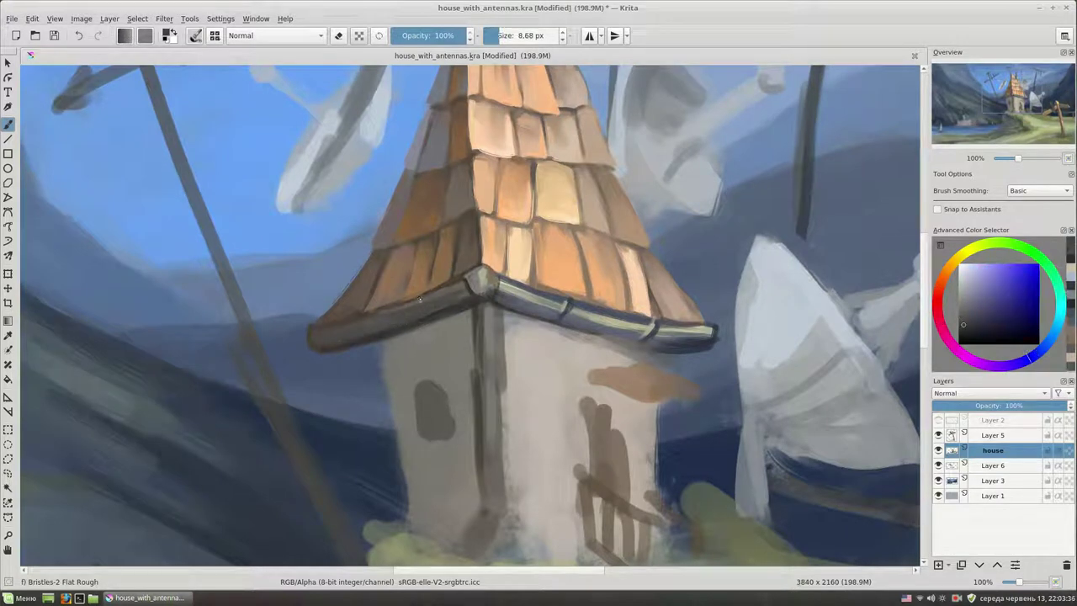
pyautogui.keyDown('ctrl'); pyautogui.click(351, 321); pyautogui.keyUp('ctrl')
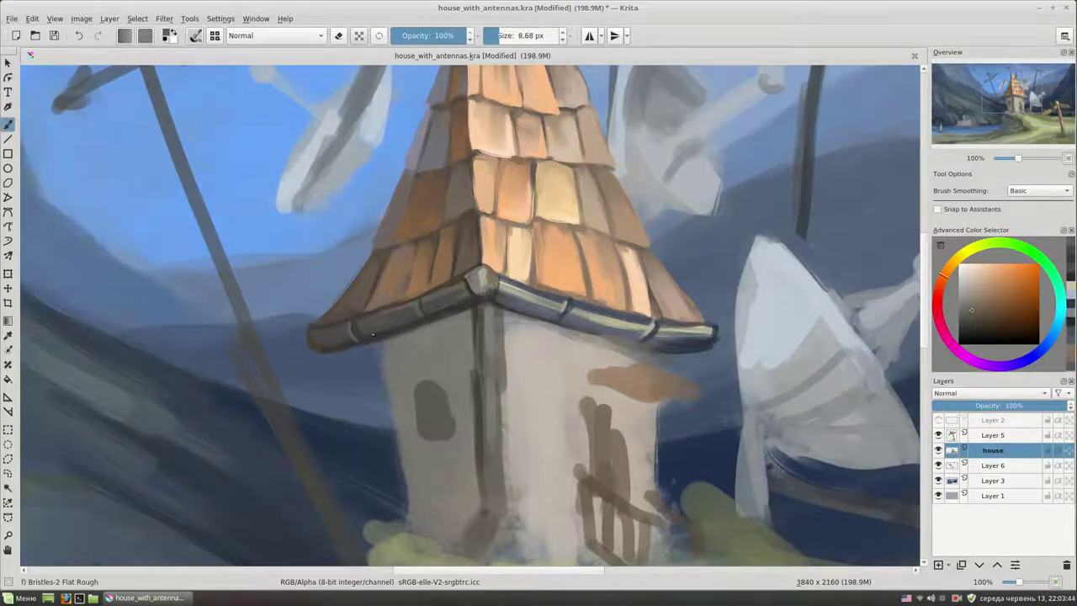
pyautogui.moveTo(351, 322); pyautogui.dragTo(487, 262)
pyautogui.click(964, 305)
pyautogui.moveTo(358, 253); pyautogui.dragTo(413, 232)
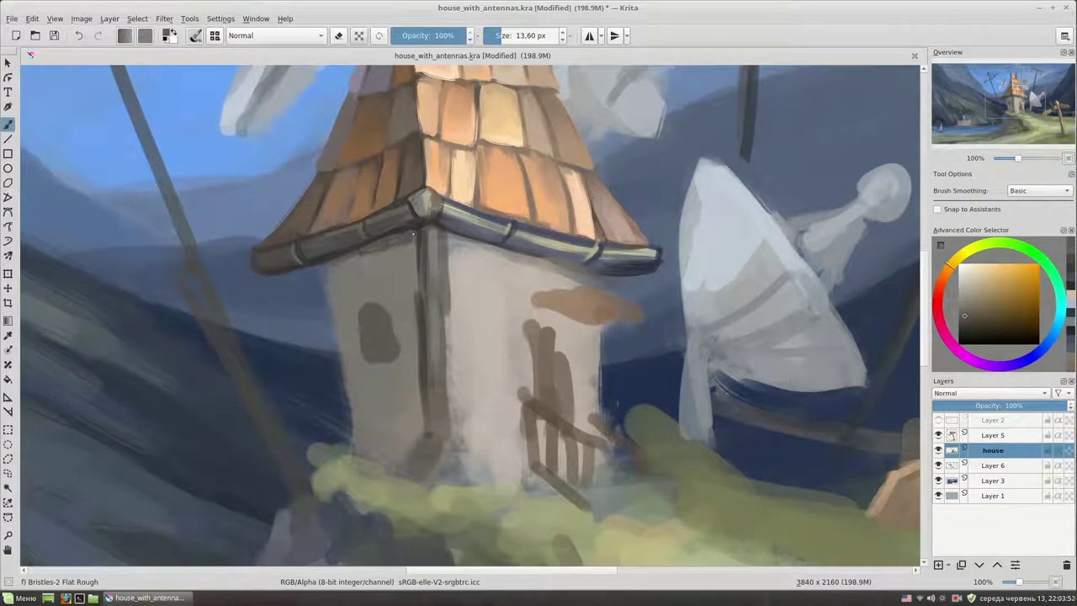
# Step: Darken the house's left window and paint cross-panes in it
pyautogui.keyDown('ctrl'); pyautogui.click(422, 411); pyautogui.keyUp('ctrl')
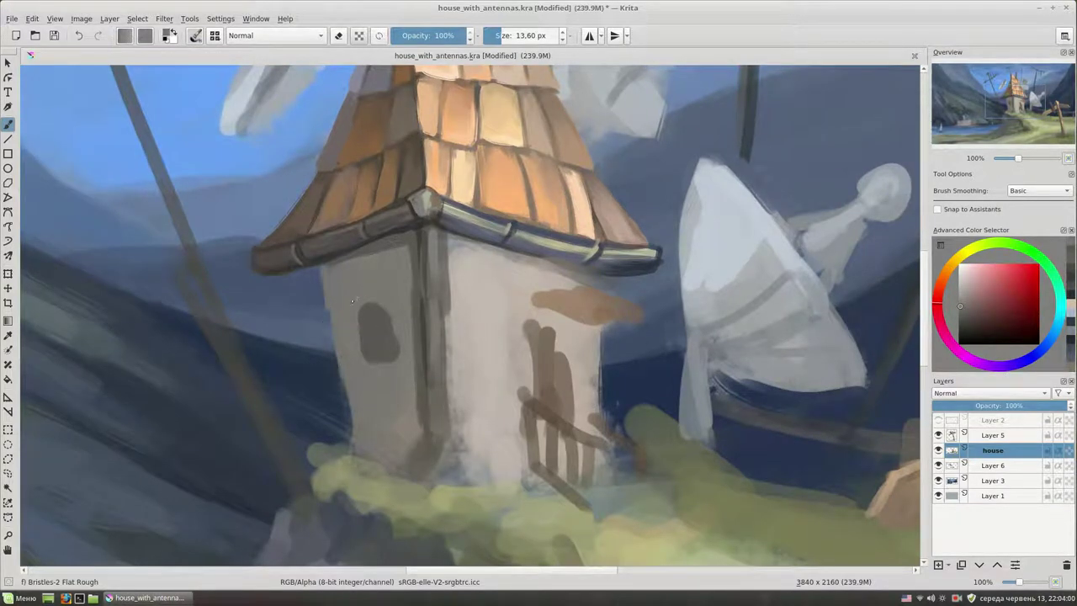
pyautogui.moveTo(345, 418); pyautogui.dragTo(328, 459)
pyautogui.keyDown('ctrl'); pyautogui.click(351, 351); pyautogui.keyUp('ctrl')
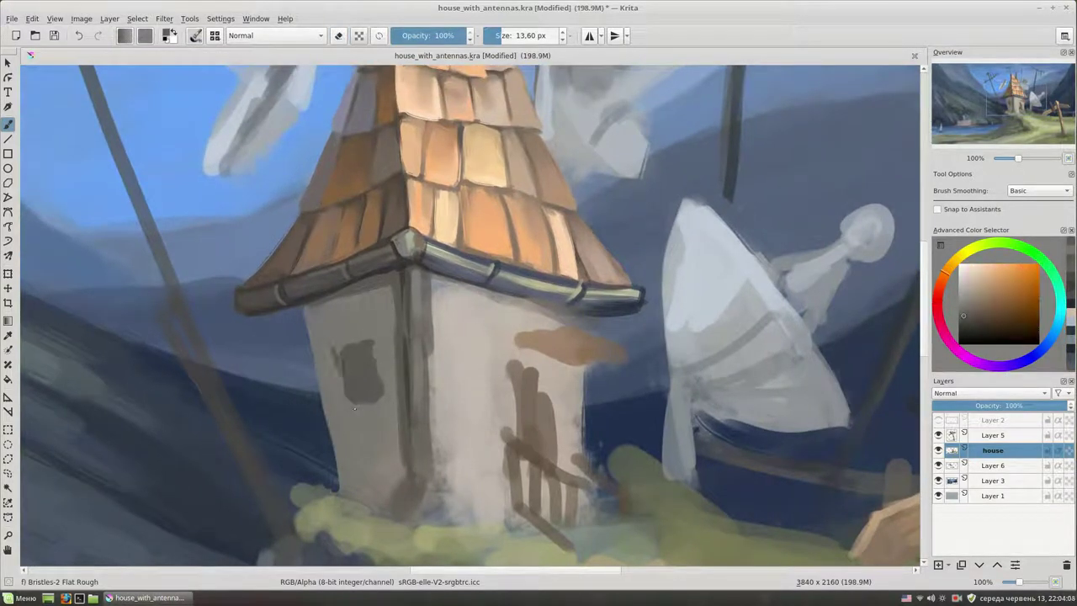
pyautogui.click(970, 333)
pyautogui.moveTo(360, 392); pyautogui.dragTo(364, 355)
pyautogui.moveTo(370, 397)
pyautogui.mouseDown()
pyautogui.moveTo(363, 368)
pyautogui.moveTo(364, 395)
pyautogui.mouseUp()
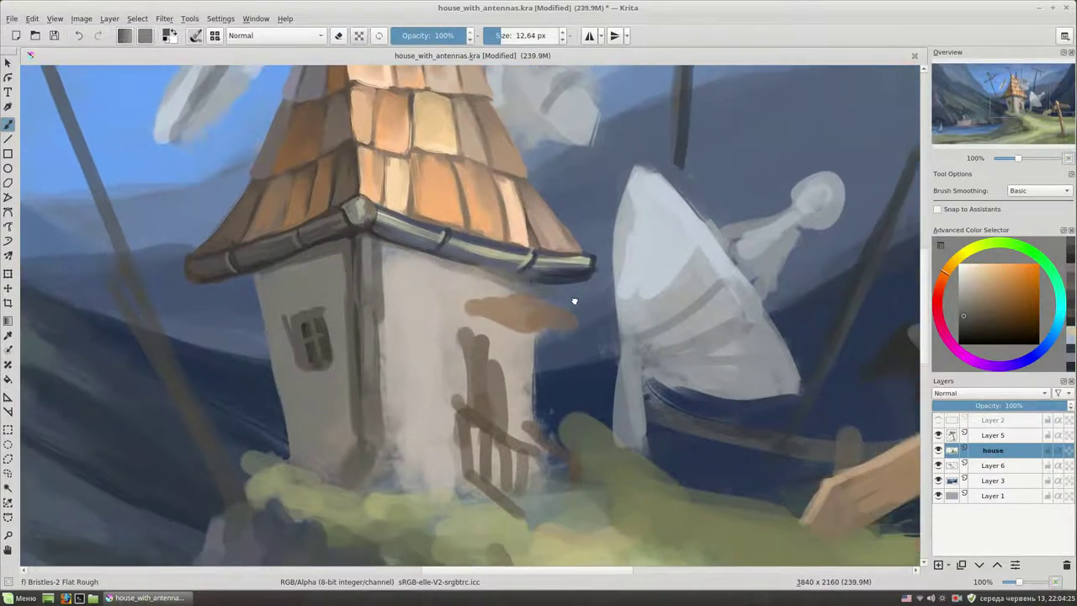
pyautogui.moveTo(572, 301); pyautogui.dragTo(519, 256)
# Step: Darken the gutter's underside and draw a blue-grey drainpipe line down the house corner to the base
pyautogui.click(990, 317)
pyautogui.moveTo(379, 238); pyautogui.dragTo(521, 258)
pyautogui.keyDown('ctrl'); pyautogui.click(396, 202); pyautogui.keyUp('ctrl')
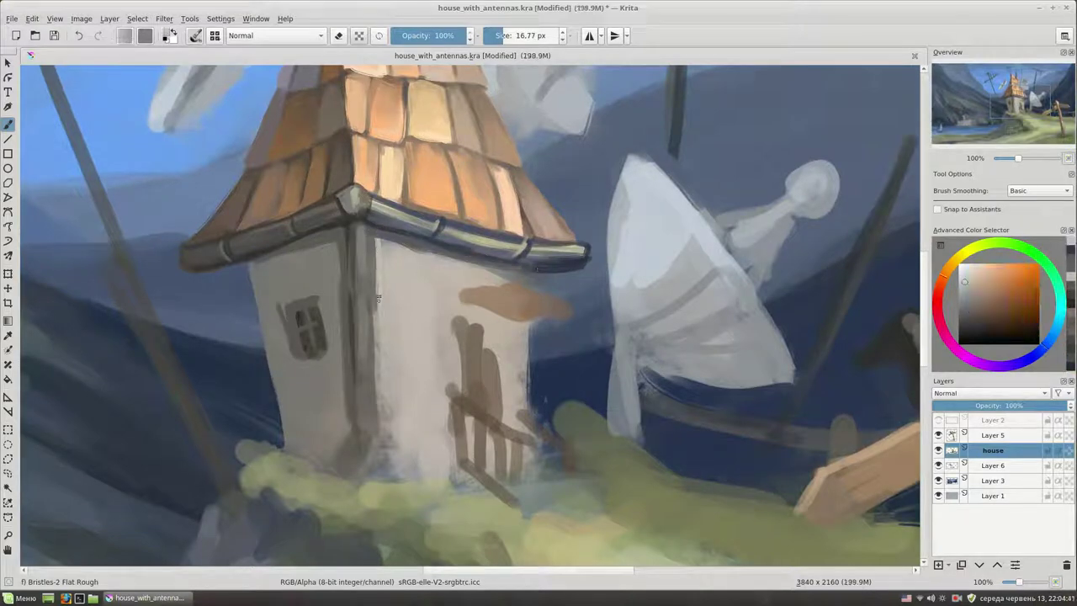
pyautogui.keyDown('ctrl'); pyautogui.click(378, 278); pyautogui.keyUp('ctrl')
pyautogui.moveTo(353, 290)
pyautogui.mouseDown()
pyautogui.moveTo(357, 360)
pyautogui.moveTo(339, 475)
pyautogui.mouseUp()
pyautogui.moveTo(371, 229)
pyautogui.mouseDown()
pyautogui.moveTo(363, 489)
pyautogui.moveTo(335, 490)
pyautogui.mouseUp()
# Step: Add a light grey highlight down the drainpipe and mark its joints
pyautogui.moveTo(452, 345); pyautogui.dragTo(458, 375)
pyautogui.keyDown('ctrl'); pyautogui.click(374, 278); pyautogui.keyUp('ctrl')
pyautogui.moveTo(367, 263); pyautogui.dragTo(375, 428)
pyautogui.keyDown('ctrl'); pyautogui.click(367, 455); pyautogui.keyUp('ctrl')
pyautogui.keyDown('ctrl'); pyautogui.click(370, 395); pyautogui.keyUp('ctrl')
pyautogui.moveTo(360, 328); pyautogui.dragTo(394, 357)
# Step: Refine the drainpipe's segments with light strokes and further detail along its length
pyautogui.keyDown('ctrl'); pyautogui.click(370, 471); pyautogui.keyUp('ctrl')
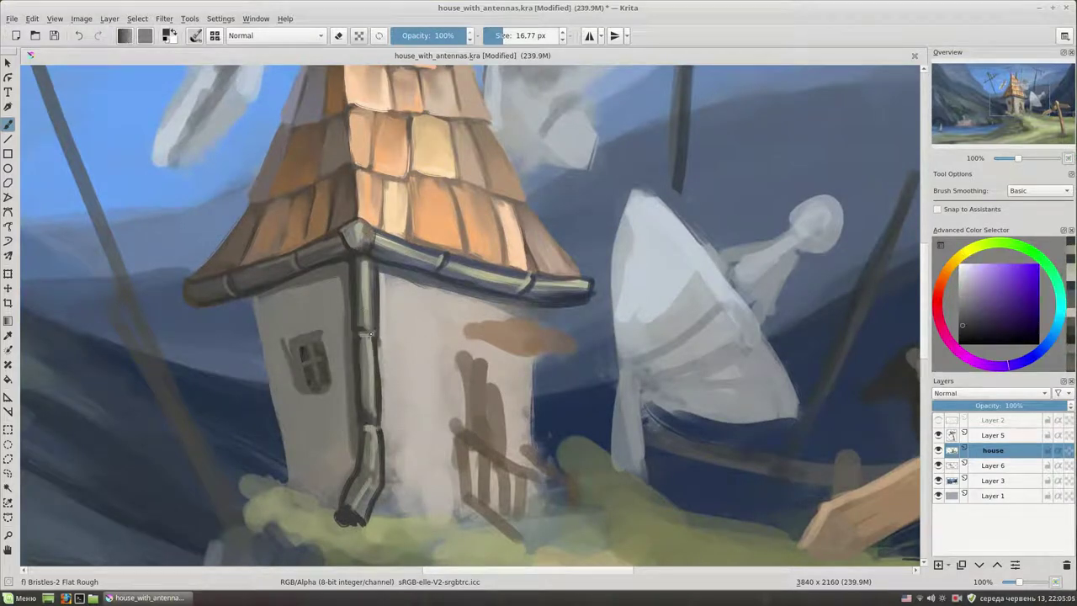
pyautogui.keyDown('ctrl'); pyautogui.click(427, 343); pyautogui.keyUp('ctrl')
pyautogui.moveTo(359, 264); pyautogui.dragTo(360, 320)
pyautogui.moveTo(362, 360); pyautogui.dragTo(363, 415)
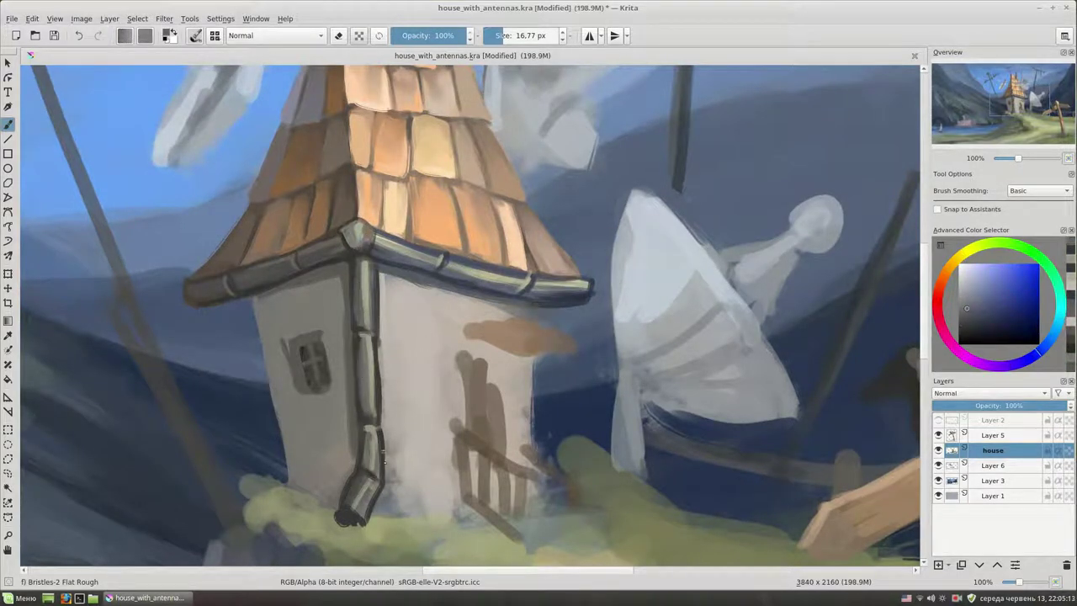
pyautogui.moveTo(379, 339); pyautogui.dragTo(357, 319)
pyautogui.keyDown('ctrl'); pyautogui.click(356, 320); pyautogui.keyUp('ctrl')
pyautogui.moveTo(372, 367)
pyautogui.mouseDown()
pyautogui.moveTo(382, 369)
pyautogui.moveTo(365, 414)
pyautogui.moveTo(367, 467)
pyautogui.mouseUp()
pyautogui.keyDown('ctrl'); pyautogui.click(370, 471); pyautogui.keyUp('ctrl')
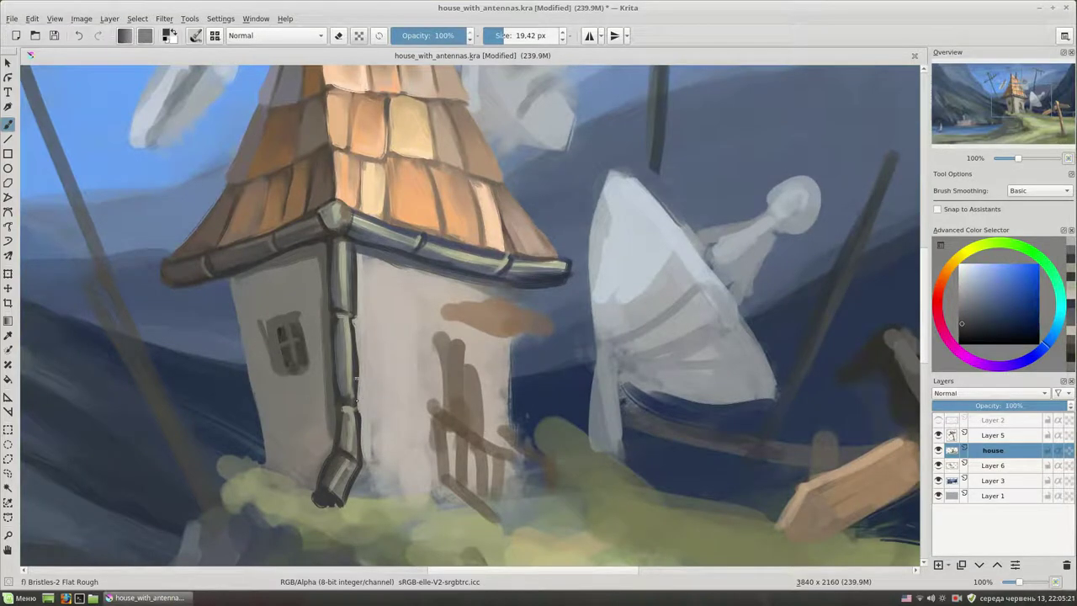
# Step: Pick a pale warm grey and briefly show then hide Layer 2 to check its content
pyautogui.scroll(-3, 371, 404)
pyautogui.scroll(-2, 478, 408)
pyautogui.scroll(5, 477, 408)
pyautogui.keyDown('ctrl'); pyautogui.click(426, 457); pyautogui.keyUp('ctrl')
pyautogui.keyDown('ctrl'); pyautogui.click(477, 408); pyautogui.keyUp('ctrl')
pyautogui.click(939, 420)
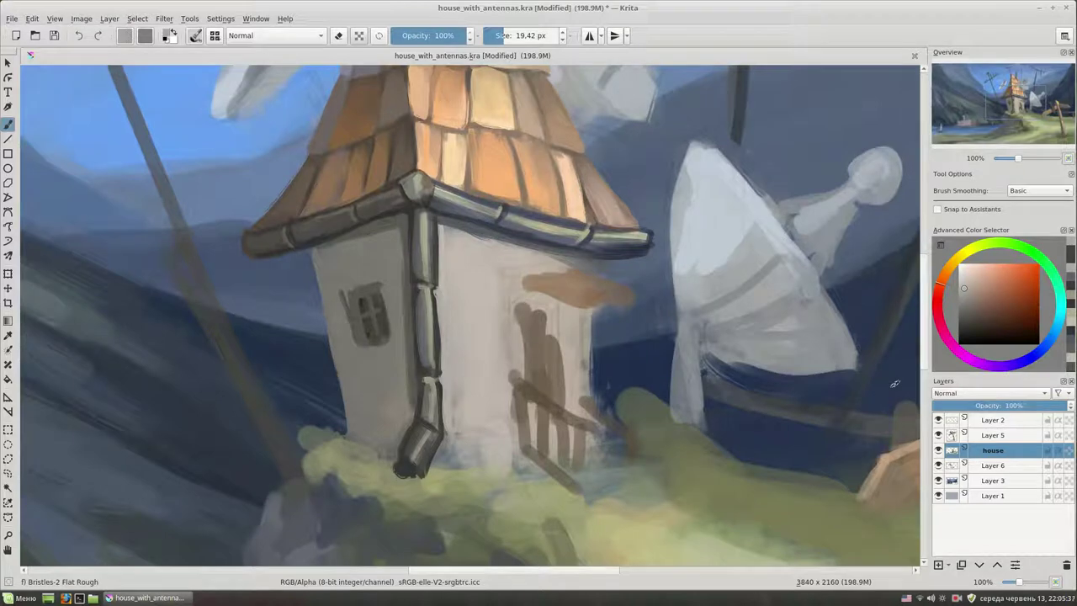
pyautogui.click(939, 421)
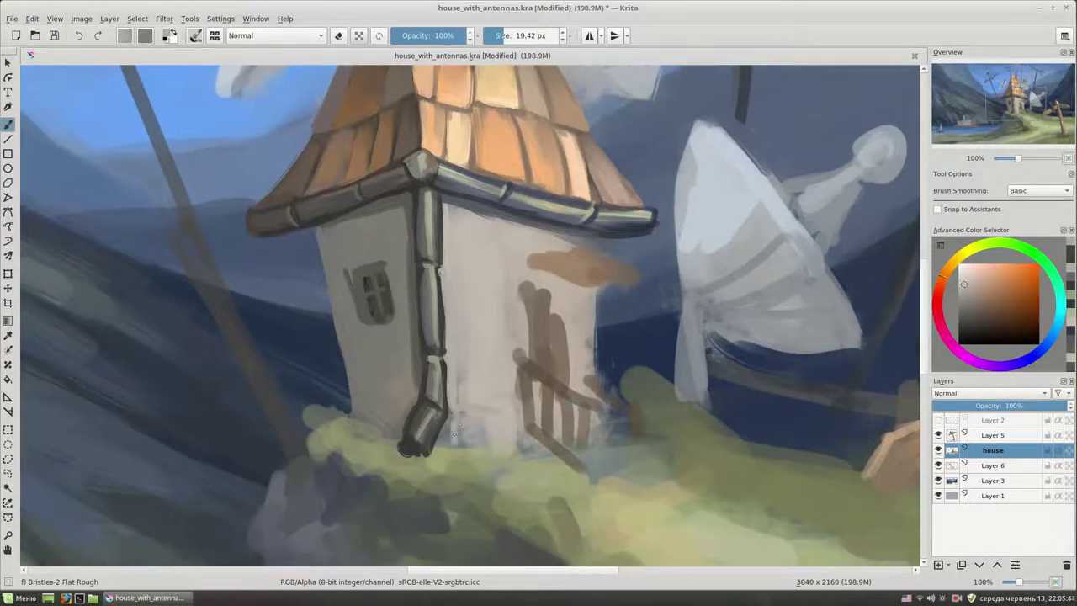
# Step: With a much larger brush, paint a warm cream stroke on the grass and pick purple-grey and pale orange
pyautogui.keyDown('ctrl'); pyautogui.click(415, 340); pyautogui.keyUp('ctrl')
pyautogui.moveTo(415, 341); pyautogui.dragTo(363, 426)
pyautogui.keyDown('ctrl'); pyautogui.click(424, 381); pyautogui.keyUp('ctrl')
pyautogui.moveTo(451, 414)
pyautogui.mouseDown()
pyautogui.moveTo(514, 403)
pyautogui.moveTo(512, 349)
pyautogui.mouseUp()
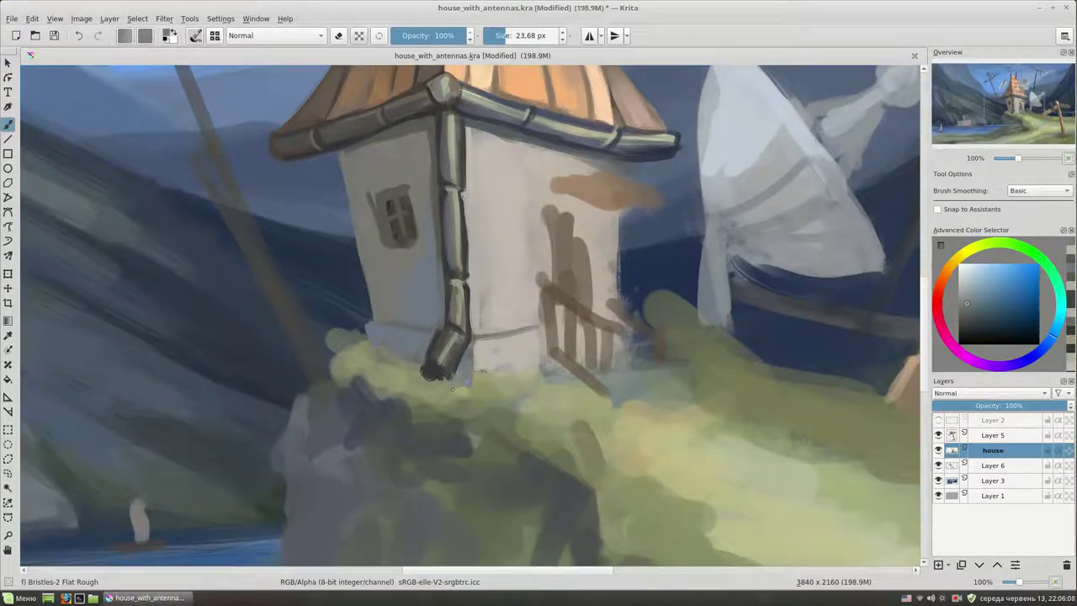
pyautogui.keyDown('ctrl'); pyautogui.click(425, 372); pyautogui.keyUp('ctrl')
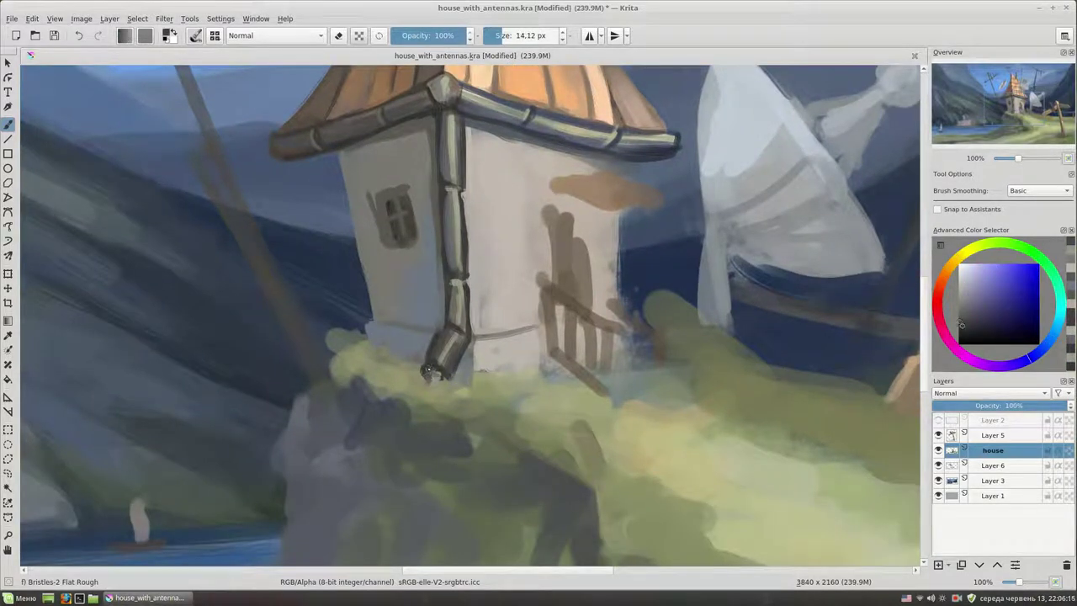
pyautogui.keyDown('ctrl'); pyautogui.click(427, 377); pyautogui.keyUp('ctrl')
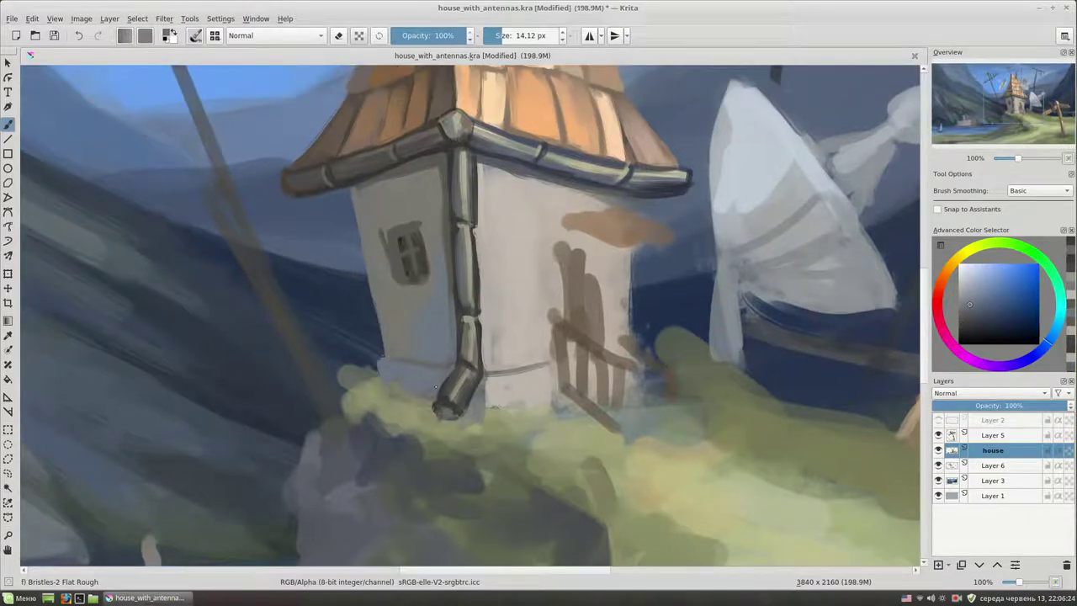
pyautogui.moveTo(471, 189)
pyautogui.mouseDown()
pyautogui.moveTo(369, 253)
pyautogui.moveTo(333, 257)
pyautogui.mouseUp()
pyautogui.keyDown('ctrl'); pyautogui.click(367, 168); pyautogui.keyUp('ctrl')
# Step: Paint the door as a dark and reddish-brown wooden panel with a darker top edge
pyautogui.keyDown('ctrl'); pyautogui.click(272, 334); pyautogui.keyUp('ctrl')
pyautogui.moveTo(414, 370)
pyautogui.mouseDown()
pyautogui.moveTo(447, 325)
pyautogui.moveTo(456, 419)
pyautogui.mouseUp()
pyautogui.moveTo(418, 325); pyautogui.dragTo(423, 445)
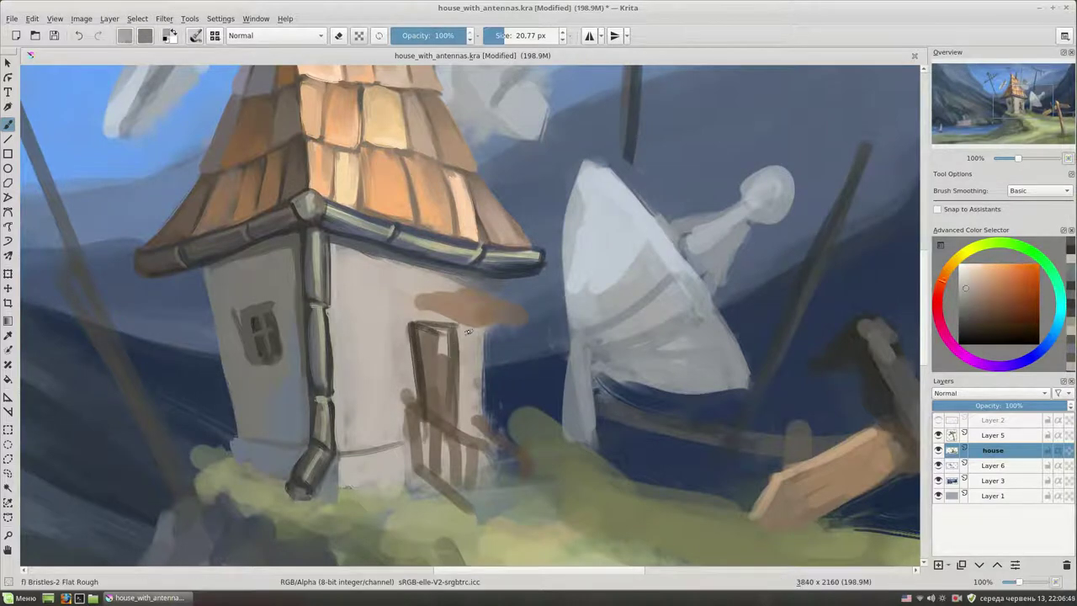
pyautogui.keyDown('ctrl'); pyautogui.click(743, 306); pyautogui.keyUp('ctrl')
pyautogui.keyDown('ctrl'); pyautogui.click(431, 354); pyautogui.keyUp('ctrl')
pyautogui.moveTo(442, 332)
pyautogui.mouseDown()
pyautogui.moveTo(442, 417)
pyautogui.moveTo(427, 426)
pyautogui.mouseUp()
pyautogui.moveTo(416, 325)
pyautogui.mouseDown()
pyautogui.moveTo(457, 327)
pyautogui.moveTo(438, 380)
pyautogui.moveTo(424, 377)
pyautogui.mouseUp()
# Step: Paint over the brown smear beside the door with a sampled light wall tone, using a bigger brush
pyautogui.keyDown('ctrl'); pyautogui.click(434, 267); pyautogui.keyUp('ctrl')
pyautogui.press(']')
pyautogui.press(']')
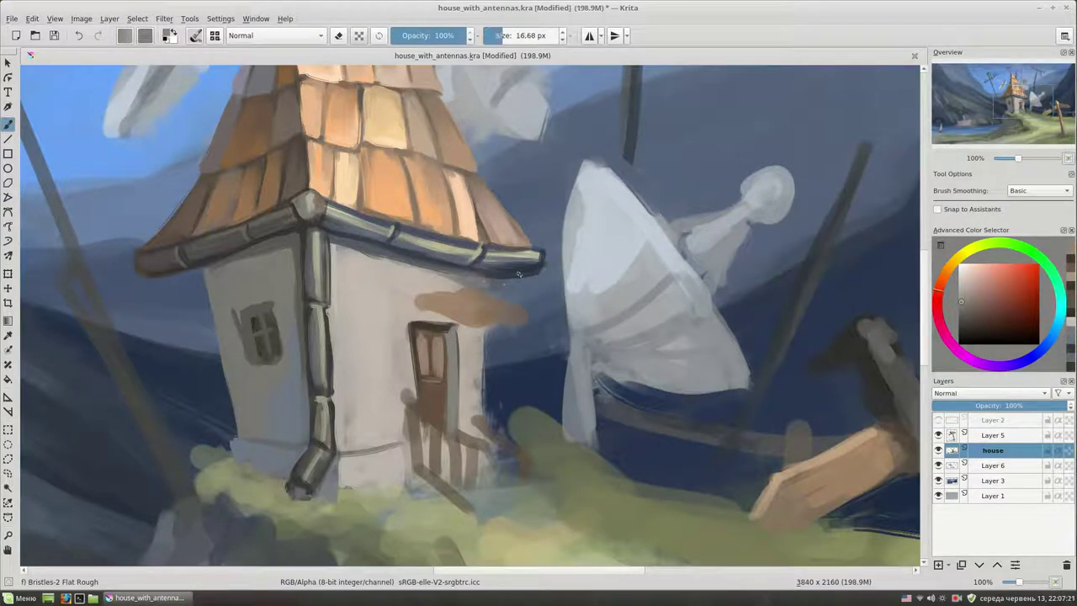
pyautogui.keyDown('ctrl'); pyautogui.click(423, 290); pyautogui.keyUp('ctrl')
pyautogui.moveTo(423, 294)
pyautogui.mouseDown()
pyautogui.moveTo(515, 307)
pyautogui.moveTo(514, 382)
pyautogui.mouseUp()
pyautogui.press('e')
pyautogui.press('e')
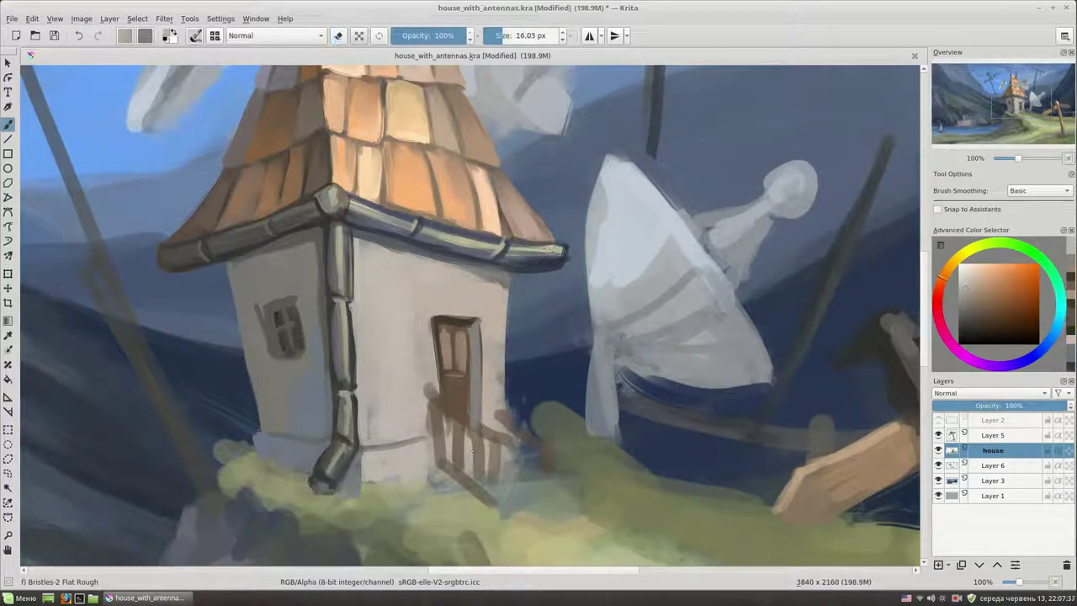
# Step: Cover the fence and lower wall with wall-coloured strokes, keeping dark strokes below the door
pyautogui.moveTo(446, 391); pyautogui.dragTo(463, 431)
pyautogui.keyDown('ctrl'); pyautogui.click(505, 353); pyautogui.keyUp('ctrl')
pyautogui.moveTo(502, 345)
pyautogui.mouseDown()
pyautogui.moveTo(503, 429)
pyautogui.moveTo(421, 463)
pyautogui.moveTo(514, 484)
pyautogui.mouseUp()
pyautogui.moveTo(429, 370); pyautogui.dragTo(475, 480)
pyautogui.keyDown('ctrl'); pyautogui.click(435, 391); pyautogui.keyUp('ctrl')
pyautogui.moveTo(488, 425)
pyautogui.mouseDown()
pyautogui.moveTo(543, 472)
pyautogui.moveTo(480, 433)
pyautogui.moveTo(510, 483)
pyautogui.mouseUp()
pyautogui.keyDown('ctrl'); pyautogui.click(475, 410); pyautogui.keyUp('ctrl')
pyautogui.moveTo(454, 455); pyautogui.dragTo(450, 483)
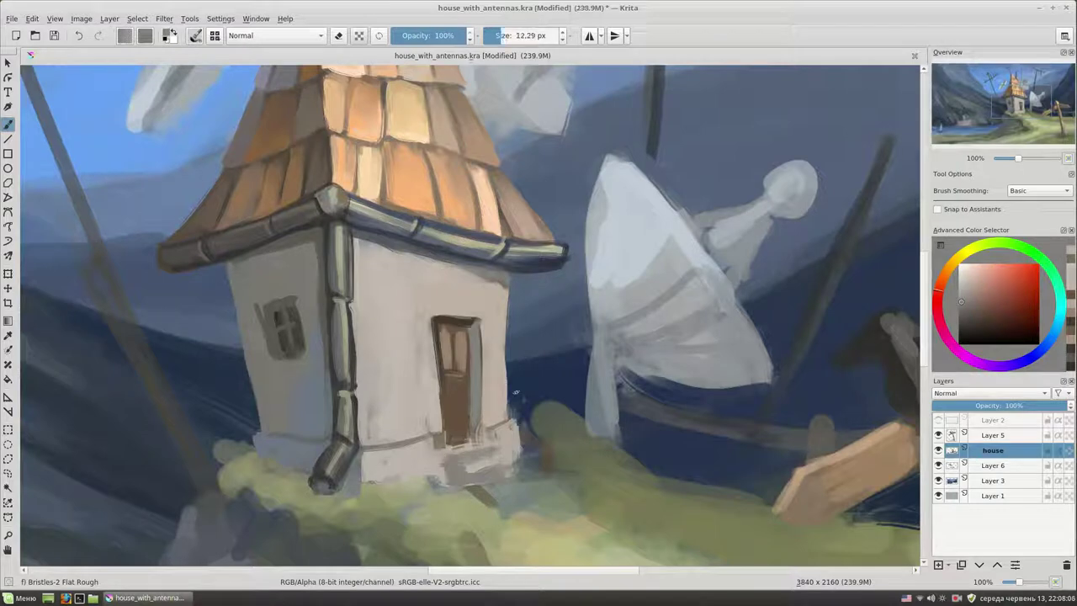
# Step: Paint an orange awning above the door using the sampled roof colour and a smaller brush
pyautogui.moveTo(542, 363); pyautogui.dragTo(529, 329)
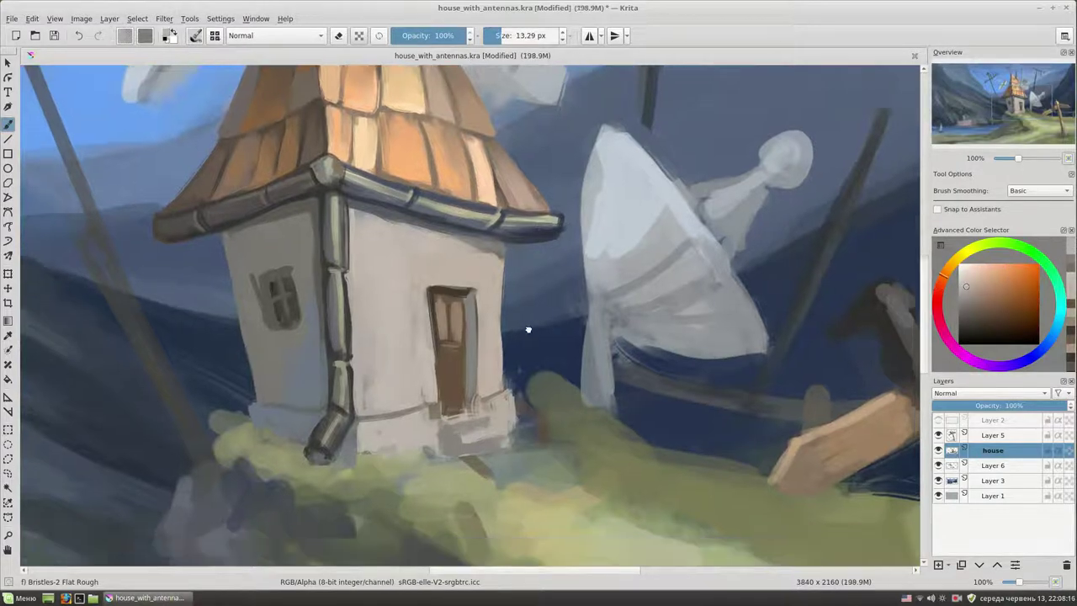
pyautogui.keyDown('ctrl'); pyautogui.click(438, 290); pyautogui.keyUp('ctrl')
pyautogui.keyDown('ctrl'); pyautogui.click(454, 280); pyautogui.keyUp('ctrl')
pyautogui.moveTo(606, 289)
pyautogui.mouseDown()
pyautogui.moveTo(584, 290)
pyautogui.moveTo(561, 334)
pyautogui.mouseUp()
pyautogui.keyDown('ctrl'); pyautogui.click(383, 199); pyautogui.keyUp('ctrl')
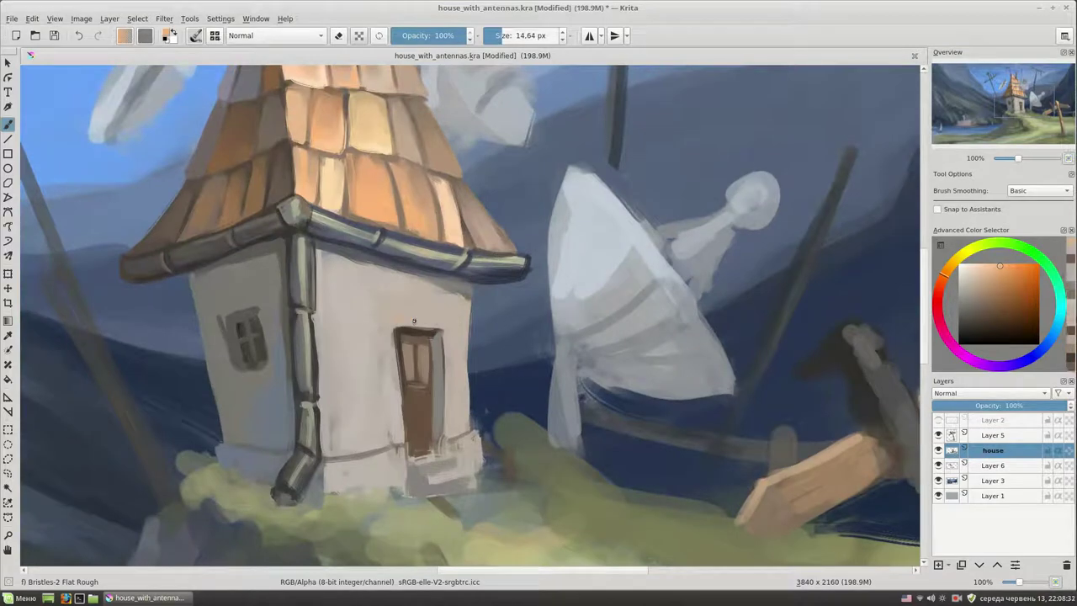
pyautogui.moveTo(396, 320); pyautogui.dragTo(505, 338)
pyautogui.keyDown('ctrl'); pyautogui.click(467, 243); pyautogui.keyUp('ctrl')
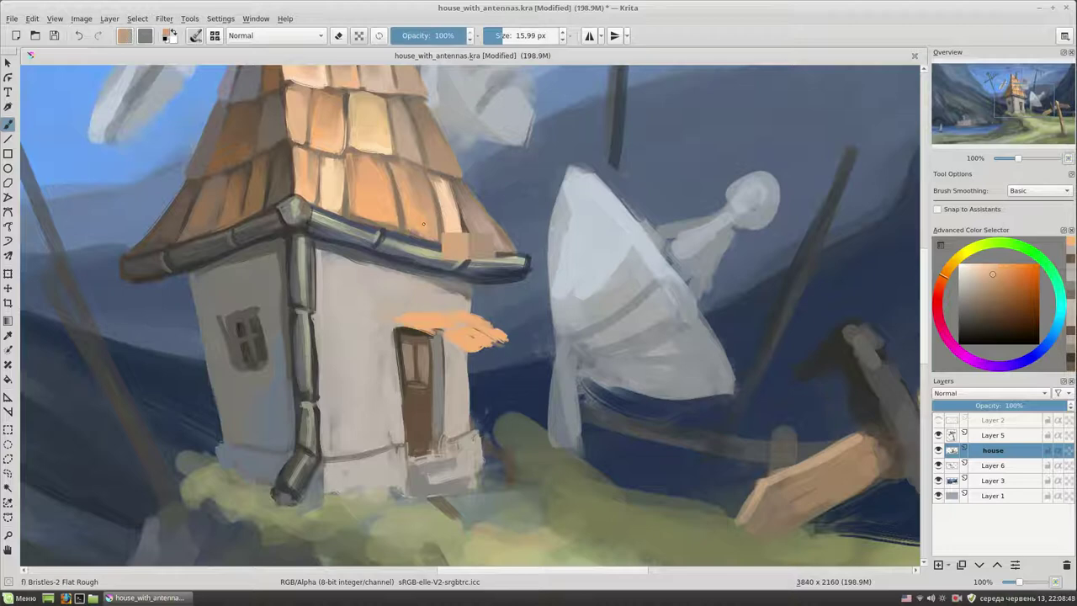
pyautogui.moveTo(396, 319); pyautogui.dragTo(443, 326)
# Step: Shade the awning with a darker orange top edge and a lighter highlight
pyautogui.moveTo(991, 279); pyautogui.dragTo(991, 292)
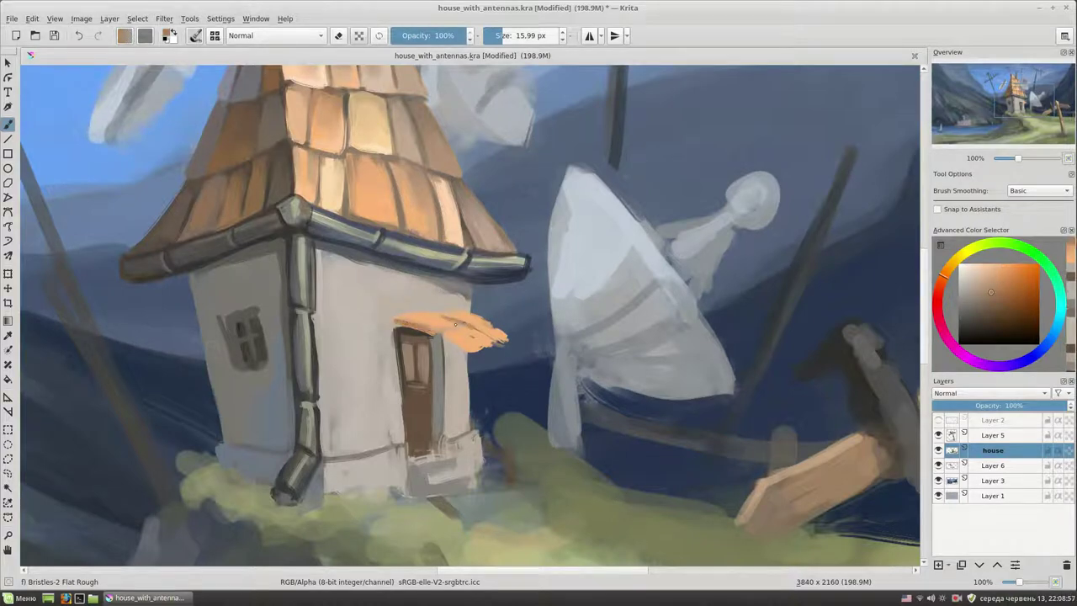
pyautogui.moveTo(397, 316); pyautogui.dragTo(481, 318)
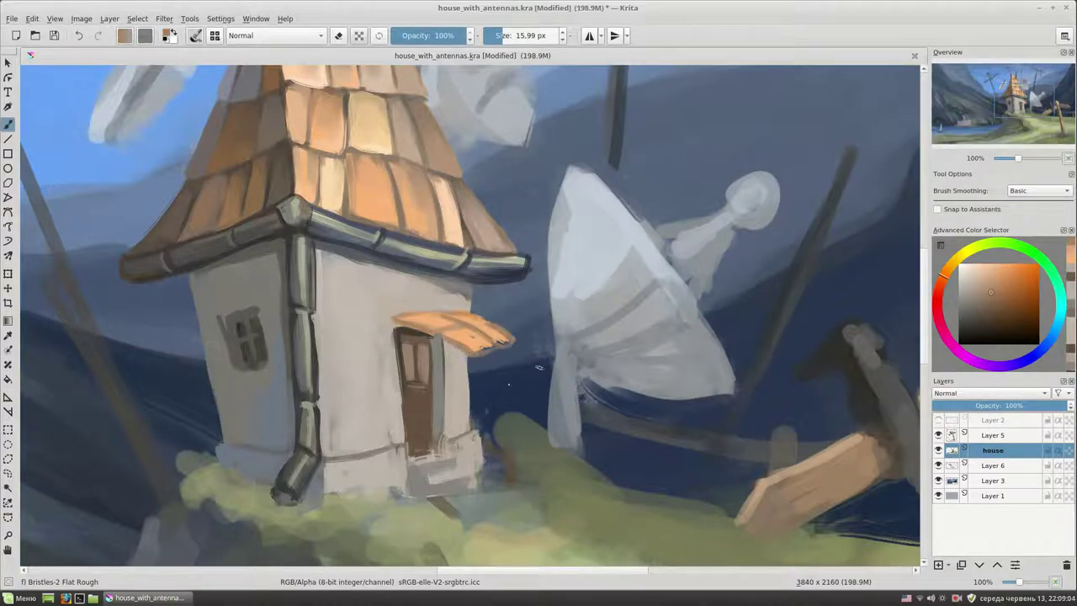
pyautogui.moveTo(992, 292); pyautogui.dragTo(990, 264)
pyautogui.moveTo(454, 335); pyautogui.dragTo(487, 354)
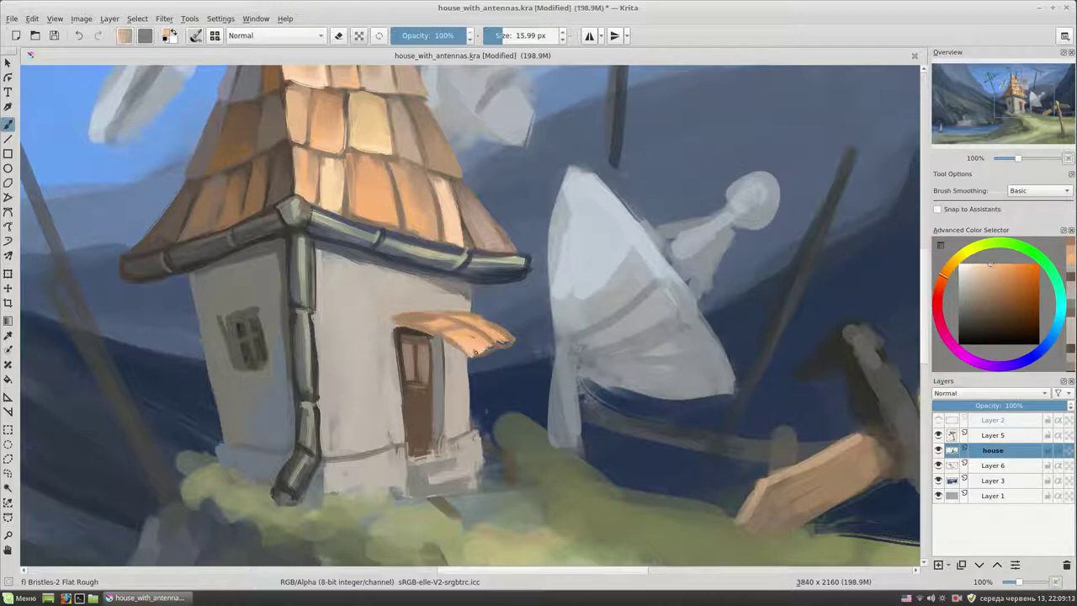
pyautogui.keyDown('ctrl'); pyautogui.click(472, 317); pyautogui.keyUp('ctrl')
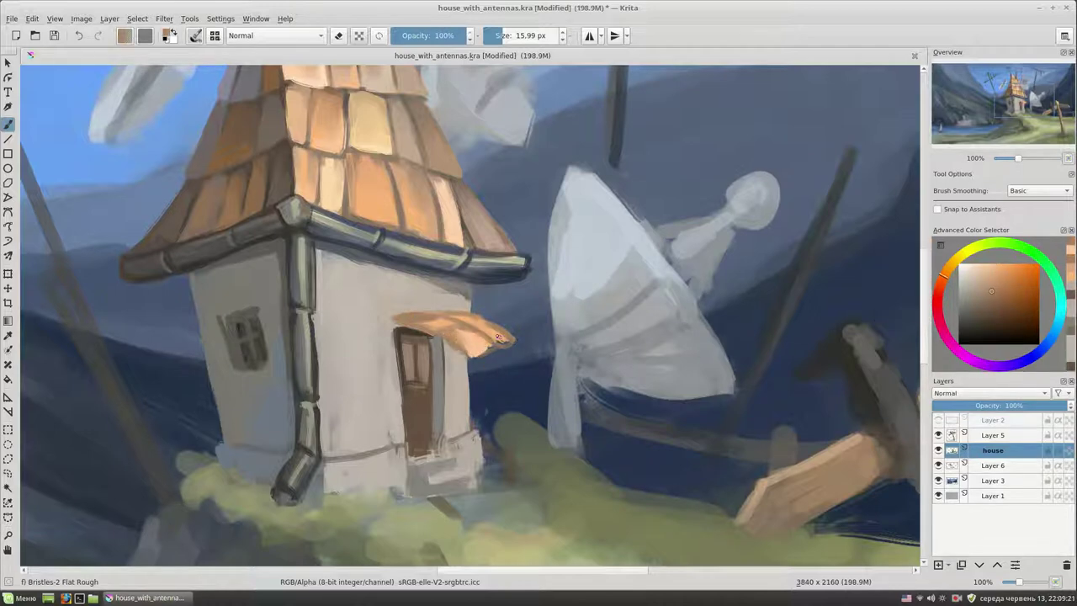
# Step: Erase the spiky grass blades and part of the dish's lower-left edge
pyautogui.moveTo(501, 336); pyautogui.dragTo(435, 272)
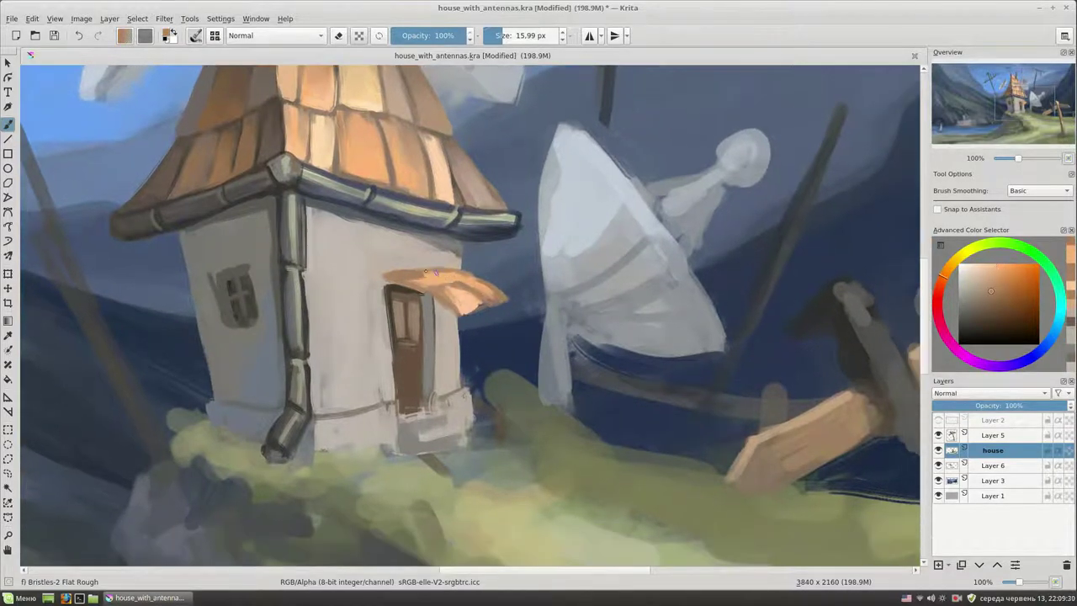
pyautogui.keyDown('ctrl'); pyautogui.click(413, 286); pyautogui.keyUp('ctrl')
pyautogui.press('[')
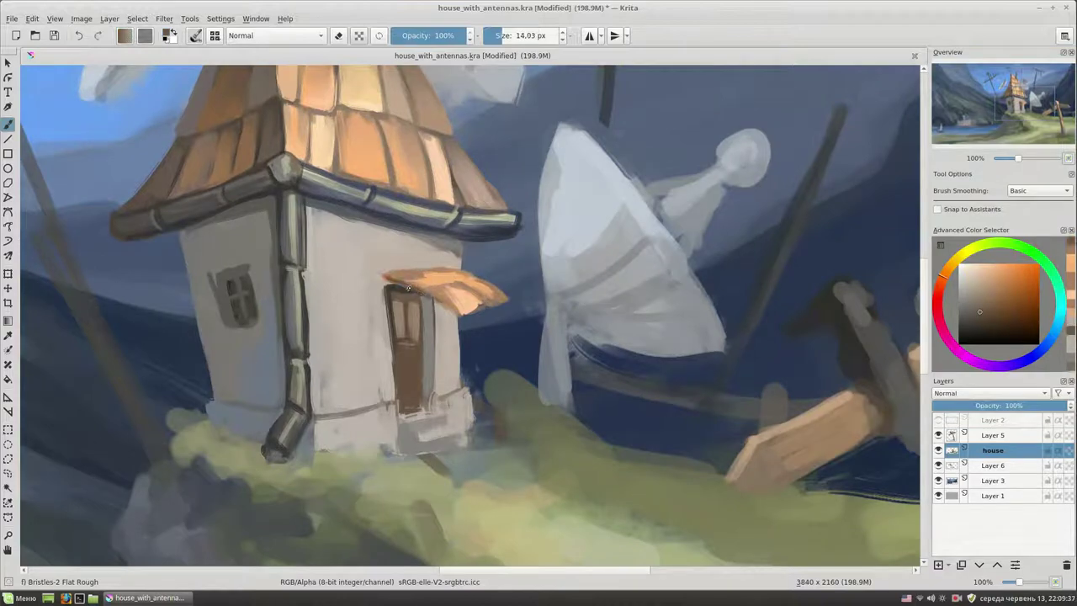
pyautogui.moveTo(463, 317); pyautogui.dragTo(624, 272)
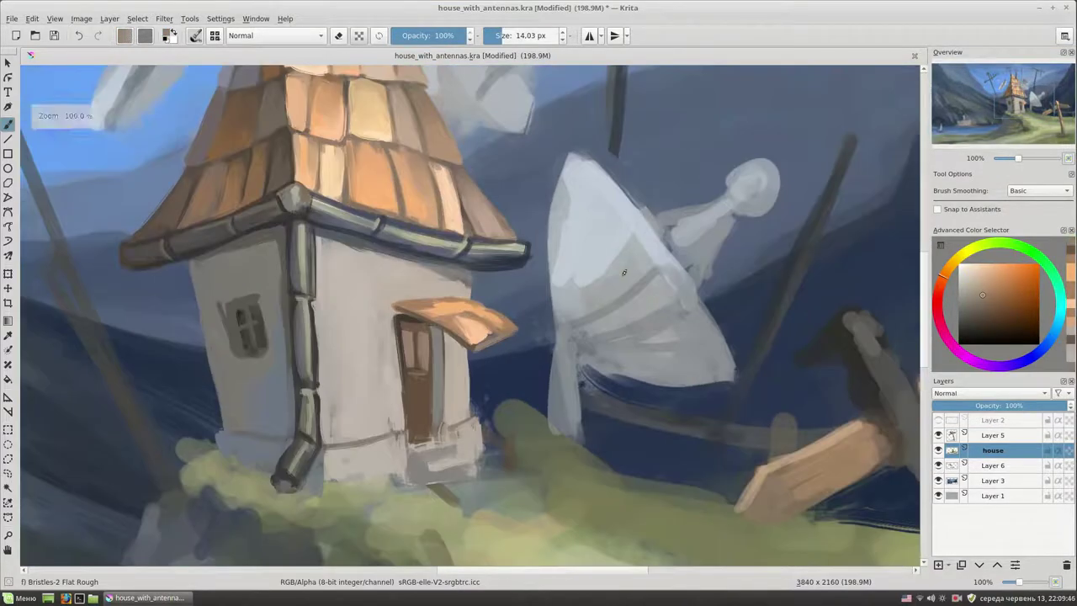
pyautogui.keyDown('ctrl'); pyautogui.click(423, 305); pyautogui.keyUp('ctrl')
pyautogui.moveTo(614, 336); pyautogui.dragTo(553, 306)
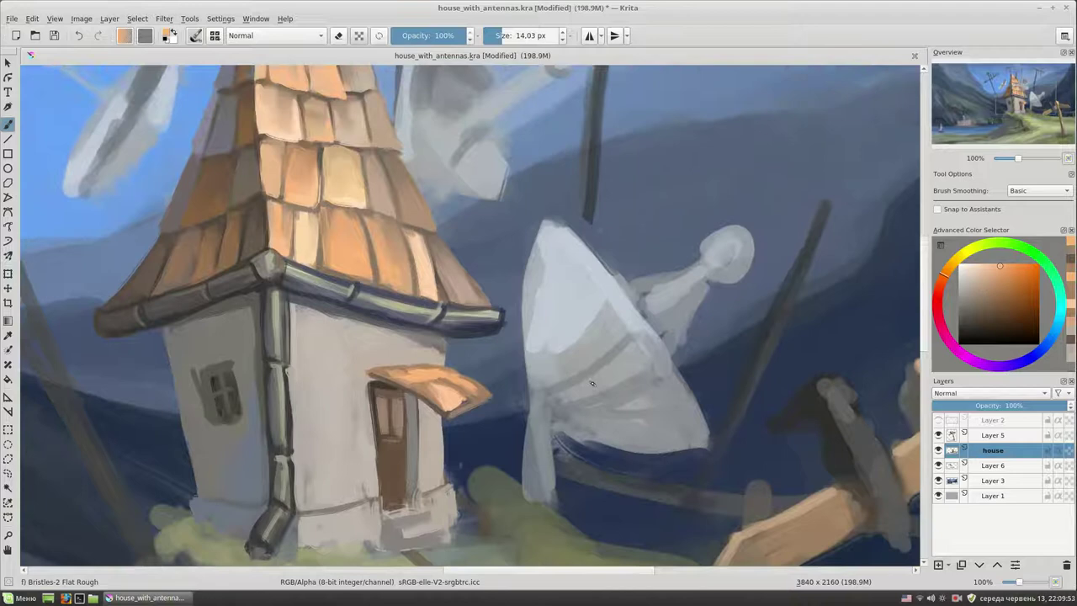
pyautogui.press('e')
pyautogui.moveTo(465, 351)
pyautogui.mouseDown()
pyautogui.moveTo(470, 323)
pyautogui.moveTo(513, 328)
pyautogui.mouseUp()
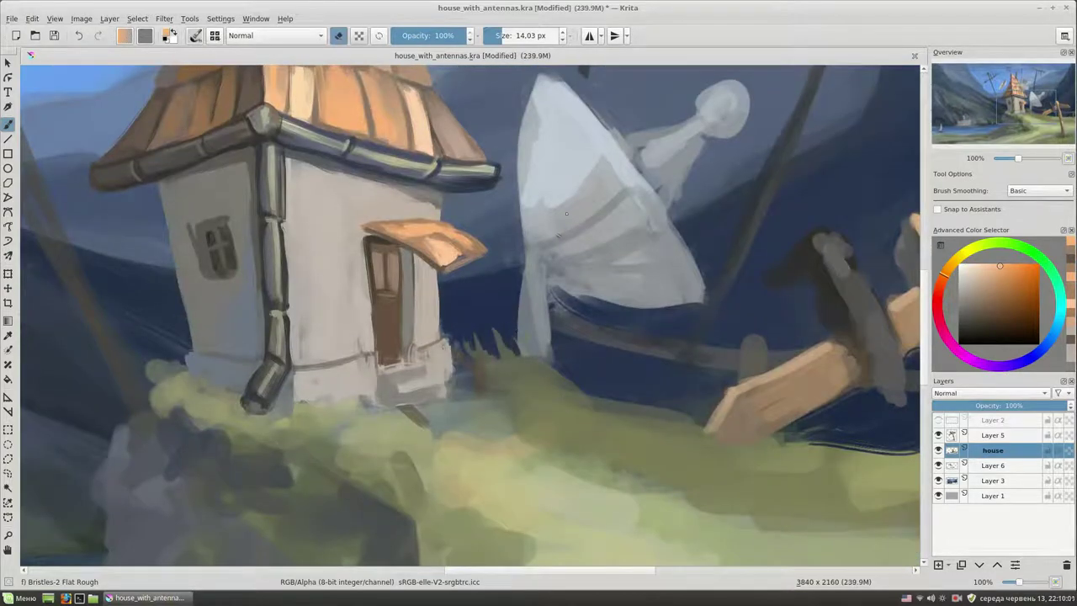
pyautogui.moveTo(527, 280)
pyautogui.mouseDown()
pyautogui.moveTo(543, 341)
pyautogui.moveTo(574, 298)
pyautogui.mouseUp()
pyautogui.moveTo(704, 325)
pyautogui.mouseDown()
pyautogui.moveTo(525, 361)
pyautogui.moveTo(362, 268)
pyautogui.moveTo(361, 278)
pyautogui.mouseUp()
pyautogui.press('e')
# Step: Add light beige brushwork on the front wall around the door
pyautogui.moveTo(370, 226)
pyautogui.mouseDown()
pyautogui.moveTo(406, 286)
pyautogui.moveTo(389, 357)
pyautogui.mouseUp()
pyautogui.moveTo(349, 311); pyautogui.dragTo(367, 395)
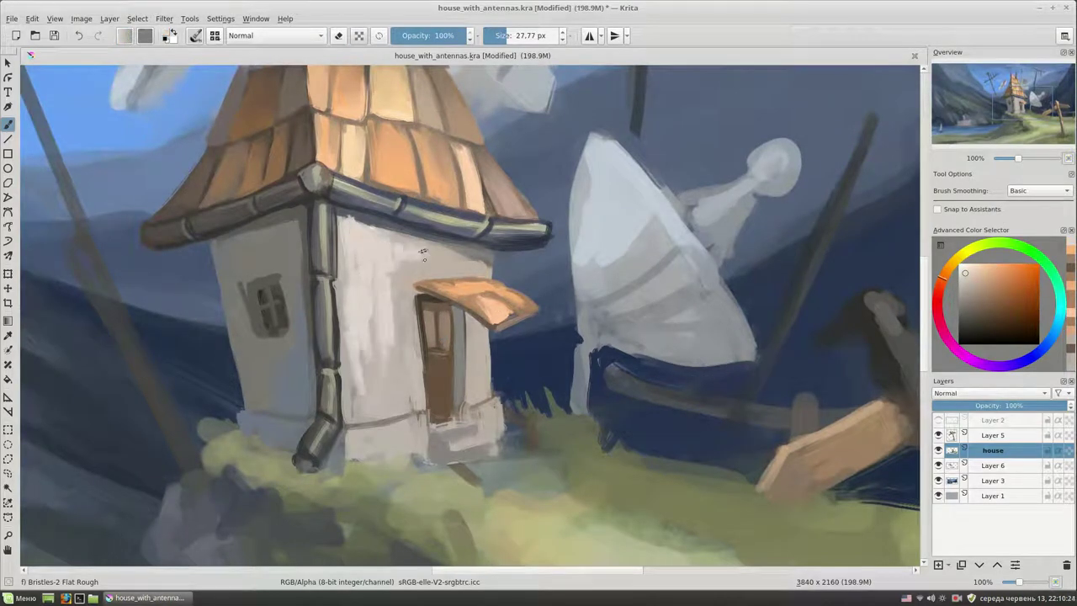
pyautogui.moveTo(393, 244); pyautogui.dragTo(441, 235)
pyautogui.keyDown('ctrl'); pyautogui.click(349, 217); pyautogui.keyUp('ctrl')
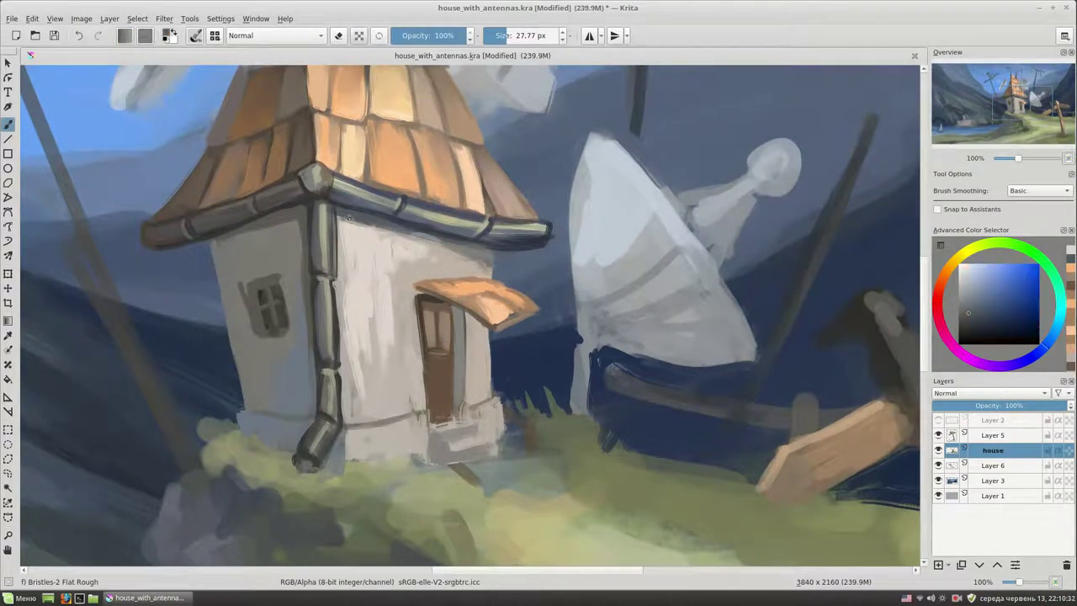
pyautogui.press('-')
pyautogui.press('-')
pyautogui.keyDown('ctrl'); pyautogui.click(432, 348); pyautogui.keyUp('ctrl')
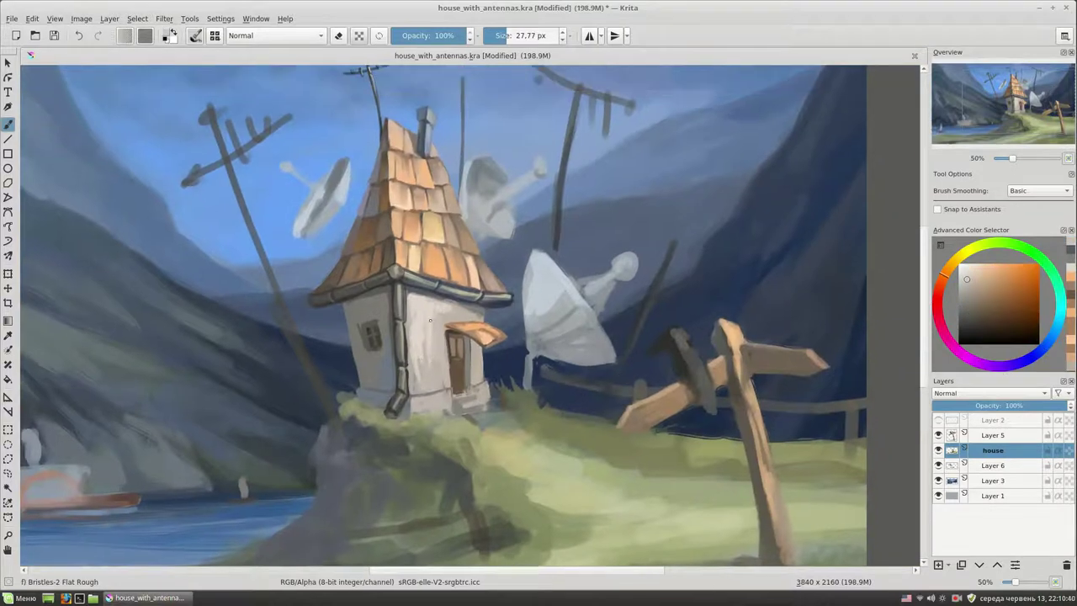
# Step: Paint light grass strokes along the base of the house
pyautogui.keyDown('ctrl'); pyautogui.click(430, 320); pyautogui.keyUp('ctrl')
pyautogui.keyDown('ctrl'); pyautogui.scroll(1, 408, 362); pyautogui.keyUp('ctrl')
pyautogui.keyDown('ctrl'); pyautogui.scroll(1, 408, 362); pyautogui.keyUp('ctrl')
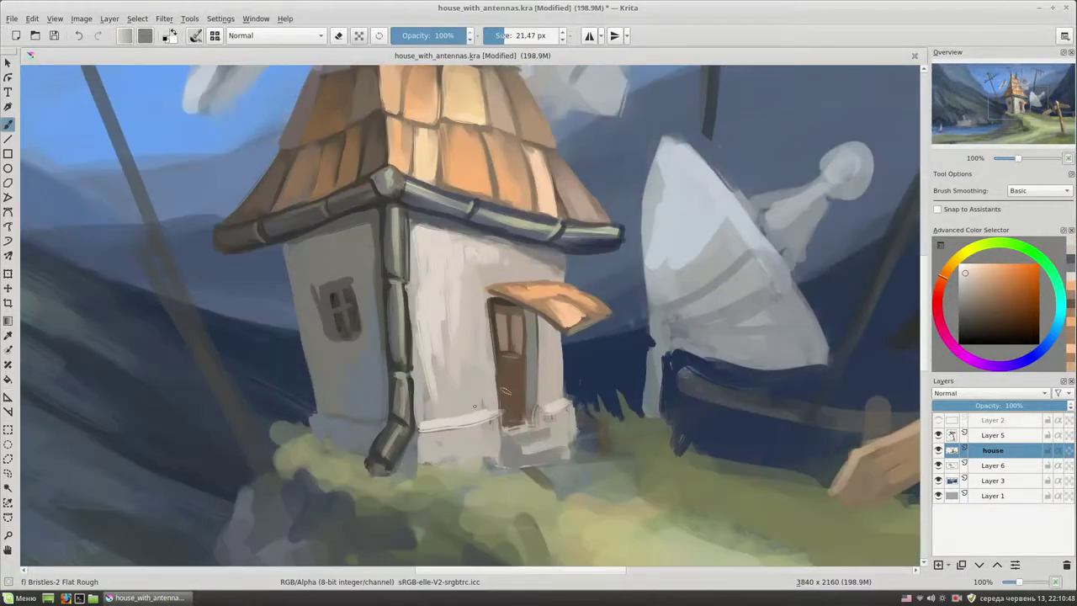
pyautogui.keyDown('ctrl'); pyautogui.click(550, 434); pyautogui.keyUp('ctrl')
pyautogui.keyDown('ctrl'); pyautogui.click(387, 319); pyautogui.keyUp('ctrl')
pyautogui.keyDown('ctrl'); pyautogui.click(387, 379); pyautogui.keyUp('ctrl')
pyautogui.keyDown('ctrl'); pyautogui.scroll(-2, 387, 379); pyautogui.keyUp('ctrl')
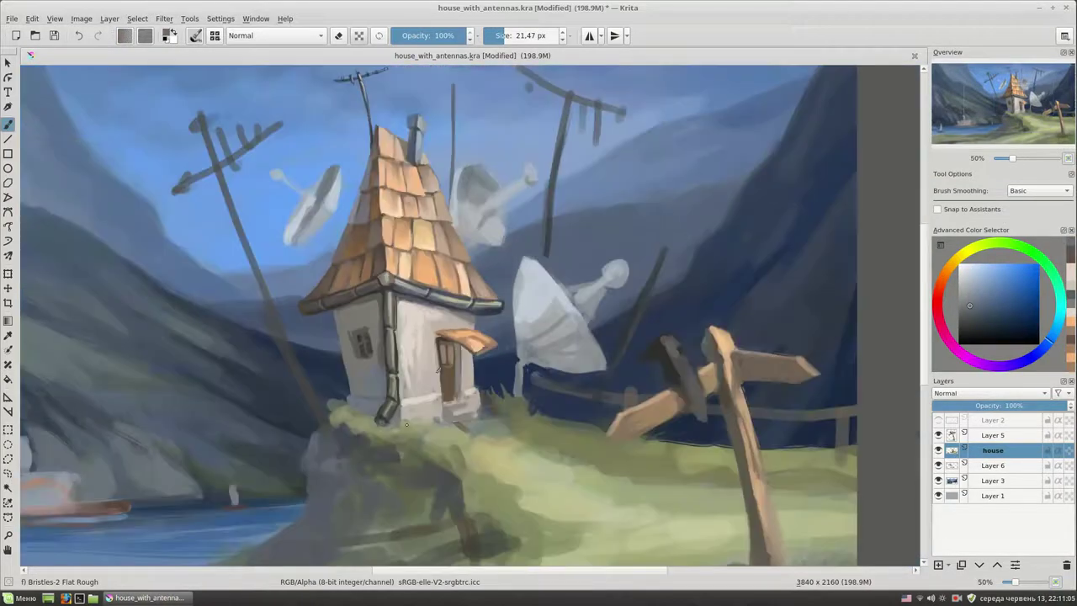
pyautogui.moveTo(407, 426); pyautogui.dragTo(538, 307)
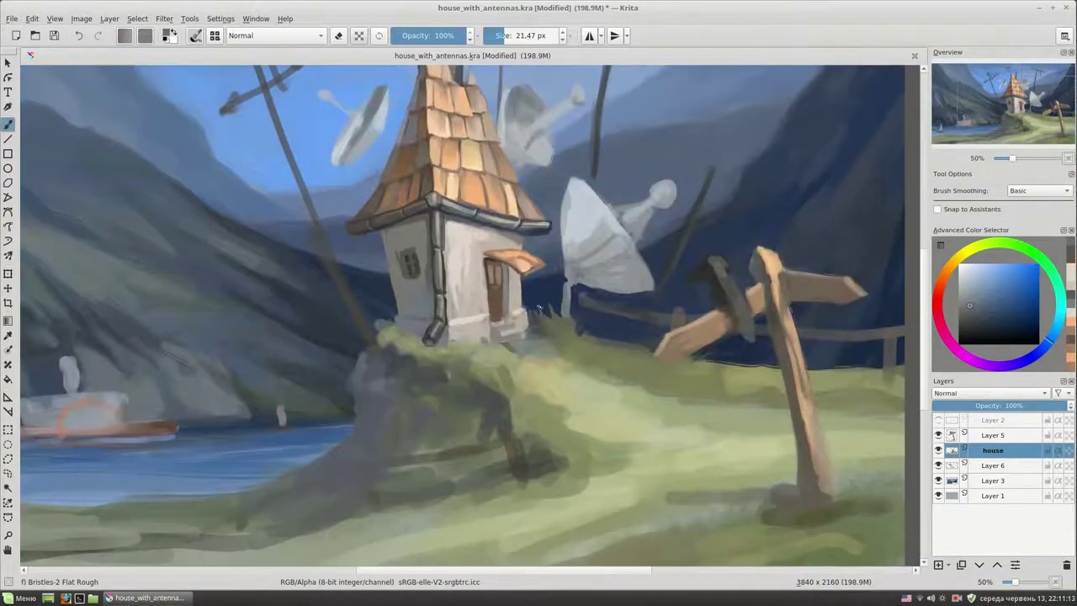
pyautogui.keyDown('ctrl'); pyautogui.scroll(2, 421, 305); pyautogui.keyUp('ctrl')
pyautogui.moveTo(425, 346); pyautogui.dragTo(382, 348)
pyautogui.press('e')
pyautogui.press('e')
pyautogui.keyDown('ctrl'); pyautogui.click(432, 383); pyautogui.keyUp('ctrl')
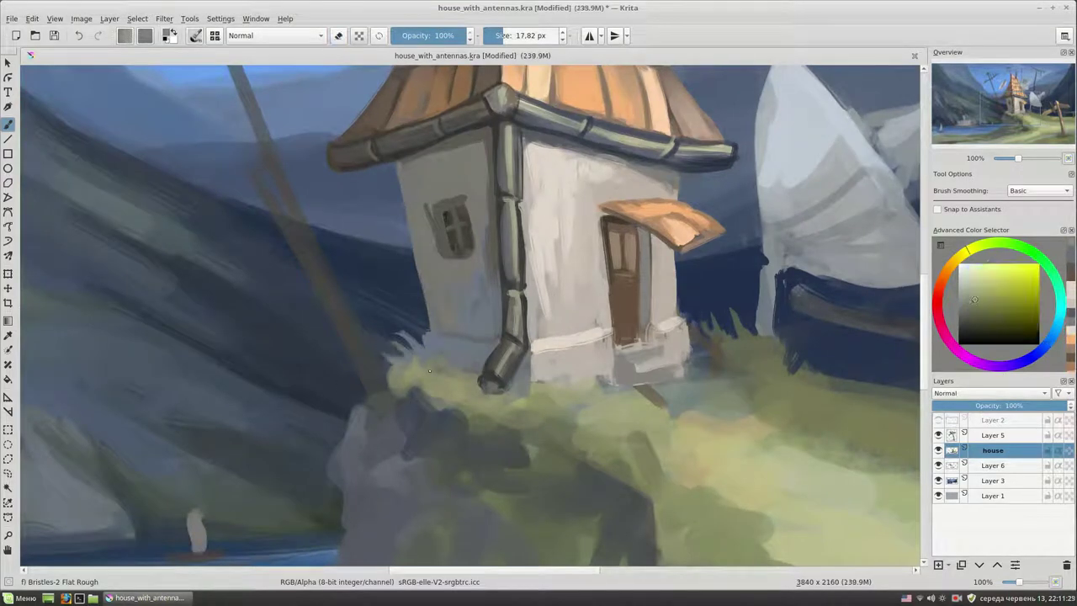
# Step: Extend the left antenna pole stroke down to the hill
pyautogui.keyDown('ctrl'); pyautogui.scroll(-2, 399, 376); pyautogui.keyUp('ctrl')
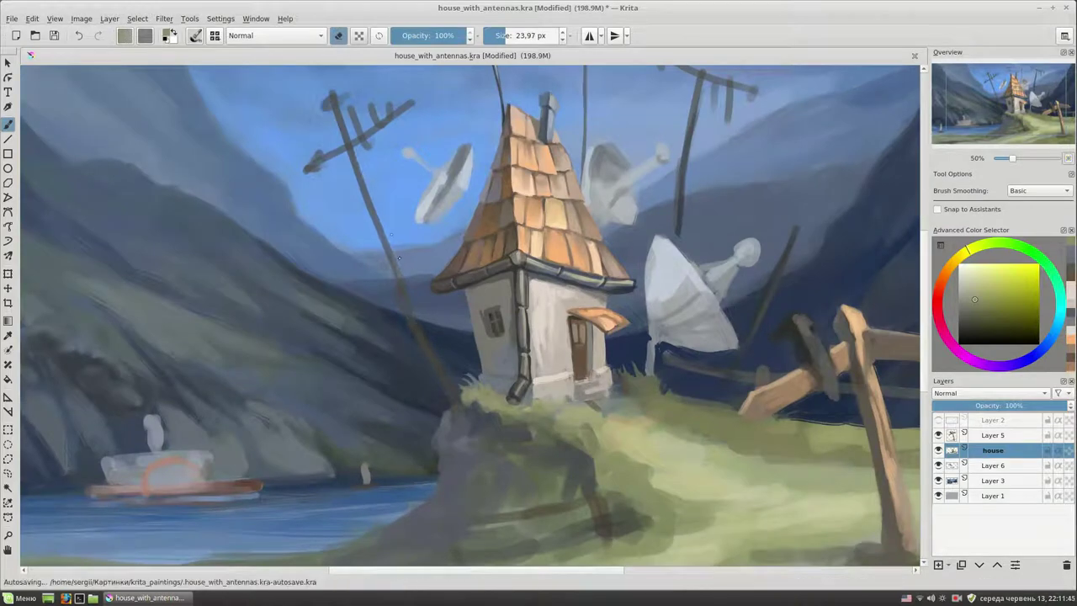
pyautogui.moveTo(339, 111); pyautogui.dragTo(364, 249)
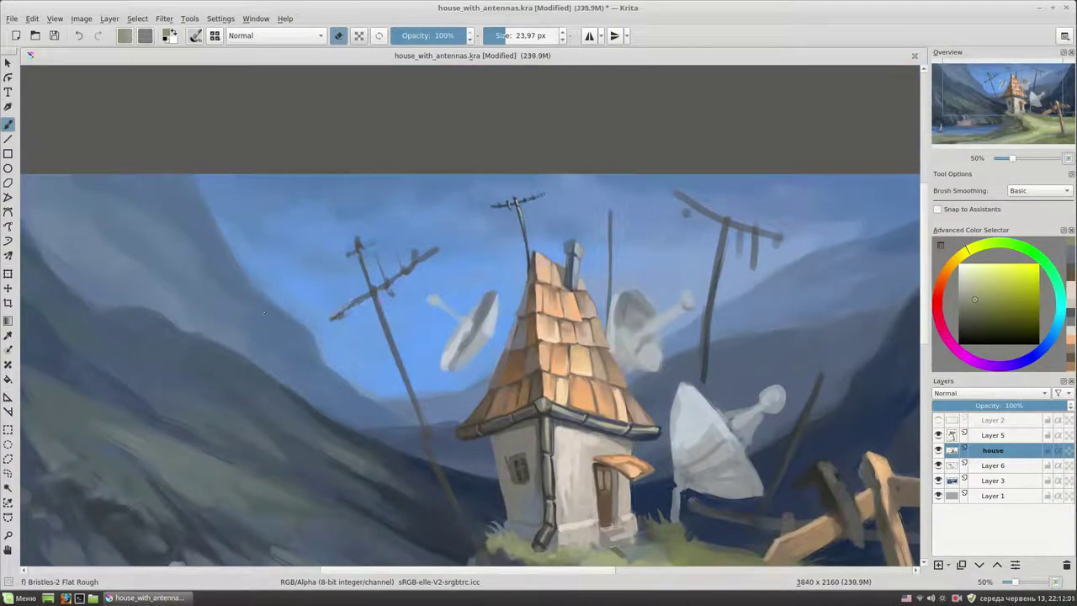
pyautogui.moveTo(263, 312); pyautogui.dragTo(260, 280)
pyautogui.keyDown('ctrl'); pyautogui.click(421, 310); pyautogui.keyUp('ctrl')
pyautogui.press('e')
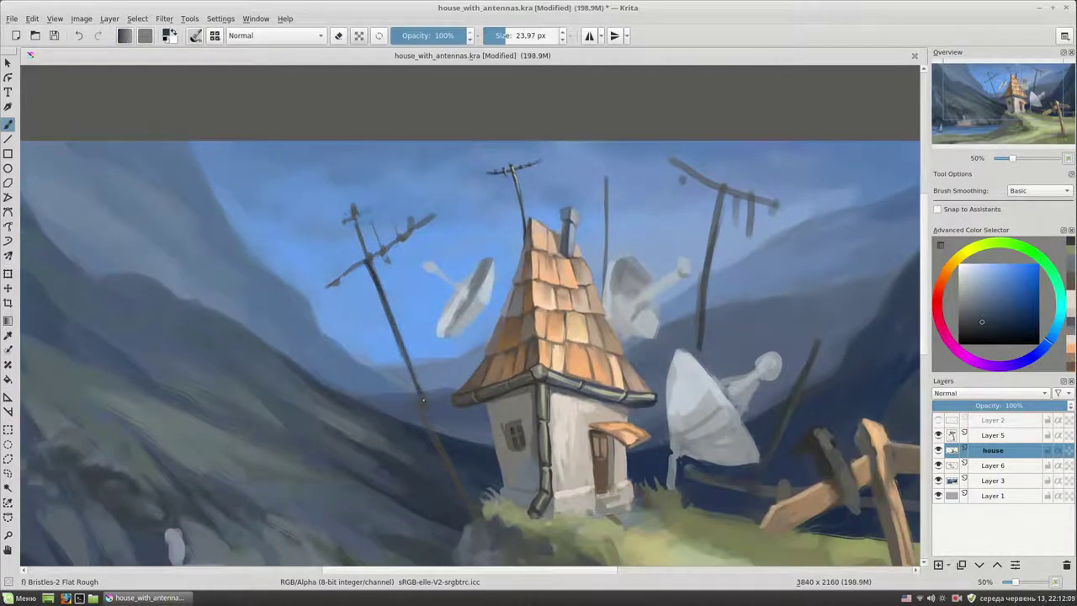
pyautogui.moveTo(491, 476); pyautogui.dragTo(563, 327)
pyautogui.moveTo(416, 362); pyautogui.dragTo(461, 446)
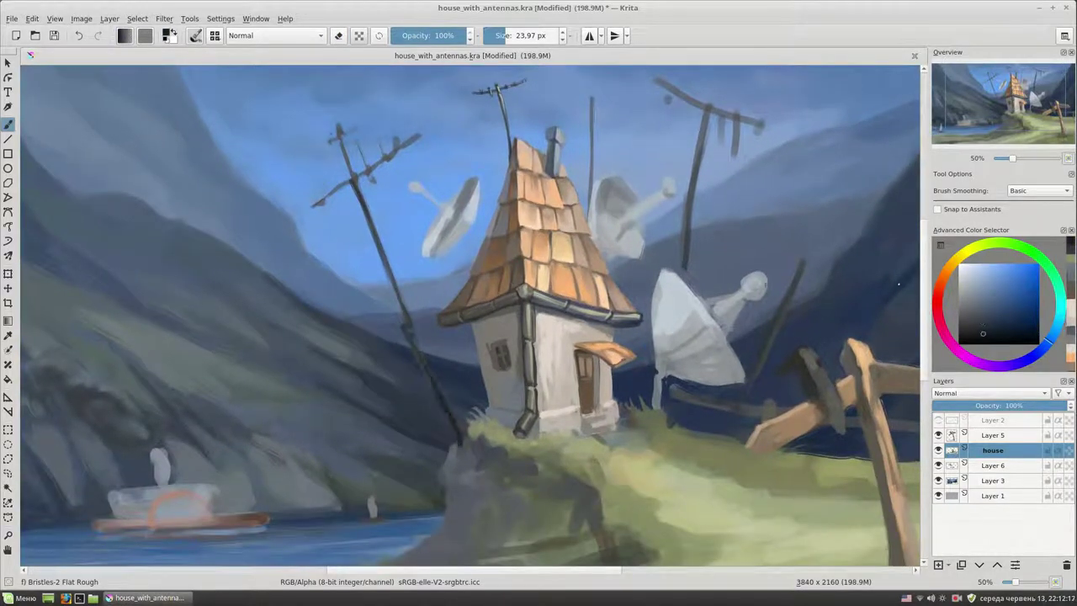
pyautogui.keyDown('ctrl'); pyautogui.click(357, 178); pyautogui.keyUp('ctrl')
pyautogui.moveTo(353, 220); pyautogui.dragTo(361, 257)
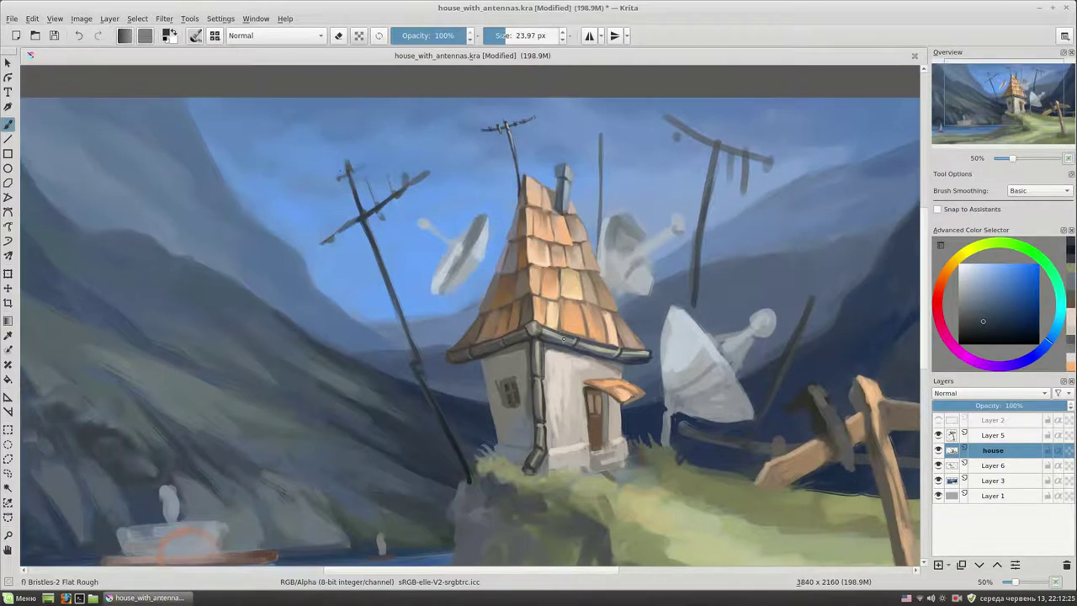
pyautogui.scroll(5, 564, 340)
pyautogui.press('[')
pyautogui.press('[')
pyautogui.keyDown('ctrl'); pyautogui.click(270, 159); pyautogui.keyUp('ctrl')
# Step: Paint dark blue-grey crossbars along the left antenna's diagonal boom with a smaller brush
pyautogui.scroll(3, 396, 240)
pyautogui.press('[')
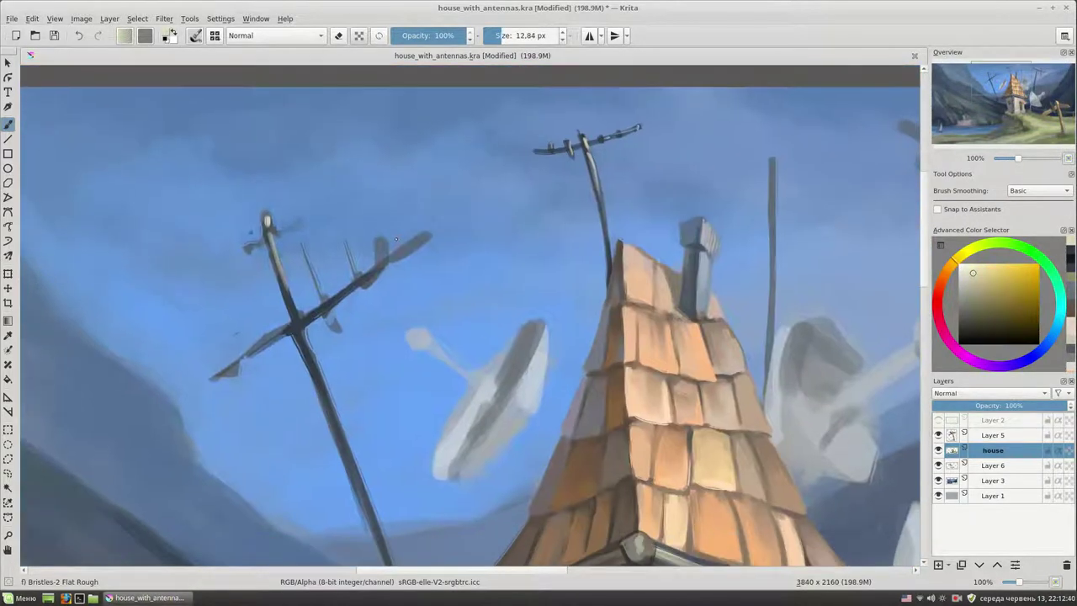
pyautogui.moveTo(347, 438); pyautogui.dragTo(336, 320)
pyautogui.moveTo(389, 494); pyautogui.dragTo(350, 288)
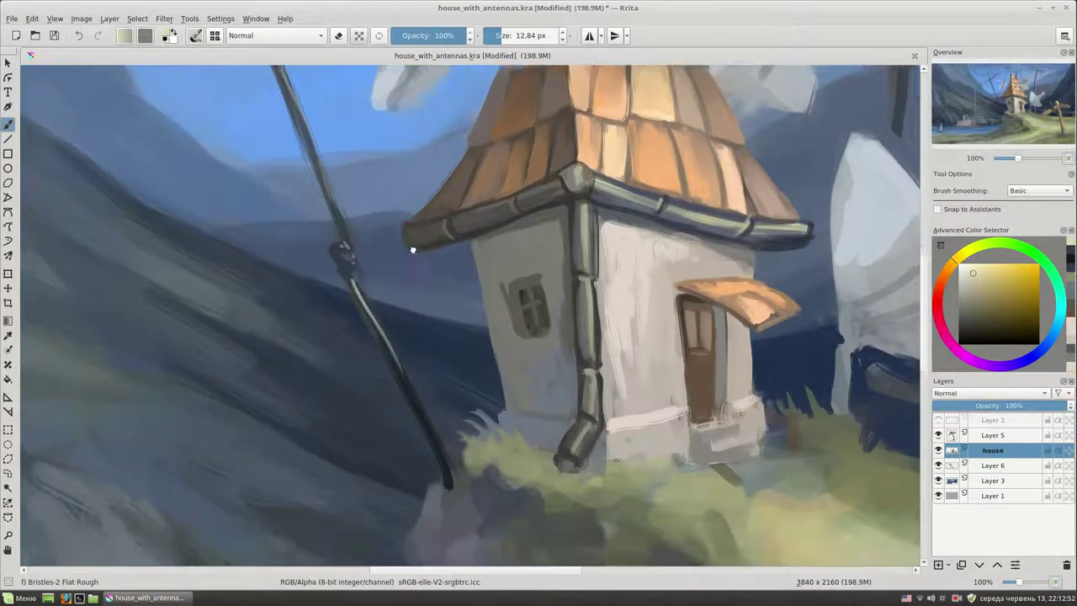
pyautogui.moveTo(412, 243); pyautogui.dragTo(371, 269)
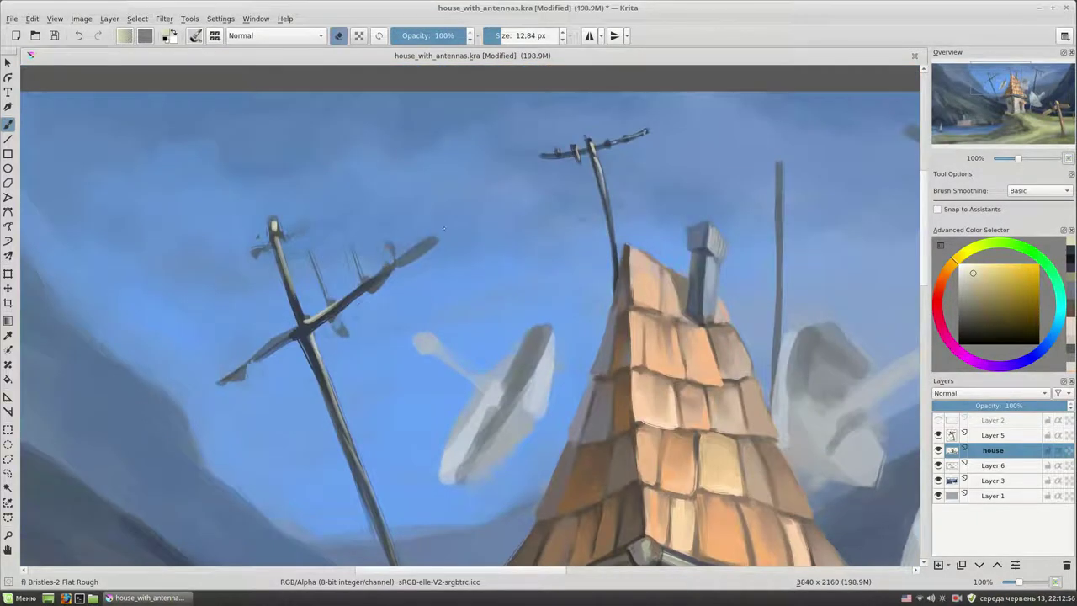
pyautogui.press('e')
pyautogui.keyDown('ctrl'); pyautogui.click(341, 324); pyautogui.keyUp('ctrl')
pyautogui.moveTo(336, 316); pyautogui.dragTo(353, 362)
pyautogui.moveTo(349, 246); pyautogui.dragTo(380, 308)
pyautogui.moveTo(387, 241); pyautogui.dragTo(408, 286)
pyautogui.moveTo(318, 271); pyautogui.dragTo(352, 337)
pyautogui.moveTo(357, 268); pyautogui.dragTo(375, 306)
# Step: Add small dark vertical prongs and light highlights to the left antenna elements
pyautogui.press('e')
pyautogui.moveTo(262, 318); pyautogui.dragTo(286, 376)
pyautogui.moveTo(259, 316); pyautogui.dragTo(269, 344)
pyautogui.moveTo(243, 340); pyautogui.dragTo(250, 360)
pyautogui.moveTo(324, 278); pyautogui.dragTo(344, 313)
pyautogui.moveTo(364, 284); pyautogui.dragTo(375, 298)
pyautogui.moveTo(401, 256); pyautogui.dragTo(394, 266)
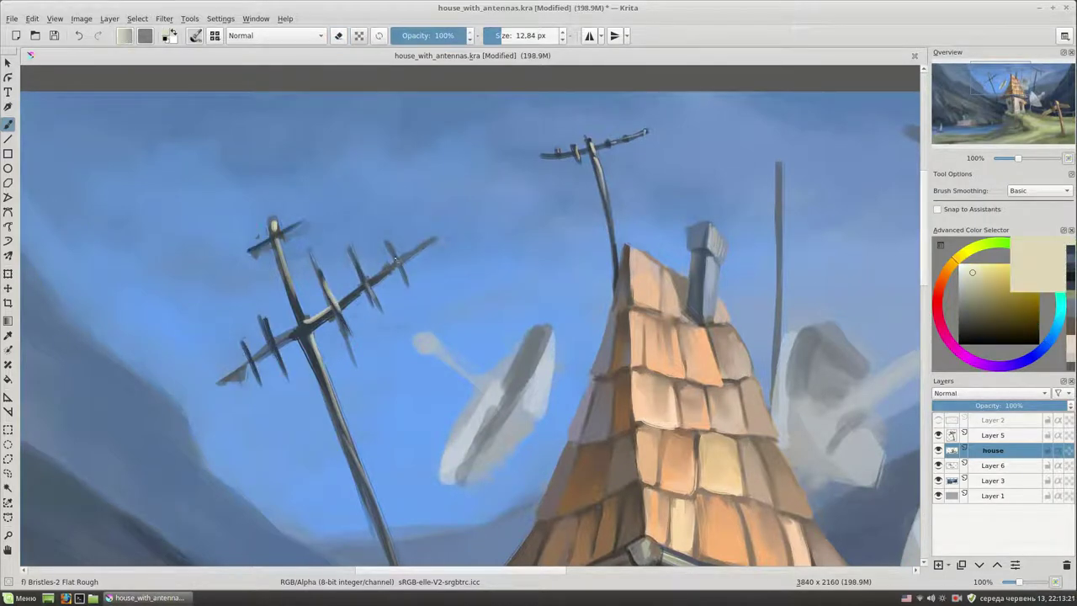
# Step: Paint darker green grass tufts on the hill with an enlarged brush
pyautogui.scroll(-2, 287, 321)
pyautogui.scroll(-2, 441, 303)
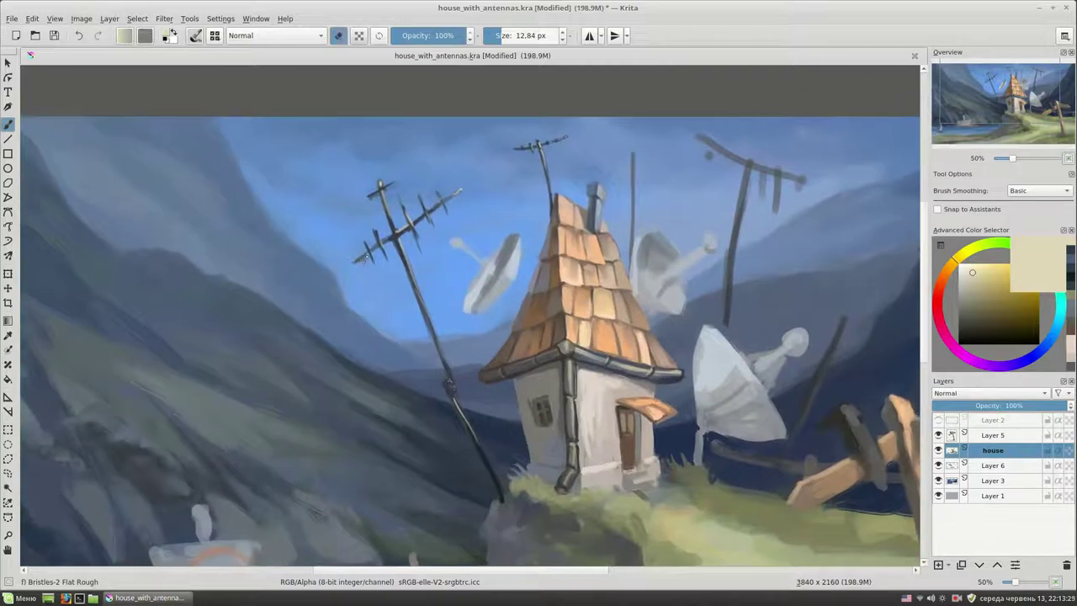
pyautogui.scroll(1, 477, 426)
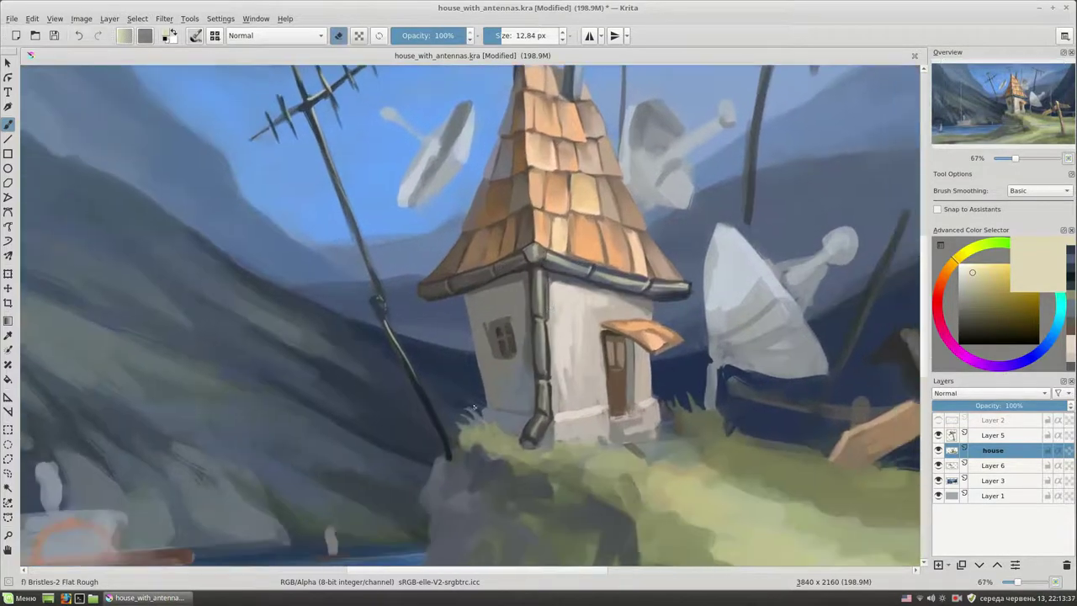
pyautogui.moveTo(461, 436); pyautogui.dragTo(454, 431)
pyautogui.keyDown('ctrl'); pyautogui.click(452, 430); pyautogui.keyUp('ctrl')
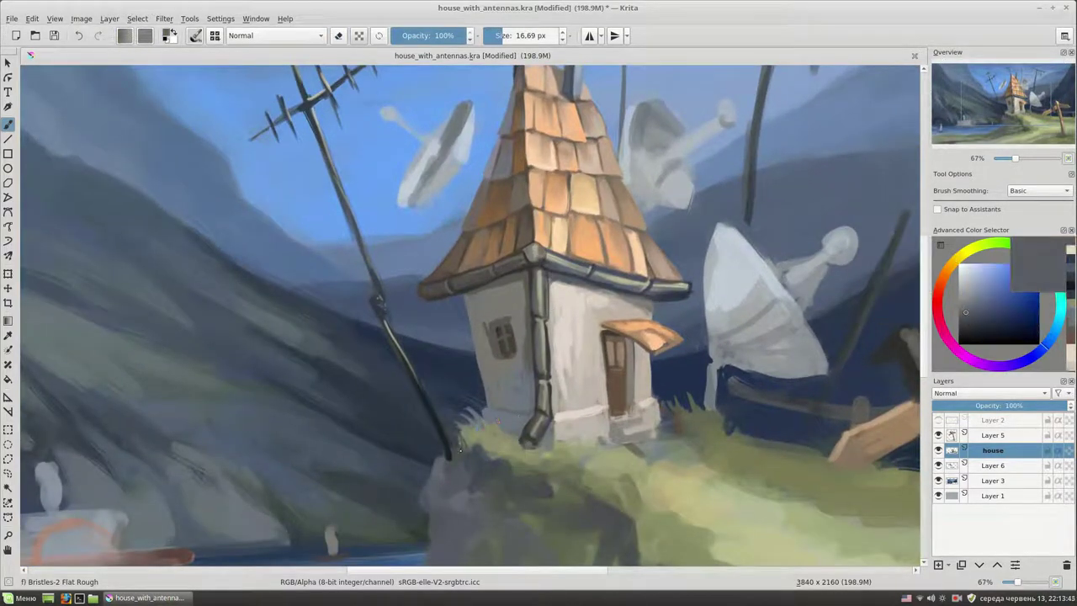
pyautogui.keyDown('ctrl'); pyautogui.click(522, 484); pyautogui.keyUp('ctrl')
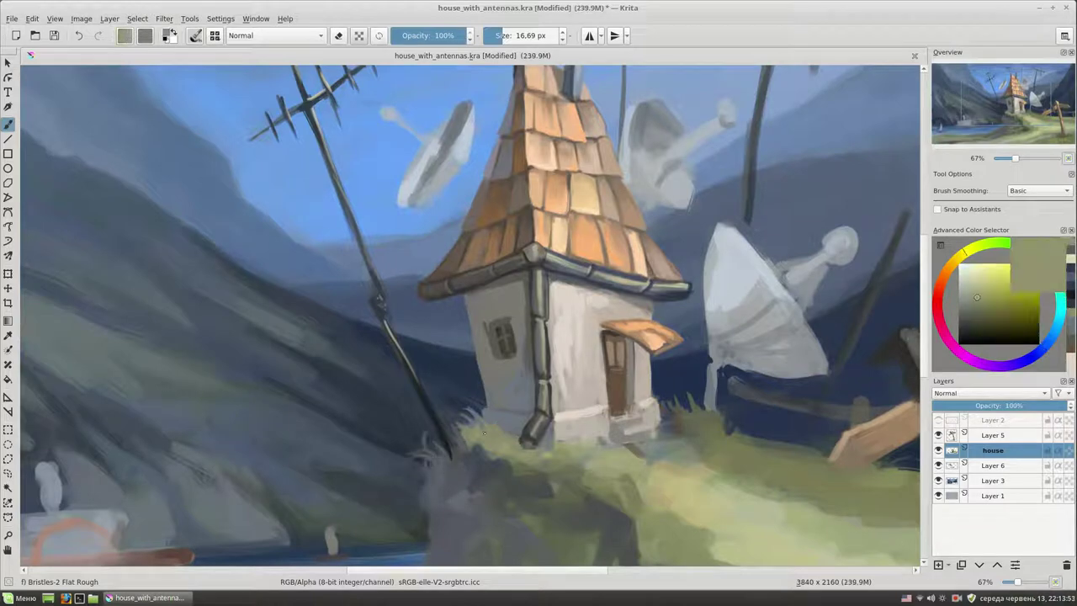
pyautogui.moveTo(515, 485); pyautogui.dragTo(480, 367)
pyautogui.moveTo(509, 312); pyautogui.dragTo(589, 560)
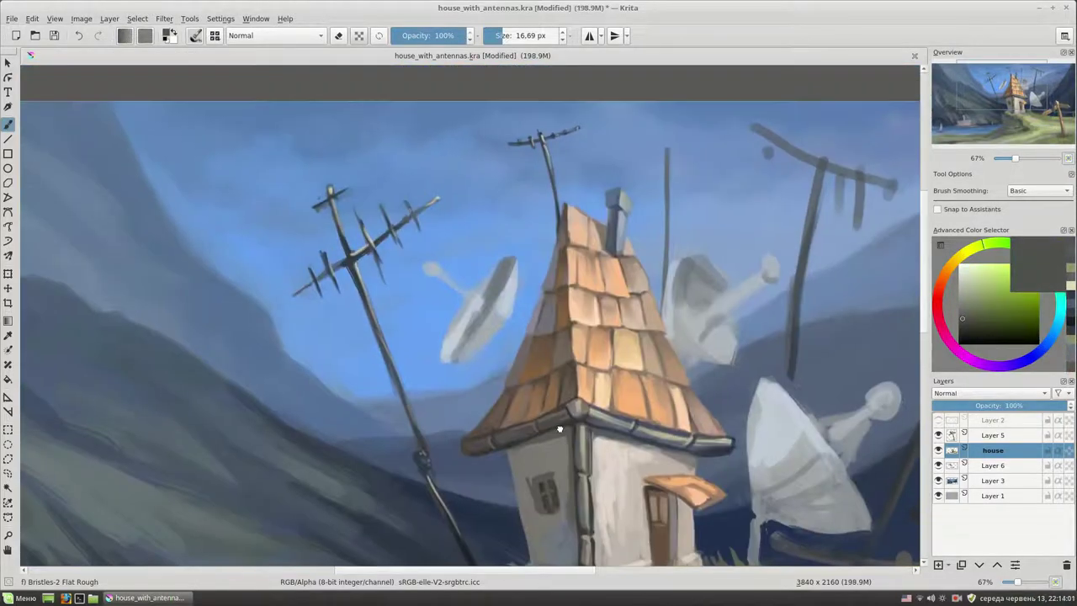
# Step: Shade the dish's edge dark blue and brighten its lower-left and upper-right areas
pyautogui.scroll(1, 534, 411)
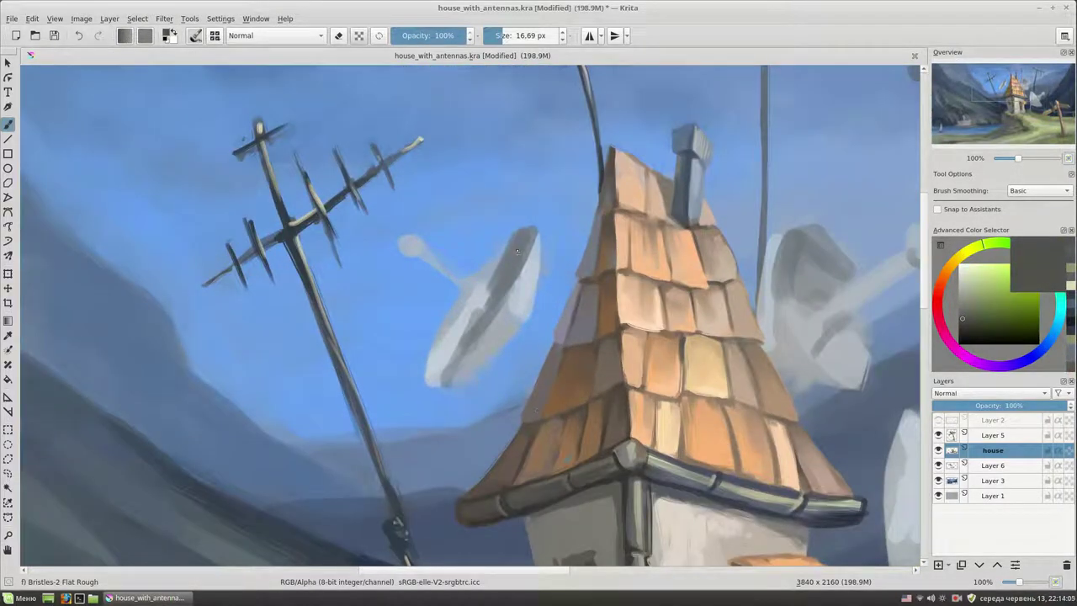
pyautogui.keyDown('ctrl'); pyautogui.click(519, 236); pyautogui.keyUp('ctrl')
pyautogui.keyDown('ctrl'); pyautogui.click(527, 253); pyautogui.keyUp('ctrl')
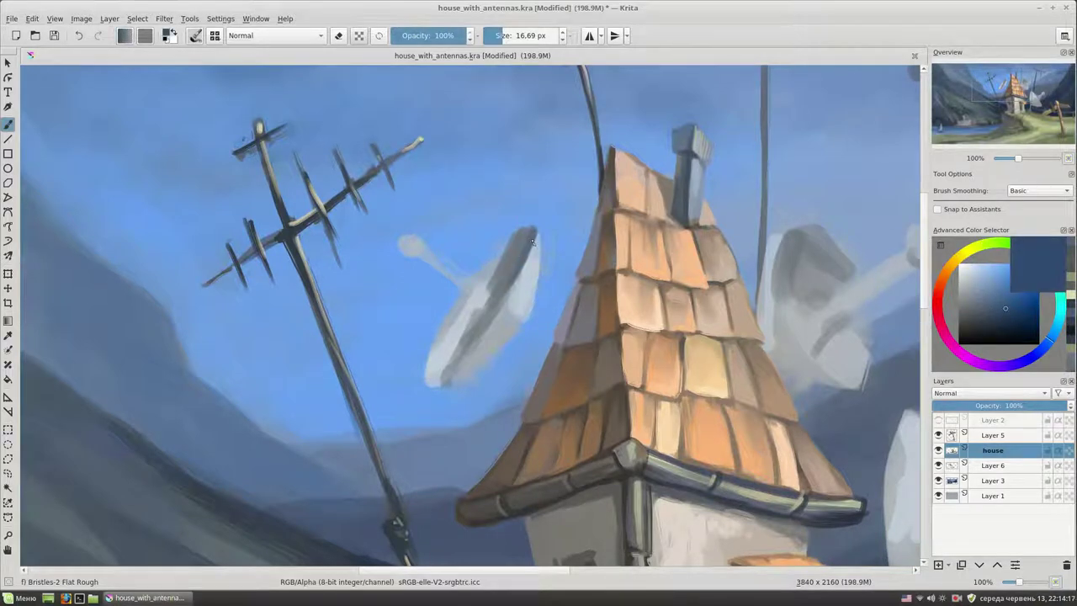
pyautogui.moveTo(533, 234); pyautogui.dragTo(461, 349)
pyautogui.keyDown('ctrl'); pyautogui.click(437, 368); pyautogui.keyUp('ctrl')
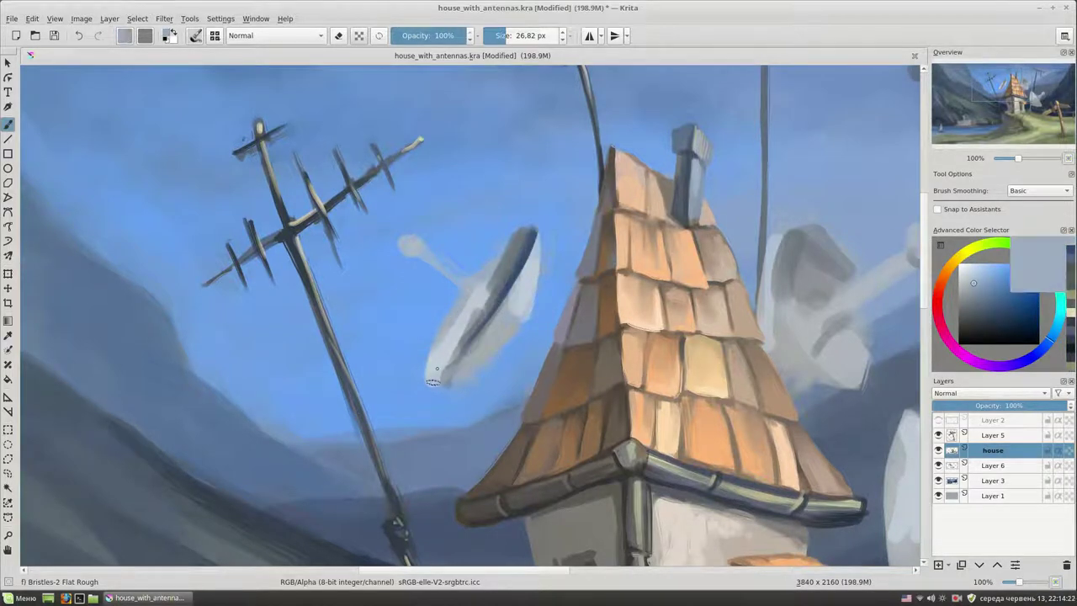
pyautogui.keyDown('ctrl'); pyautogui.click(490, 268); pyautogui.keyUp('ctrl')
pyautogui.moveTo(450, 370); pyautogui.dragTo(512, 296)
# Step: Paint a pale grey-blue feed arm across the dish
pyautogui.keyDown('ctrl'); pyautogui.click(489, 261); pyautogui.keyUp('ctrl')
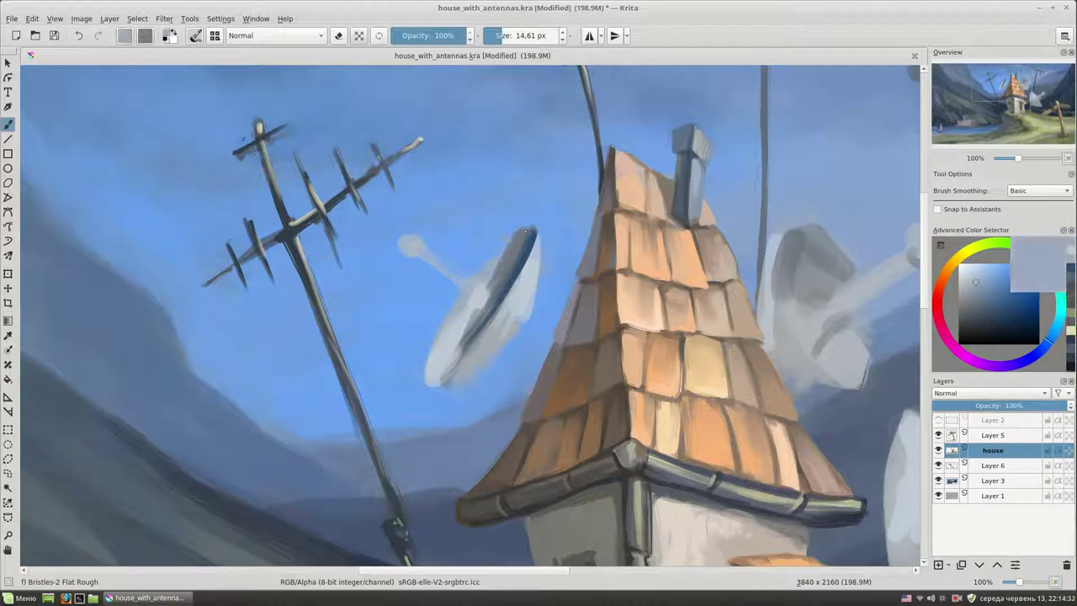
pyautogui.keyDown('ctrl'); pyautogui.click(904, 278); pyautogui.keyUp('ctrl')
pyautogui.moveTo(413, 244); pyautogui.dragTo(480, 289)
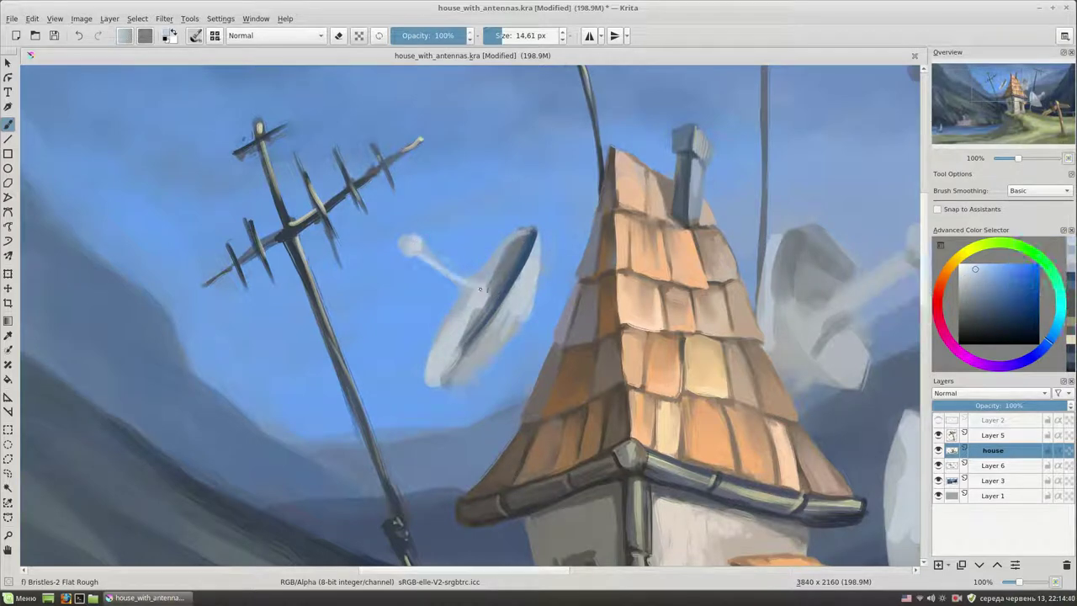
pyautogui.keyDown('ctrl'); pyautogui.click(418, 255); pyautogui.keyUp('ctrl')
pyautogui.press('e')
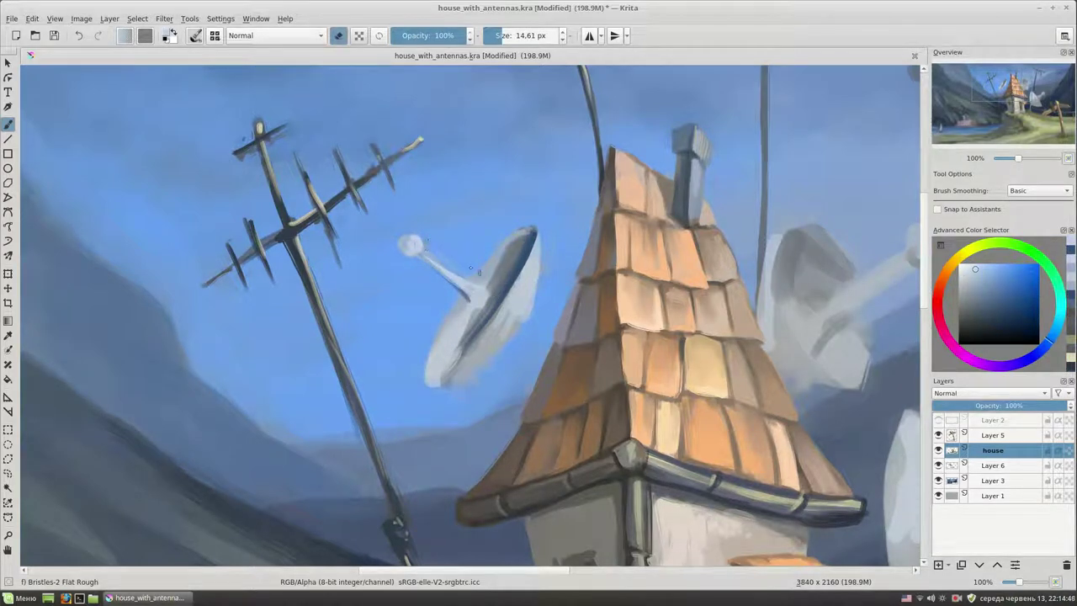
pyautogui.press('e')
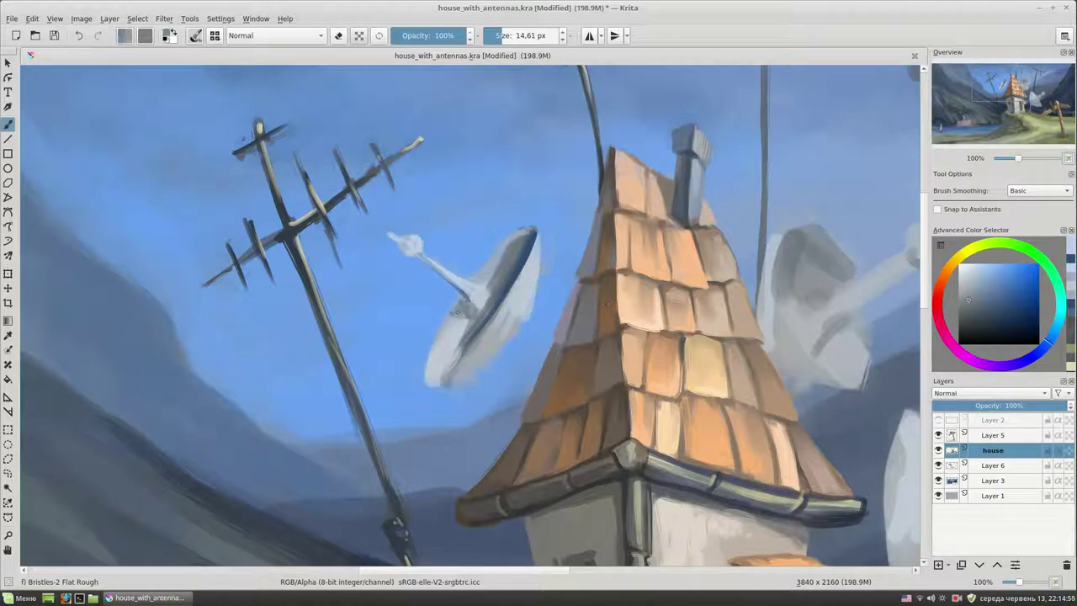
# Step: Brighten the dish's lower part and inner face with lighter tones
pyautogui.keyDown('ctrl'); pyautogui.click(472, 336); pyautogui.keyUp('ctrl')
pyautogui.moveTo(434, 379); pyautogui.dragTo(478, 340)
pyautogui.moveTo(505, 299)
pyautogui.mouseDown()
pyautogui.moveTo(472, 358)
pyautogui.moveTo(440, 375)
pyautogui.mouseUp()
pyautogui.keyDown('ctrl'); pyautogui.click(471, 361); pyautogui.keyUp('ctrl')
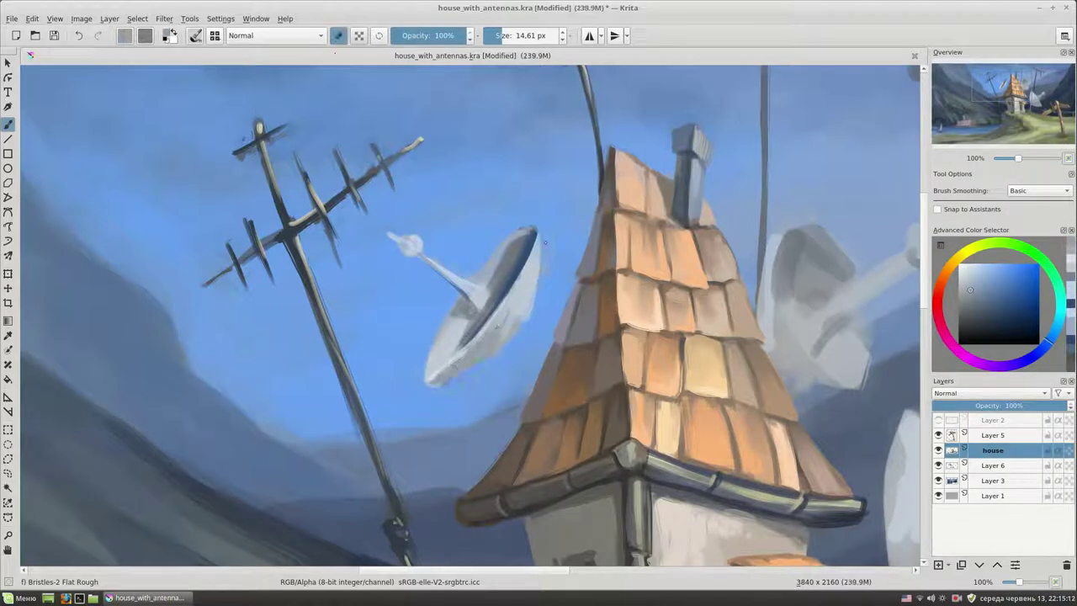
# Step: With a smaller brush, paint pale highlights along the dish rim
pyautogui.press('[')
pyautogui.keyDown('ctrl'); pyautogui.click(454, 336); pyautogui.keyUp('ctrl')
pyautogui.moveTo(431, 379); pyautogui.dragTo(434, 341)
pyautogui.moveTo(535, 234); pyautogui.dragTo(518, 282)
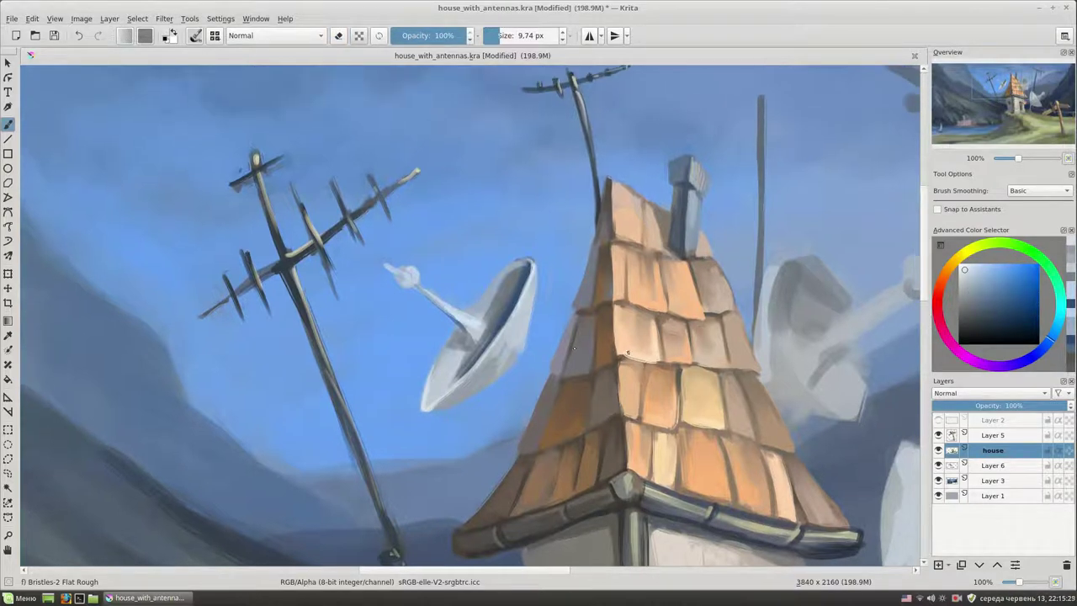
# Step: Paint a pale support arm below the dish, darkened where it meets the roof
pyautogui.keyDown('ctrl'); pyautogui.click(519, 363); pyautogui.keyUp('ctrl')
pyautogui.moveTo(542, 425)
pyautogui.mouseDown()
pyautogui.moveTo(524, 378)
pyautogui.moveTo(547, 430)
pyautogui.moveTo(539, 409)
pyautogui.mouseUp()
pyautogui.keyDown('ctrl'); pyautogui.click(500, 292); pyautogui.keyUp('ctrl')
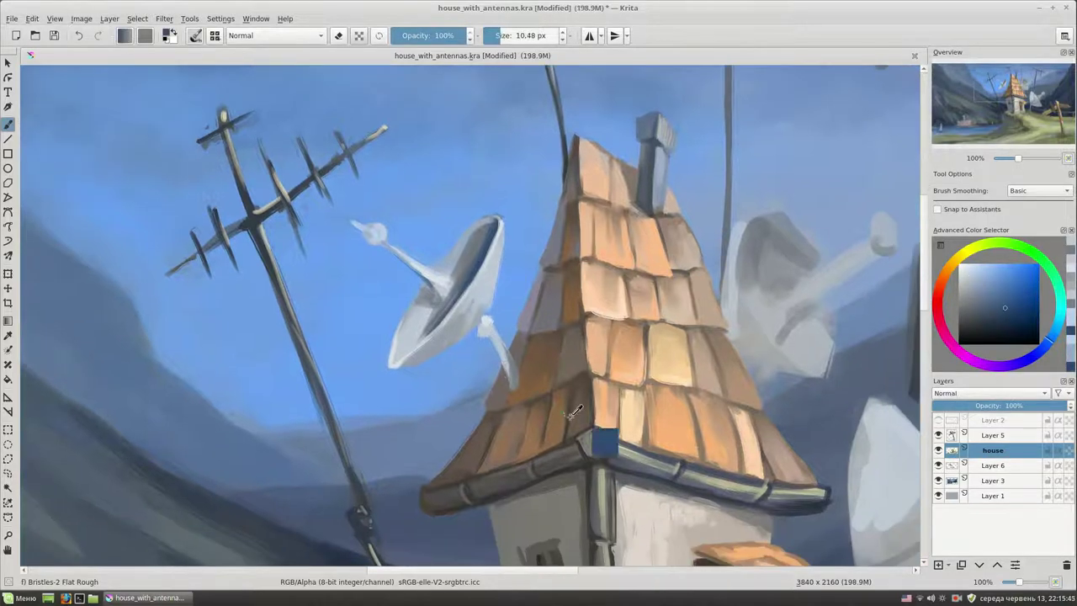
pyautogui.moveTo(510, 370); pyautogui.dragTo(515, 391)
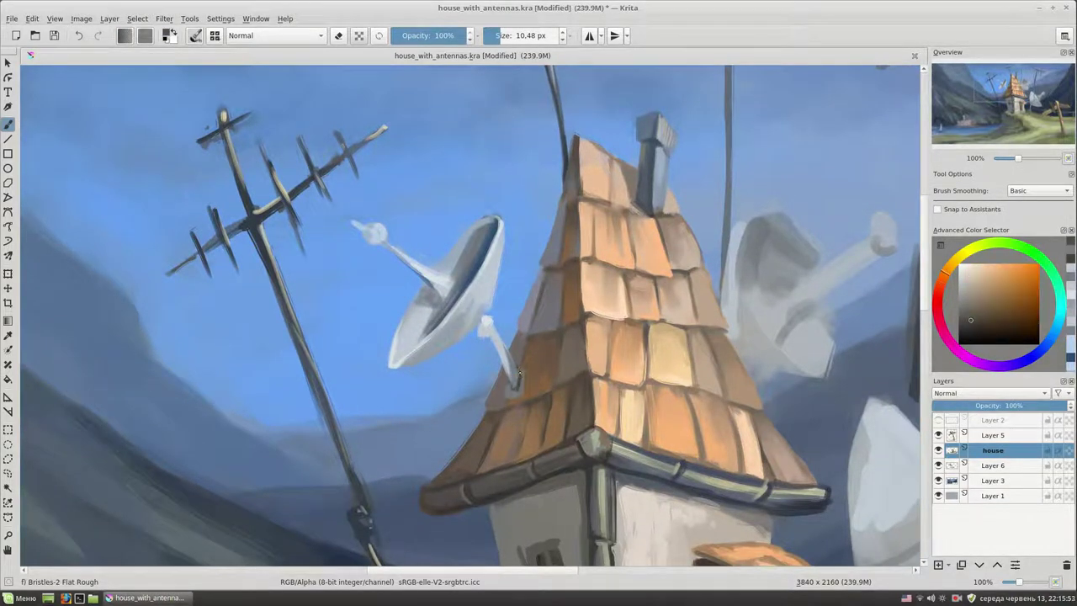
# Step: Sharpen the dish feed into a pointed tip using a lighter sampled colour
pyautogui.scroll(2, 513, 384)
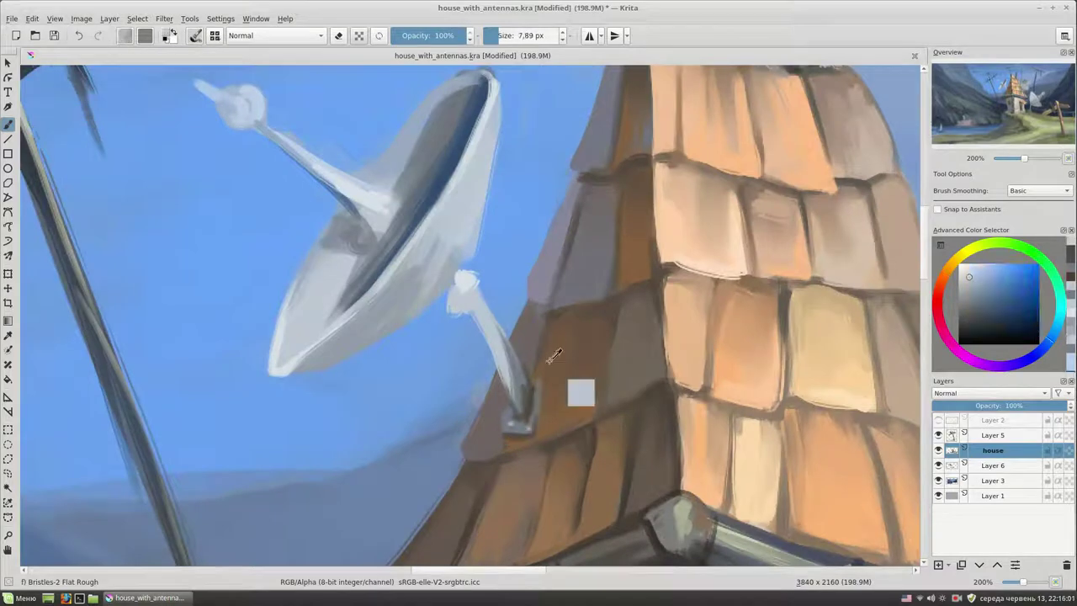
pyautogui.scroll(-3, 505, 320)
pyautogui.scroll(1, 492, 312)
pyautogui.scroll(2, 486, 305)
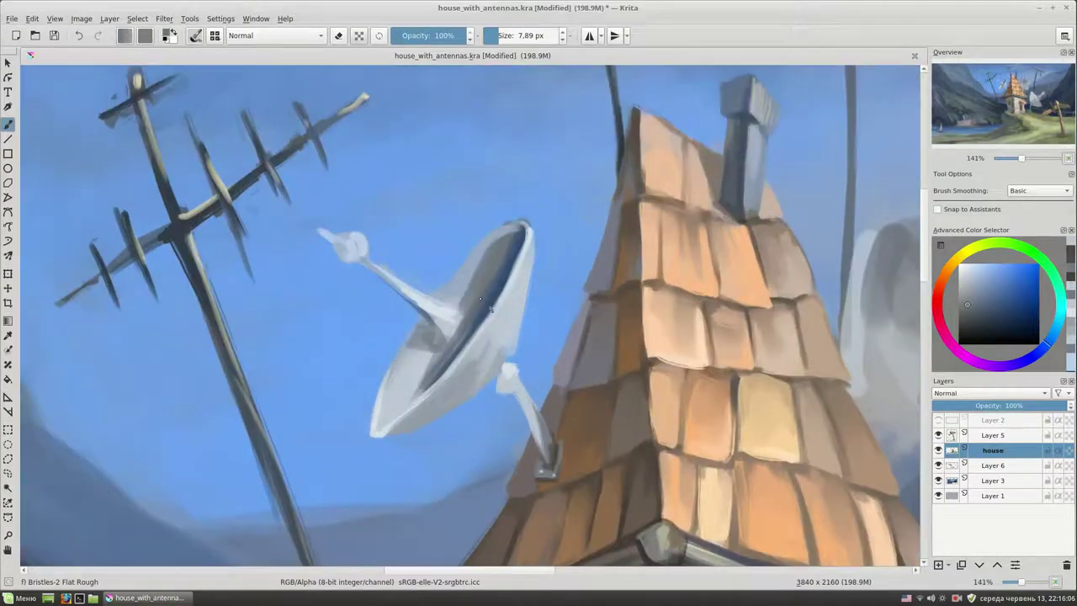
pyautogui.keyDown('ctrl'); pyautogui.click(345, 242); pyautogui.keyUp('ctrl')
pyautogui.moveTo(341, 242); pyautogui.dragTo(313, 226)
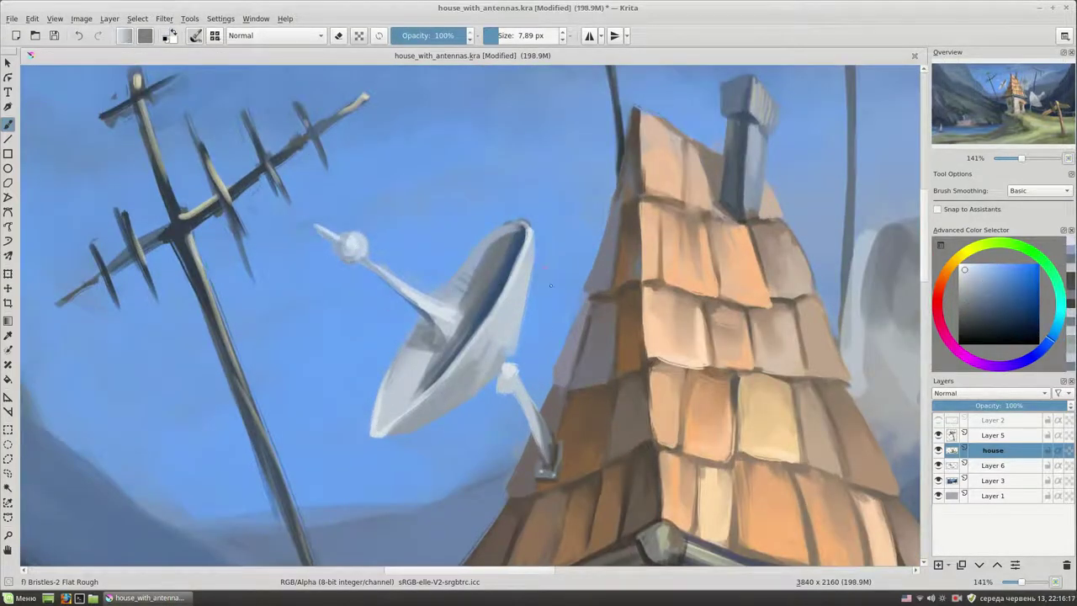
# Step: Add a pale yellow rim highlight and repaint the dish joint as a lighter knob
pyautogui.moveTo(1041, 263); pyautogui.dragTo(966, 251)
pyautogui.moveTo(508, 222); pyautogui.dragTo(527, 232)
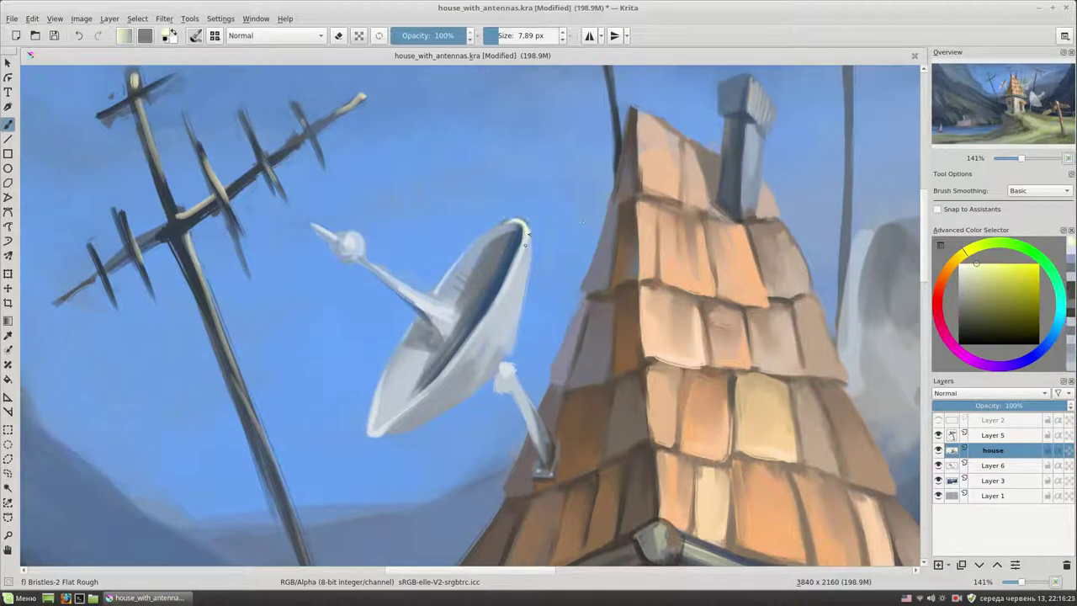
pyautogui.moveTo(510, 364)
pyautogui.mouseDown()
pyautogui.moveTo(517, 279)
pyautogui.moveTo(553, 234)
pyautogui.mouseUp()
pyautogui.keyDown('ctrl'); pyautogui.click(897, 278); pyautogui.keyUp('ctrl')
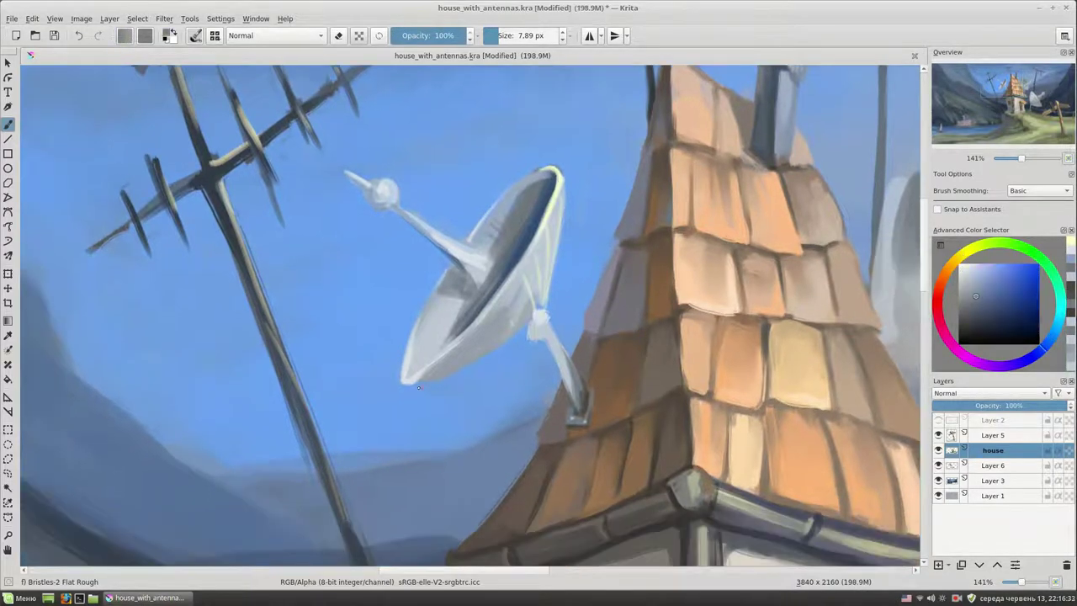
pyautogui.scroll(-4, 505, 316)
pyautogui.scroll(4, 518, 242)
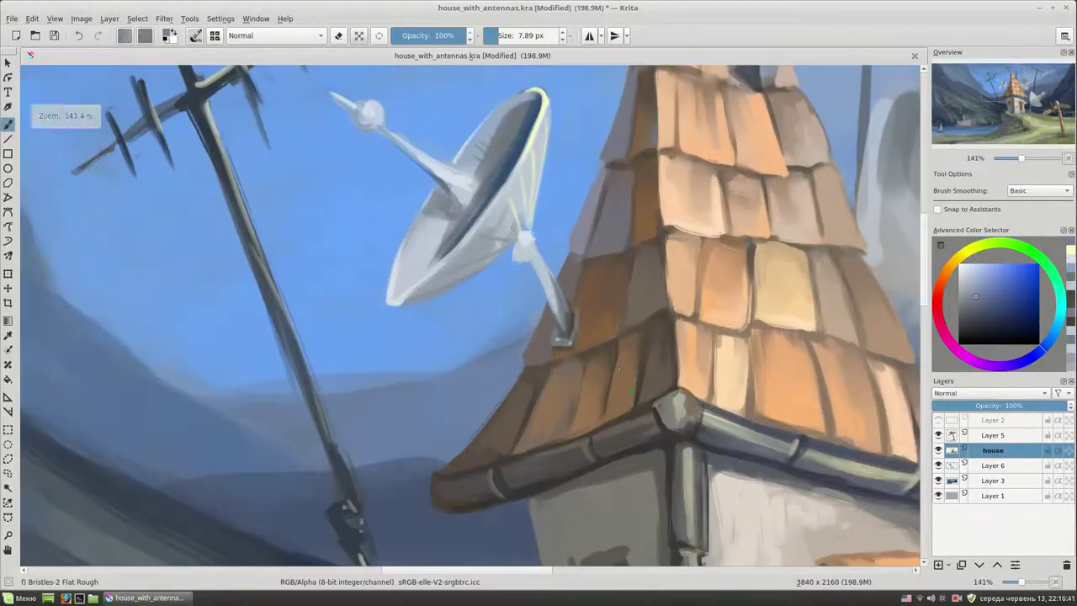
pyautogui.keyDown('ctrl'); pyautogui.click(517, 253); pyautogui.keyUp('ctrl')
pyautogui.moveTo(534, 248); pyautogui.dragTo(522, 235)
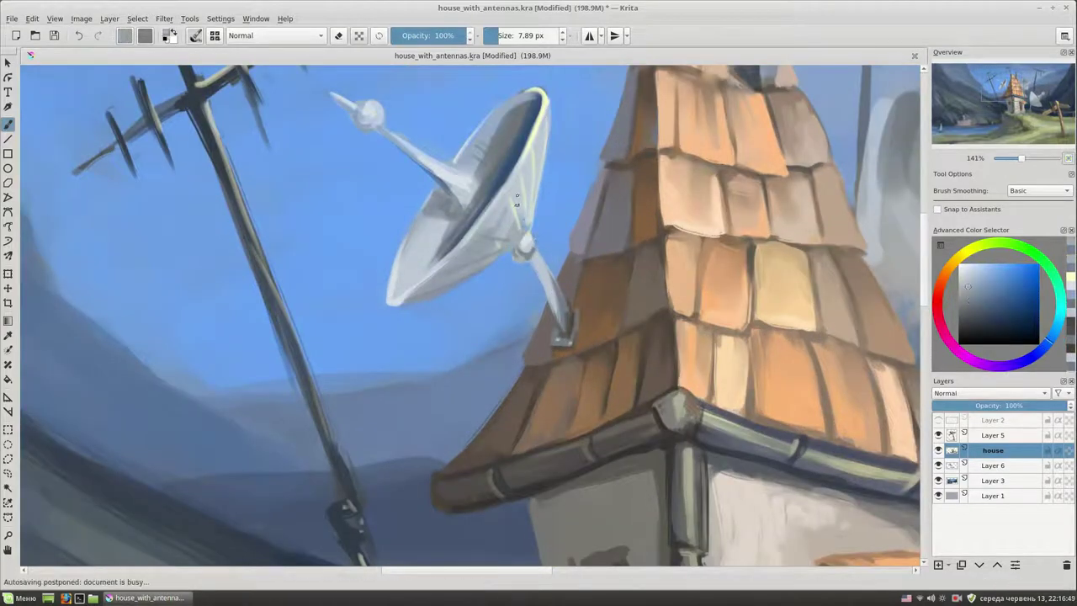
# Step: Recentre the view on the dish and roof and zoom back out
pyautogui.keyDown('ctrl'); pyautogui.click(571, 285); pyautogui.keyUp('ctrl')
pyautogui.moveTo(571, 285); pyautogui.dragTo(558, 351)
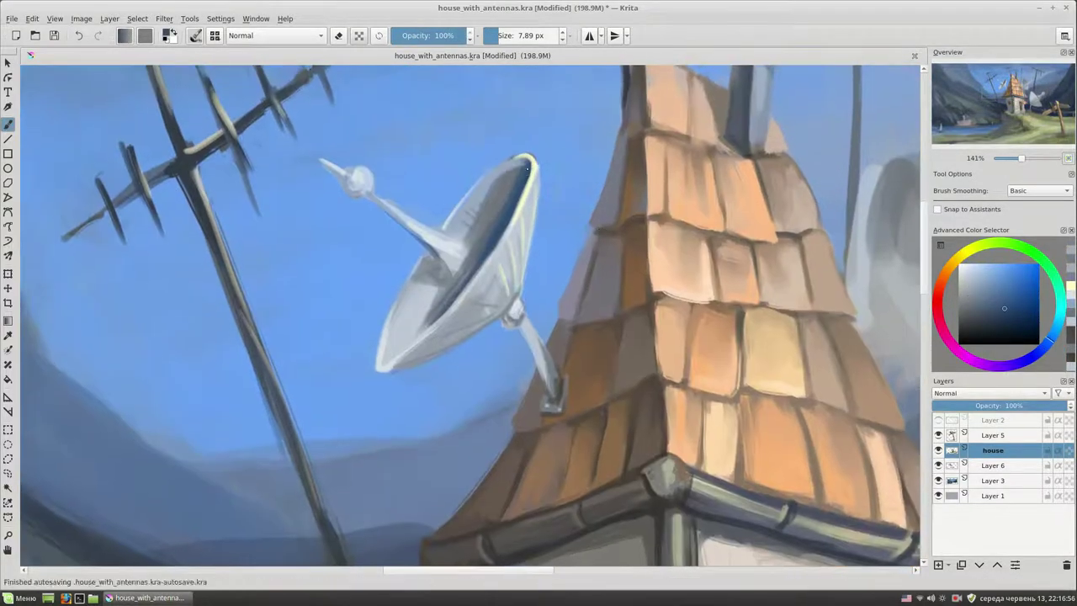
pyautogui.scroll(-2, 509, 177)
pyautogui.scroll(-2, 492, 202)
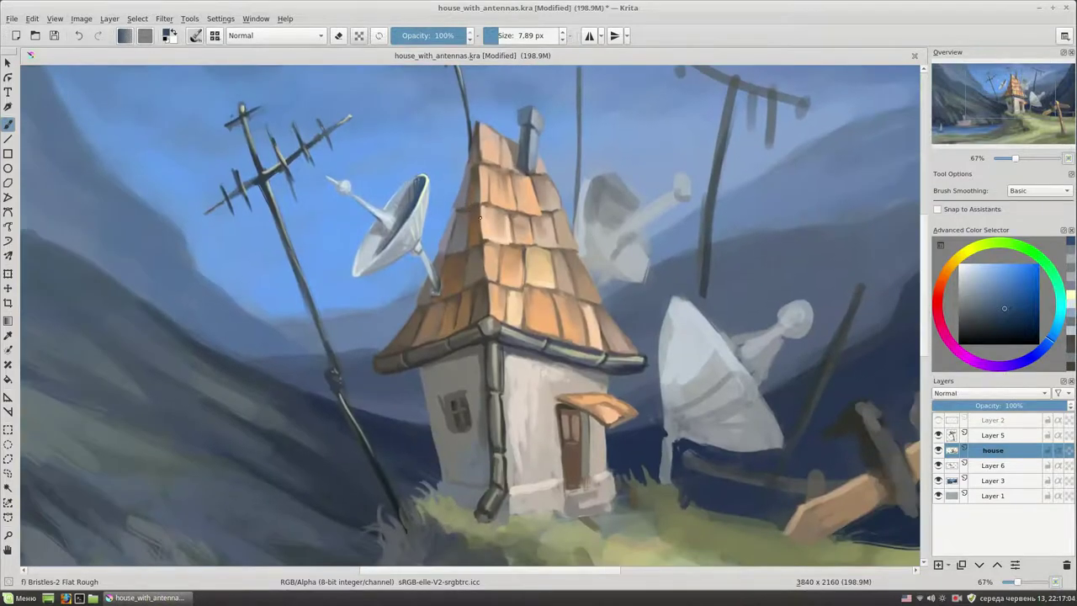
# Step: Erase stray grey paint along the roof edge below the dish, undoing one stroke
pyautogui.scroll(2, 481, 217)
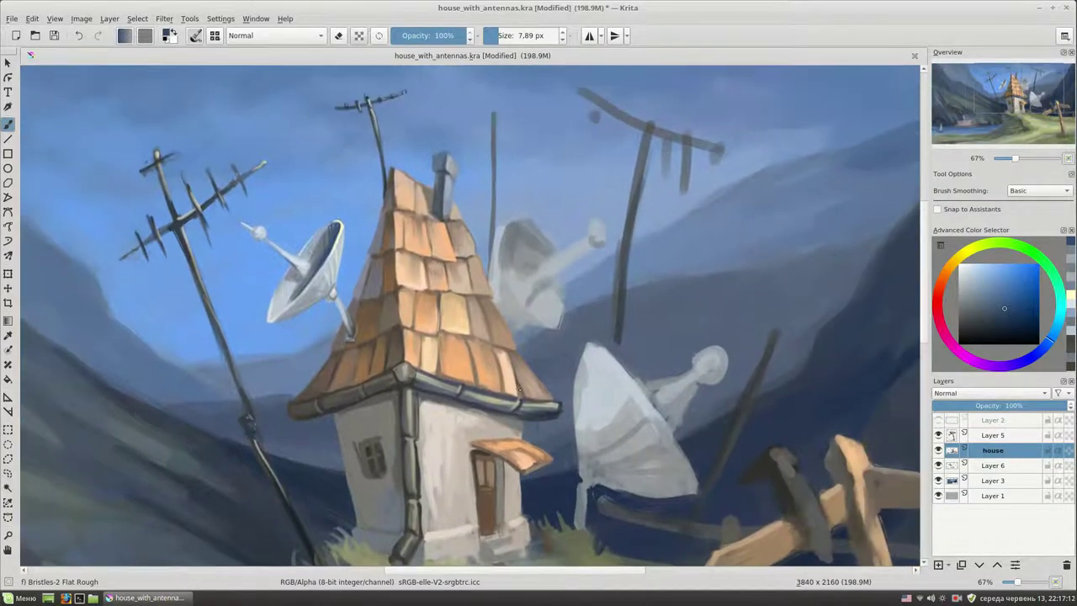
pyautogui.press('e')
pyautogui.moveTo(485, 226)
pyautogui.mouseDown()
pyautogui.moveTo(478, 314)
pyautogui.moveTo(507, 335)
pyautogui.moveTo(483, 338)
pyautogui.mouseUp()
pyautogui.moveTo(496, 204); pyautogui.dragTo(581, 335)
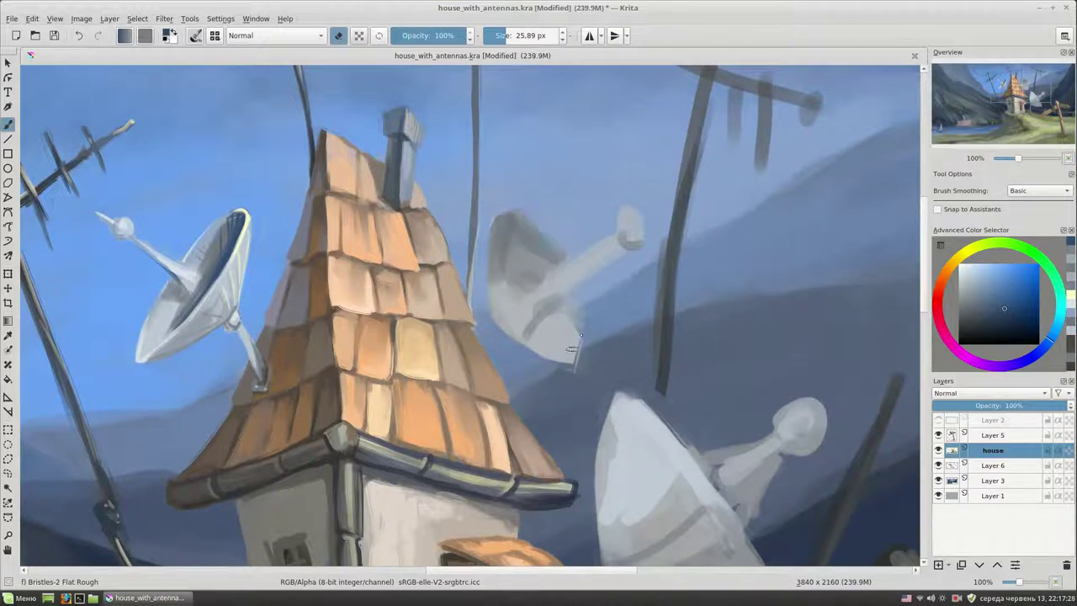
pyautogui.hotkey('ctrl', 'z')
pyautogui.click(940, 422)
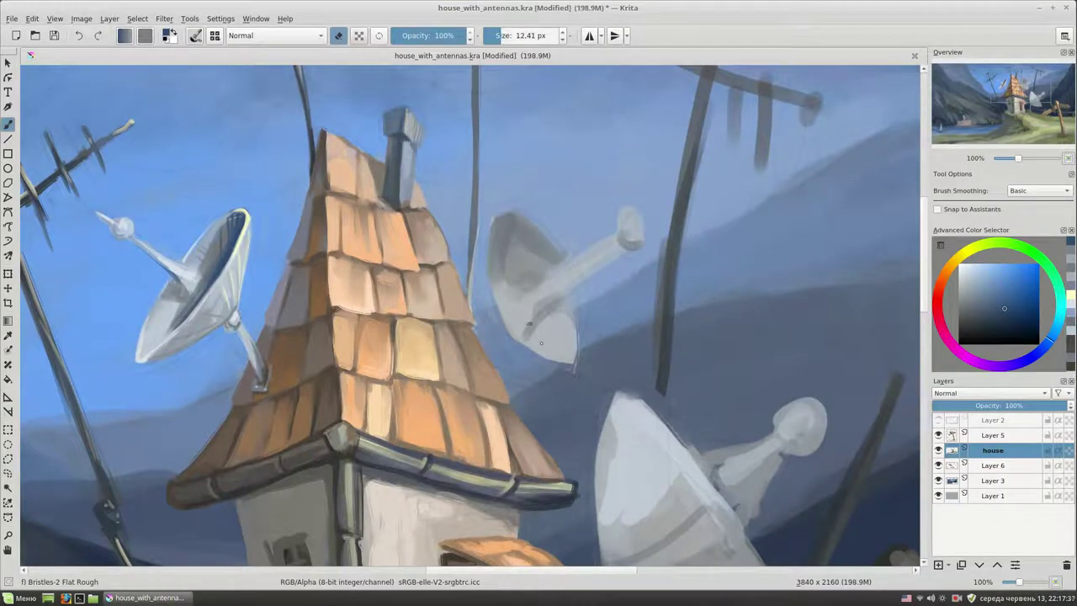
pyautogui.press('e')
# Step: Outline the middle dish's left and top edges in a dark tone
pyautogui.moveTo(497, 254); pyautogui.dragTo(556, 358)
pyautogui.moveTo(500, 223)
pyautogui.mouseDown()
pyautogui.moveTo(474, 249)
pyautogui.moveTo(492, 345)
pyautogui.mouseUp()
pyautogui.keyDown('ctrl'); pyautogui.click(475, 249); pyautogui.keyUp('ctrl')
pyautogui.moveTo(471, 240)
pyautogui.mouseDown()
pyautogui.moveTo(465, 323)
pyautogui.moveTo(523, 316)
pyautogui.mouseUp()
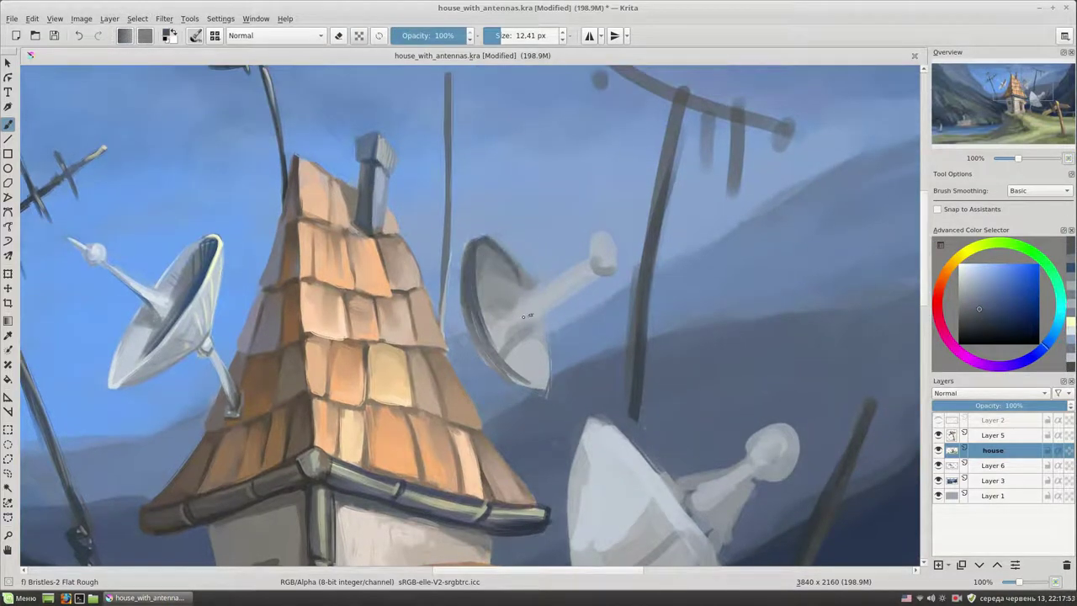
# Step: Fill the dish's inner face with yellow, partly covered by desaturated blue-grey
pyautogui.click(958, 265)
pyautogui.moveTo(505, 383); pyautogui.dragTo(543, 349)
pyautogui.moveTo(483, 303); pyautogui.dragTo(512, 357)
pyautogui.moveTo(508, 362); pyautogui.dragTo(545, 384)
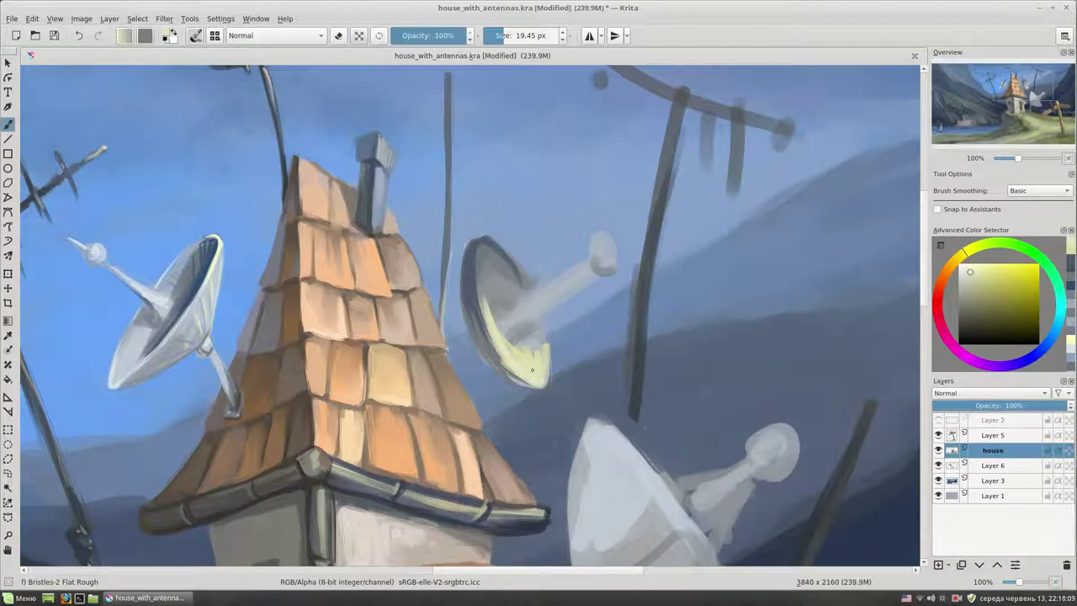
pyautogui.keyDown('ctrl'); pyautogui.click(484, 345); pyautogui.keyUp('ctrl')
pyautogui.moveTo(483, 318); pyautogui.dragTo(471, 340)
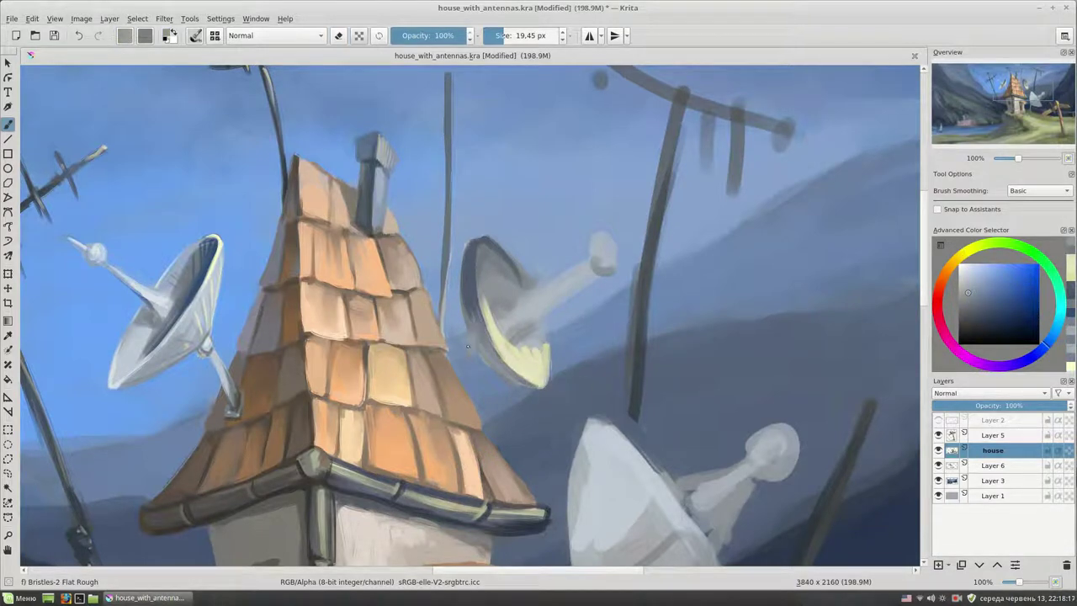
# Step: Add pale yellow highlights on the dish and a fine stroke on its rim
pyautogui.keyDown('ctrl'); pyautogui.click(532, 341); pyautogui.keyUp('ctrl')
pyautogui.moveTo(535, 290); pyautogui.dragTo(539, 347)
pyautogui.moveTo(522, 318); pyautogui.dragTo(543, 353)
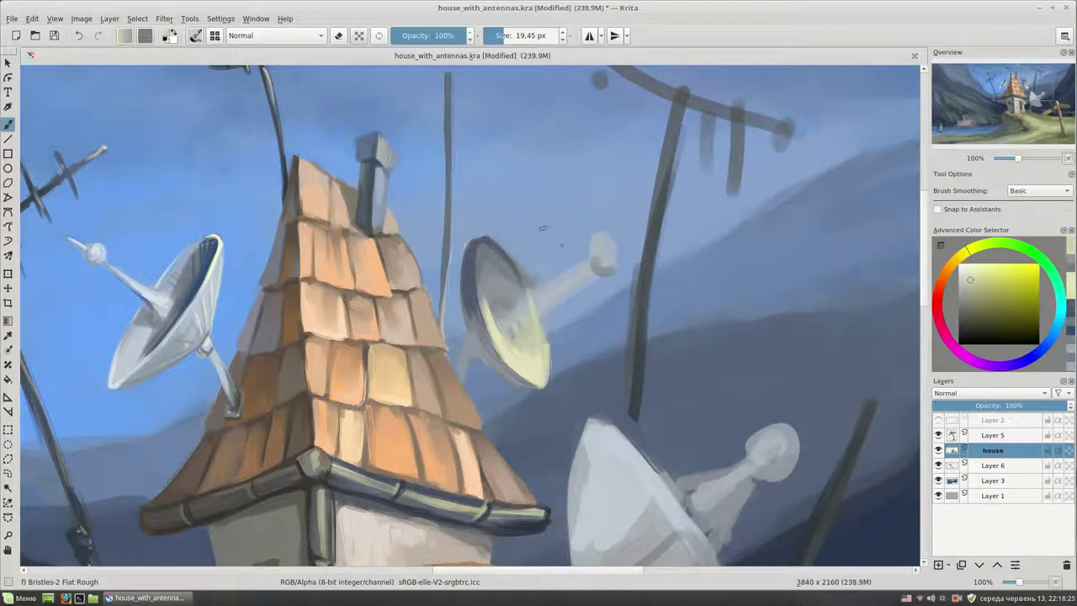
pyautogui.scroll(1, 530, 266)
pyautogui.press('[')
pyautogui.moveTo(468, 267)
pyautogui.mouseDown()
pyautogui.moveTo(474, 255)
pyautogui.moveTo(510, 336)
pyautogui.moveTo(477, 286)
pyautogui.mouseUp()
# Step: Erase along the pale arm's lower edge and add blue-grey strokes to the dish
pyautogui.keyDown('ctrl'); pyautogui.click(535, 277); pyautogui.keyUp('ctrl')
pyautogui.press('e')
pyautogui.moveTo(546, 241); pyautogui.dragTo(508, 274)
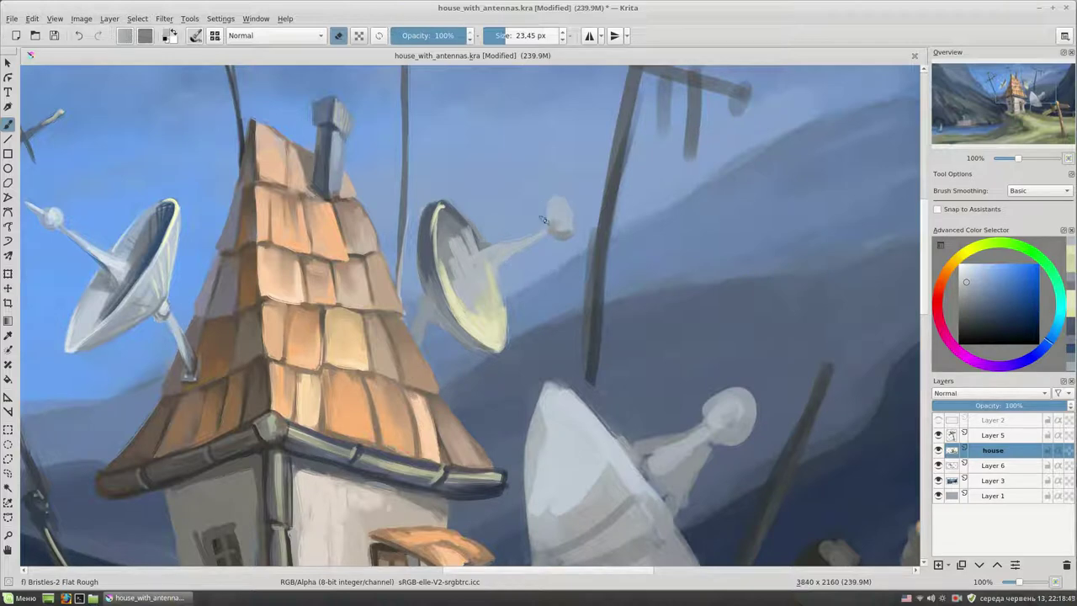
pyautogui.press('e')
pyautogui.moveTo(486, 239); pyautogui.dragTo(471, 291)
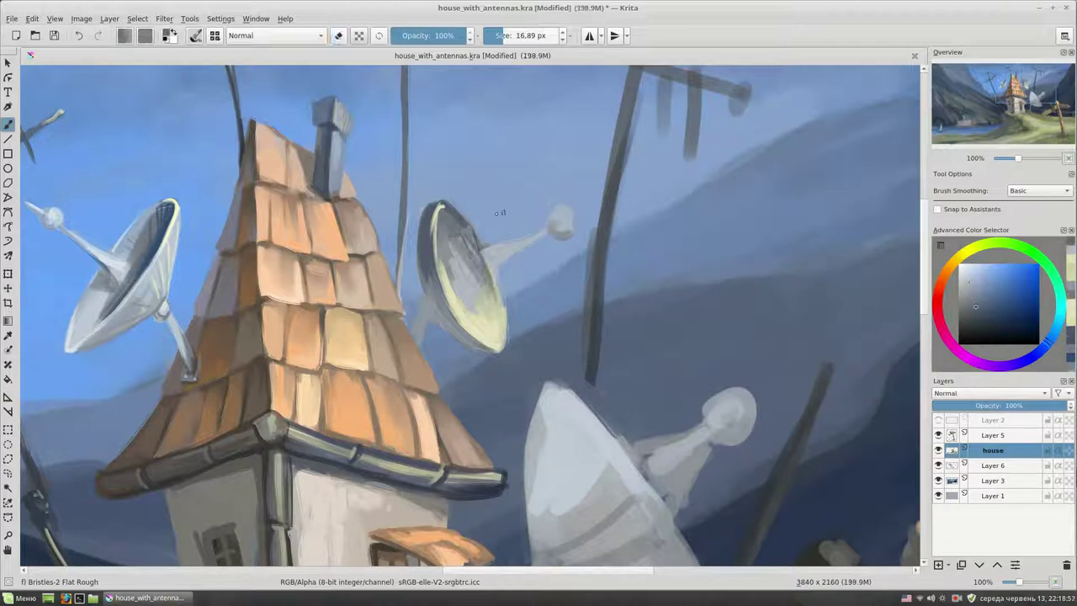
pyautogui.moveTo(480, 244); pyautogui.dragTo(468, 267)
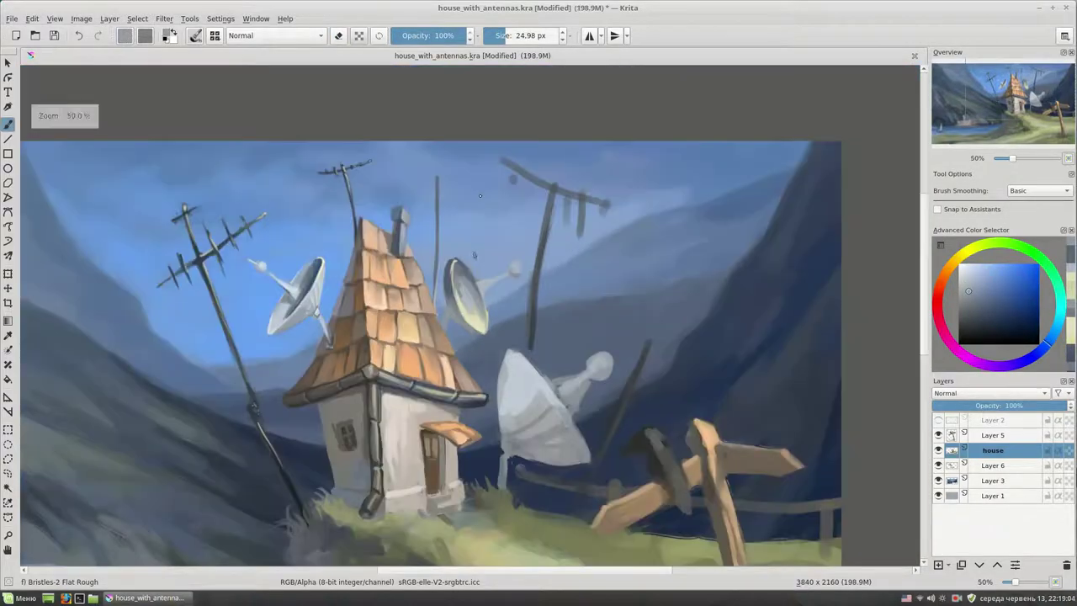
# Step: Paint light strokes inside the dish and darken its inside left
pyautogui.scroll(-4, 472, 253)
pyautogui.scroll(3, 477, 237)
pyautogui.keyDown('ctrl'); pyautogui.click(539, 315); pyautogui.keyUp('ctrl')
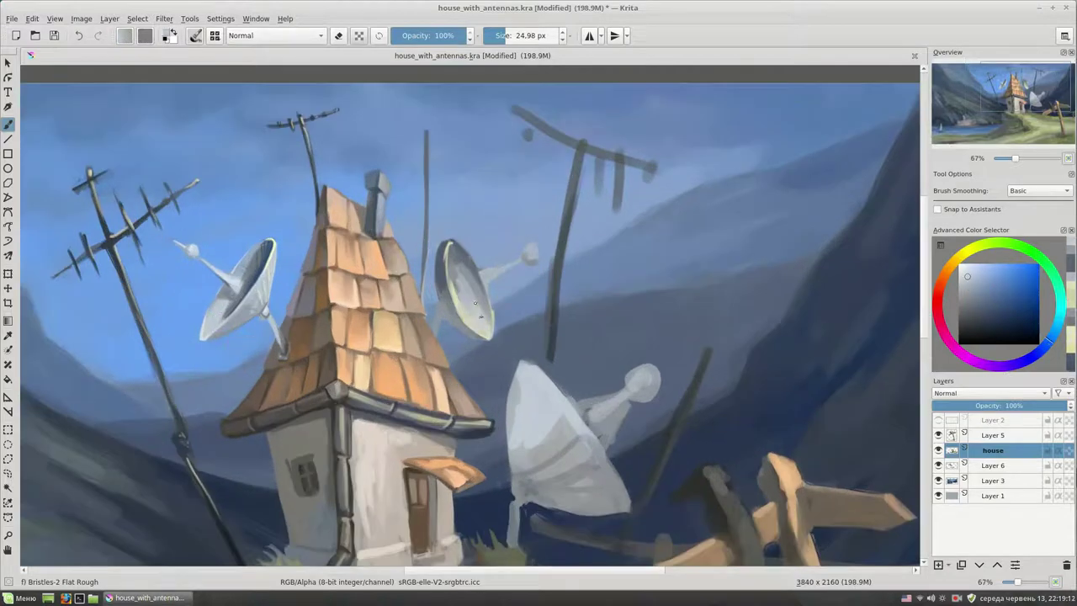
pyautogui.scroll(1, 505, 269)
pyautogui.press('[')
pyautogui.moveTo(455, 274)
pyautogui.mouseDown()
pyautogui.moveTo(505, 299)
pyautogui.moveTo(484, 315)
pyautogui.mouseUp()
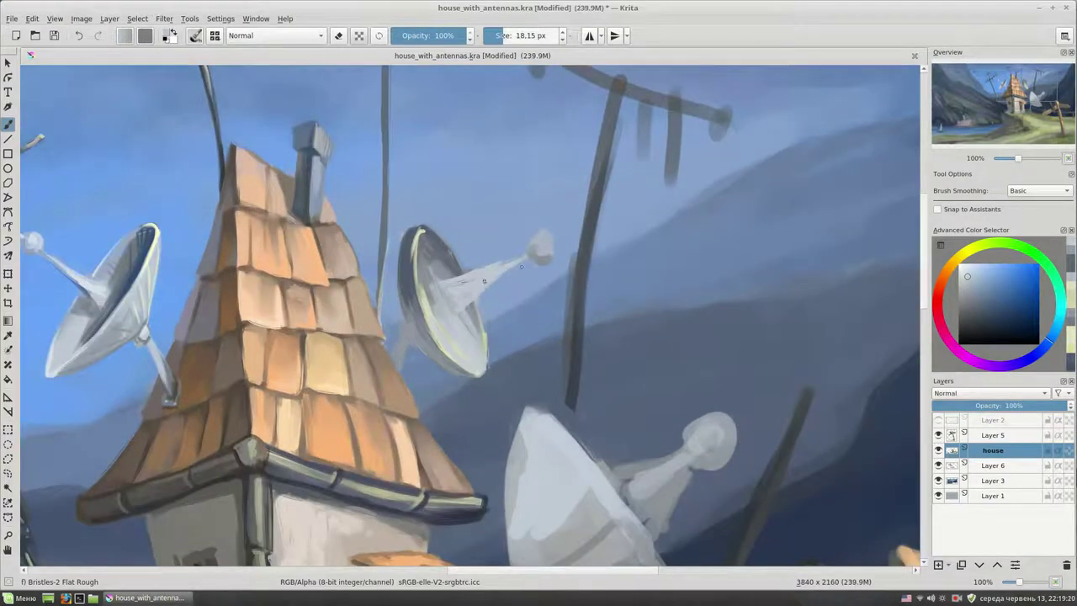
pyautogui.moveTo(421, 288); pyautogui.dragTo(450, 341)
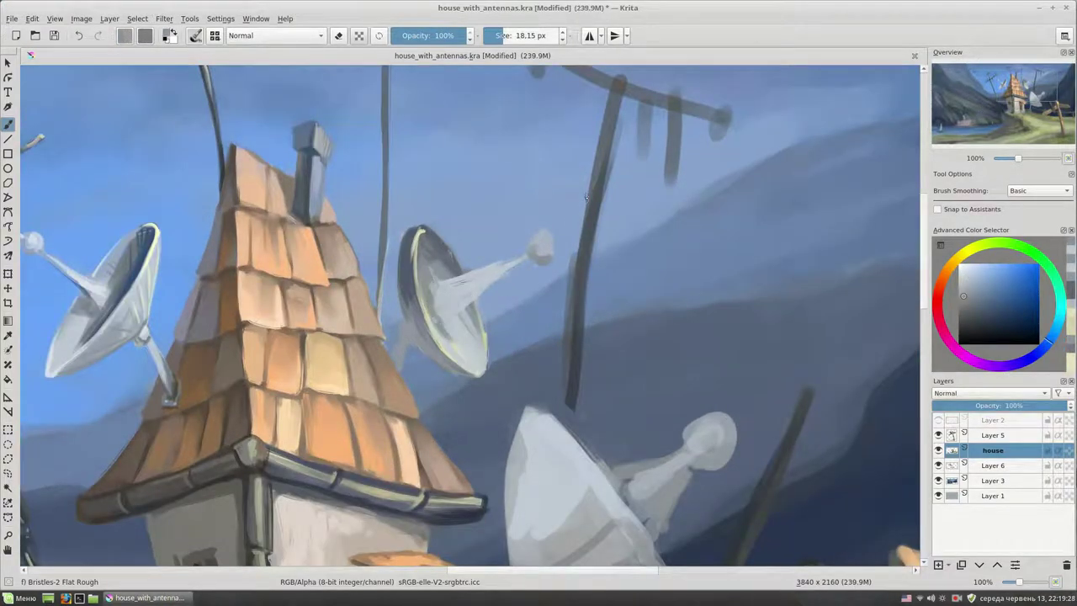
# Step: Dab a pale yellow highlight on the antenna knob and lighten the dish interior
pyautogui.click(962, 254)
pyautogui.click(966, 268)
pyautogui.press('[')
pyautogui.click(546, 244)
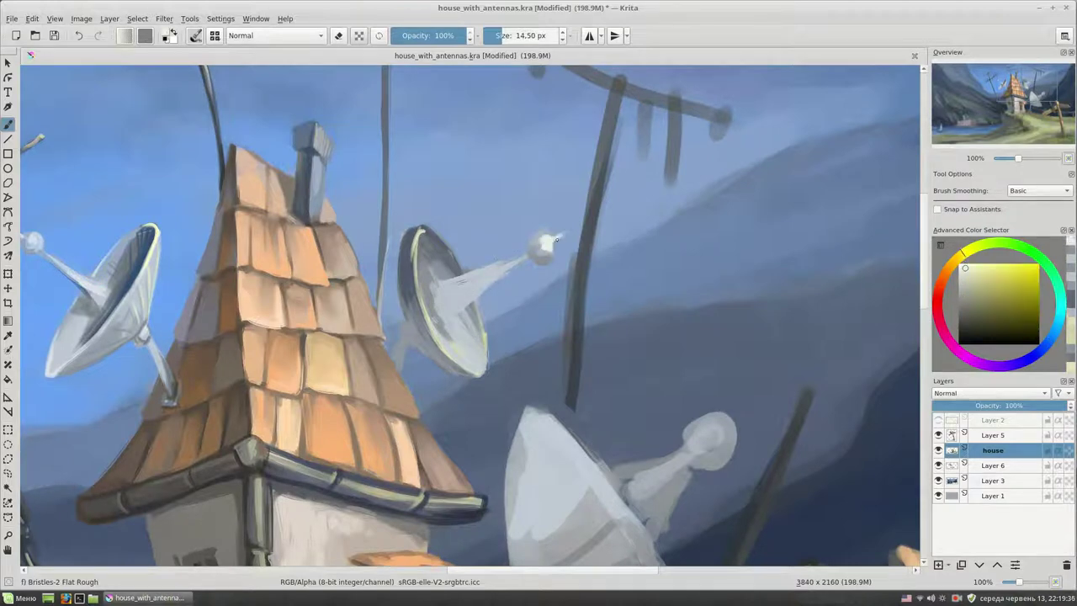
pyautogui.moveTo(444, 335); pyautogui.dragTo(471, 358)
# Step: Return to the Bristles-2 Flat Rough brush and paint dark rings across the antenna arm
pyautogui.rightClick(466, 309)
pyautogui.click(469, 383)
pyautogui.rightClick(564, 244)
pyautogui.click(545, 172)
pyautogui.keyDown('ctrl'); pyautogui.click(435, 277); pyautogui.keyUp('ctrl')
pyautogui.press('[')
pyautogui.press('[')
pyautogui.moveTo(431, 279)
pyautogui.mouseDown()
pyautogui.moveTo(442, 324)
pyautogui.moveTo(458, 313)
pyautogui.mouseUp()
# Step: Add another ring on the antenna arm and soften the dish's dark left outline
pyautogui.moveTo(470, 271)
pyautogui.mouseDown()
pyautogui.moveTo(476, 291)
pyautogui.moveTo(487, 278)
pyautogui.mouseUp()
pyautogui.keyDown('ctrl'); pyautogui.click(450, 280); pyautogui.keyUp('ctrl')
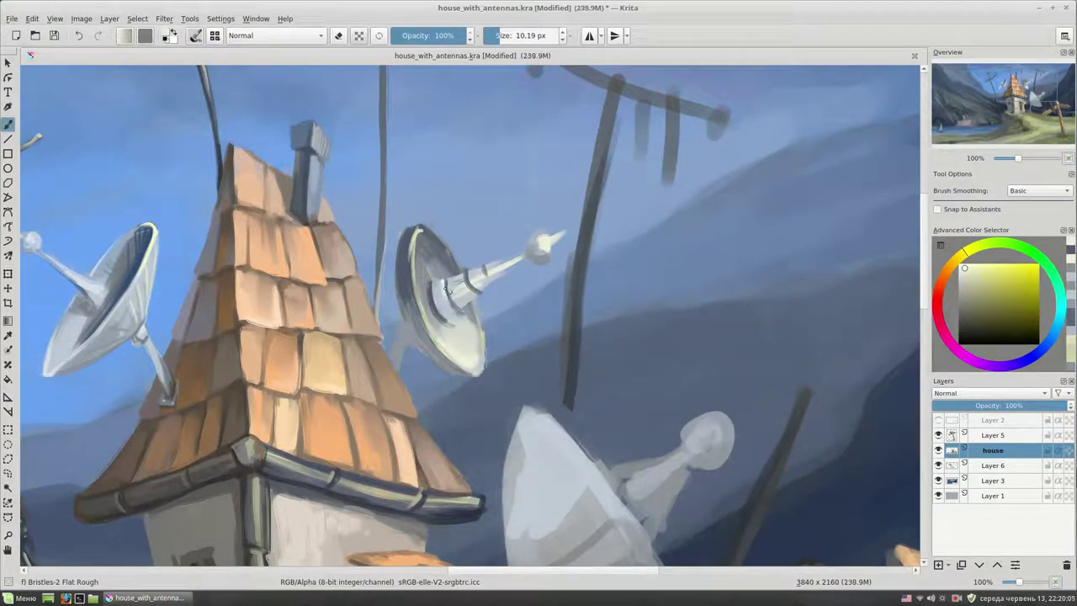
pyautogui.keyDown('ctrl'); pyautogui.click(468, 303); pyautogui.keyUp('ctrl')
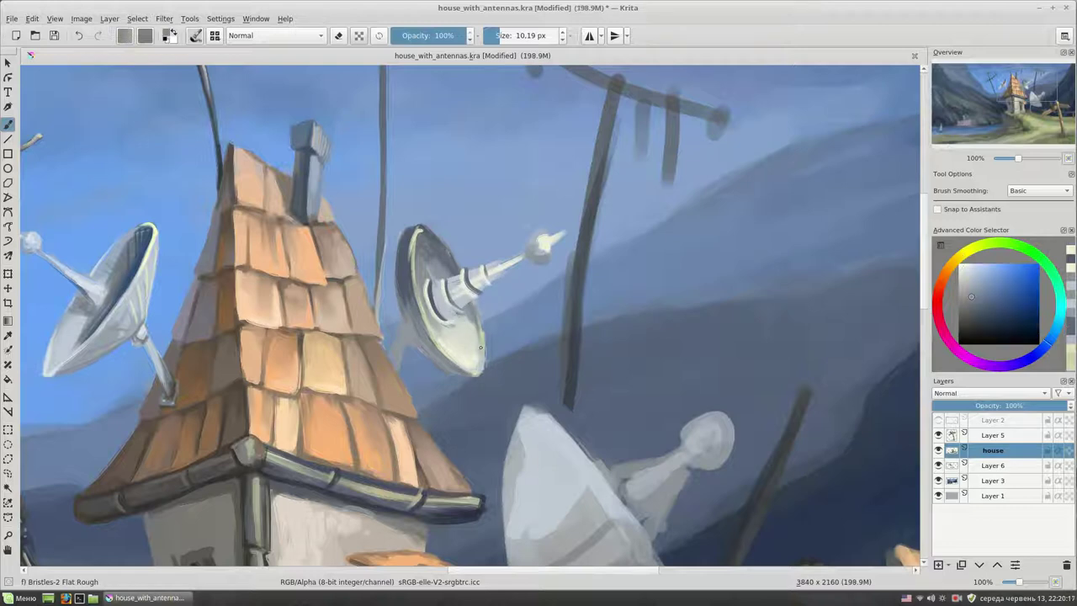
pyautogui.keyDown('ctrl'); pyautogui.click(476, 300); pyautogui.keyUp('ctrl')
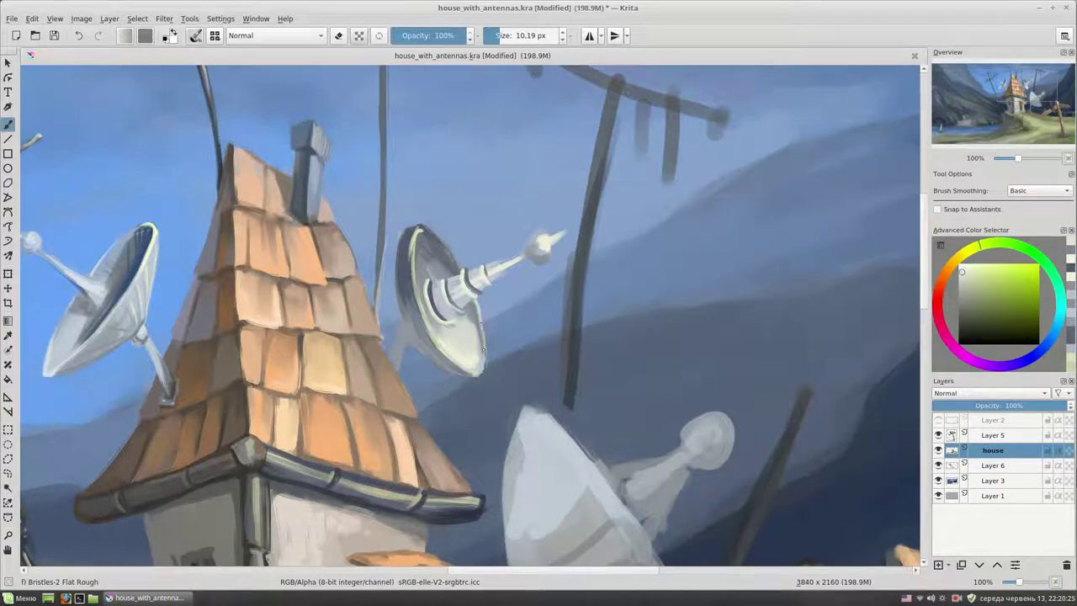
pyautogui.press('e')
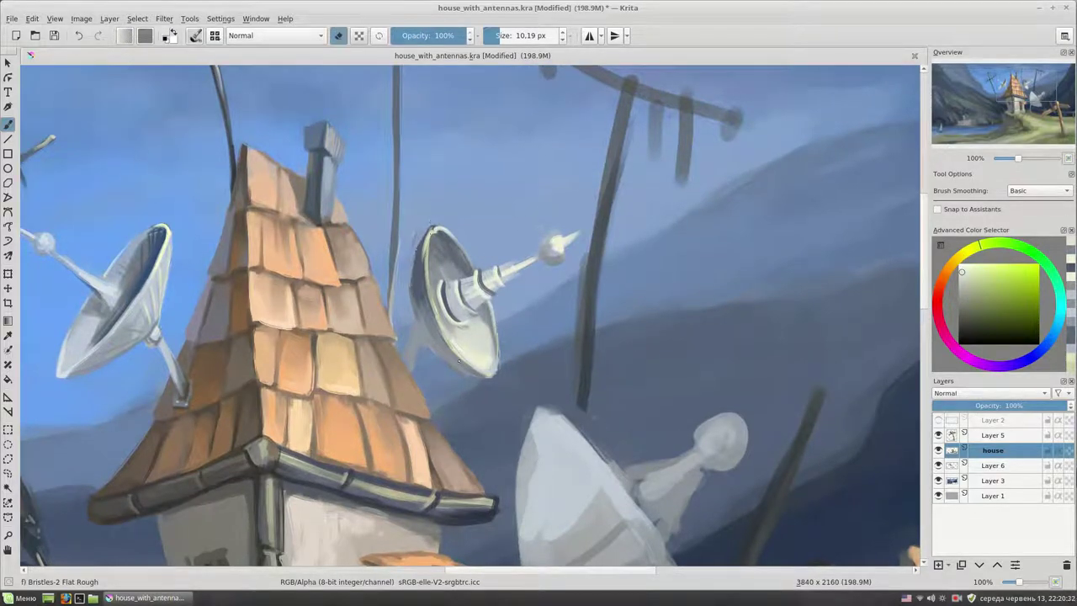
pyautogui.moveTo(414, 257); pyautogui.dragTo(413, 294)
pyautogui.press('e')
# Step: Touch up the top of the dish and brighten its lower rim in blue-grey
pyautogui.keyDown('ctrl'); pyautogui.click(429, 311); pyautogui.keyUp('ctrl')
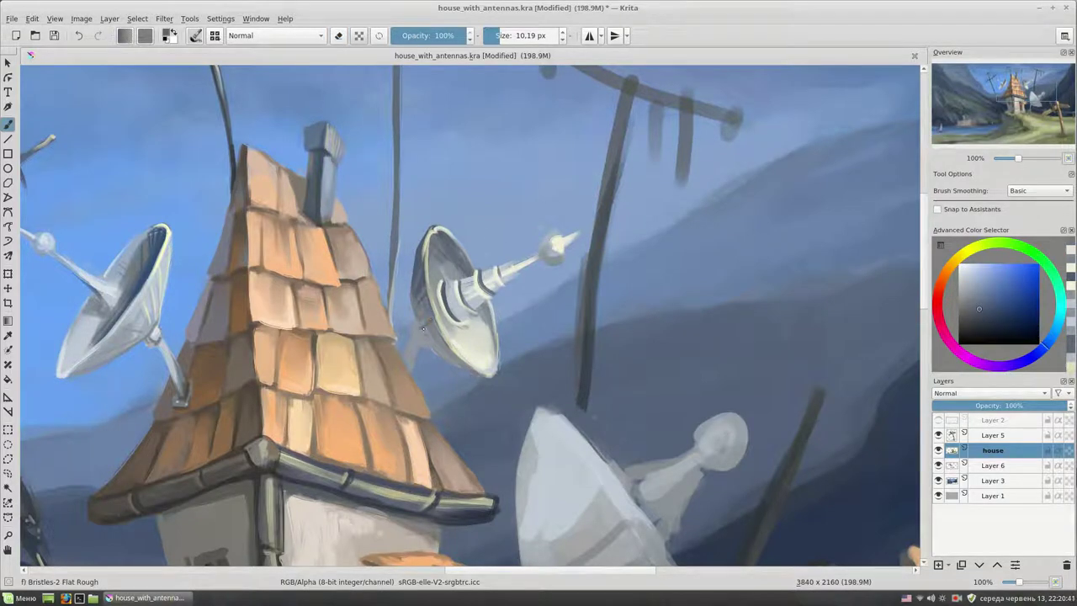
pyautogui.scroll(-1, 426, 324)
pyautogui.keyDown('ctrl'); pyautogui.click(619, 250); pyautogui.keyUp('ctrl')
pyautogui.moveTo(500, 220); pyautogui.dragTo(460, 239)
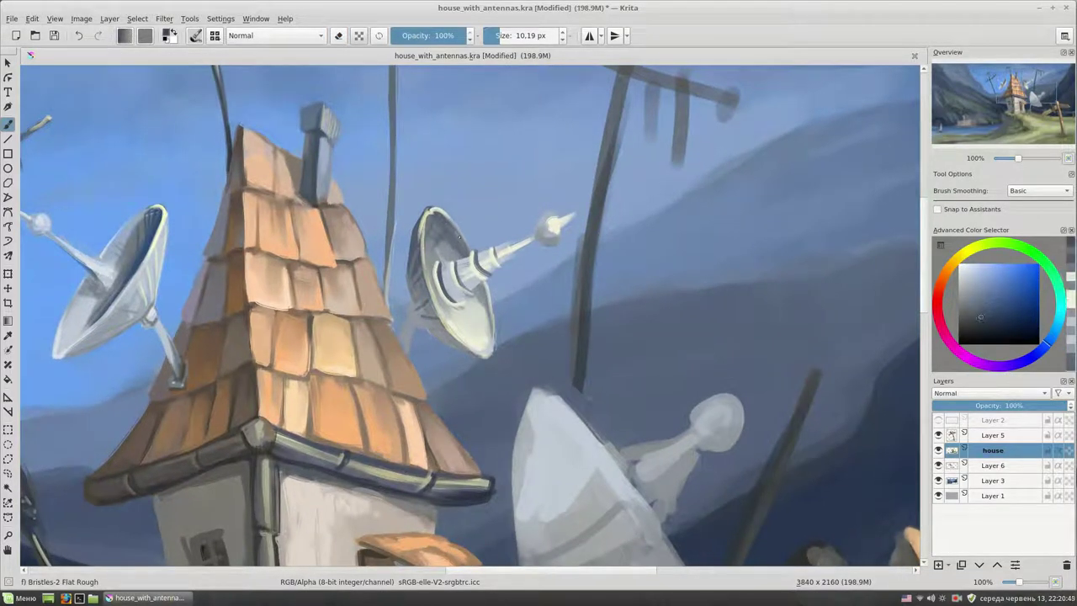
pyautogui.scroll(-2, 465, 305)
pyautogui.keyDown('ctrl'); pyautogui.click(420, 209); pyautogui.keyUp('ctrl')
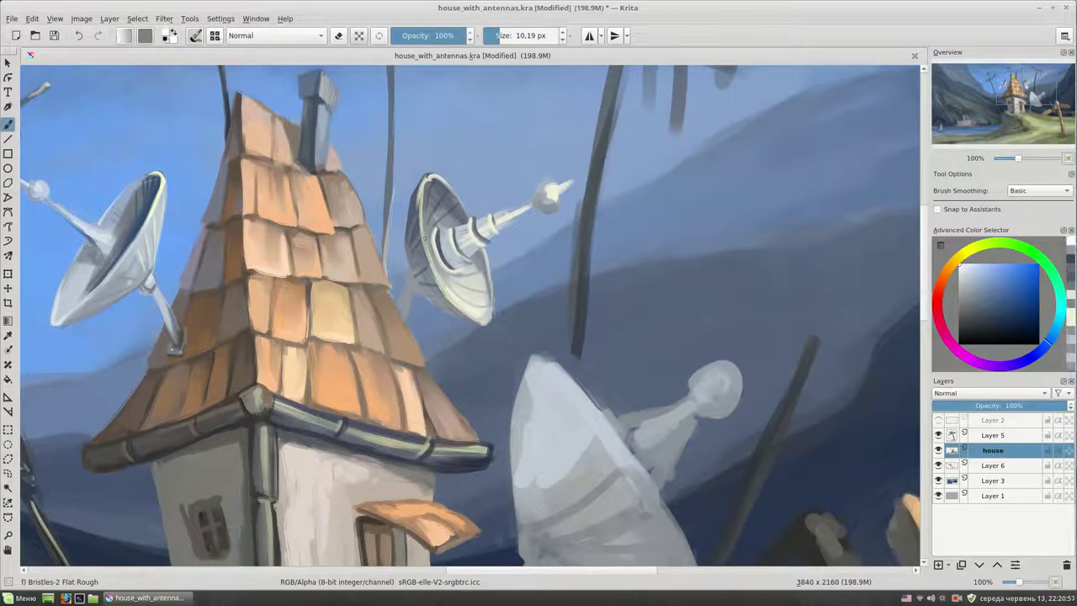
pyautogui.moveTo(447, 278); pyautogui.dragTo(471, 316)
pyautogui.keyDown('ctrl'); pyautogui.click(417, 290); pyautogui.keyUp('ctrl')
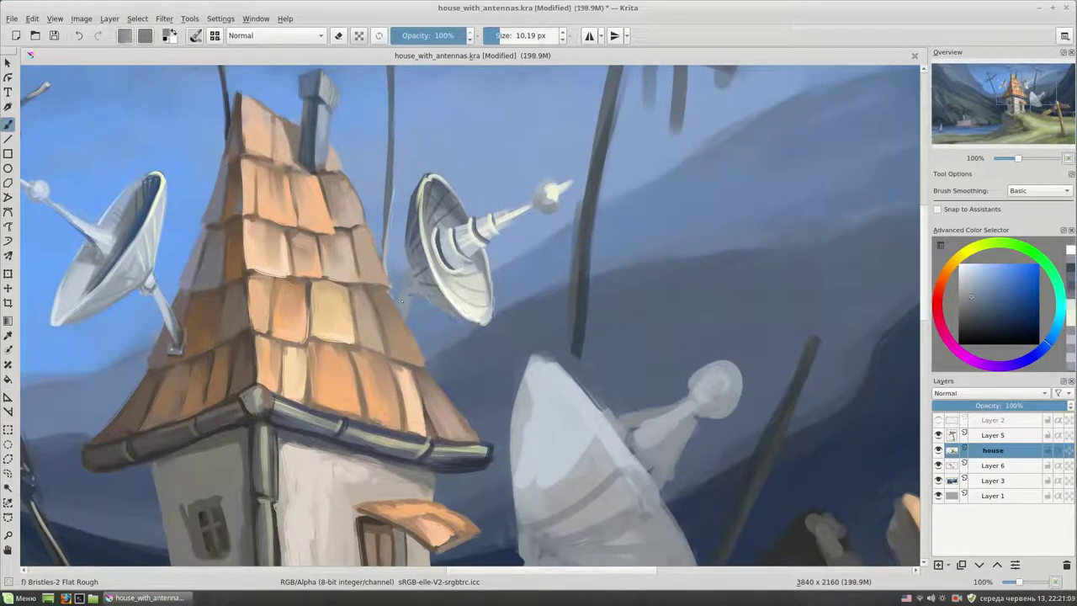
# Step: Zoom out to check the whole painting, then return to 100% at the image's top edge
pyautogui.moveTo(549, 182); pyautogui.dragTo(484, 234)
pyautogui.press('e')
pyautogui.keyDown('ctrl'); pyautogui.click(503, 241); pyautogui.keyUp('ctrl')
pyautogui.press('-')
pyautogui.moveTo(687, 260); pyautogui.dragTo(638, 303)
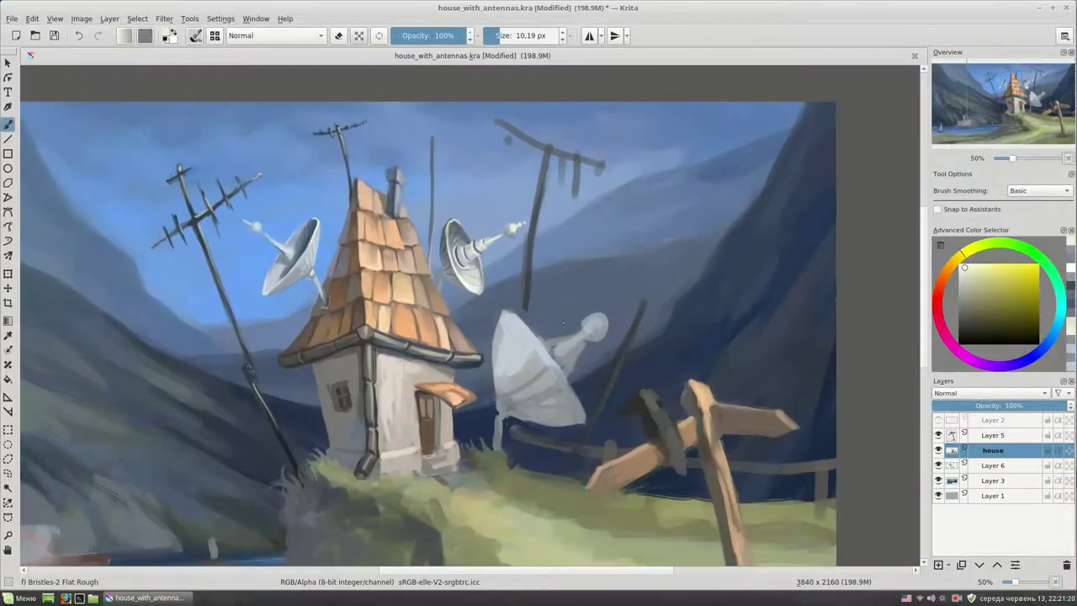
pyautogui.press('+')
pyautogui.keyDown('ctrl'); pyautogui.click(577, 237); pyautogui.keyUp('ctrl')
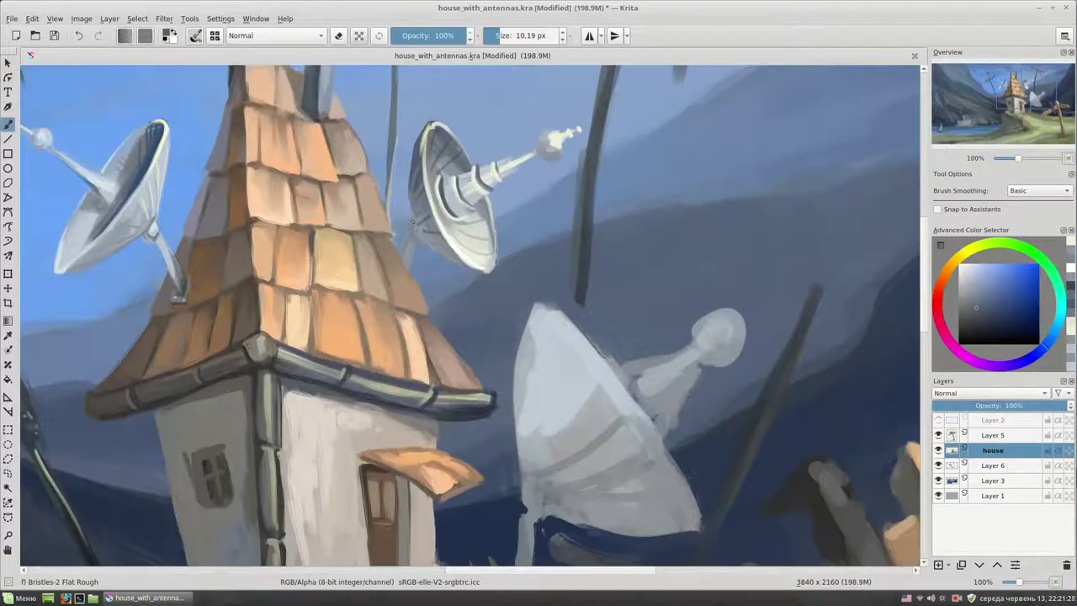
pyautogui.moveTo(577, 237)
pyautogui.mouseDown()
pyautogui.moveTo(571, 292)
pyautogui.moveTo(554, 294)
pyautogui.mouseUp()
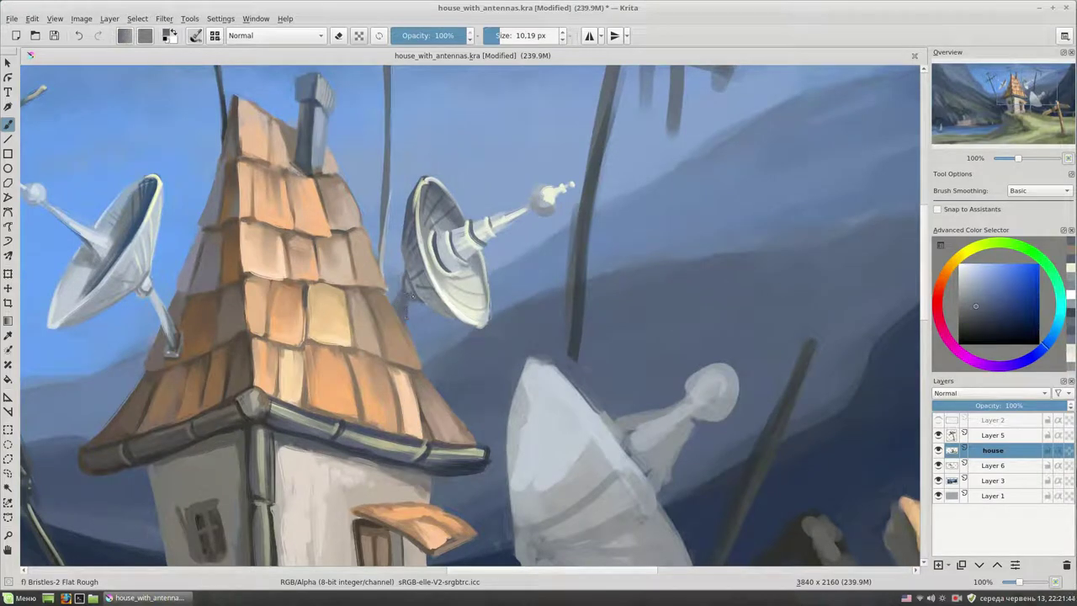
pyautogui.keyDown('ctrl'); pyautogui.click(396, 344); pyautogui.keyUp('ctrl')
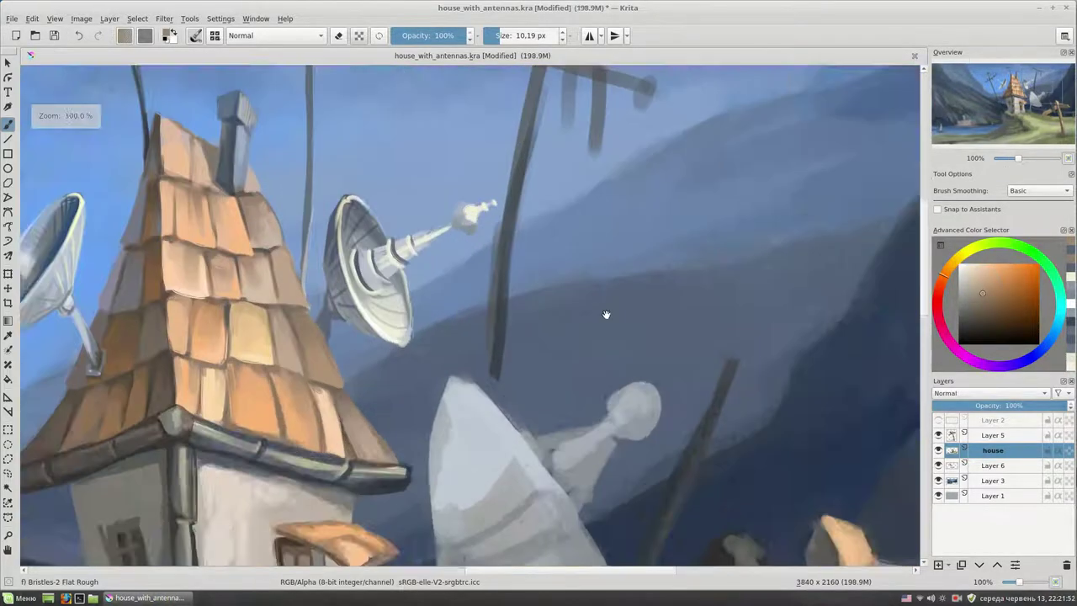
pyautogui.moveTo(606, 312); pyautogui.dragTo(735, 492)
# Step: Draw a dark grey-blue TV antenna pole behind the roof with four crossbars
pyautogui.keyDown('ctrl'); pyautogui.click(452, 227); pyautogui.keyUp('ctrl')
pyautogui.moveTo(451, 199); pyautogui.dragTo(443, 453)
pyautogui.moveTo(417, 203); pyautogui.dragTo(507, 207)
pyautogui.moveTo(419, 223); pyautogui.dragTo(492, 224)
pyautogui.moveTo(426, 245); pyautogui.dragTo(484, 245)
pyautogui.moveTo(428, 268); pyautogui.dragTo(478, 268)
pyautogui.keyDown('ctrl'); pyautogui.click(452, 252); pyautogui.keyUp('ctrl')
pyautogui.moveTo(413, 203); pyautogui.dragTo(497, 203)
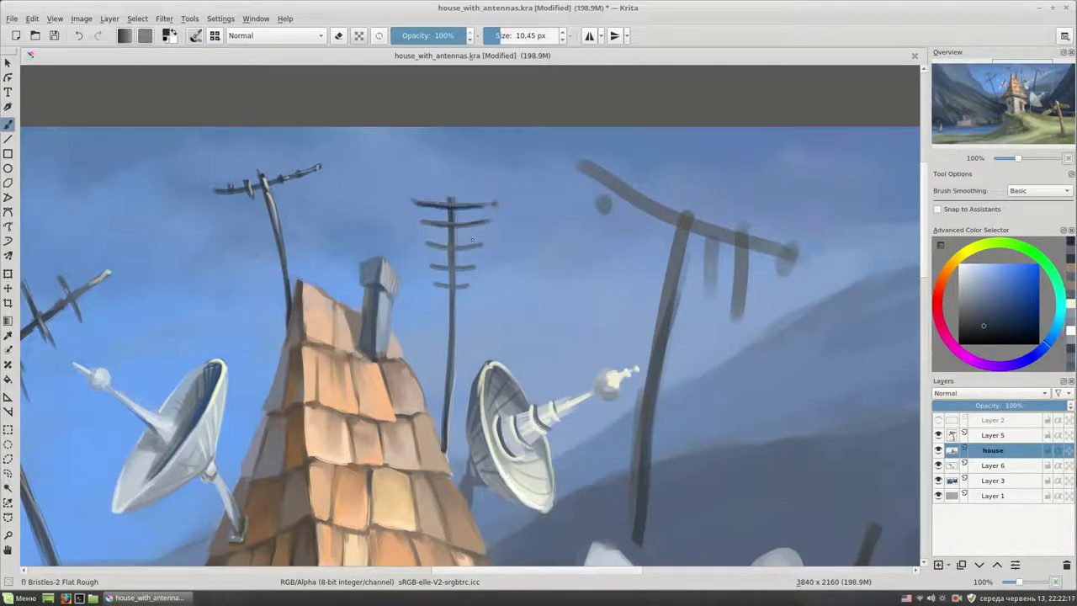
pyautogui.keyDown('ctrl'); pyautogui.click(473, 249); pyautogui.keyUp('ctrl')
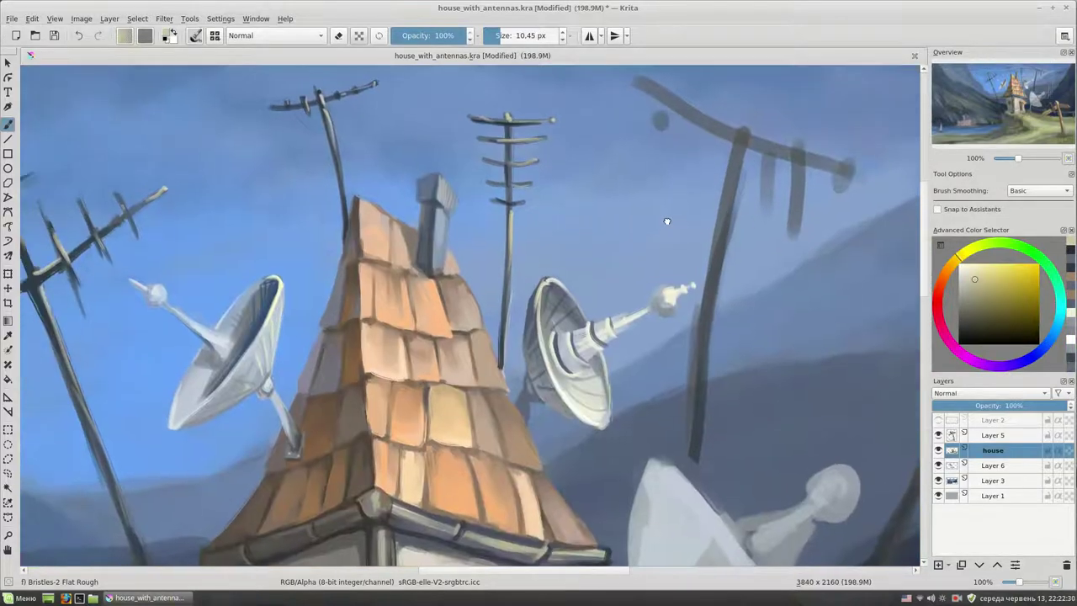
# Step: Hide Layer 2 and erase the thick sketch strokes on the right antenna
pyautogui.moveTo(460, 269); pyautogui.dragTo(674, 289)
pyautogui.press('e')
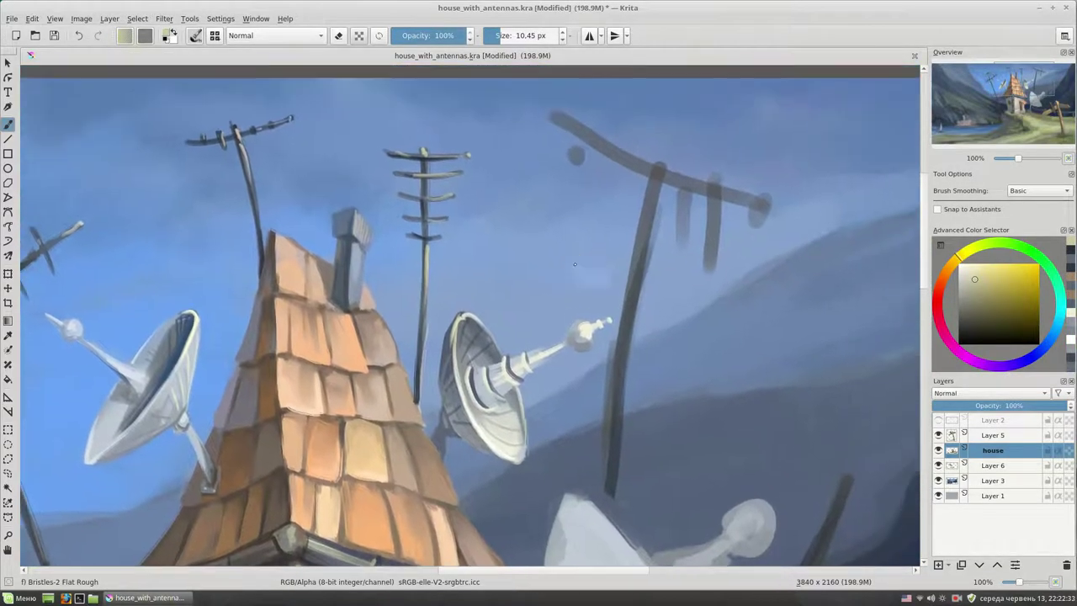
pyautogui.click(940, 420)
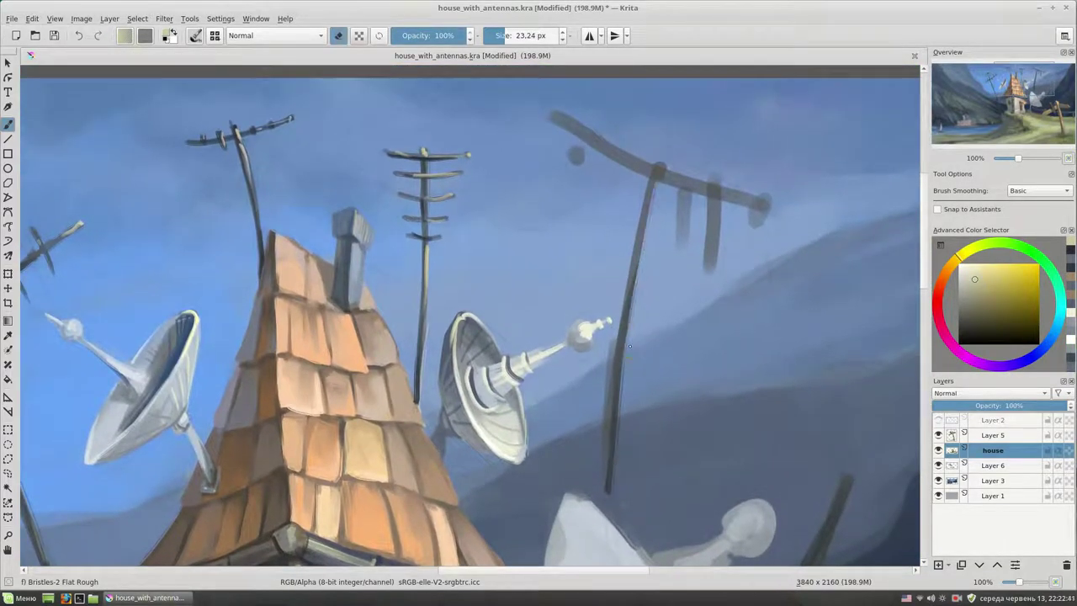
pyautogui.moveTo(672, 151); pyautogui.dragTo(545, 320)
pyautogui.moveTo(427, 283)
pyautogui.mouseDown()
pyautogui.moveTo(639, 370)
pyautogui.moveTo(584, 438)
pyautogui.mouseUp()
pyautogui.moveTo(559, 361); pyautogui.dragTo(557, 413)
pyautogui.scroll(-1, 446, 373)
pyautogui.scroll(-2, 503, 292)
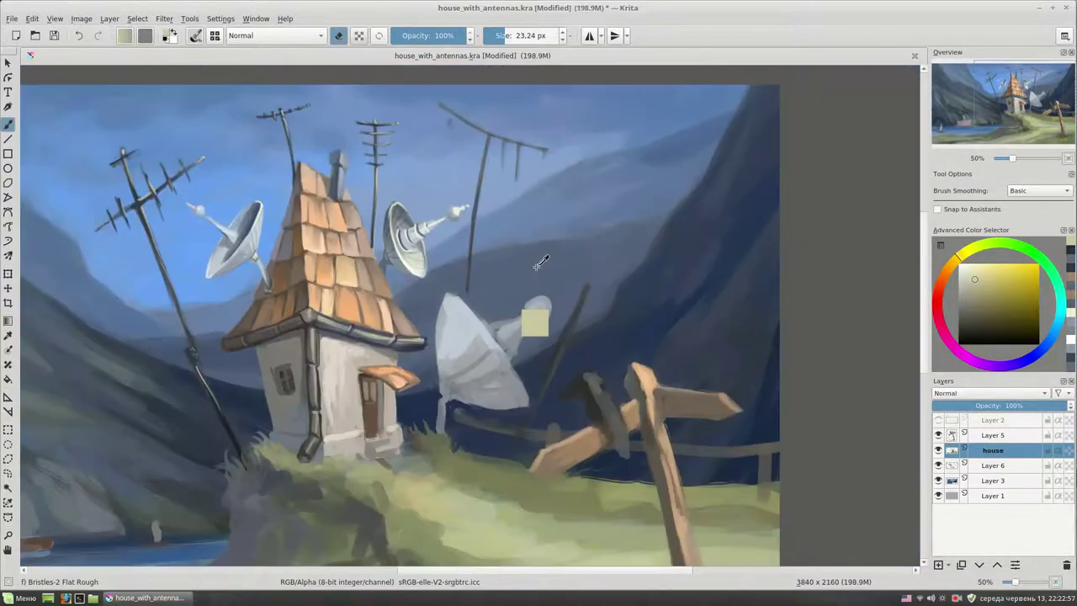
pyautogui.scroll(-2, 503, 291)
pyautogui.scroll(2, 502, 292)
pyautogui.scroll(1, 503, 291)
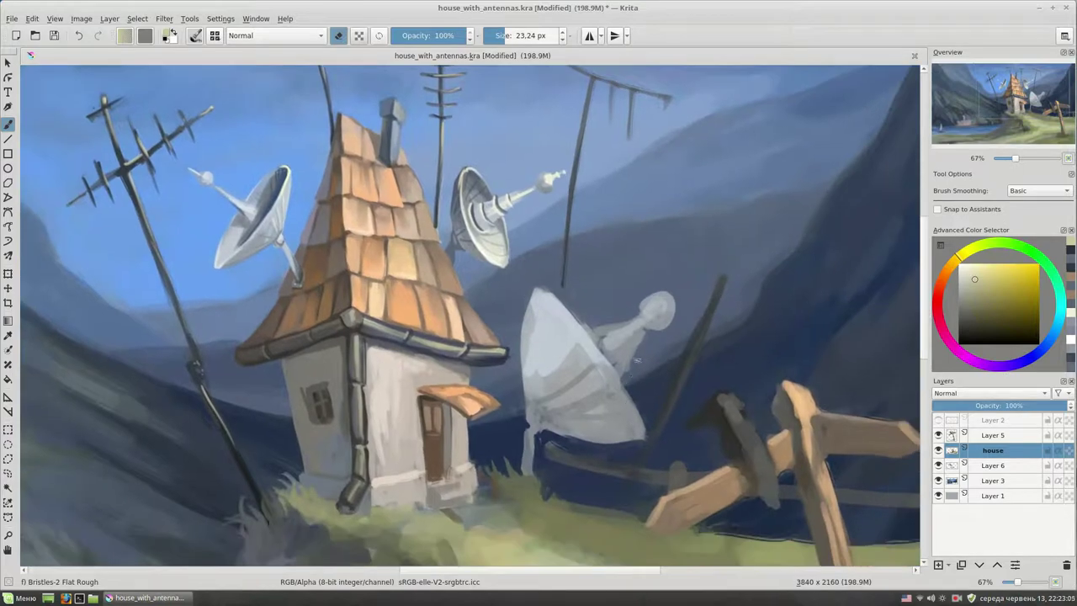
pyautogui.keyDown('ctrl'); pyautogui.click(628, 454); pyautogui.keyUp('ctrl')
# Step: Shade the large dish with blue-grey strokes across its rim, left edge and centre
pyautogui.moveTo(539, 414); pyautogui.dragTo(644, 442)
pyautogui.moveTo(610, 389); pyautogui.dragTo(631, 413)
pyautogui.moveTo(530, 295)
pyautogui.mouseDown()
pyautogui.moveTo(589, 387)
pyautogui.moveTo(532, 401)
pyautogui.moveTo(522, 484)
pyautogui.mouseUp()
pyautogui.moveTo(526, 437); pyautogui.dragTo(539, 454)
pyautogui.moveTo(572, 364); pyautogui.dragTo(646, 434)
# Step: Erase the light paint around the dish's arm and below the feed bulb
pyautogui.press('e')
pyautogui.moveTo(644, 330); pyautogui.dragTo(622, 375)
pyautogui.moveTo(646, 336)
pyautogui.mouseDown()
pyautogui.moveTo(669, 327)
pyautogui.moveTo(697, 279)
pyautogui.mouseUp()
pyautogui.press('e')
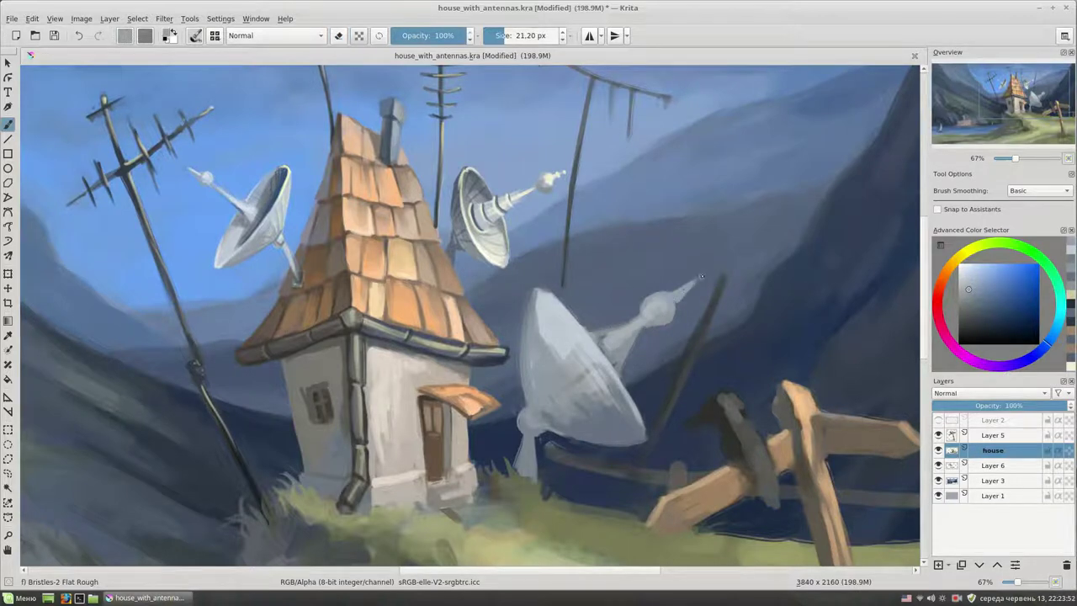
# Step: Sample grey-blue tones and add light-grey rib strokes along the dish's left side
pyautogui.keyDown('ctrl'); pyautogui.click(521, 313); pyautogui.keyUp('ctrl')
pyautogui.moveTo(512, 269)
pyautogui.mouseDown()
pyautogui.moveTo(518, 360)
pyautogui.moveTo(552, 369)
pyautogui.mouseUp()
pyautogui.keyDown('ctrl'); pyautogui.click(524, 292); pyautogui.keyUp('ctrl')
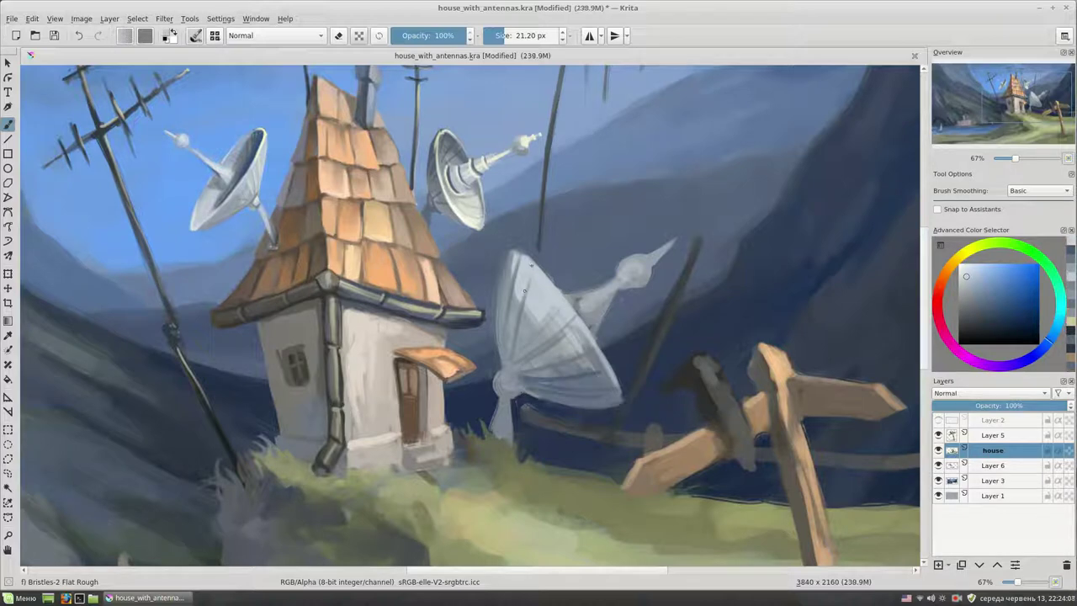
pyautogui.moveTo(714, 347); pyautogui.dragTo(651, 317)
pyautogui.keyDown('ctrl'); pyautogui.click(472, 268); pyautogui.keyUp('ctrl')
# Step: Dab a pale yellow highlight on the antenna tip
pyautogui.click(968, 259)
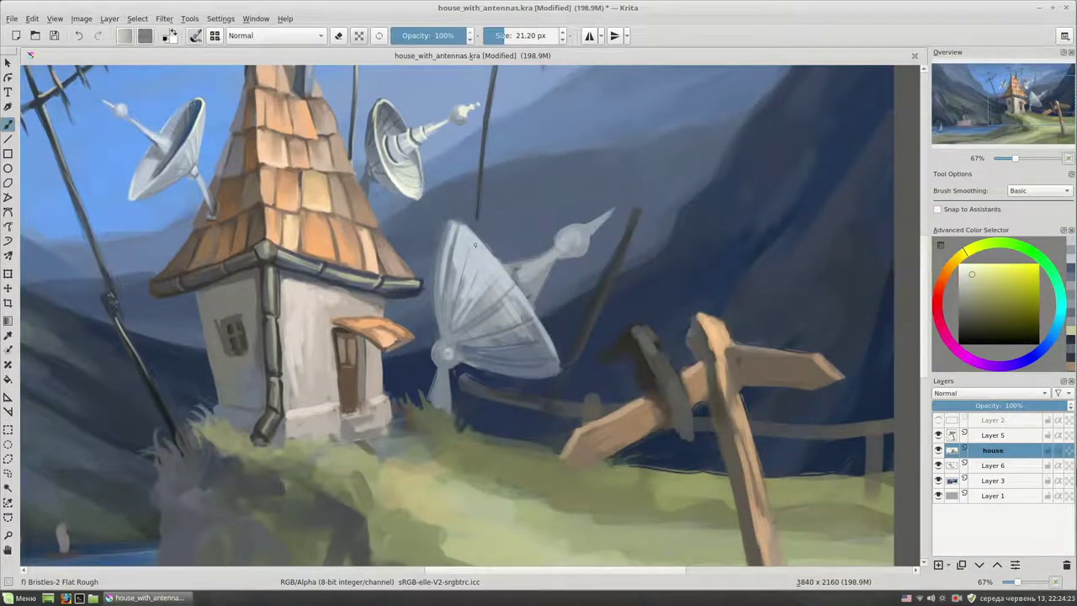
pyautogui.click(580, 249)
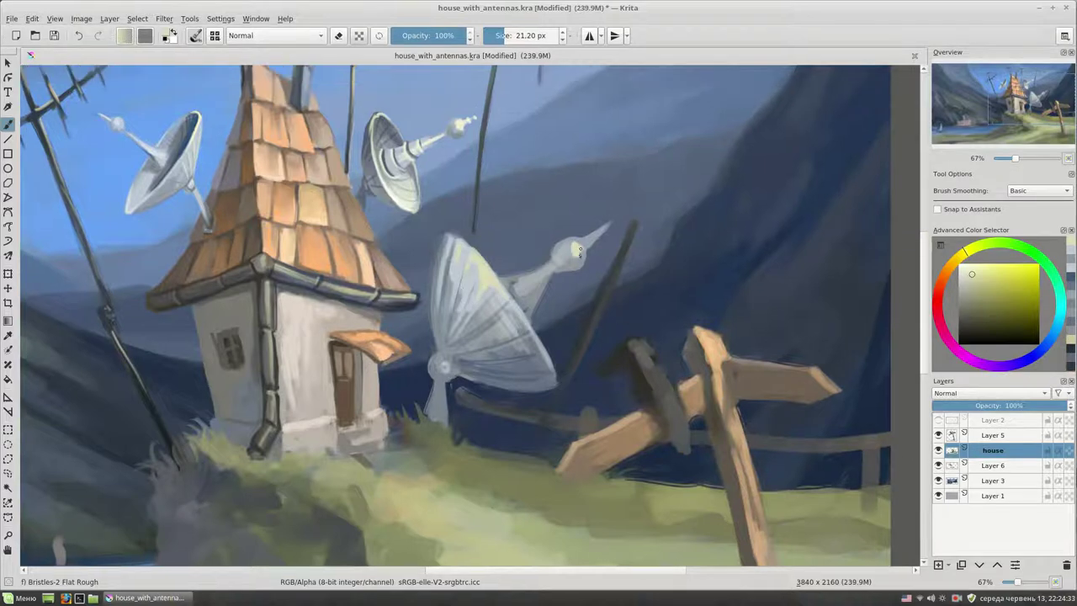
pyautogui.press('e')
pyautogui.moveTo(562, 198); pyautogui.dragTo(541, 320)
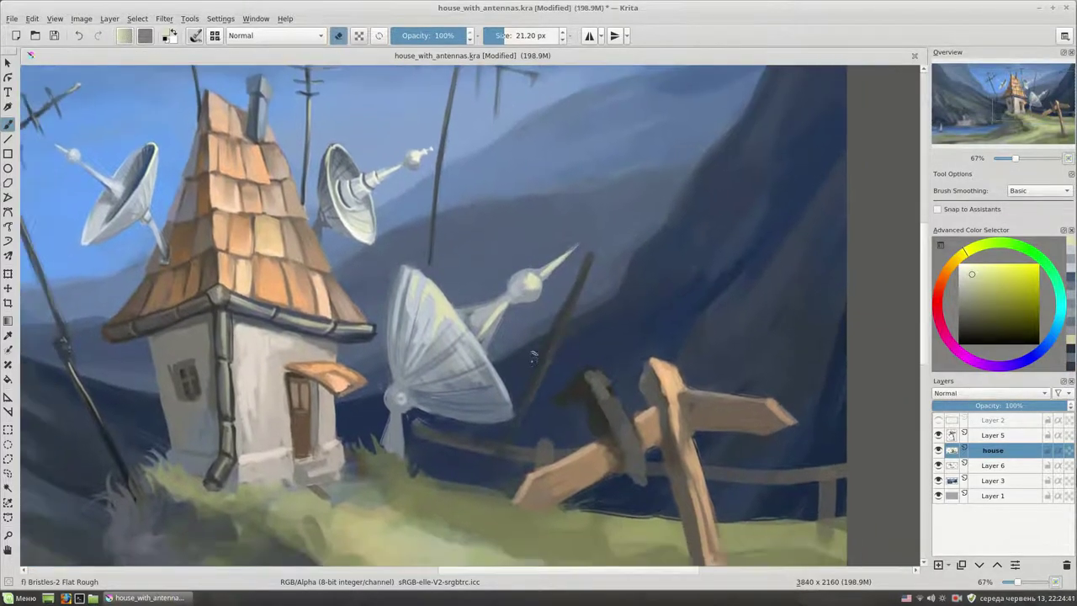
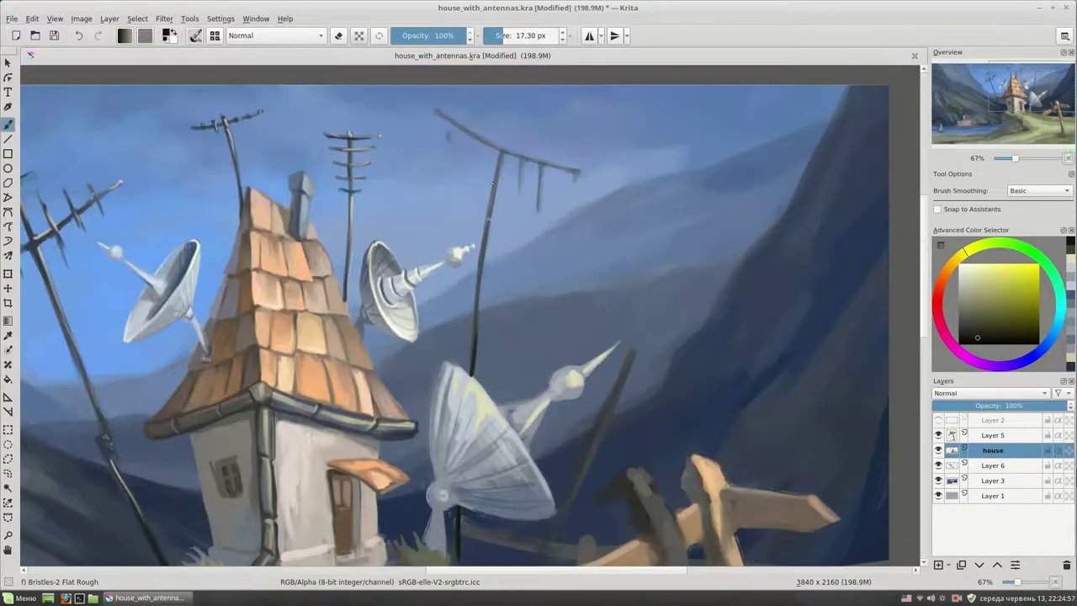
# Step: Paint dark looping cables from the right antenna's crossbar, plus a coiled loop near the pole joint
pyautogui.scroll(1, 611, 267)
pyautogui.scroll(1, 611, 267)
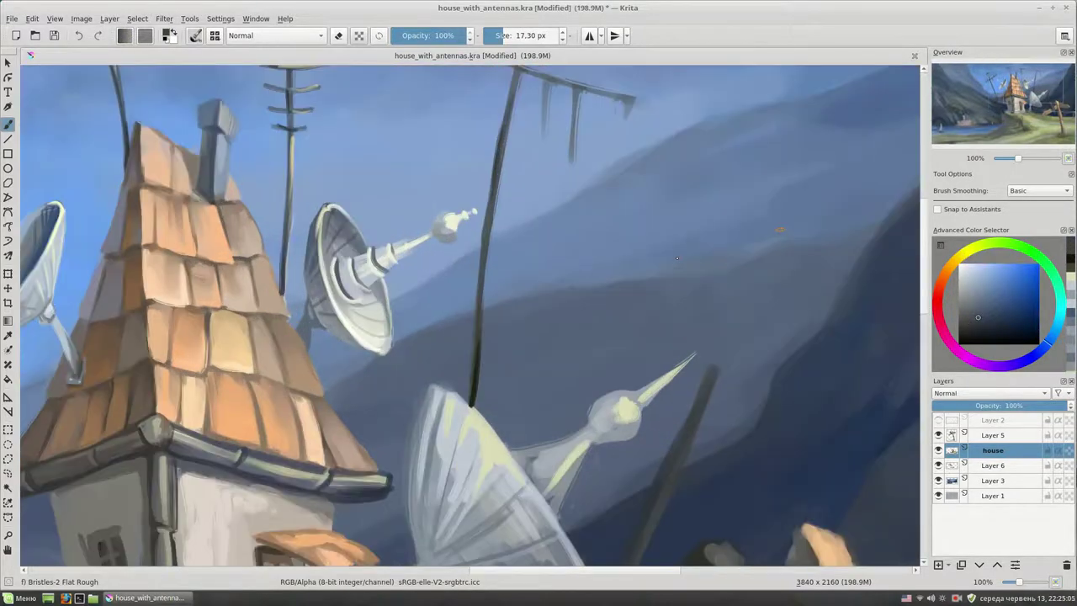
pyautogui.scroll(1, 612, 267)
pyautogui.moveTo(523, 243)
pyautogui.mouseDown()
pyautogui.moveTo(522, 372)
pyautogui.moveTo(530, 244)
pyautogui.moveTo(503, 244)
pyautogui.moveTo(577, 259)
pyautogui.mouseUp()
pyautogui.moveTo(581, 259); pyautogui.dragTo(594, 268)
pyautogui.moveTo(387, 178)
pyautogui.mouseDown()
pyautogui.moveTo(390, 299)
pyautogui.moveTo(401, 179)
pyautogui.mouseUp()
pyautogui.moveTo(450, 264)
pyautogui.mouseDown()
pyautogui.moveTo(465, 271)
pyautogui.moveTo(430, 381)
pyautogui.mouseUp()
# Step: Add pale light-yellow highlights along the hanging cables with a smaller brush, then check the whole painting
pyautogui.click(961, 253)
pyautogui.click(979, 278)
pyautogui.moveTo(500, 229); pyautogui.dragTo(506, 291)
pyautogui.moveTo(531, 243); pyautogui.dragTo(522, 362)
pyautogui.press('-')
pyautogui.press('-')
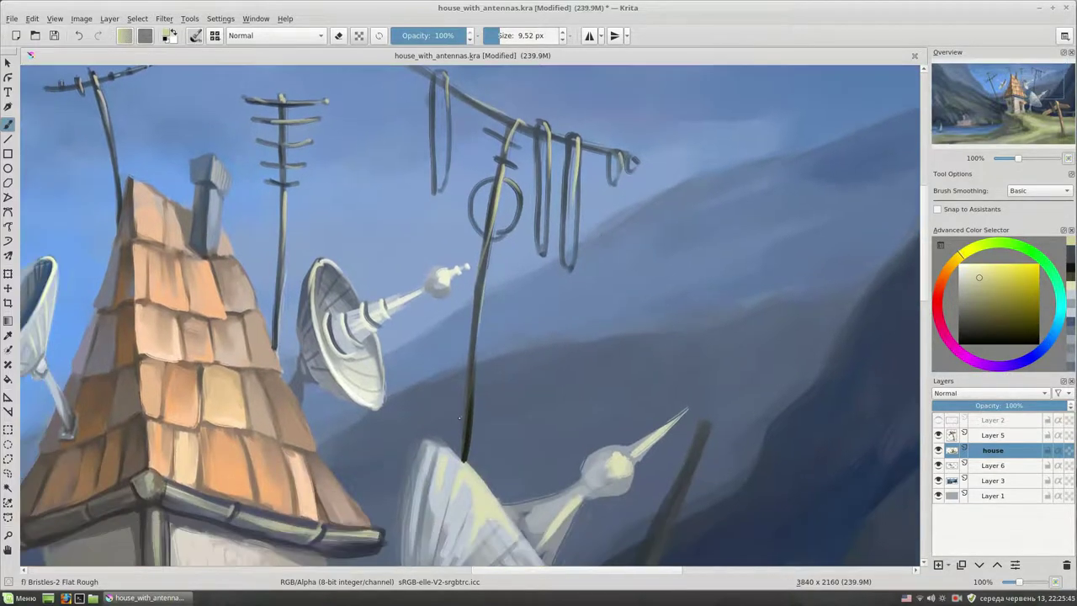
pyautogui.press('-')
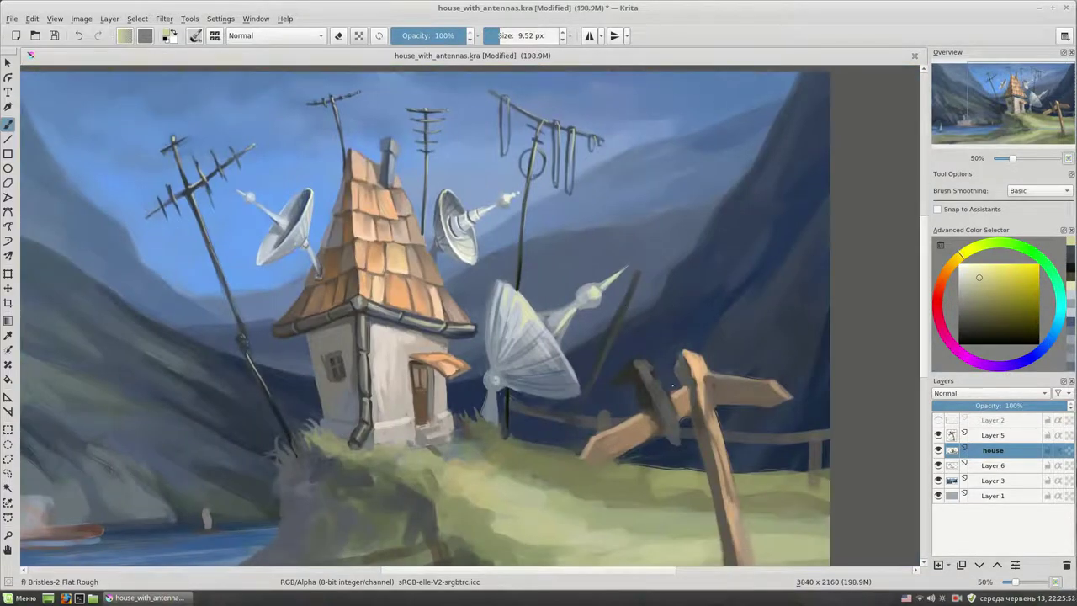
pyautogui.press('-')
pyautogui.press('-')
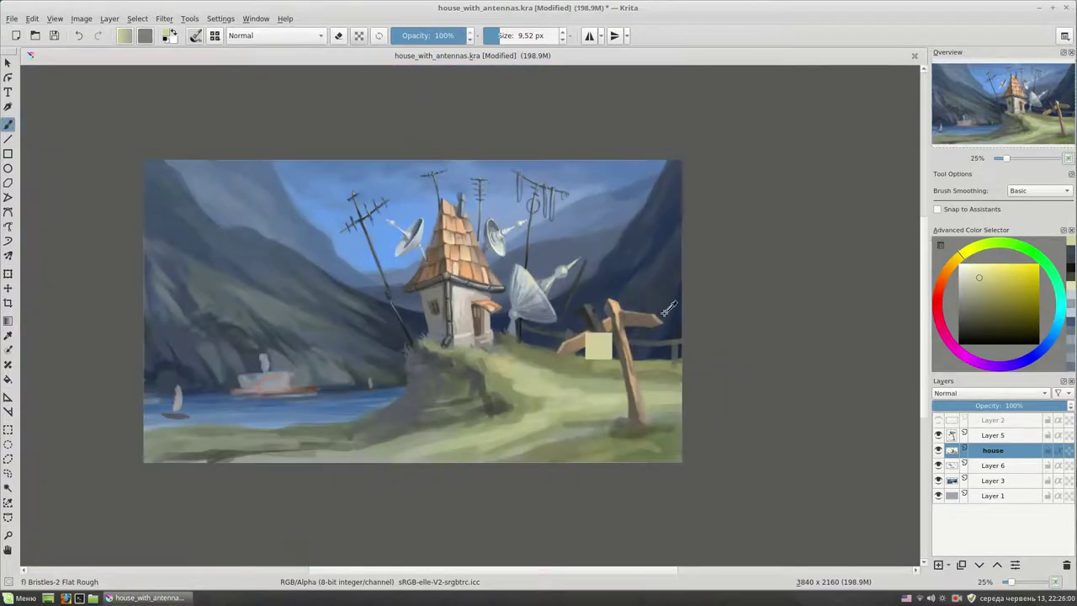
pyautogui.press('+')
pyautogui.press('+')
pyautogui.press('+')
# Step: Sample grass colours and dab broad grass strokes near the house base
pyautogui.keyDown('ctrl'); pyautogui.click(526, 360); pyautogui.keyUp('ctrl')
pyautogui.keyDown('ctrl'); pyautogui.click(526, 361); pyautogui.keyUp('ctrl')
pyautogui.moveTo(526, 360)
pyautogui.mouseDown()
pyautogui.moveTo(439, 373)
pyautogui.moveTo(509, 425)
pyautogui.moveTo(473, 410)
pyautogui.moveTo(455, 421)
pyautogui.mouseUp()
pyautogui.keyDown('ctrl'); pyautogui.click(442, 421); pyautogui.keyUp('ctrl')
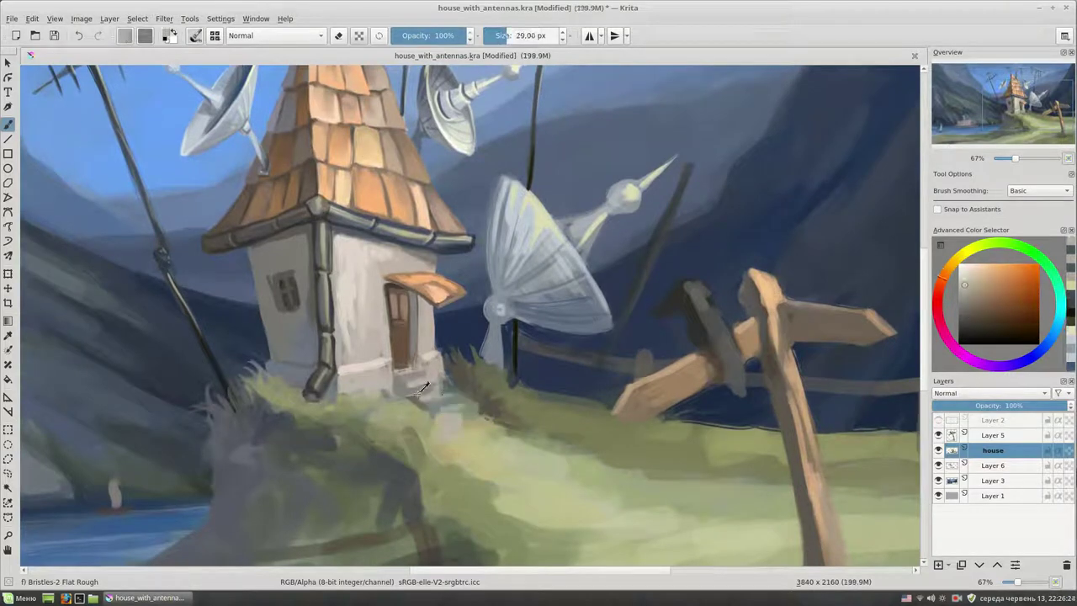
pyautogui.moveTo(488, 297)
pyautogui.mouseDown()
pyautogui.moveTo(483, 339)
pyautogui.moveTo(404, 356)
pyautogui.mouseUp()
# Step: Erase and repaint the lower grass toward the signpost with a sampled light green
pyautogui.press('e')
pyautogui.moveTo(557, 379); pyautogui.dragTo(612, 254)
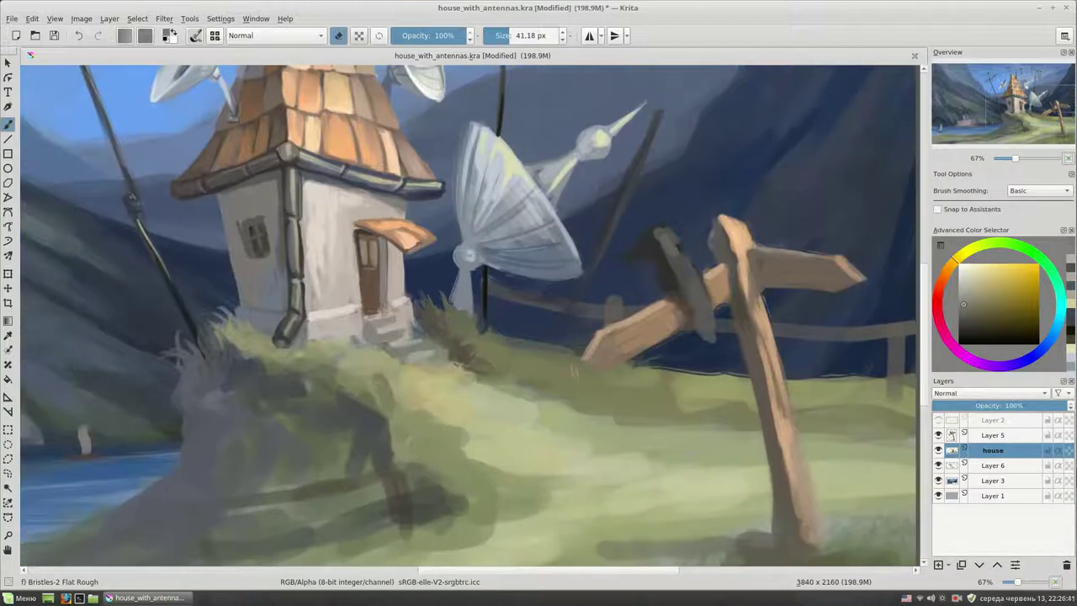
pyautogui.press('e')
pyautogui.moveTo(598, 401); pyautogui.dragTo(624, 296)
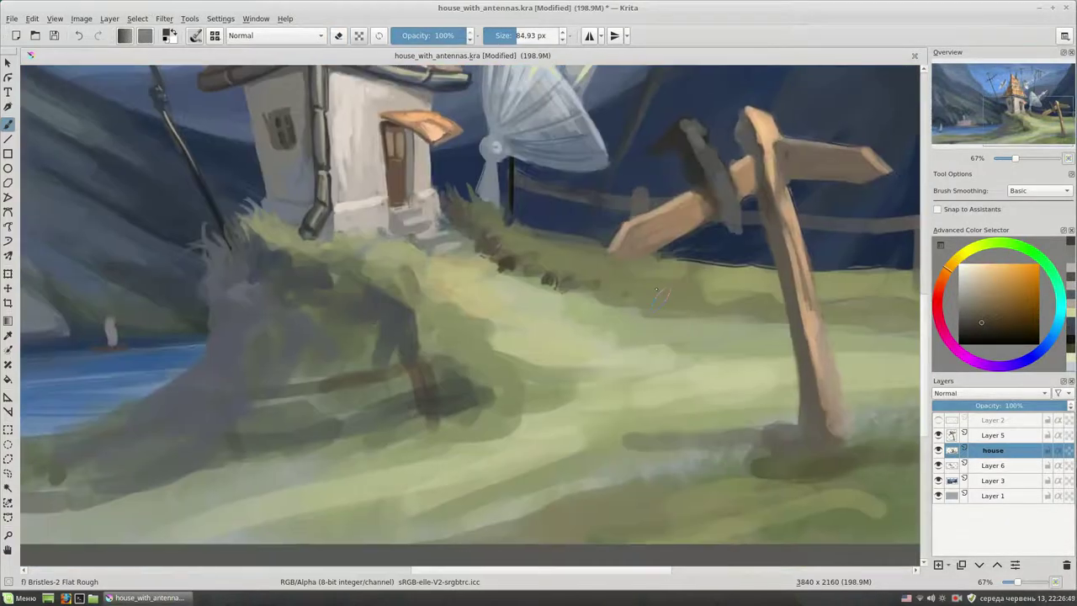
pyautogui.keyDown('ctrl'); pyautogui.click(525, 295); pyautogui.keyUp('ctrl')
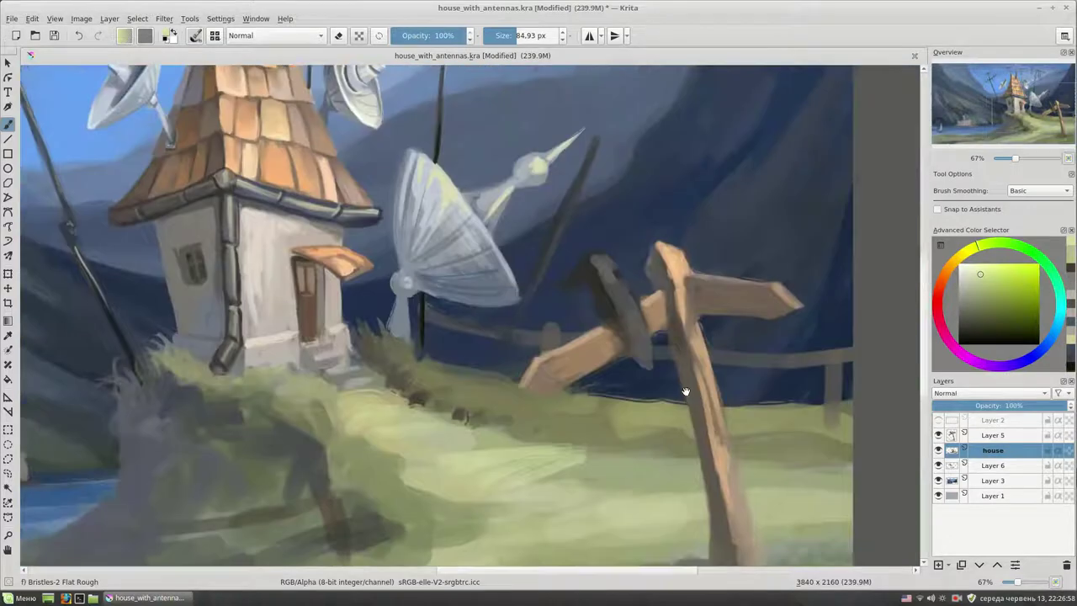
pyautogui.press('e')
pyautogui.moveTo(674, 336); pyautogui.dragTo(598, 505)
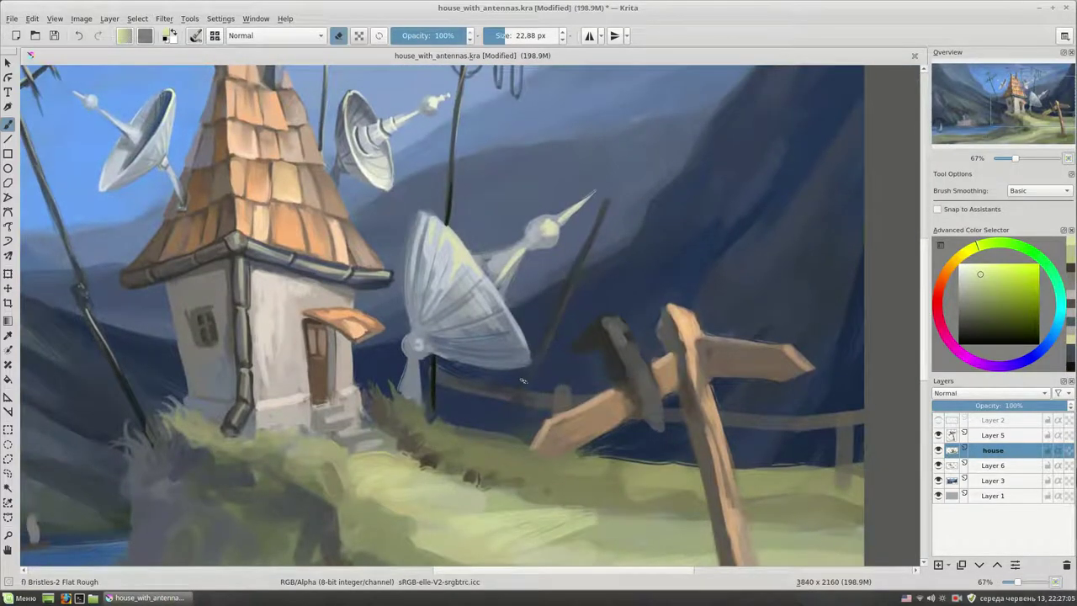
pyautogui.press('e')
# Step: Extend the dark grey-green antenna pole downward beside the dish with a smaller brush
pyautogui.keyDown('ctrl'); pyautogui.click(569, 361); pyautogui.keyUp('ctrl')
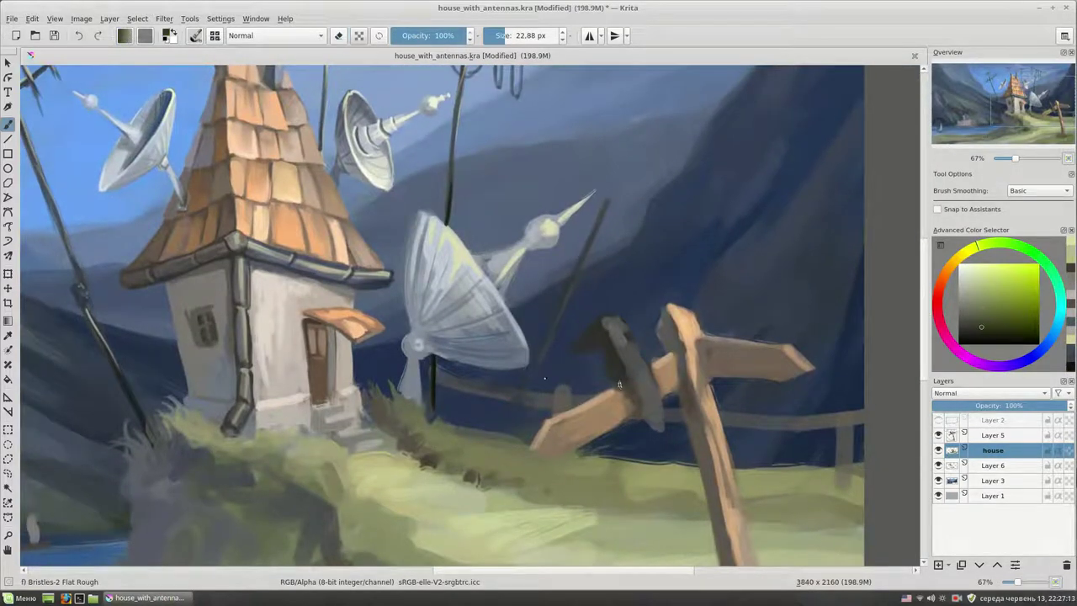
pyautogui.moveTo(563, 308); pyautogui.dragTo(524, 402)
pyautogui.moveTo(683, 272); pyautogui.dragTo(689, 297)
pyautogui.press('[')
pyautogui.scroll(-3, 613, 238)
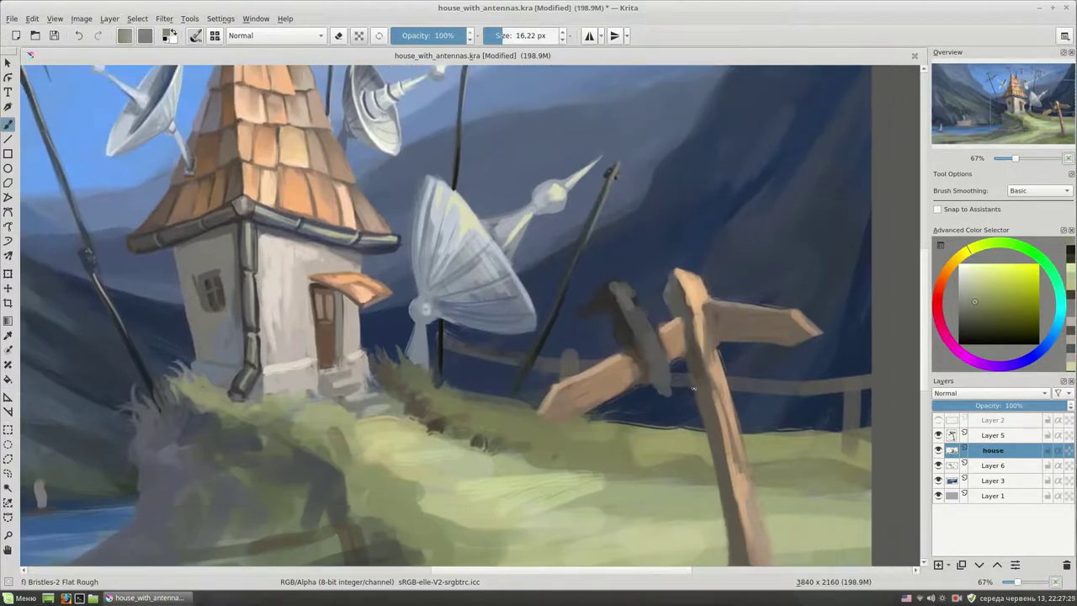
pyautogui.moveTo(539, 505); pyautogui.dragTo(648, 404)
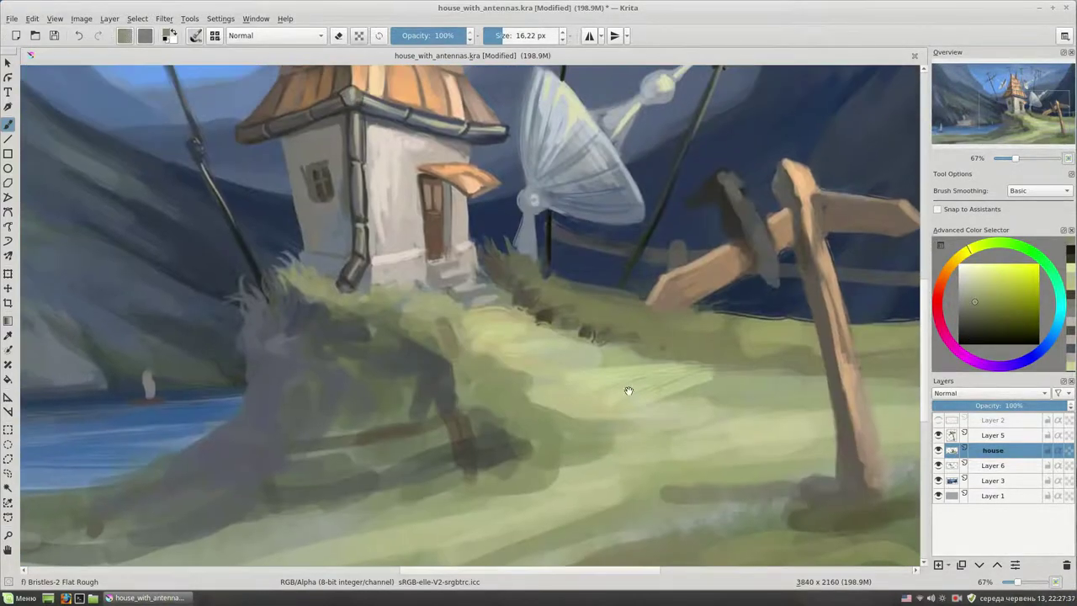
# Step: Zoom to 100% on the door and sample its brown, awning orange and grey-green tones
pyautogui.press('1')
pyautogui.moveTo(632, 330); pyautogui.dragTo(691, 510)
pyautogui.press('[')
pyautogui.keyDown('ctrl'); pyautogui.click(468, 289); pyautogui.keyUp('ctrl')
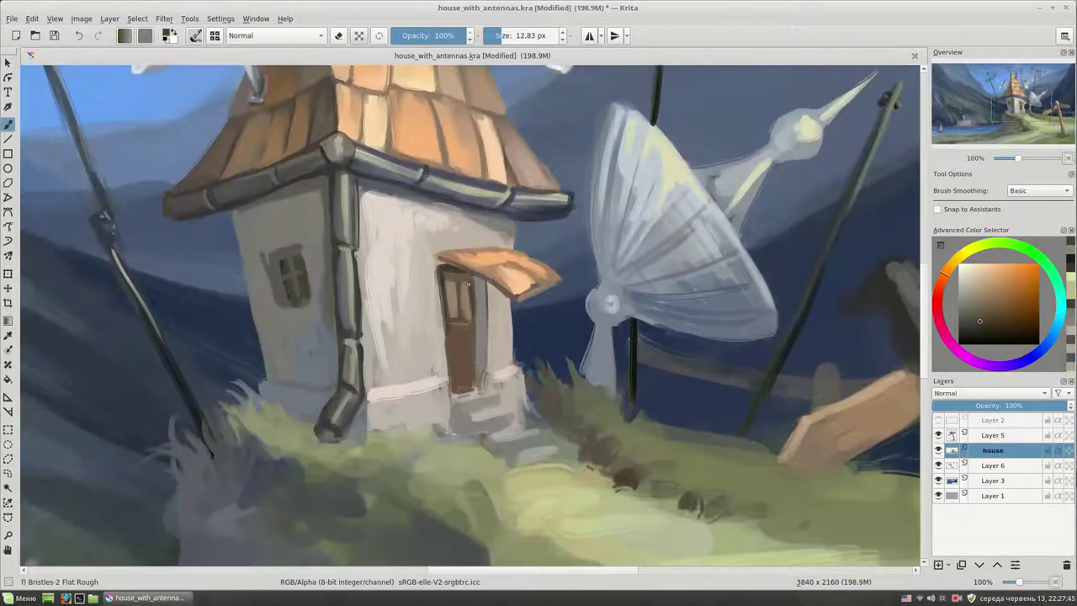
pyautogui.moveTo(468, 285)
pyautogui.mouseDown()
pyautogui.moveTo(429, 265)
pyautogui.moveTo(486, 371)
pyautogui.mouseUp()
pyautogui.keyDown('ctrl'); pyautogui.click(467, 282); pyautogui.keyUp('ctrl')
pyautogui.keyDown('ctrl'); pyautogui.click(519, 383); pyautogui.keyUp('ctrl')
pyautogui.moveTo(549, 421)
pyautogui.mouseDown()
pyautogui.moveTo(454, 330)
pyautogui.moveTo(507, 365)
pyautogui.mouseUp()
pyautogui.press(']')
pyautogui.press(']')
pyautogui.press(']')
pyautogui.press('[')
pyautogui.press('[')
pyautogui.press('[')
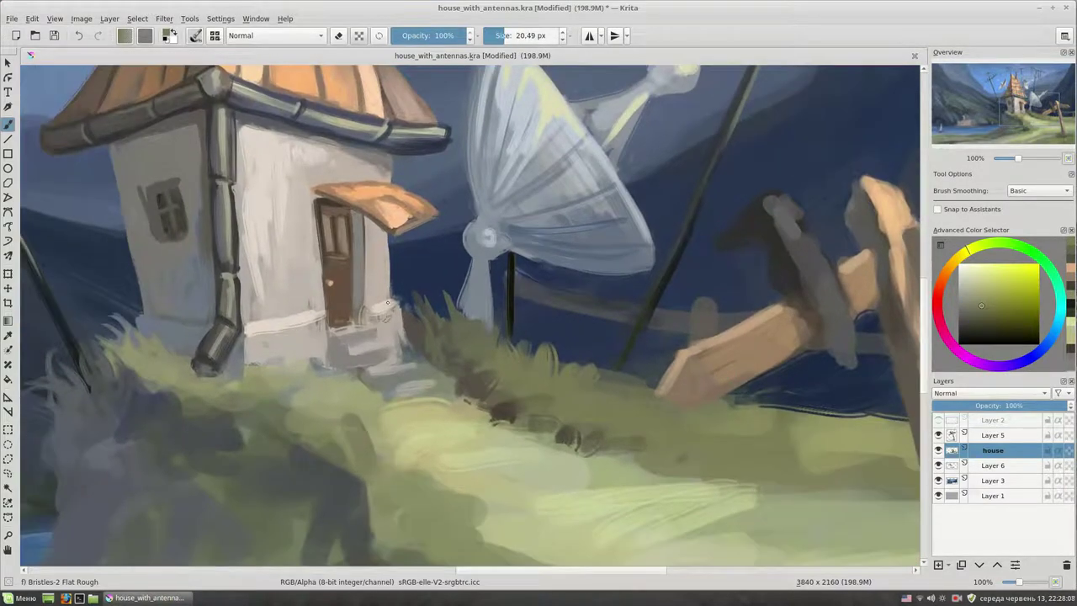
# Step: Paint pale off-white steps below the door
pyautogui.keyDown('ctrl'); pyautogui.click(410, 353); pyautogui.keyUp('ctrl')
pyautogui.keyDown('ctrl'); pyautogui.click(376, 338); pyautogui.keyUp('ctrl')
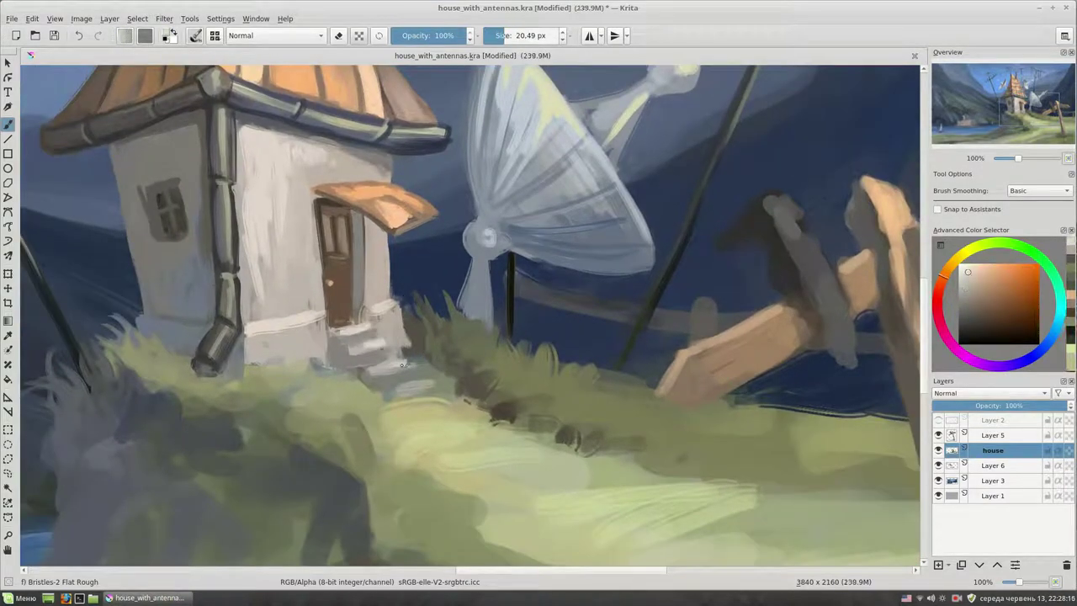
pyautogui.moveTo(402, 364); pyautogui.dragTo(431, 385)
pyautogui.moveTo(431, 386); pyautogui.dragTo(408, 320)
# Step: Sample yellow-green and dark blue-grey tones and resize the brush to about 17 px
pyautogui.press('[')
pyautogui.keyDown('ctrl'); pyautogui.click(317, 425); pyautogui.keyUp('ctrl')
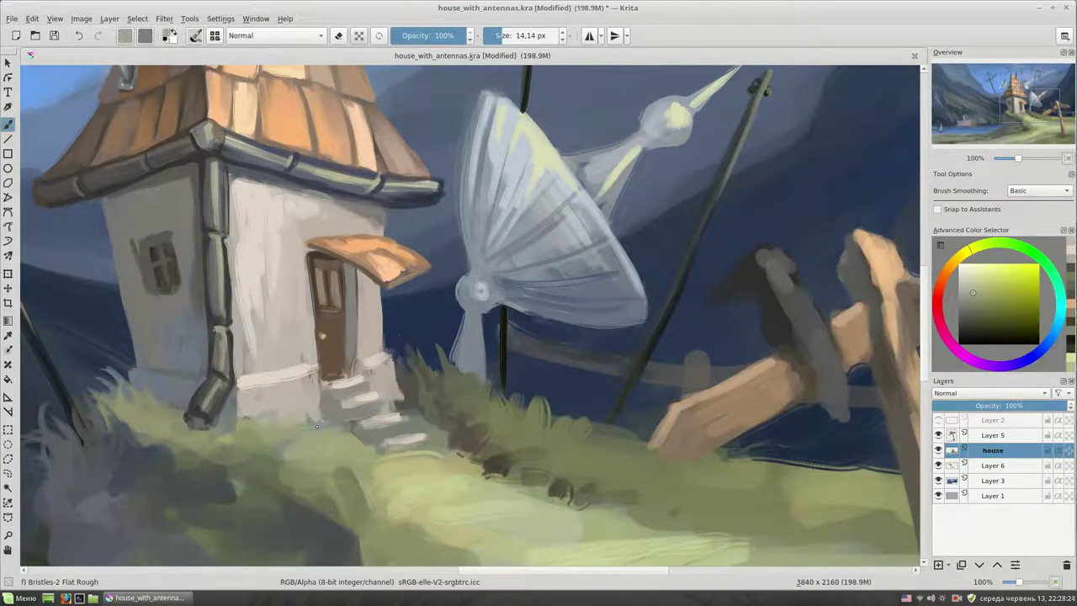
pyautogui.press(']')
pyautogui.press(']')
pyautogui.press(']')
pyautogui.moveTo(221, 444); pyautogui.dragTo(279, 370)
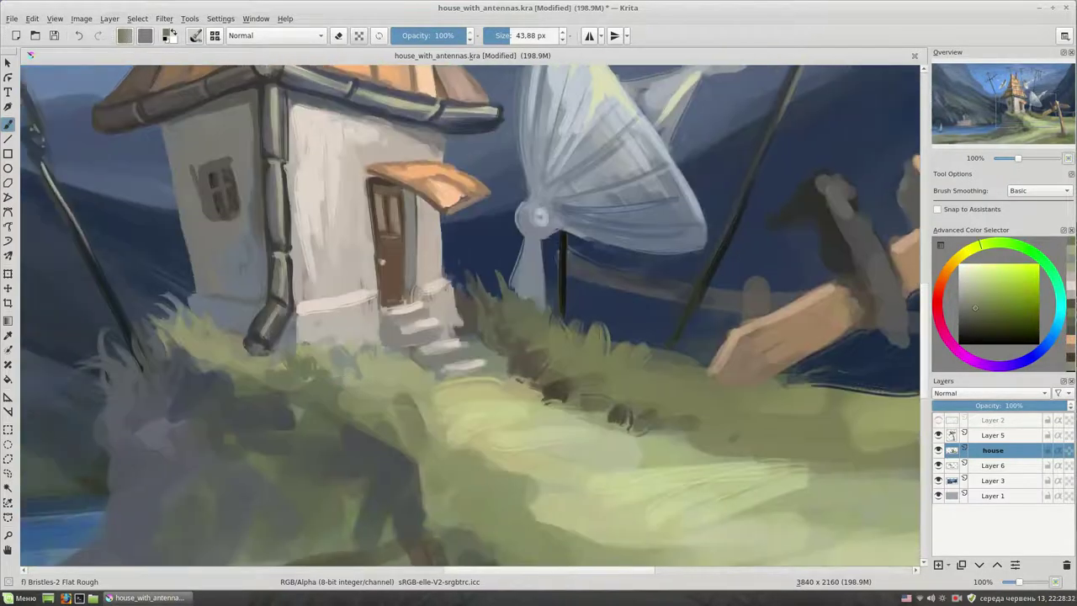
pyautogui.scroll(-5, 337, 354)
pyautogui.scroll(5, 337, 354)
pyautogui.keyDown('ctrl'); pyautogui.click(183, 322); pyautogui.keyUp('ctrl')
pyautogui.moveTo(182, 322)
pyautogui.mouseDown()
pyautogui.moveTo(273, 375)
pyautogui.moveTo(543, 483)
pyautogui.moveTo(543, 438)
pyautogui.mouseUp()
pyautogui.keyDown('ctrl'); pyautogui.click(273, 375); pyautogui.keyUp('ctrl')
pyautogui.press(']')
pyautogui.press(']')
pyautogui.press('[')
pyautogui.press('[')
pyautogui.press('[')
# Step: Paint thin brown posts beside the door and under its awning
pyautogui.click(978, 313)
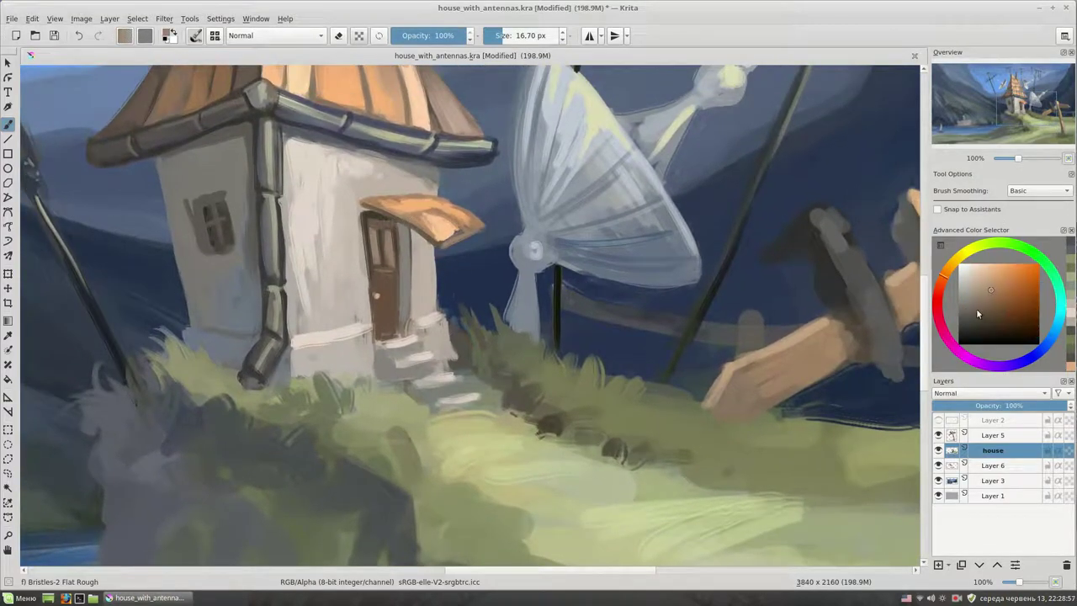
pyautogui.moveTo(422, 237); pyautogui.dragTo(426, 384)
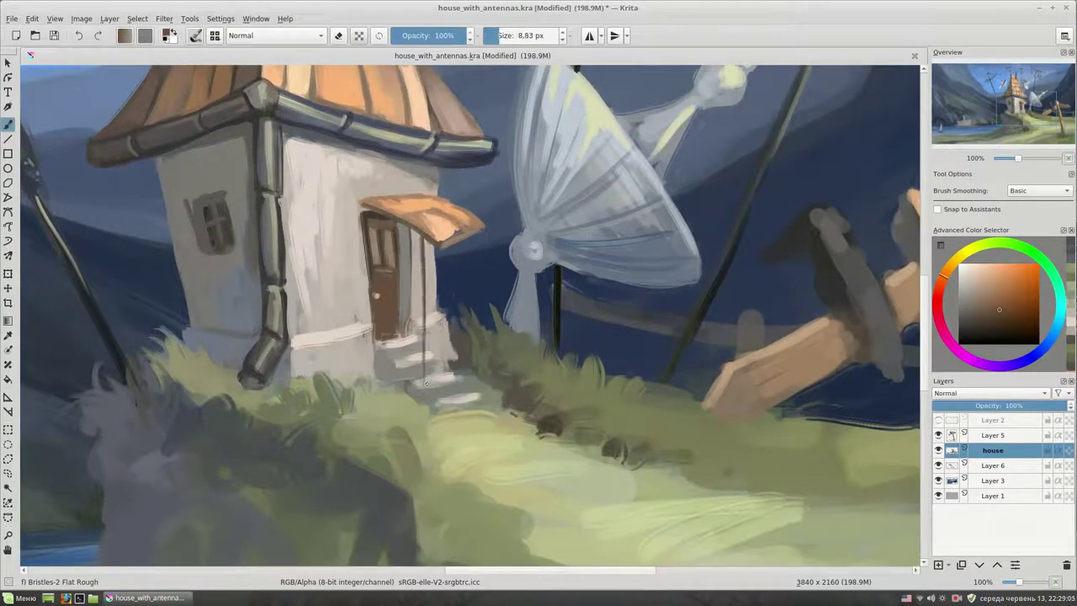
pyautogui.moveTo(425, 240); pyautogui.dragTo(421, 395)
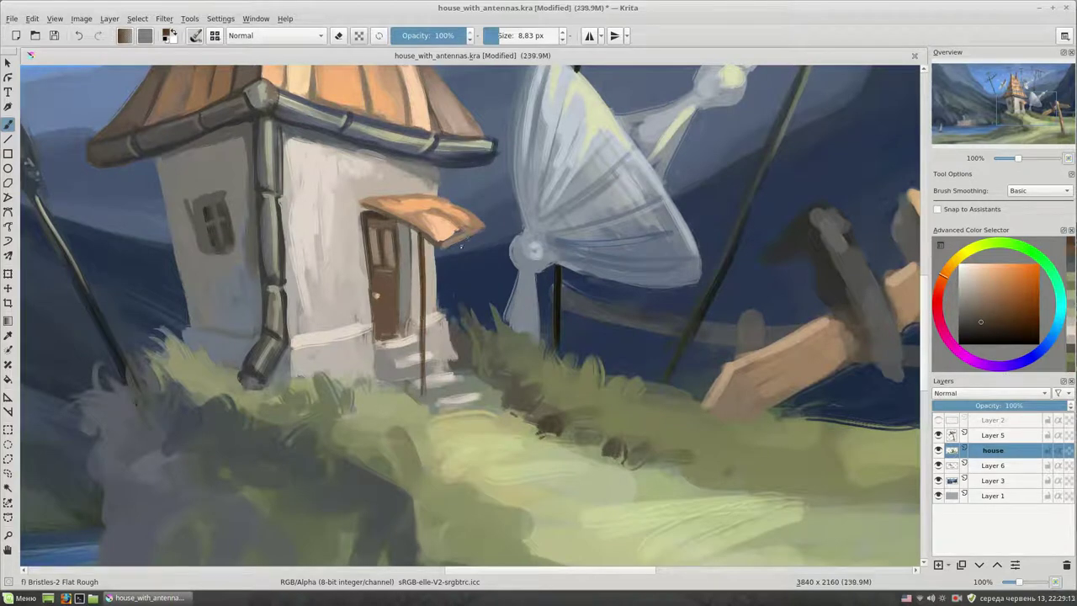
pyautogui.keyDown('ctrl'); pyautogui.click(463, 253); pyautogui.keyUp('ctrl')
pyautogui.moveTo(462, 243); pyautogui.dragTo(462, 318)
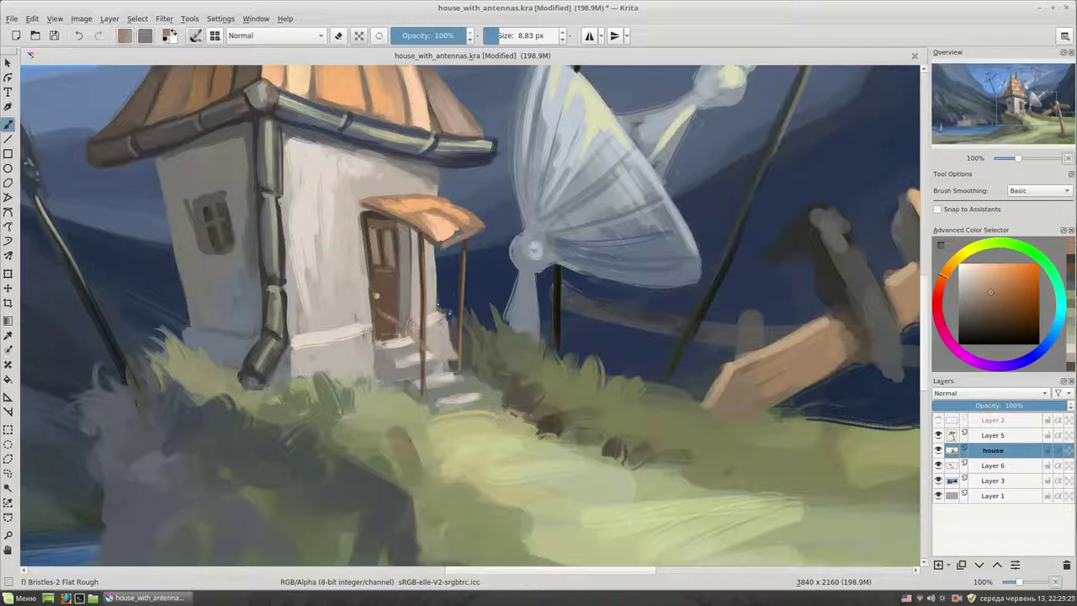
# Step: Draw a diagonal greyish-brown stair railing beside the entrance steps
pyautogui.keyDown('ctrl'); pyautogui.click(409, 341); pyautogui.keyUp('ctrl')
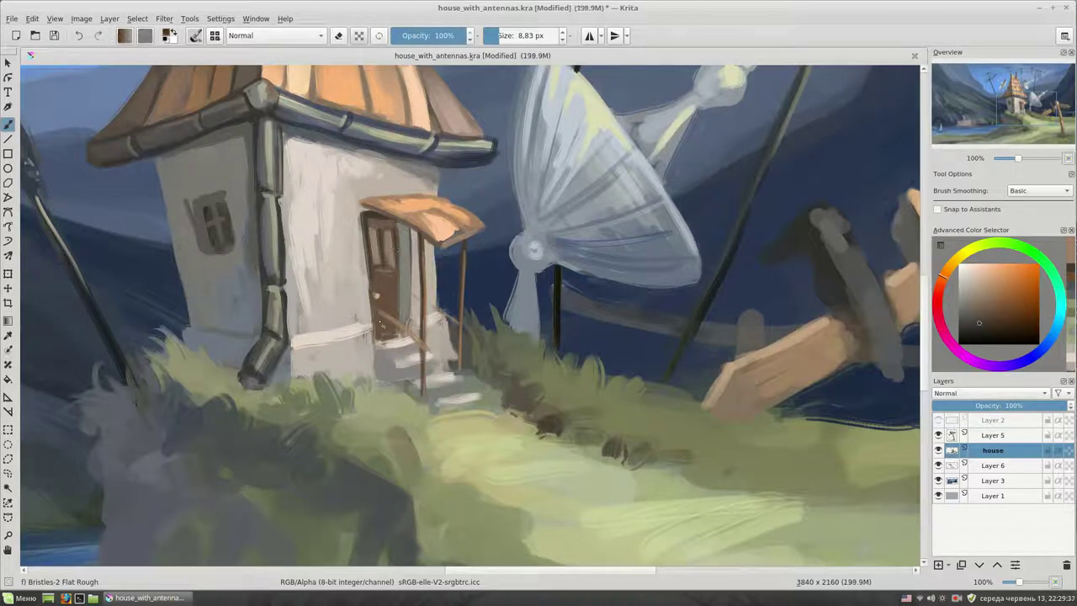
pyautogui.moveTo(379, 312); pyautogui.dragTo(412, 342)
pyautogui.keyDown('ctrl'); pyautogui.click(414, 354); pyautogui.keyUp('ctrl')
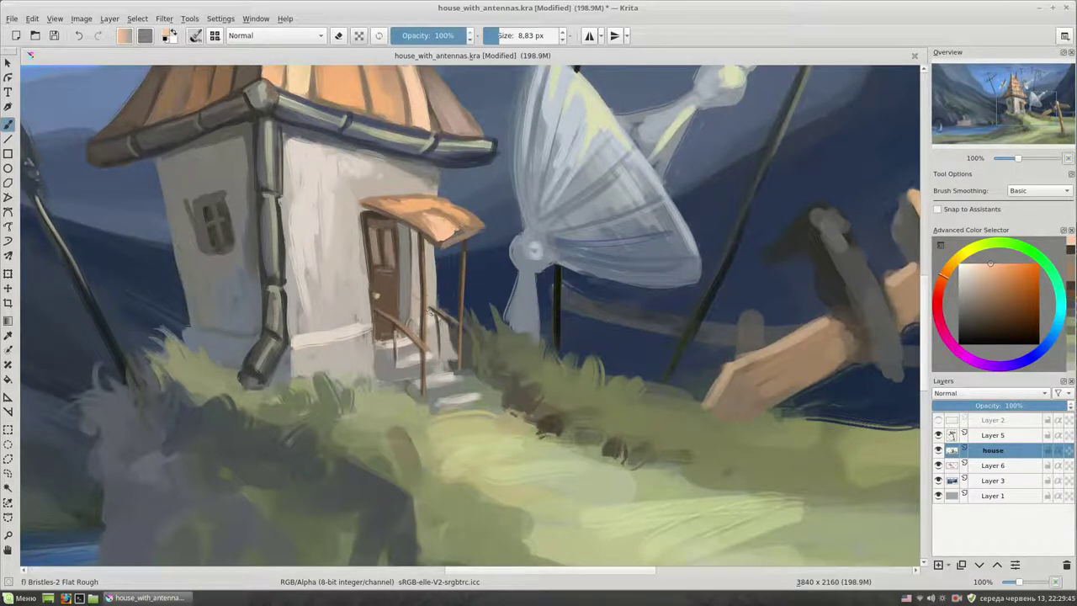
pyautogui.scroll(-1, 671, 379)
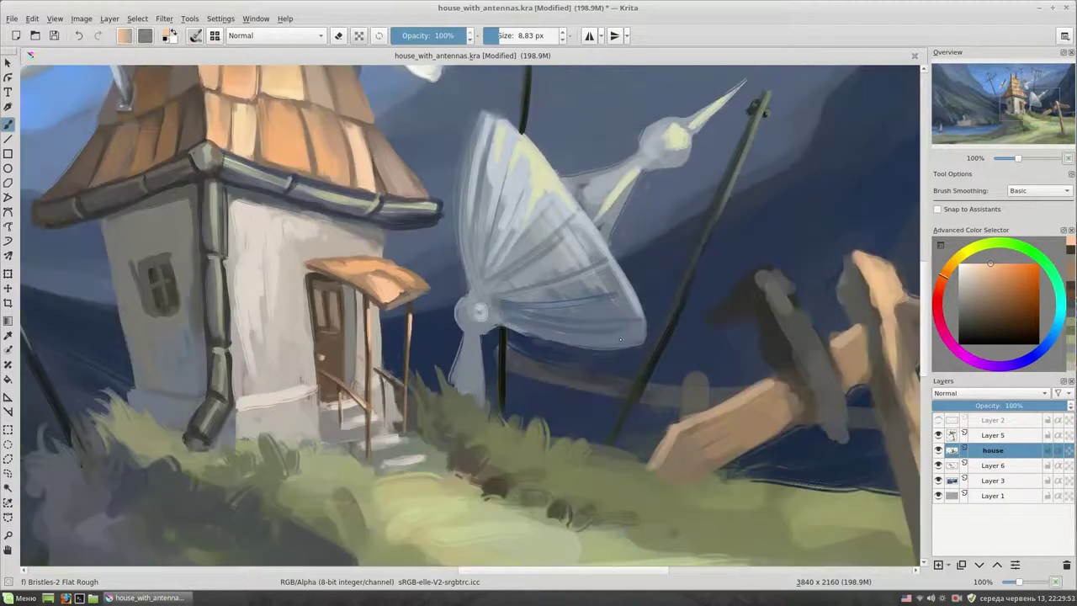
pyautogui.scroll(-1, 671, 380)
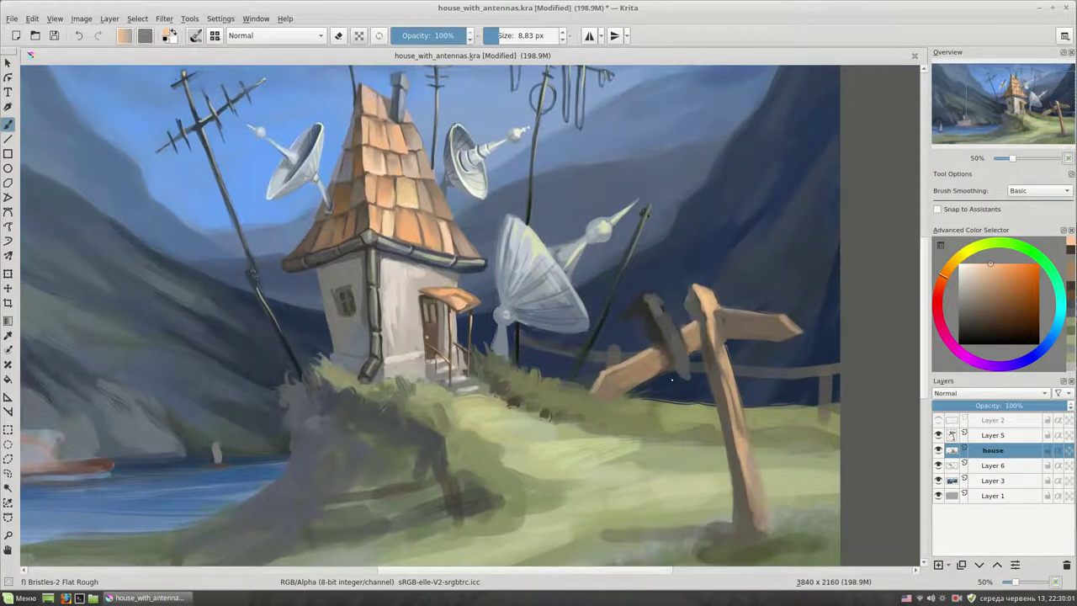
# Step: With a larger dark blue brush, lay shadow strokes across the hill near the house
pyautogui.hotkey('ctrl', '+')
pyautogui.keyDown('ctrl'); pyautogui.click(671, 379); pyautogui.keyUp('ctrl')
pyautogui.press(']')
pyautogui.press(']')
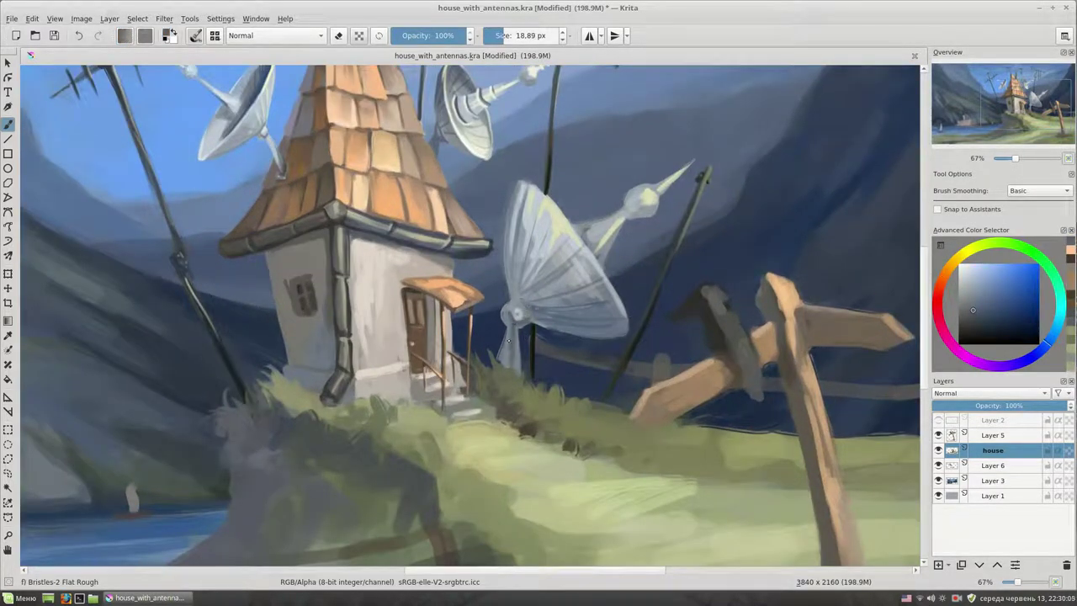
pyautogui.moveTo(578, 297); pyautogui.dragTo(543, 294)
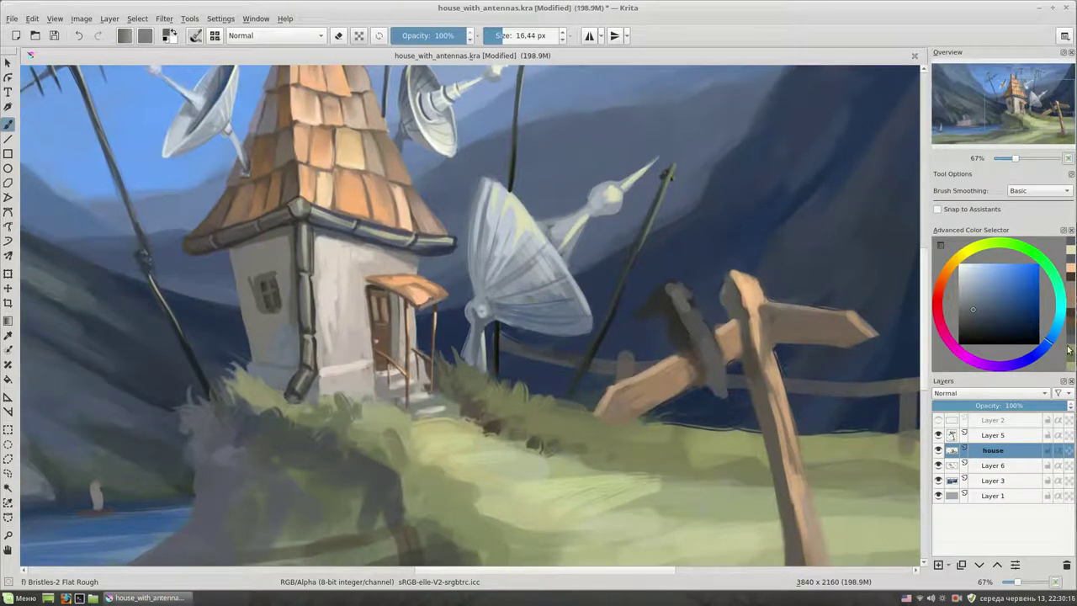
pyautogui.moveTo(495, 313); pyautogui.dragTo(427, 294)
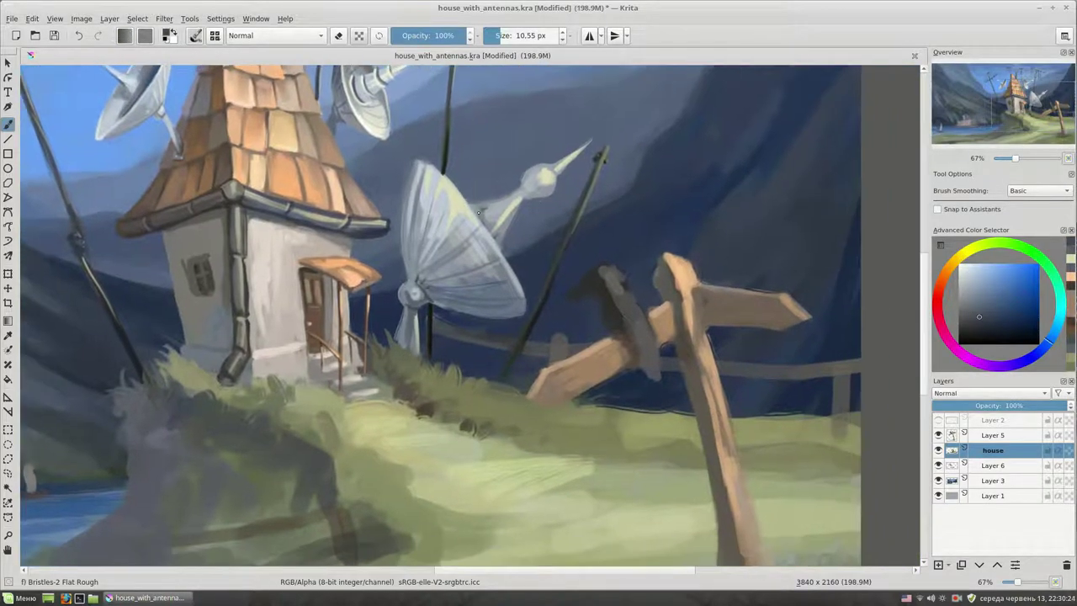
pyautogui.moveTo(498, 214); pyautogui.dragTo(486, 229)
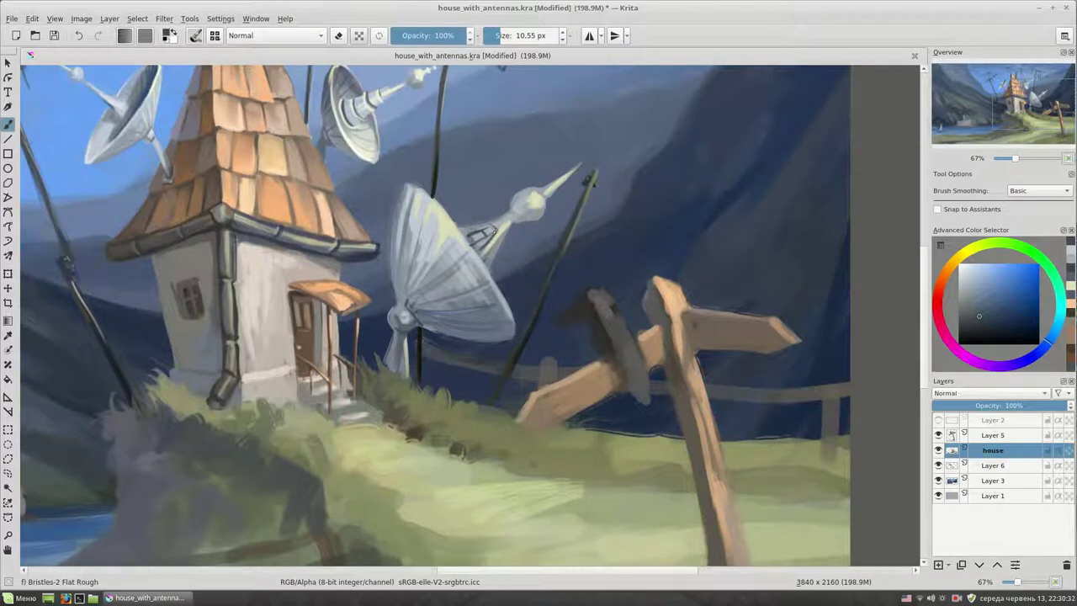
pyautogui.moveTo(458, 294); pyautogui.dragTo(531, 187)
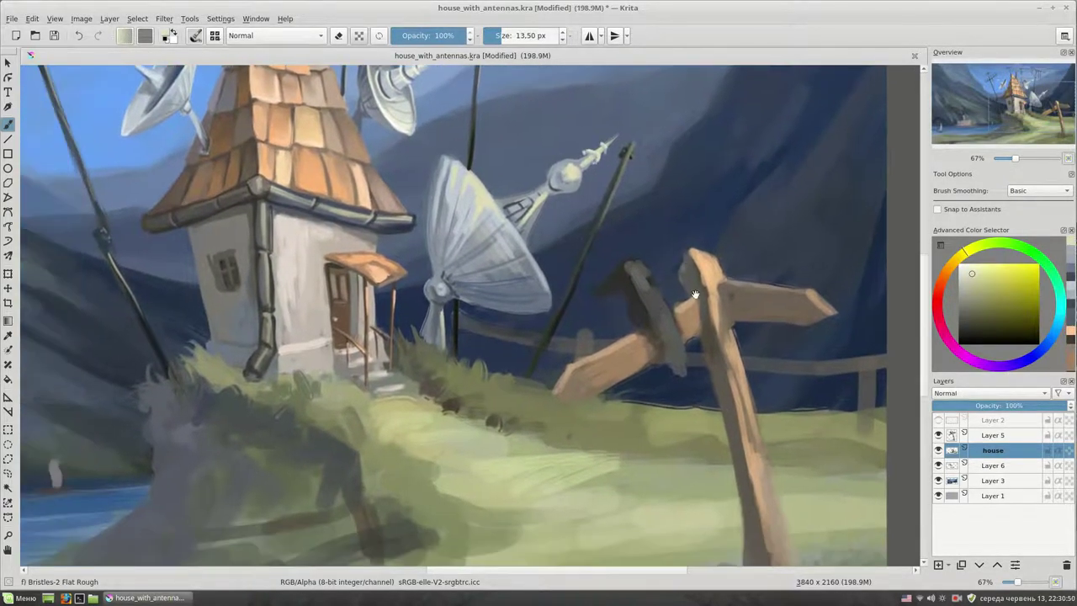
pyautogui.moveTo(628, 304); pyautogui.dragTo(656, 224)
# Step: Pick dark muted yellow-grey, blue and yellow-green grass tones and rotate the canvas
pyautogui.keyDown('ctrl'); pyautogui.click(458, 264); pyautogui.keyUp('ctrl')
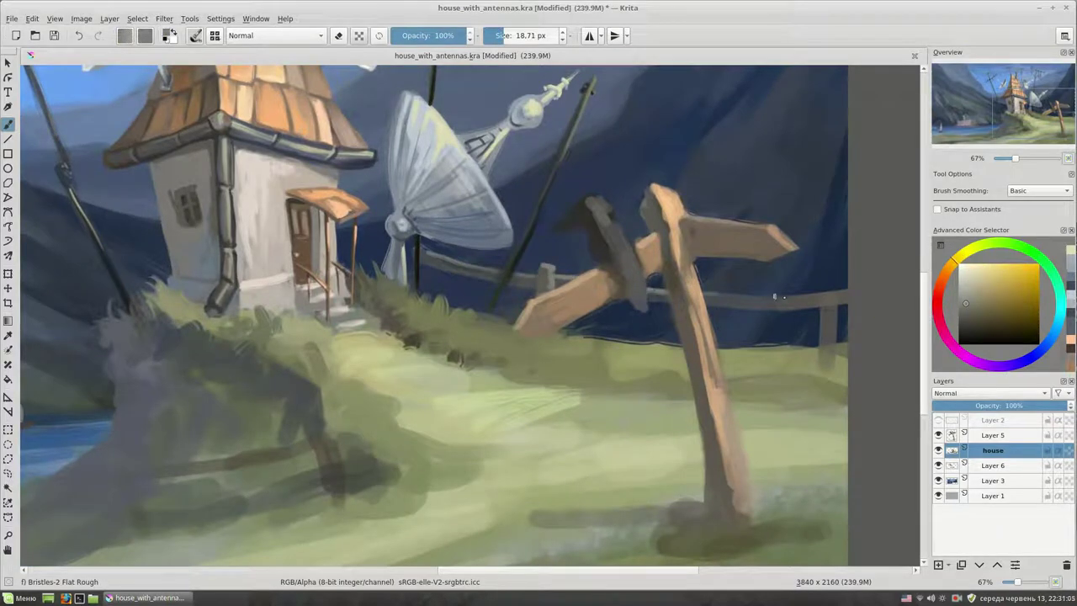
pyautogui.keyDown('ctrl'); pyautogui.click(455, 271); pyautogui.keyUp('ctrl')
pyautogui.moveTo(455, 271)
pyautogui.mouseDown()
pyautogui.moveTo(603, 298)
pyautogui.moveTo(505, 370)
pyautogui.moveTo(456, 345)
pyautogui.moveTo(645, 358)
pyautogui.mouseUp()
pyautogui.keyDown('ctrl'); pyautogui.click(505, 371); pyautogui.keyUp('ctrl')
# Step: Paint dark olive strokes along the grass edge and fence, then zoom out to 50%
pyautogui.moveTo(871, 355); pyautogui.dragTo(947, 278)
pyautogui.moveTo(555, 305)
pyautogui.mouseDown()
pyautogui.moveTo(606, 318)
pyautogui.moveTo(745, 320)
pyautogui.mouseUp()
pyautogui.press('-')
pyautogui.moveTo(614, 246); pyautogui.dragTo(630, 249)
# Step: Add yellow-green highlights beside the post and pale green strokes on the lower grass
pyautogui.keyDown('ctrl'); pyautogui.click(744, 307); pyautogui.keyUp('ctrl')
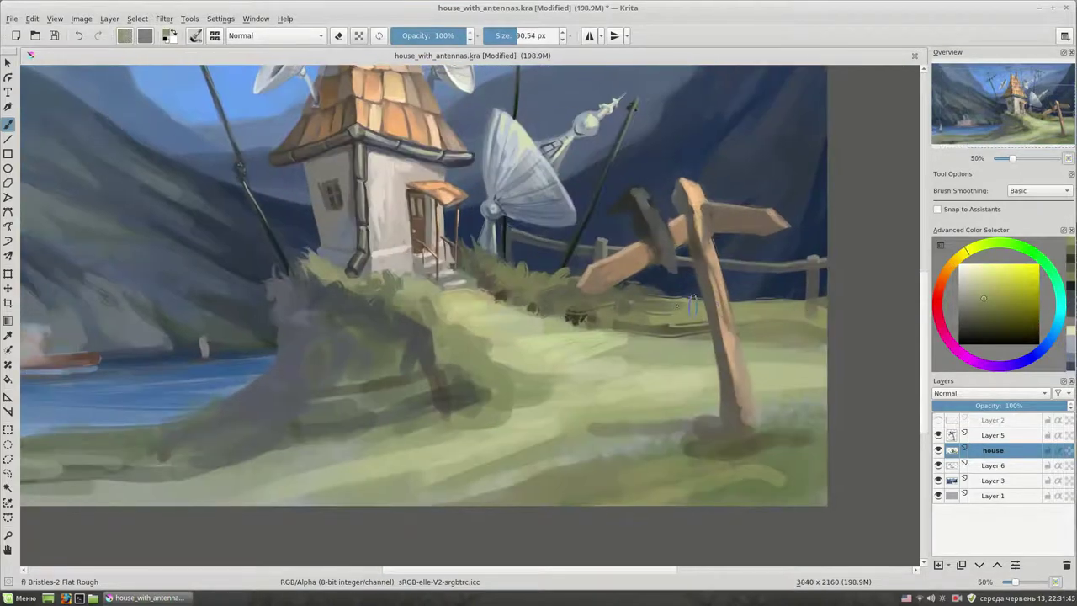
pyautogui.moveTo(657, 318); pyautogui.dragTo(668, 308)
pyautogui.moveTo(796, 318)
pyautogui.mouseDown()
pyautogui.moveTo(816, 308)
pyautogui.moveTo(864, 325)
pyautogui.mouseUp()
pyautogui.click(966, 289)
pyautogui.moveTo(572, 433); pyautogui.dragTo(407, 460)
pyautogui.moveTo(555, 454); pyautogui.dragTo(724, 419)
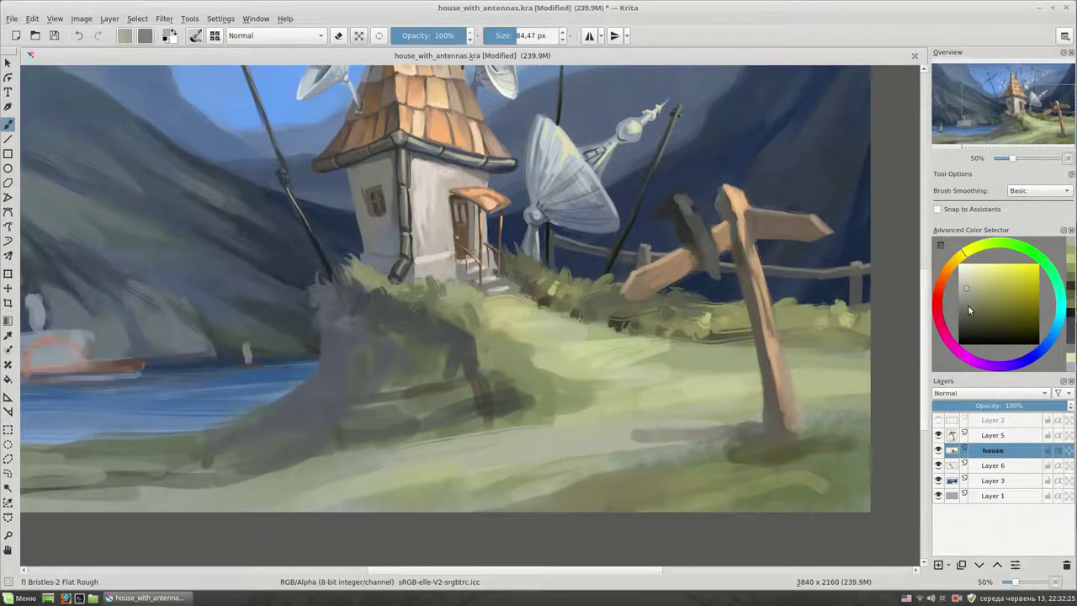
# Step: Paint adjusted green strokes across the lower grass
pyautogui.click(974, 301)
pyautogui.moveTo(590, 446); pyautogui.dragTo(698, 429)
pyautogui.moveTo(421, 337); pyautogui.dragTo(529, 303)
pyautogui.moveTo(544, 454); pyautogui.dragTo(84, 475)
pyautogui.moveTo(835, 320); pyautogui.dragTo(686, 319)
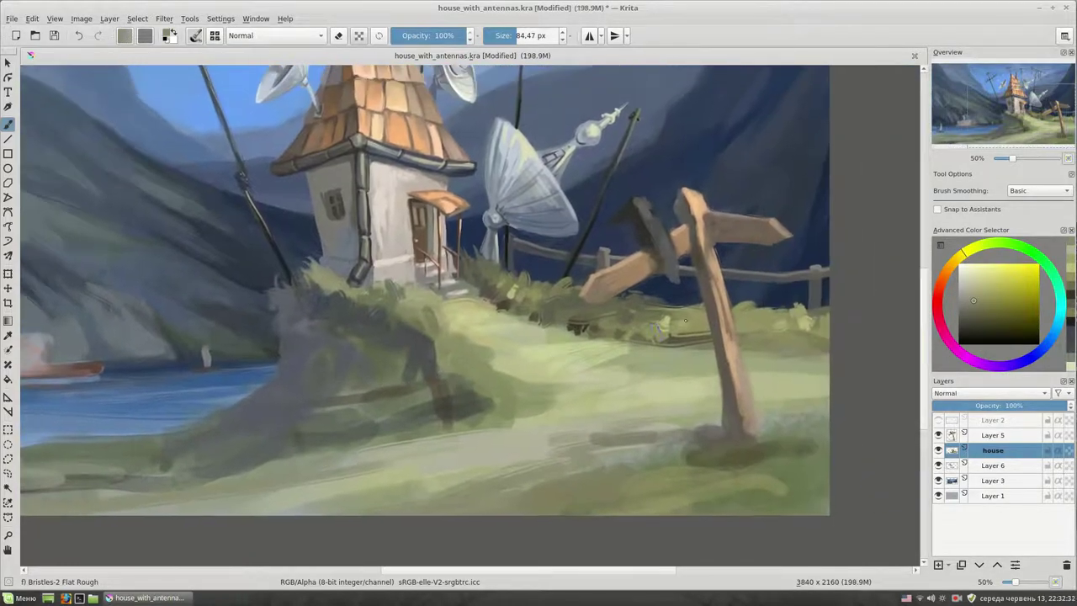
# Step: Paint dark green and sampled dark brown strokes on the lower-left grass
pyautogui.keyDown('ctrl'); pyautogui.click(504, 408); pyautogui.keyUp('ctrl')
pyautogui.moveTo(476, 422); pyautogui.dragTo(534, 417)
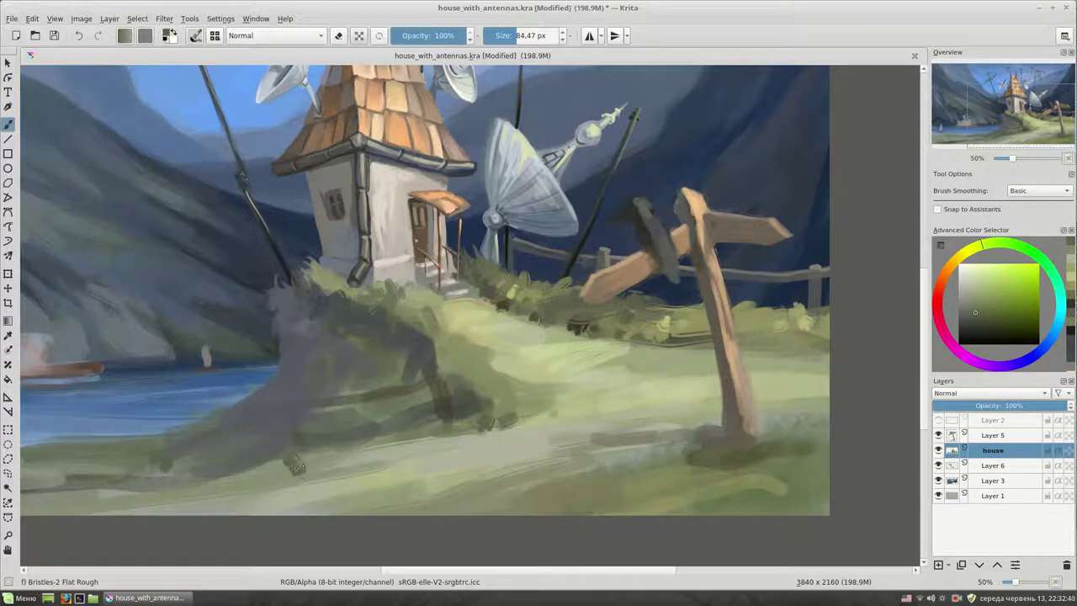
pyautogui.moveTo(296, 467); pyautogui.dragTo(345, 454)
pyautogui.click(945, 269)
pyautogui.click(994, 326)
pyautogui.keyDown('ctrl'); pyautogui.click(357, 433); pyautogui.keyUp('ctrl')
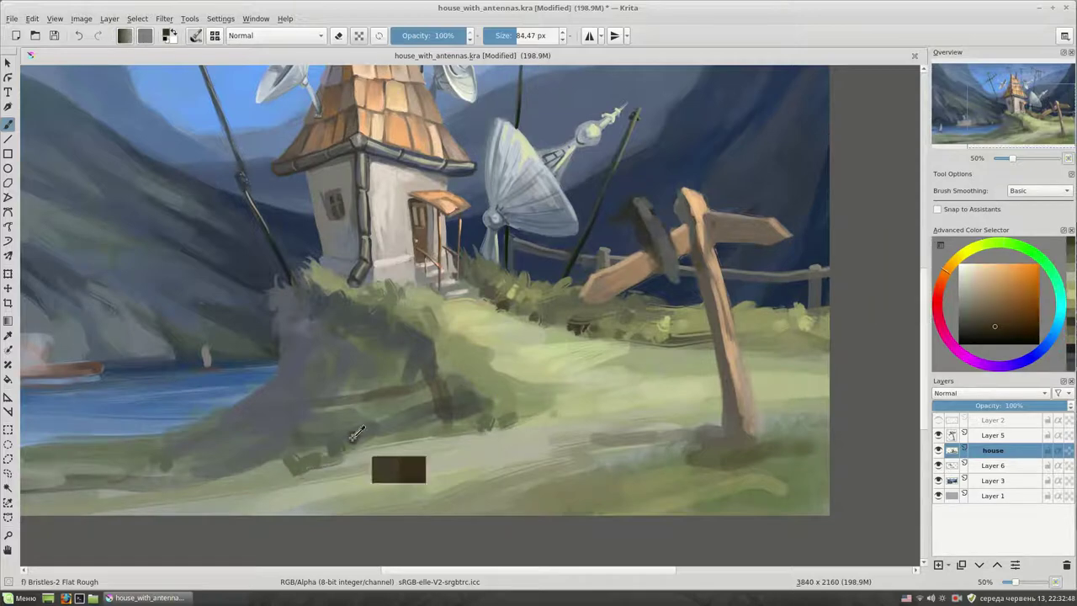
pyautogui.moveTo(376, 432); pyautogui.dragTo(544, 368)
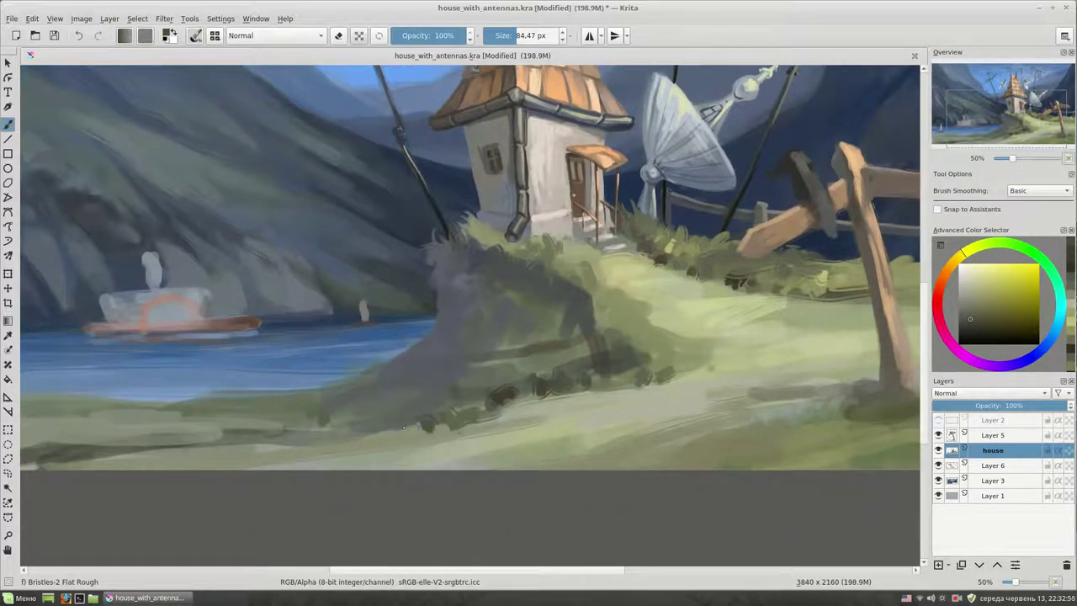
pyautogui.moveTo(403, 426); pyautogui.dragTo(452, 422)
# Step: Add teal-dark strokes on the lower-left grass and dab small grass tufts on the hill
pyautogui.keyDown('ctrl'); pyautogui.click(378, 420); pyautogui.keyUp('ctrl')
pyautogui.moveTo(328, 425); pyautogui.dragTo(420, 421)
pyautogui.moveTo(560, 335); pyautogui.dragTo(601, 387)
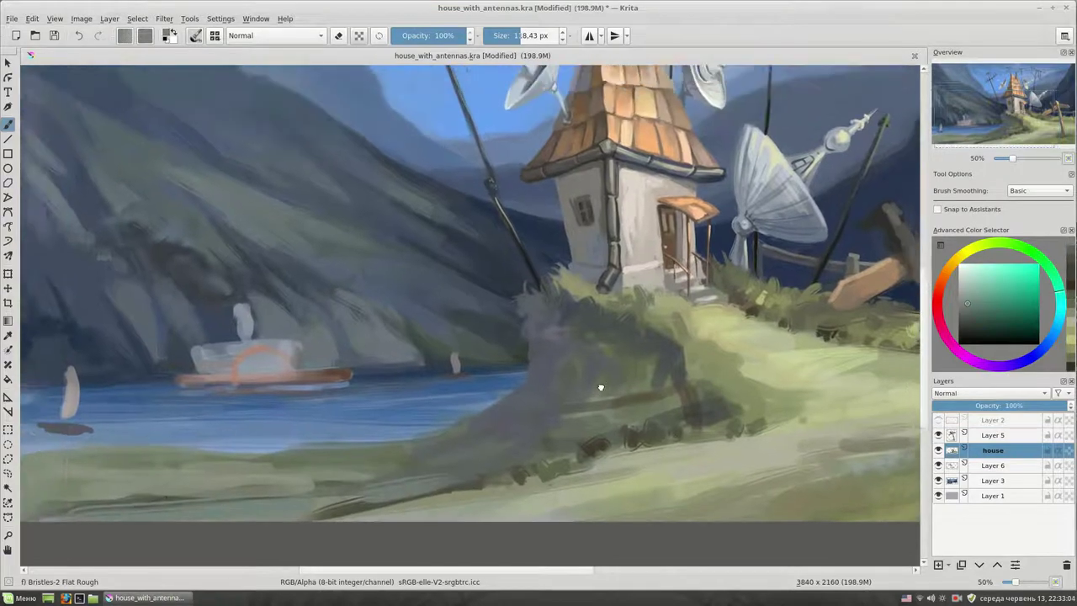
pyautogui.scroll(-1, 600, 387)
pyautogui.scroll(-3, 601, 387)
pyautogui.scroll(4, 552, 314)
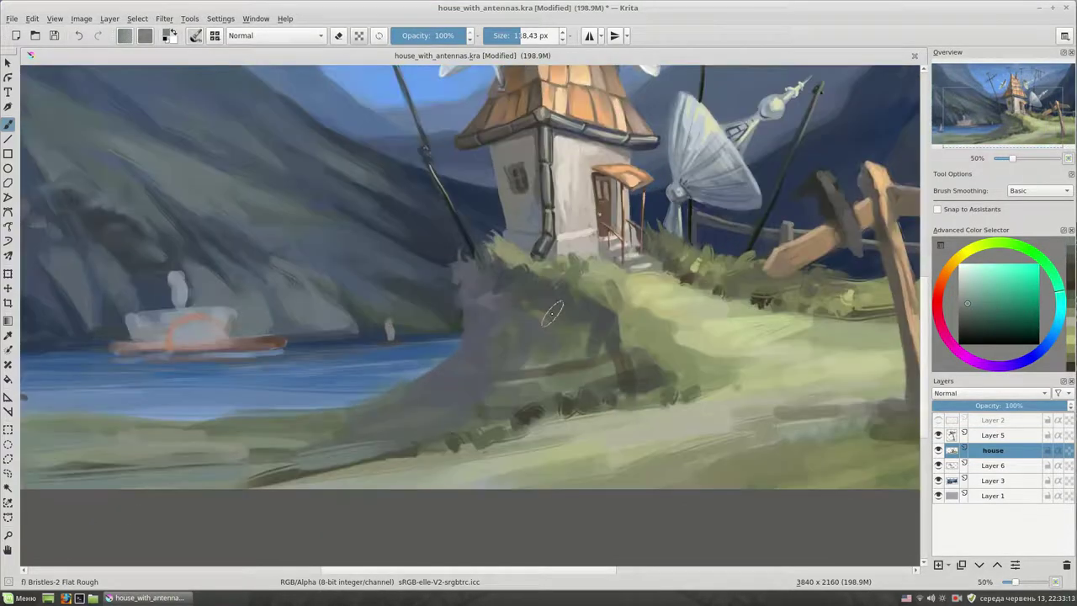
pyautogui.scroll(1, 584, 344)
pyautogui.click(981, 306)
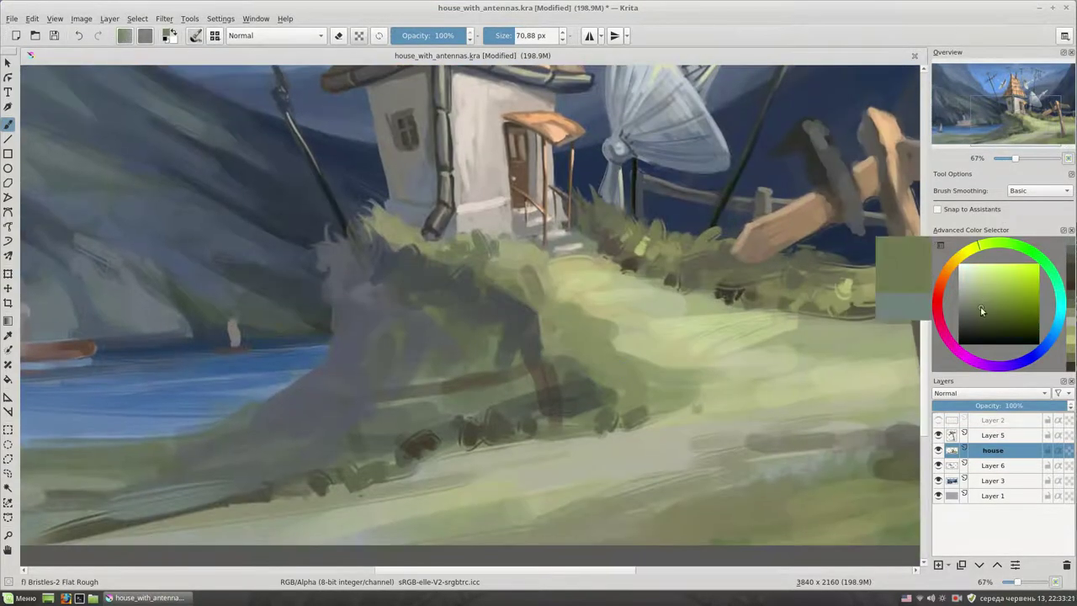
pyautogui.moveTo(631, 357)
pyautogui.mouseDown()
pyautogui.moveTo(710, 396)
pyautogui.moveTo(665, 386)
pyautogui.mouseUp()
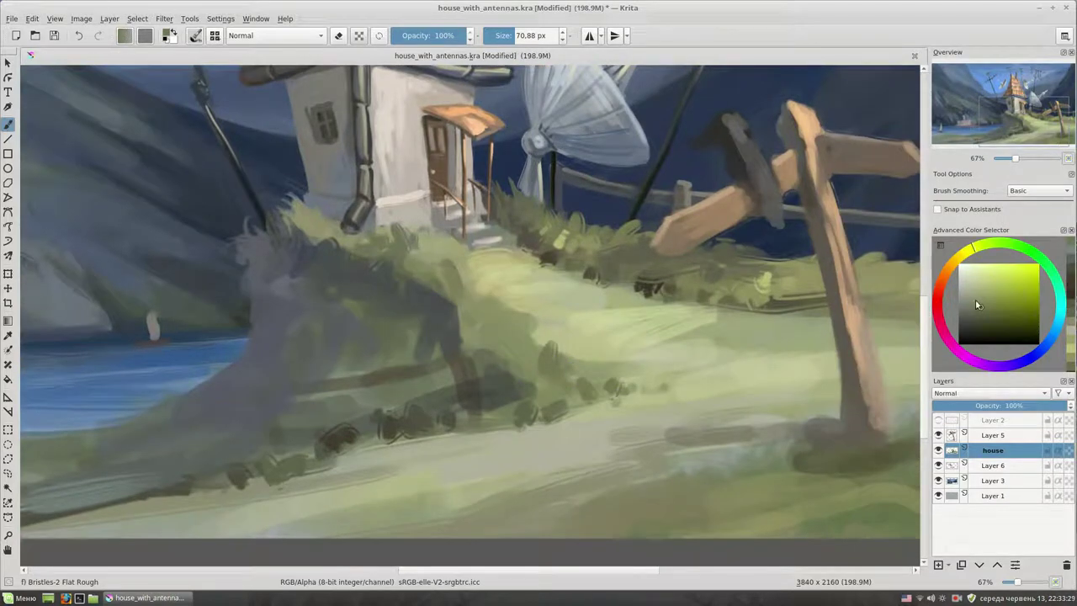
# Step: Paint a dark blue shadow mass down the hillside toward the lake
pyautogui.moveTo(979, 248); pyautogui.dragTo(958, 256)
pyautogui.click(997, 292)
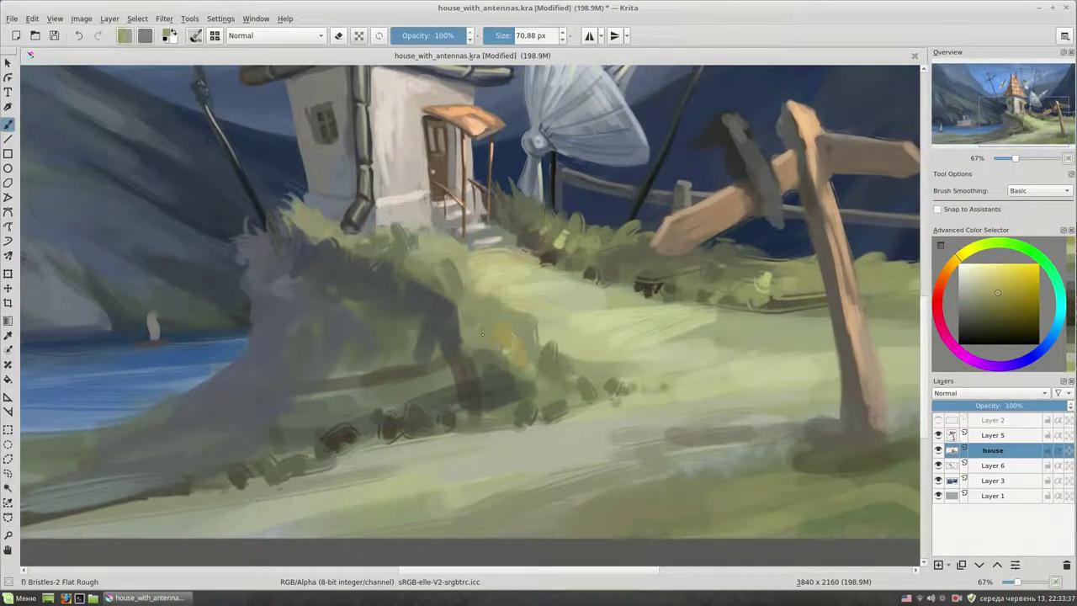
pyautogui.moveTo(798, 327); pyautogui.dragTo(835, 352)
pyautogui.keyDown('ctrl'); pyautogui.click(940, 336); pyautogui.keyUp('ctrl')
pyautogui.click(1040, 357)
pyautogui.click(978, 317)
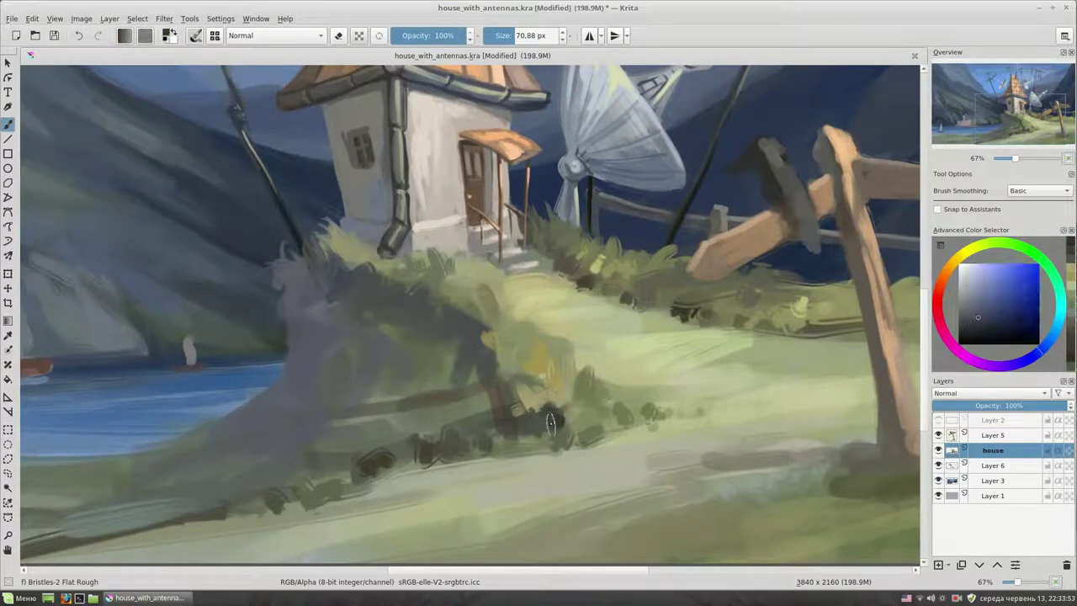
pyautogui.moveTo(519, 383); pyautogui.dragTo(425, 332)
pyautogui.moveTo(375, 303); pyautogui.dragTo(359, 388)
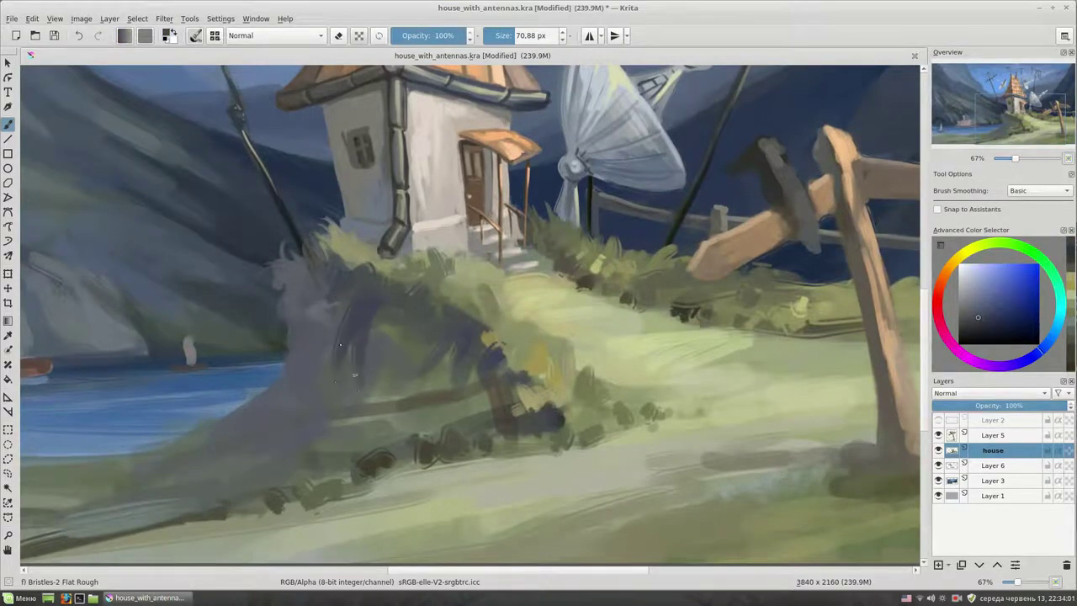
pyautogui.moveTo(322, 421); pyautogui.dragTo(404, 323)
pyautogui.moveTo(454, 240); pyautogui.dragTo(442, 328)
pyautogui.moveTo(488, 234); pyautogui.dragTo(442, 354)
# Step: Add more dark blue strokes to the hillside shadow at 50% zoom
pyautogui.moveTo(505, 313)
pyautogui.mouseDown()
pyautogui.moveTo(546, 250)
pyautogui.moveTo(532, 293)
pyautogui.mouseUp()
pyautogui.keyDown('ctrl'); pyautogui.click(530, 286); pyautogui.keyUp('ctrl')
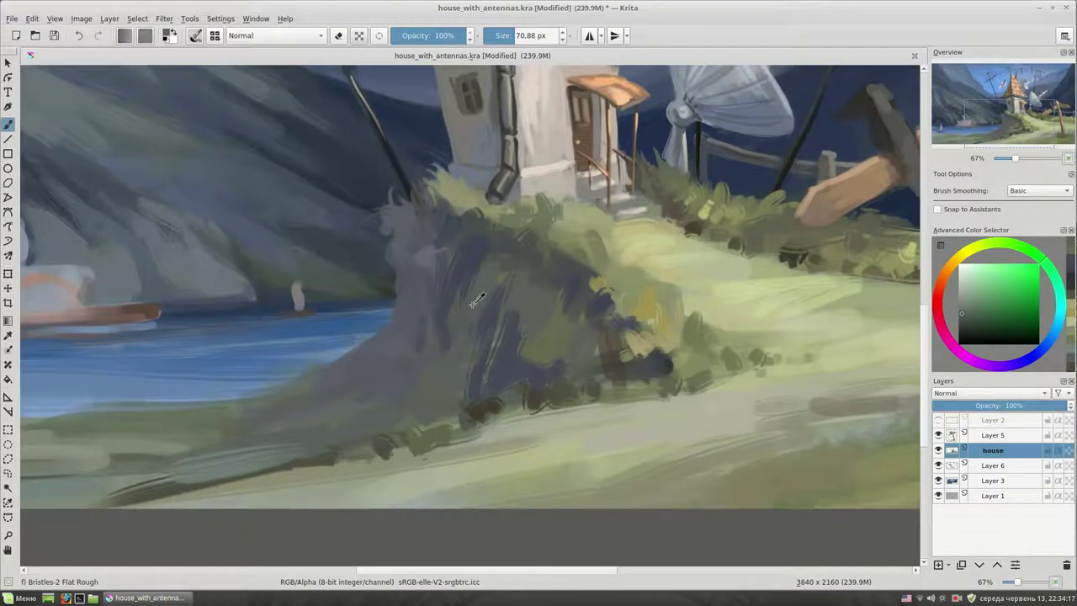
pyautogui.keyDown('ctrl'); pyautogui.click(489, 318); pyautogui.keyUp('ctrl')
pyautogui.moveTo(429, 319); pyautogui.dragTo(373, 372)
pyautogui.moveTo(387, 337); pyautogui.dragTo(349, 379)
pyautogui.press('-')
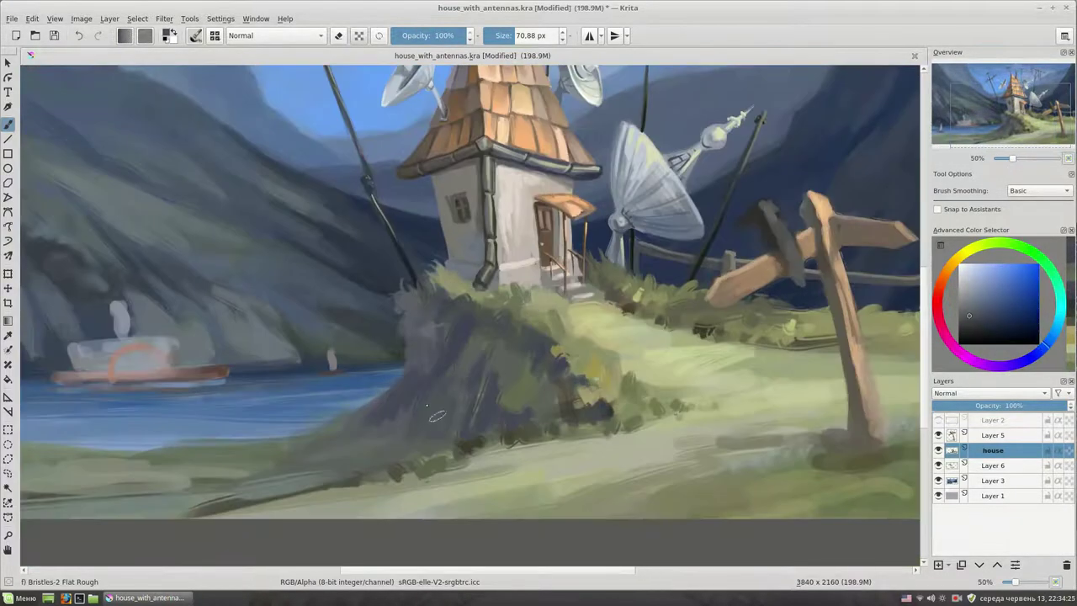
pyautogui.moveTo(417, 320); pyautogui.dragTo(444, 278)
pyautogui.moveTo(560, 337); pyautogui.dragTo(586, 364)
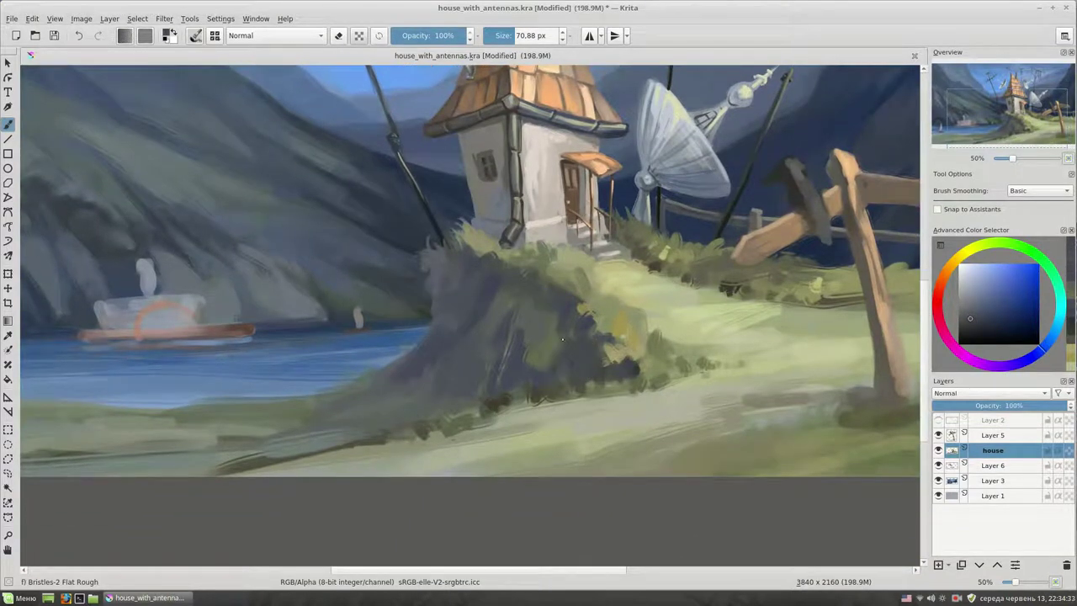
# Step: Paint small green grass strokes over the hillside
pyautogui.keyDown('ctrl'); pyautogui.click(510, 330); pyautogui.keyUp('ctrl')
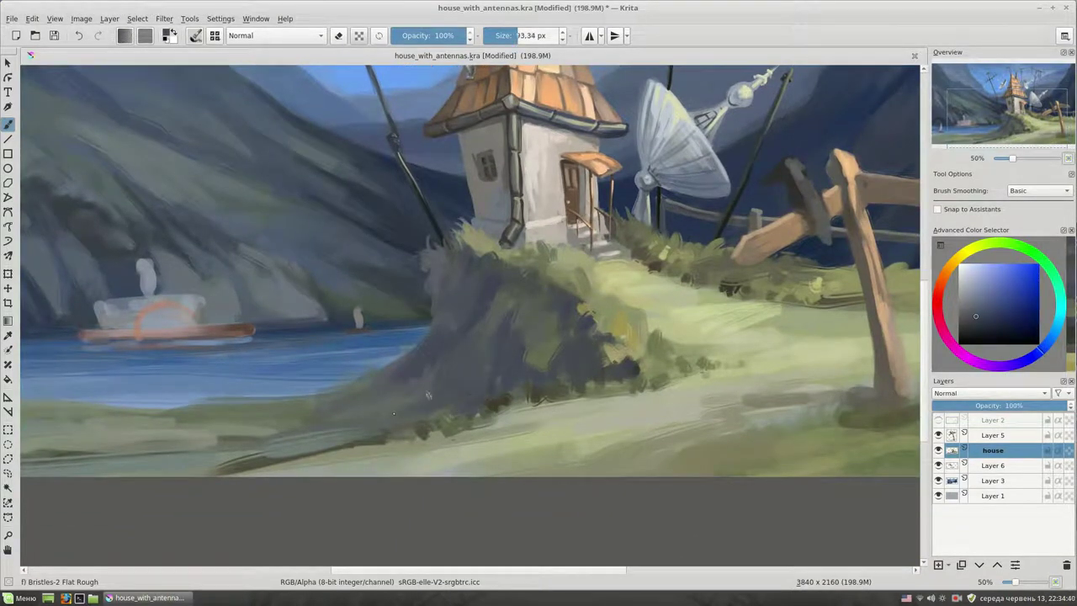
pyautogui.keyDown('ctrl'); pyautogui.click(572, 332); pyautogui.keyUp('ctrl')
pyautogui.moveTo(531, 341); pyautogui.dragTo(559, 364)
pyautogui.moveTo(496, 389); pyautogui.dragTo(514, 406)
pyautogui.moveTo(370, 395); pyautogui.dragTo(421, 409)
pyautogui.keyDown('ctrl'); pyautogui.click(413, 409); pyautogui.keyUp('ctrl')
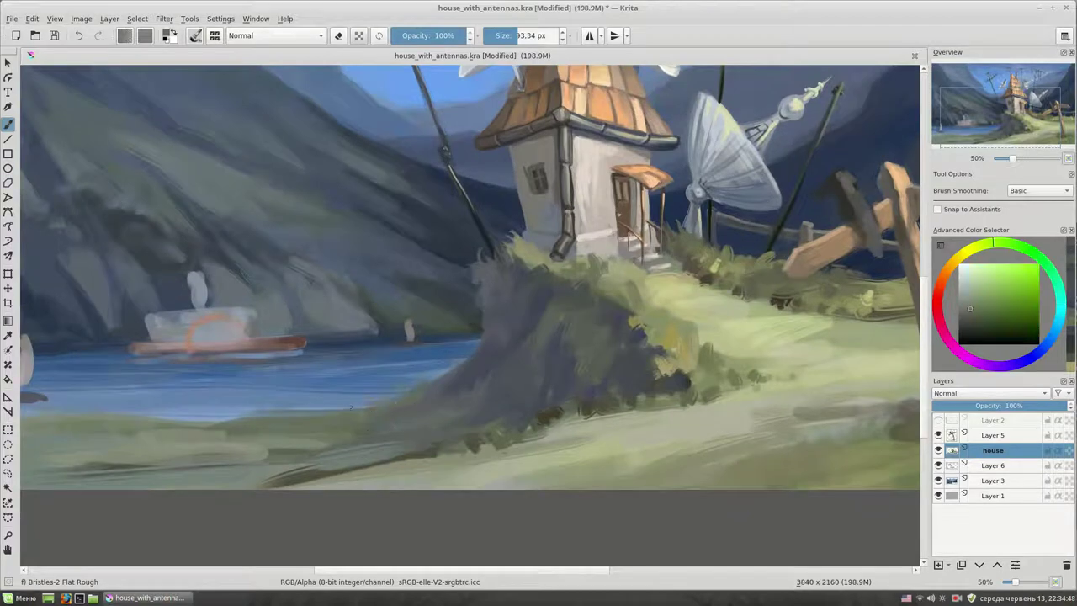
# Step: Cover the left grass's light edge with green and darken the bottom edge with yellowish grey
pyautogui.moveTo(497, 406); pyautogui.dragTo(598, 347)
pyautogui.keyDown('ctrl'); pyautogui.click(404, 368); pyautogui.keyUp('ctrl')
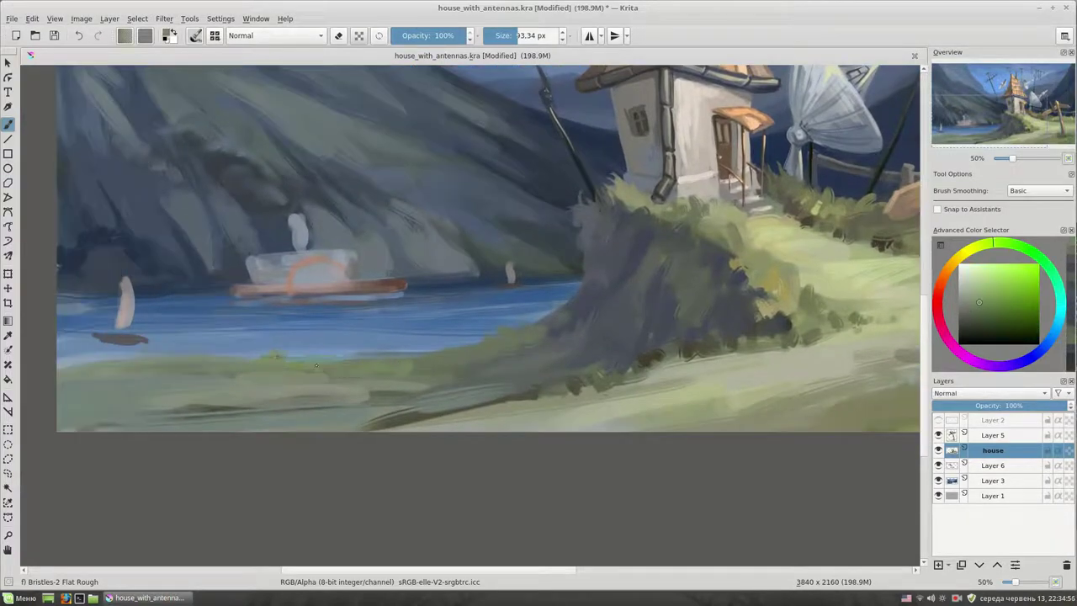
pyautogui.moveTo(182, 371); pyautogui.dragTo(341, 388)
pyautogui.moveTo(163, 388); pyautogui.dragTo(337, 380)
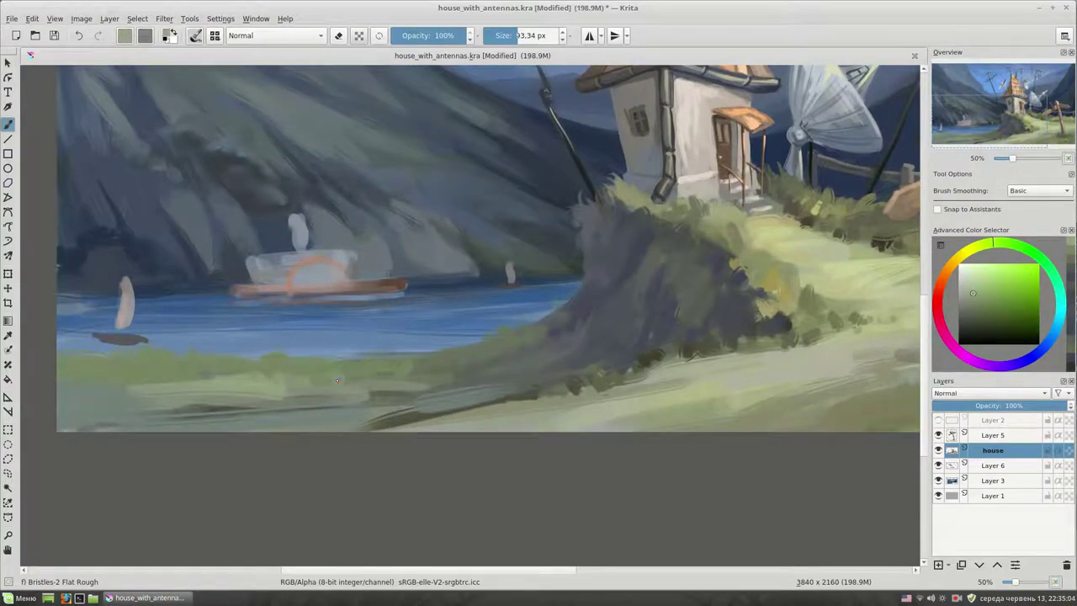
pyautogui.keyDown('ctrl'); pyautogui.click(256, 431); pyautogui.keyUp('ctrl')
pyautogui.moveTo(251, 417)
pyautogui.mouseDown()
pyautogui.moveTo(101, 412)
pyautogui.moveTo(252, 396)
pyautogui.moveTo(375, 418)
pyautogui.moveTo(158, 434)
pyautogui.mouseUp()
# Step: Rotate the canvas slightly and sample dark blue-grey tones from the painting
pyautogui.moveTo(514, 362); pyautogui.dragTo(467, 404)
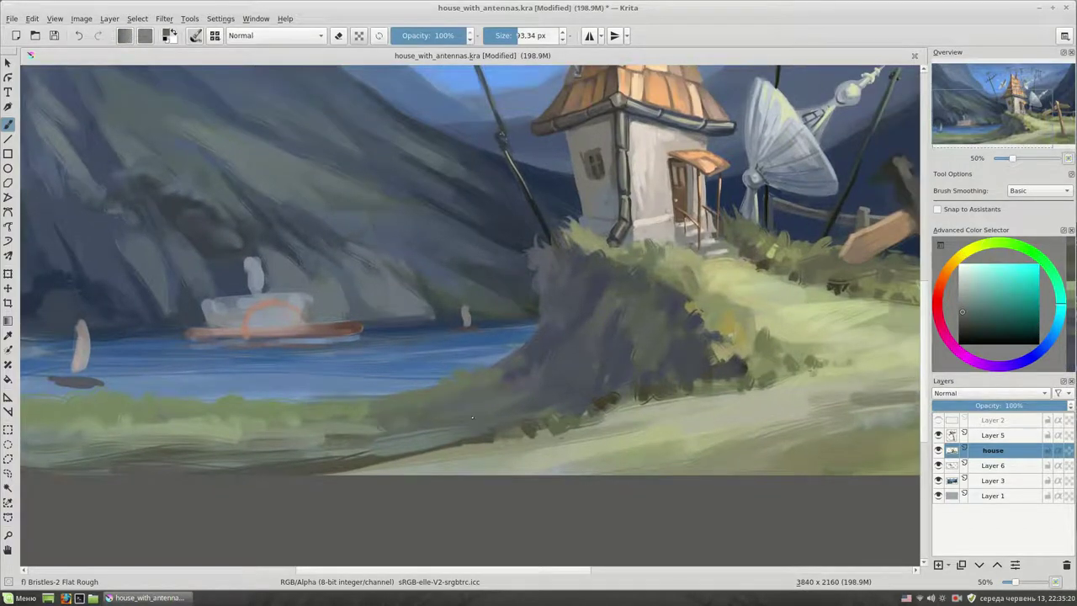
pyautogui.keyDown('ctrl'); pyautogui.click(462, 427); pyautogui.keyUp('ctrl')
pyautogui.moveTo(453, 435); pyautogui.dragTo(657, 361)
pyautogui.scroll(-5, 657, 362)
pyautogui.scroll(5, 601, 340)
pyautogui.keyDown('ctrl'); pyautogui.click(602, 341); pyautogui.keyUp('ctrl')
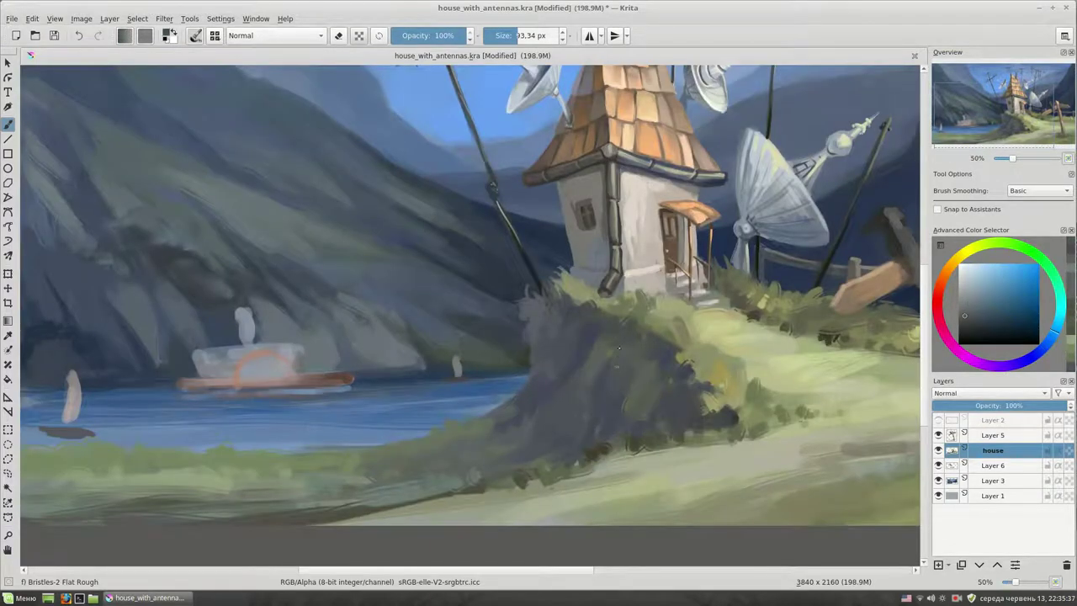
pyautogui.keyDown('ctrl'); pyautogui.click(607, 395); pyautogui.keyUp('ctrl')
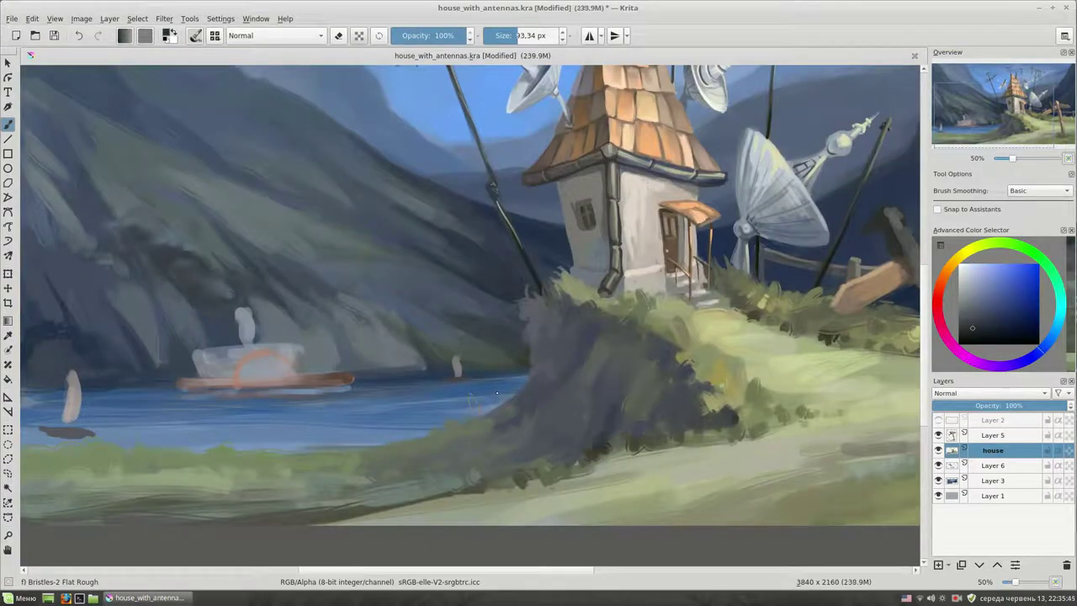
# Step: Sample yellow-green grass colours, shrink the brush and reposition the view
pyautogui.moveTo(672, 319); pyautogui.dragTo(623, 312)
pyautogui.keyDown('ctrl'); pyautogui.click(623, 312); pyautogui.keyUp('ctrl')
pyautogui.keyDown('ctrl'); pyautogui.click(625, 337); pyautogui.keyUp('ctrl')
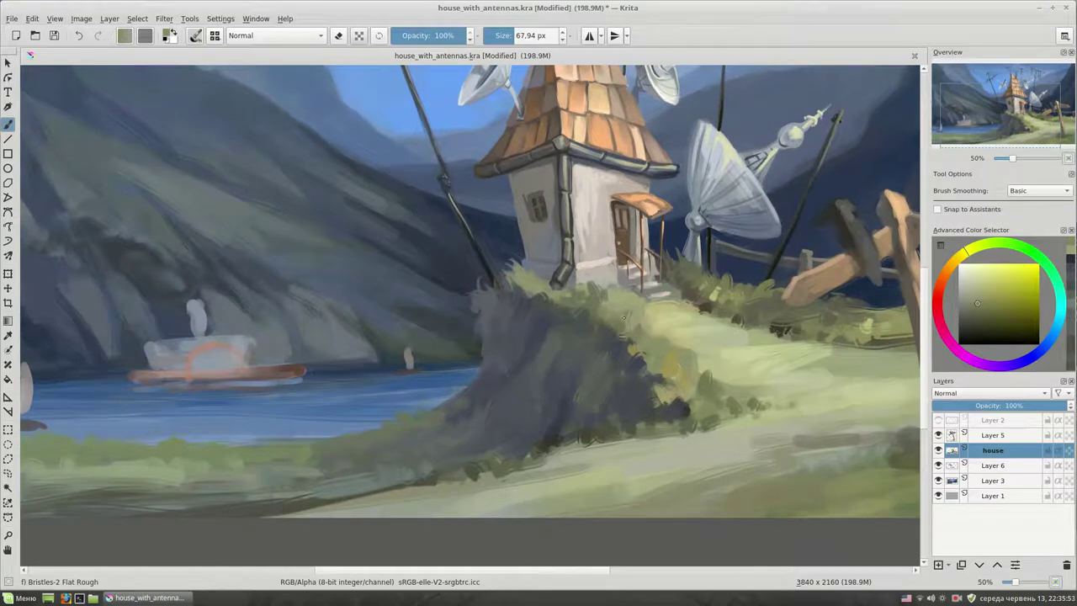
pyautogui.moveTo(836, 306); pyautogui.dragTo(752, 297)
pyautogui.press('[')
pyautogui.click(984, 308)
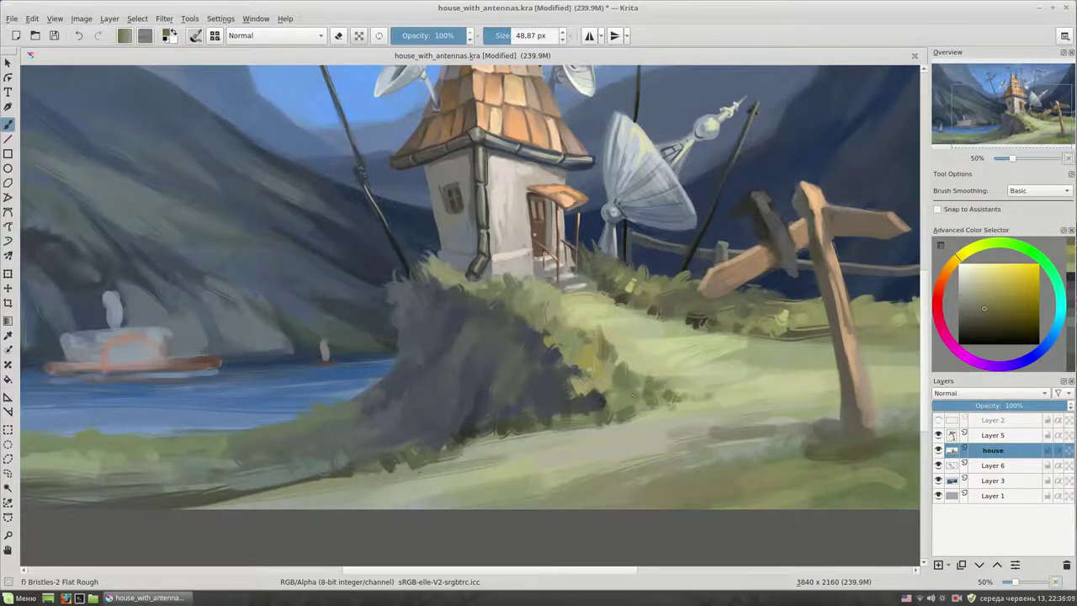
pyautogui.moveTo(718, 391); pyautogui.dragTo(752, 368)
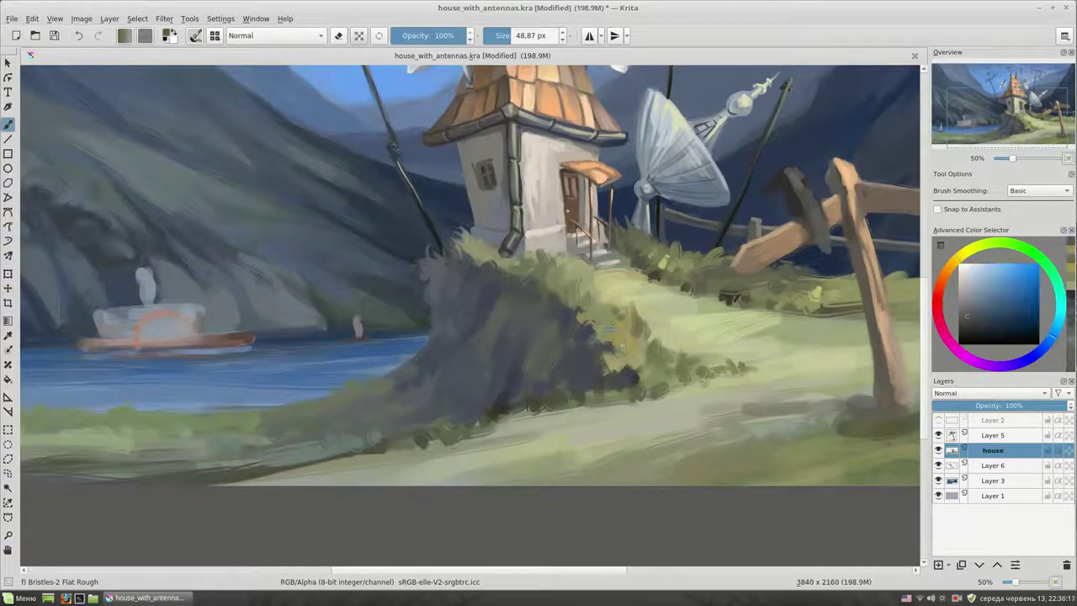
pyautogui.moveTo(620, 315); pyautogui.dragTo(684, 268)
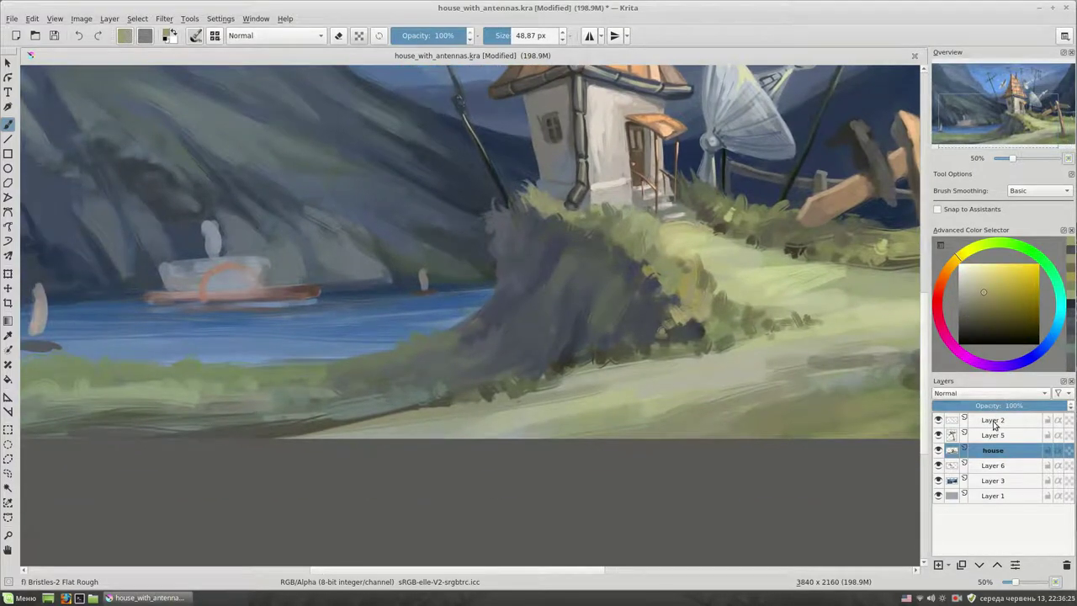
# Step: Hide Layer 2's sketch lines and pick an orange paint colour
pyautogui.click(993, 422)
pyautogui.click(938, 421)
pyautogui.click(998, 451)
pyautogui.click(938, 421)
pyautogui.click(987, 301)
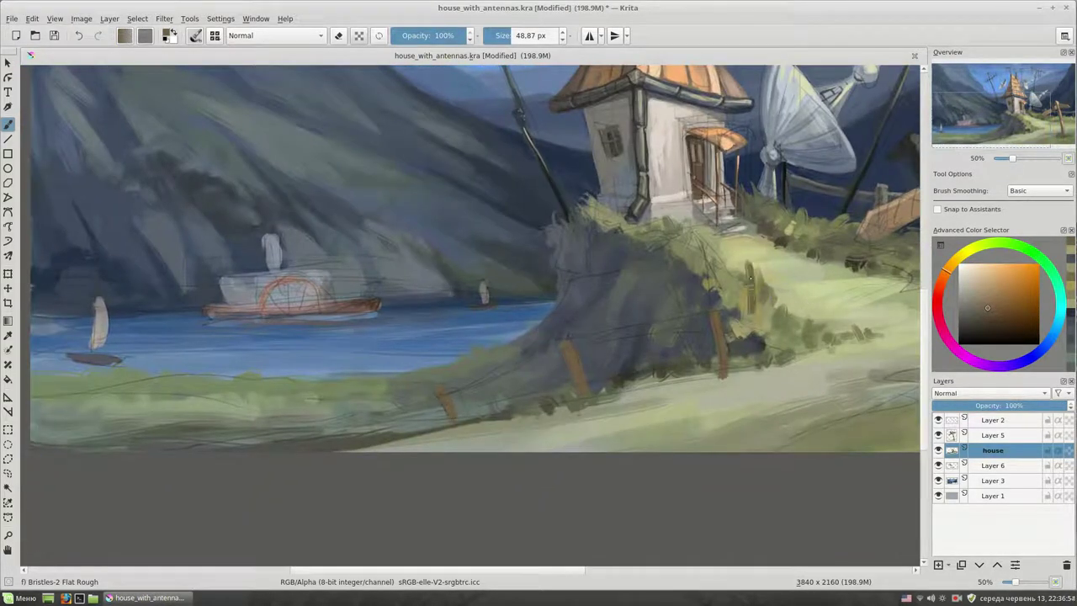
pyautogui.click(938, 420)
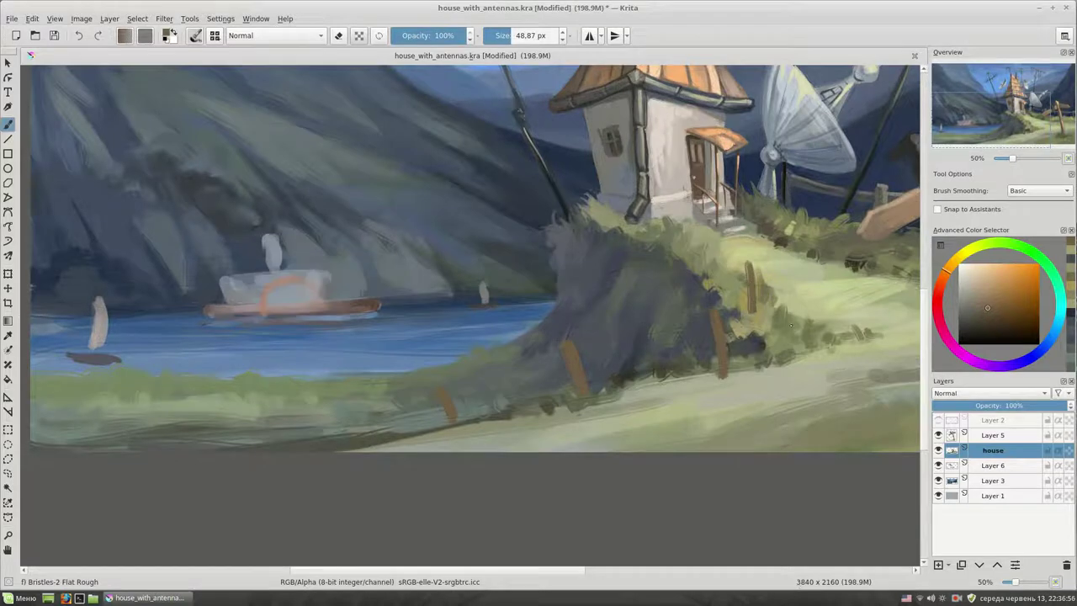
# Step: Brighten the fence posts with orange and draw a greyish-brown rail between them
pyautogui.moveTo(714, 313); pyautogui.dragTo(722, 361)
pyautogui.moveTo(750, 264); pyautogui.dragTo(753, 291)
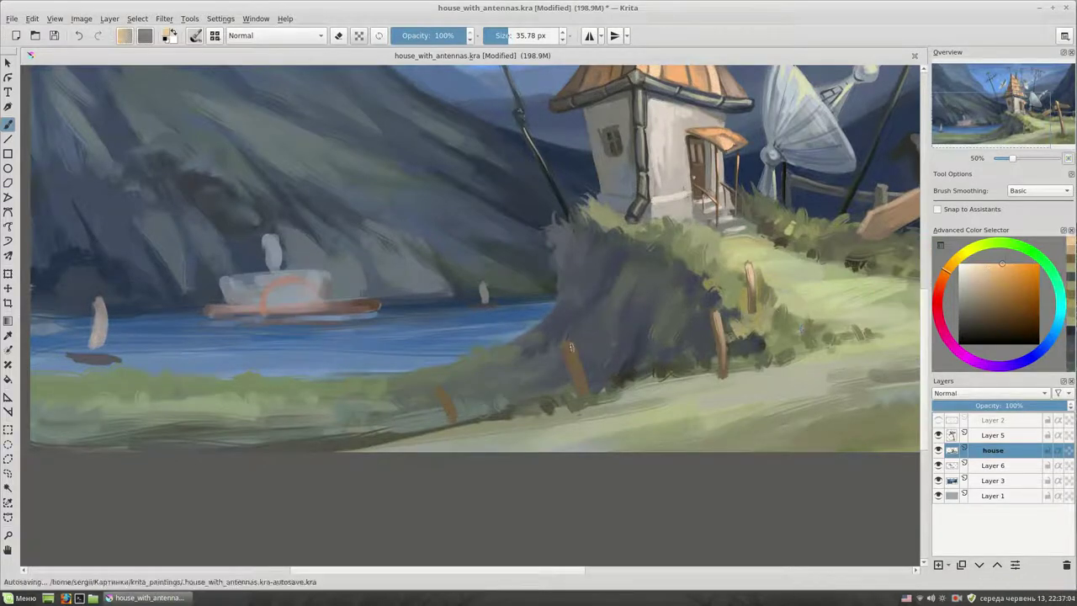
pyautogui.moveTo(569, 343); pyautogui.dragTo(580, 383)
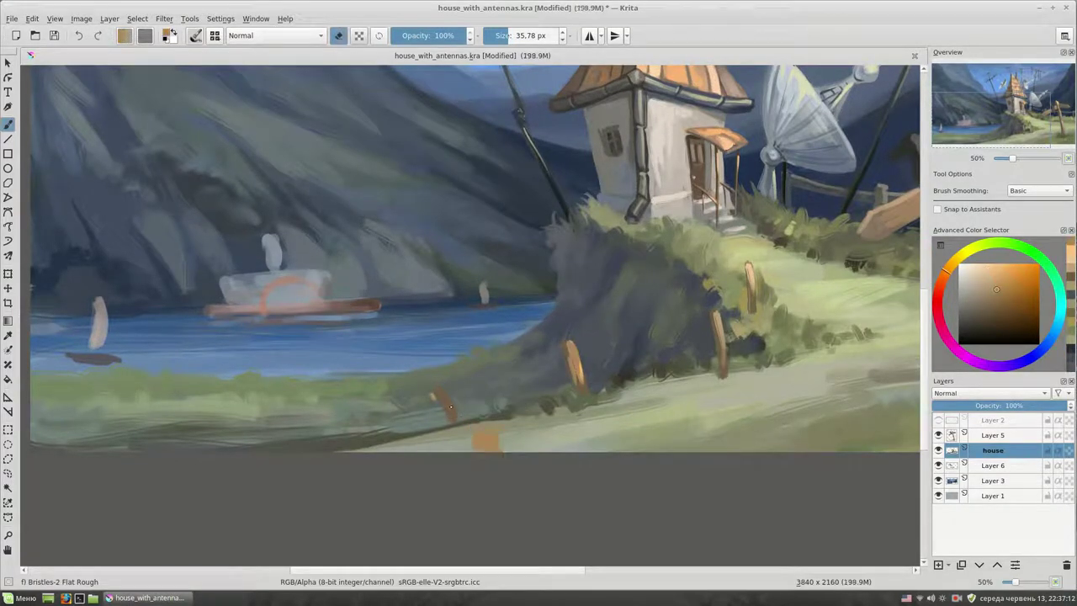
pyautogui.keyDown('ctrl'); pyautogui.click(488, 442); pyautogui.keyUp('ctrl')
pyautogui.keyDown('ctrl'); pyautogui.click(442, 395); pyautogui.keyUp('ctrl')
pyautogui.click(988, 308)
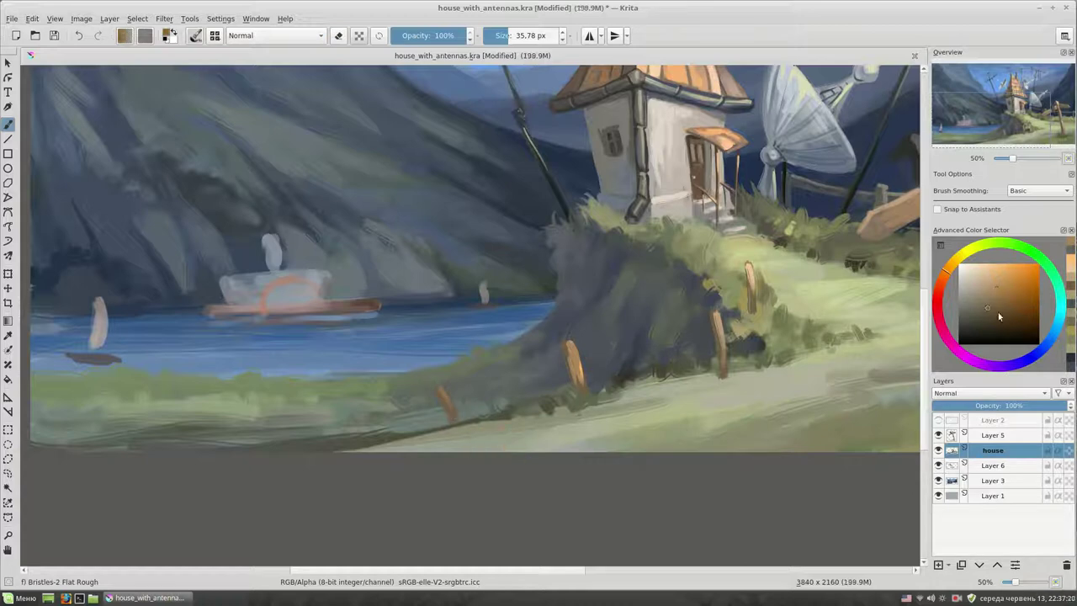
pyautogui.moveTo(580, 344); pyautogui.dragTo(663, 326)
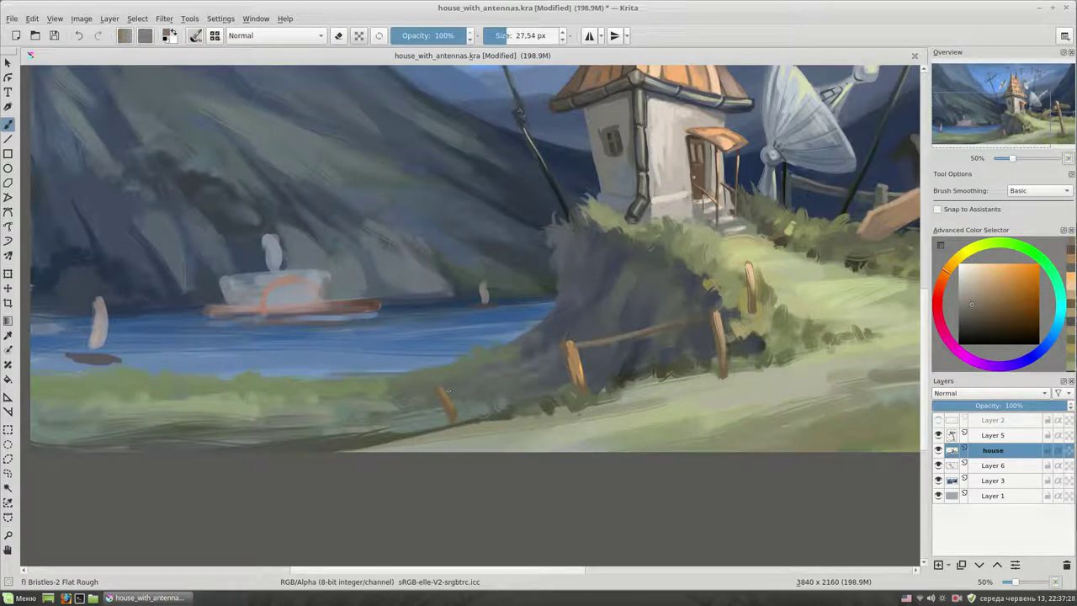
# Step: Sample colours from the painting and add orange highlights to the fence posts
pyautogui.keyDown('ctrl'); pyautogui.click(484, 425); pyautogui.keyUp('ctrl')
pyautogui.keyDown('ctrl'); pyautogui.click(561, 350); pyautogui.keyUp('ctrl')
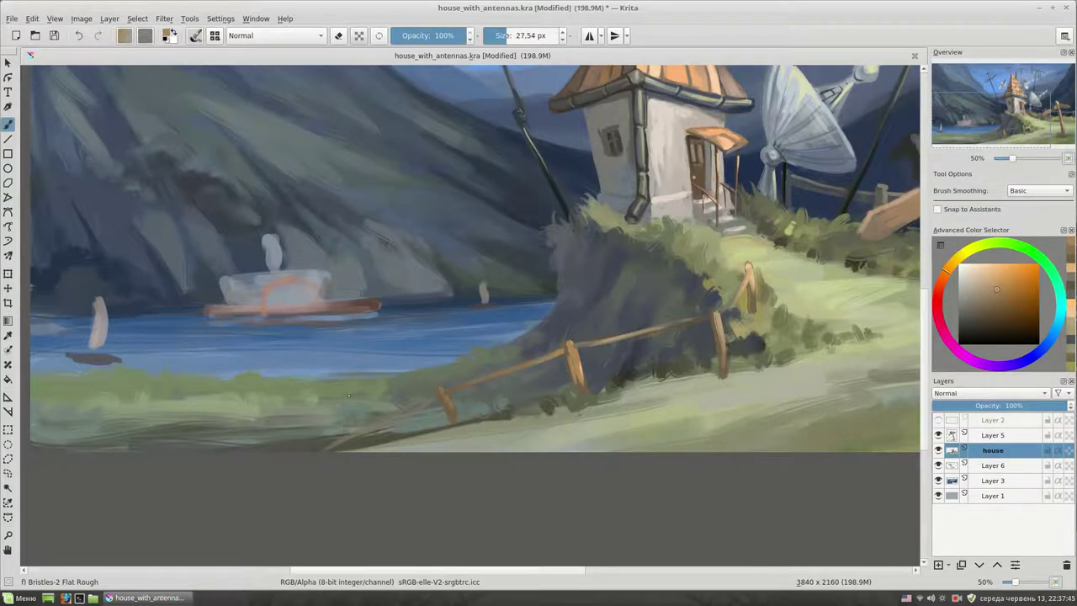
pyautogui.scroll(2, 371, 433)
pyautogui.scroll(1, 577, 320)
pyautogui.scroll(-3, 681, 337)
pyautogui.scroll(3, 664, 365)
pyautogui.moveTo(1015, 281); pyautogui.dragTo(988, 307)
pyautogui.moveTo(611, 337); pyautogui.dragTo(611, 362)
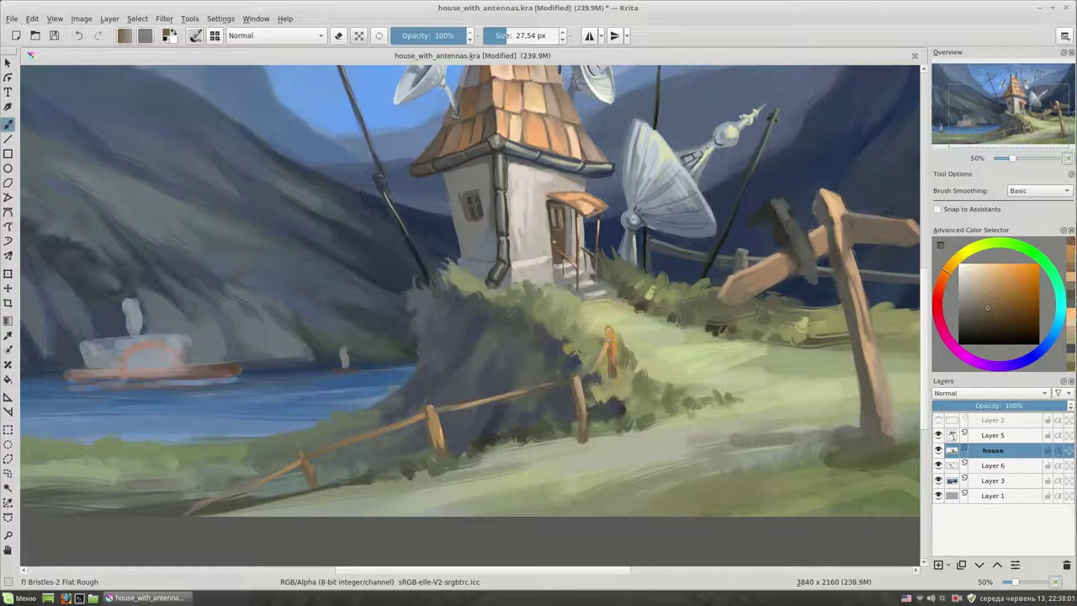
# Step: Paint light yellow-green strokes across the ground around the signpost
pyautogui.keyDown('ctrl'); pyautogui.click(627, 377); pyautogui.keyUp('ctrl')
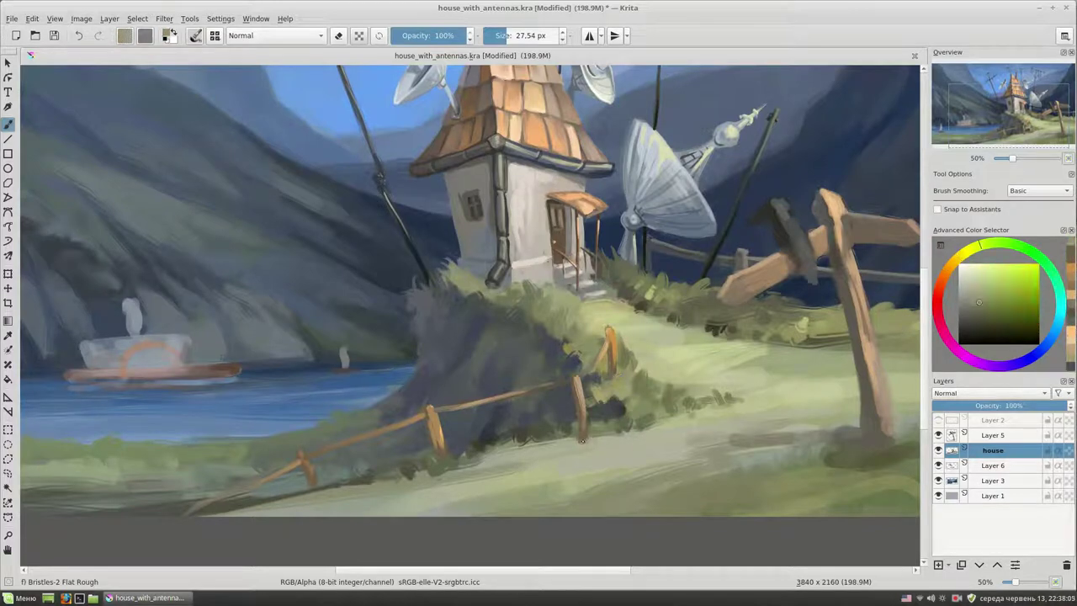
pyautogui.scroll(-2, 470, 410)
pyautogui.hscroll(3, 587, 358)
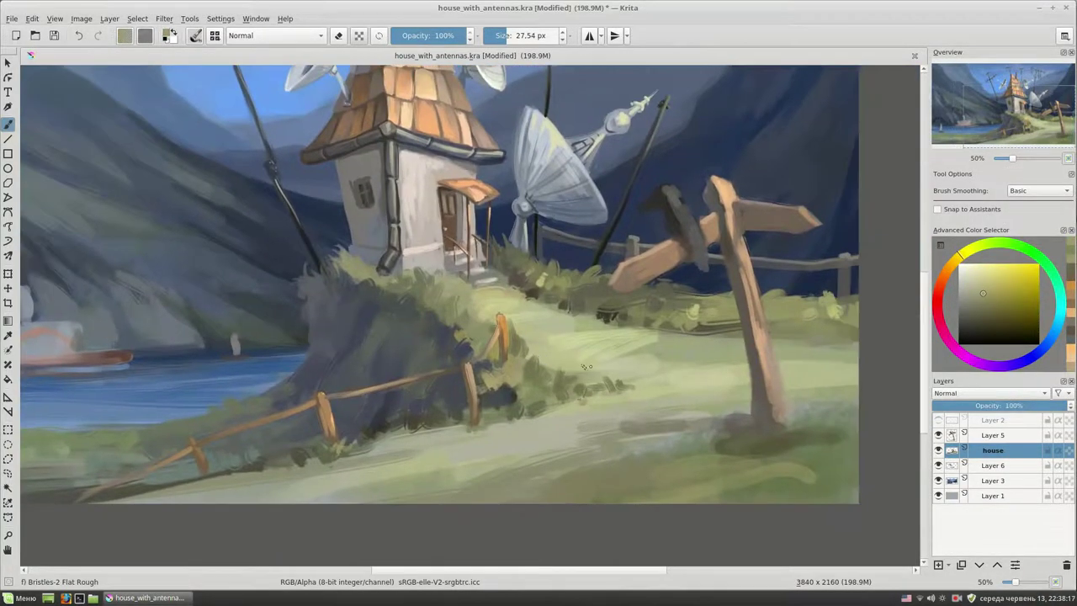
pyautogui.moveTo(556, 446); pyautogui.dragTo(447, 476)
pyautogui.moveTo(707, 438); pyautogui.dragTo(489, 496)
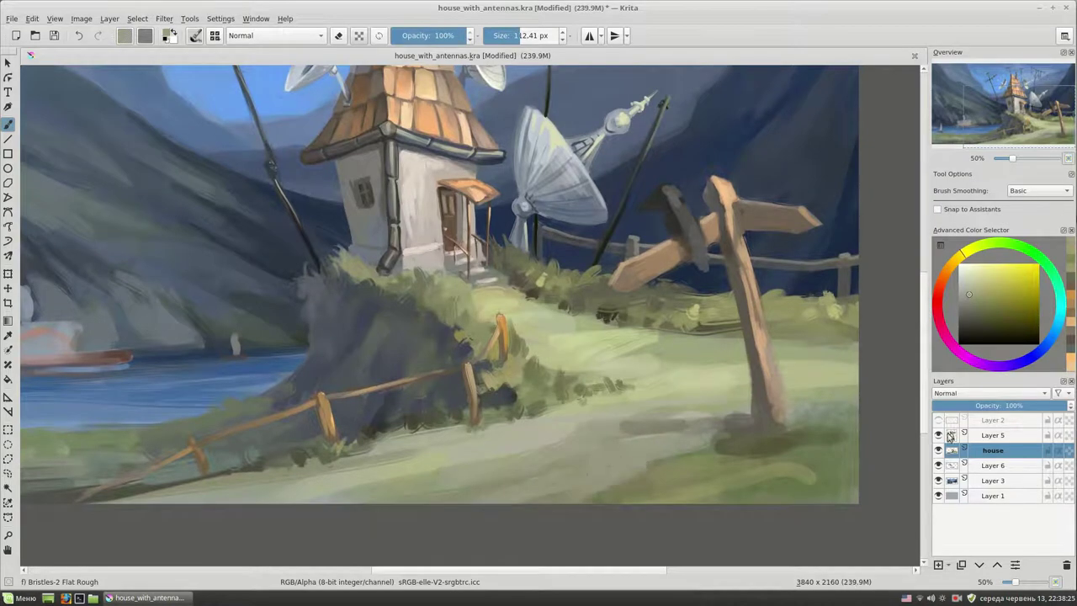
pyautogui.keyDown('ctrl'); pyautogui.click(703, 370); pyautogui.keyUp('ctrl')
pyautogui.moveTo(749, 375); pyautogui.dragTo(623, 357)
# Step: On Layer 5, shade the lower ground with dark green strokes
pyautogui.moveTo(741, 396); pyautogui.dragTo(505, 434)
pyautogui.moveTo(684, 339); pyautogui.dragTo(755, 375)
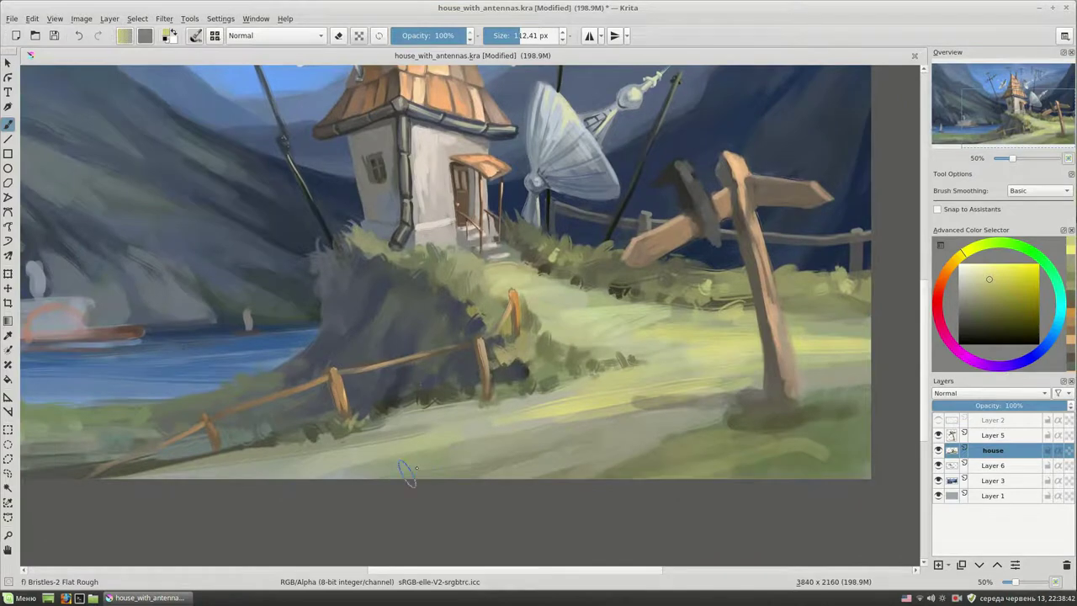
pyautogui.keyDown('ctrl'); pyautogui.click(755, 375); pyautogui.keyUp('ctrl')
pyautogui.press('pageup')
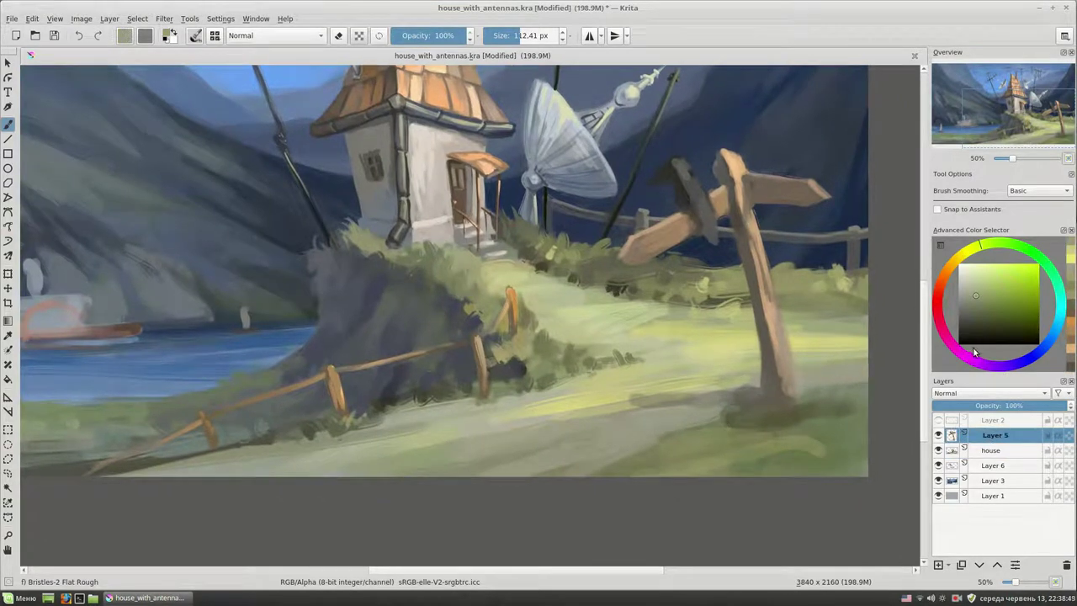
pyautogui.moveTo(724, 417)
pyautogui.mouseDown()
pyautogui.moveTo(644, 430)
pyautogui.moveTo(547, 471)
pyautogui.mouseUp()
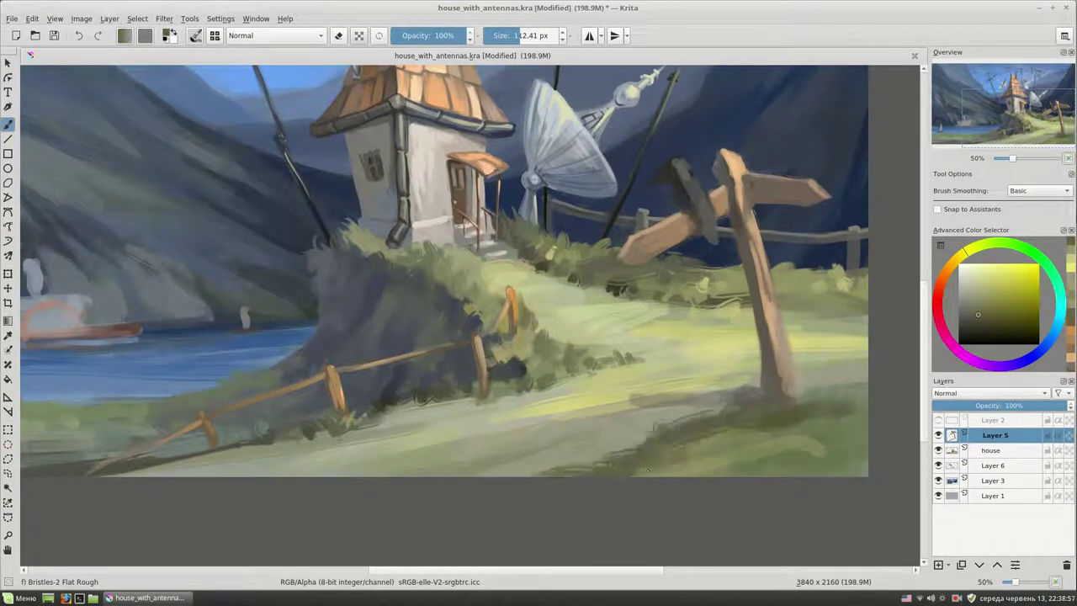
pyautogui.moveTo(799, 454); pyautogui.dragTo(639, 476)
# Step: Use the popup palette to pick dark brown and return to the rough bristle brush
pyautogui.keyDown('ctrl'); pyautogui.click(688, 385); pyautogui.keyUp('ctrl')
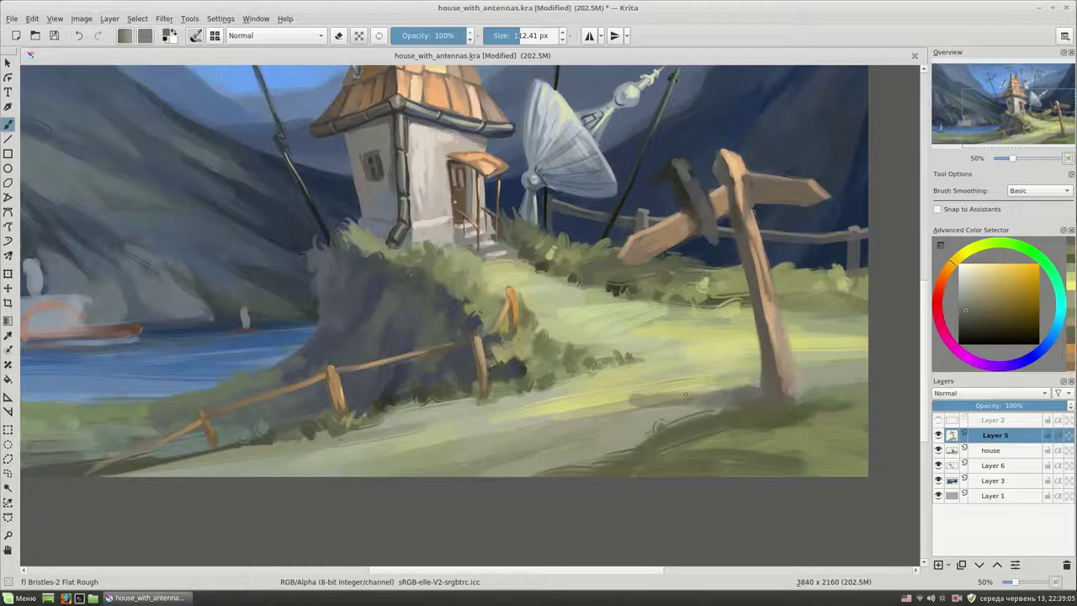
pyautogui.rightClick(693, 367)
pyautogui.click(632, 399)
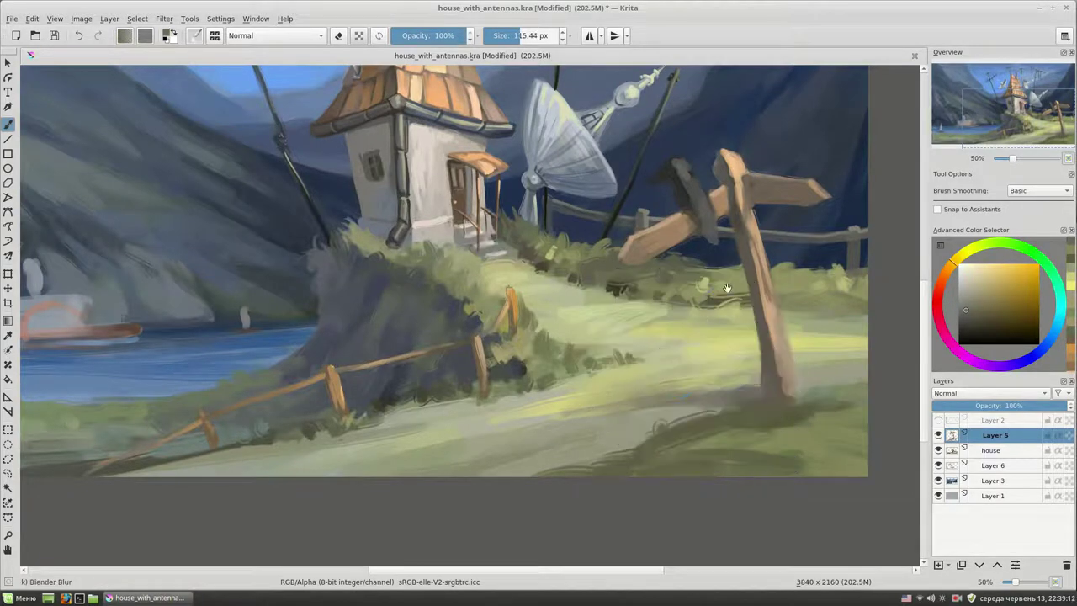
pyautogui.rightClick(676, 320)
pyautogui.click(739, 383)
# Step: Dab light and dark purple-grey stones at the signpost base, then zoom in there
pyautogui.click(972, 303)
pyautogui.moveTo(672, 430)
pyautogui.mouseDown()
pyautogui.moveTo(682, 412)
pyautogui.moveTo(741, 434)
pyautogui.mouseUp()
pyautogui.click(1010, 363)
pyautogui.click(970, 324)
pyautogui.click(988, 245)
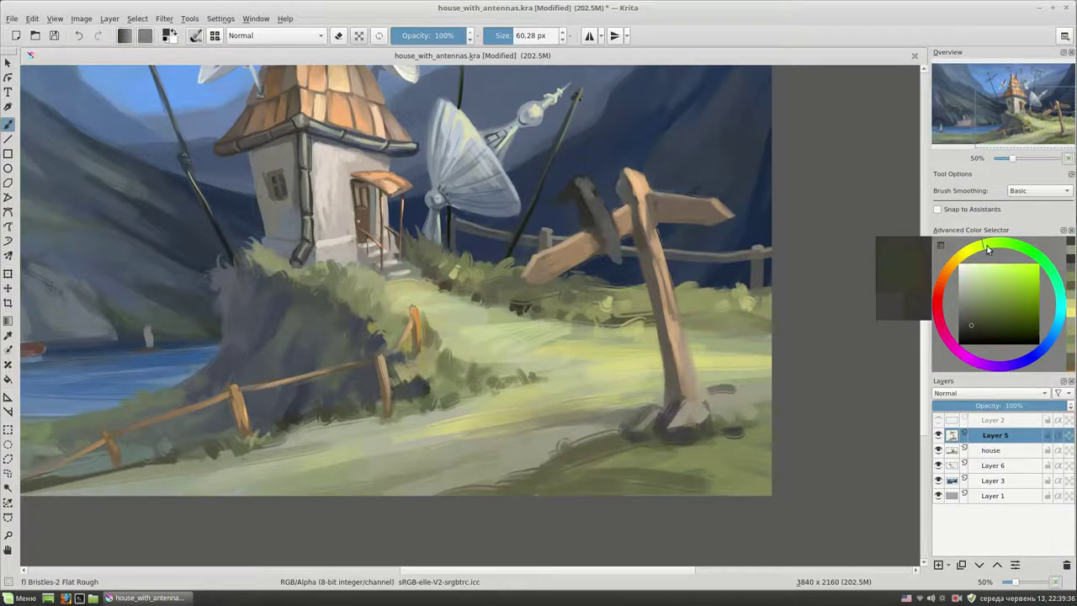
pyautogui.hotkey('ctrl', '+')
pyautogui.moveTo(768, 244); pyautogui.dragTo(600, 194)
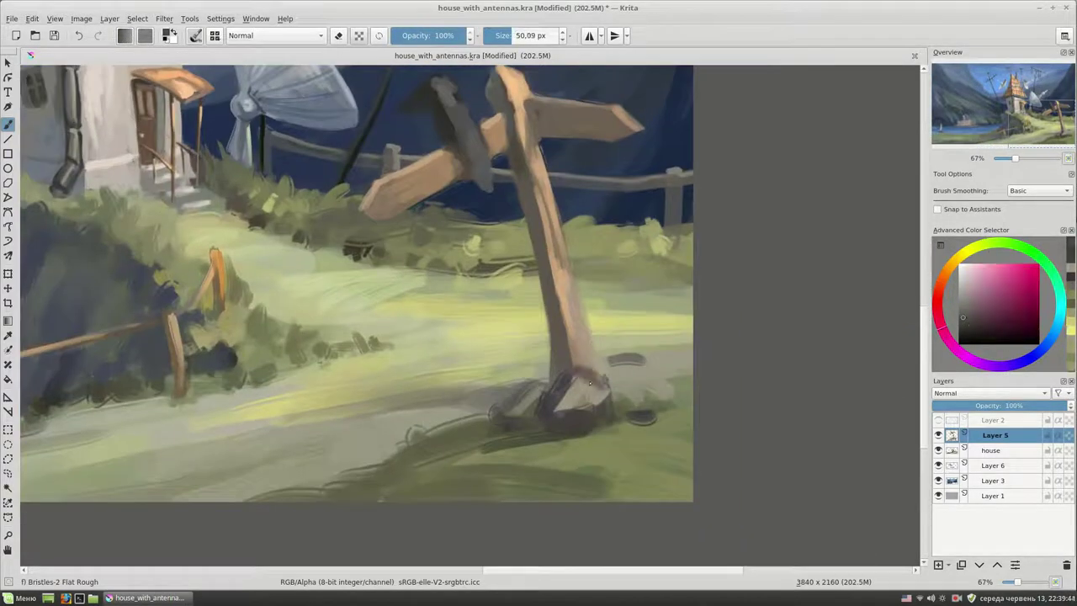
# Step: Paint light beige and grey rocks around the signpost's base with a smaller brush
pyautogui.keyDown('ctrl'); pyautogui.click(579, 395); pyautogui.keyUp('ctrl')
pyautogui.moveTo(579, 396); pyautogui.dragTo(593, 408)
pyautogui.moveTo(640, 362); pyautogui.dragTo(623, 400)
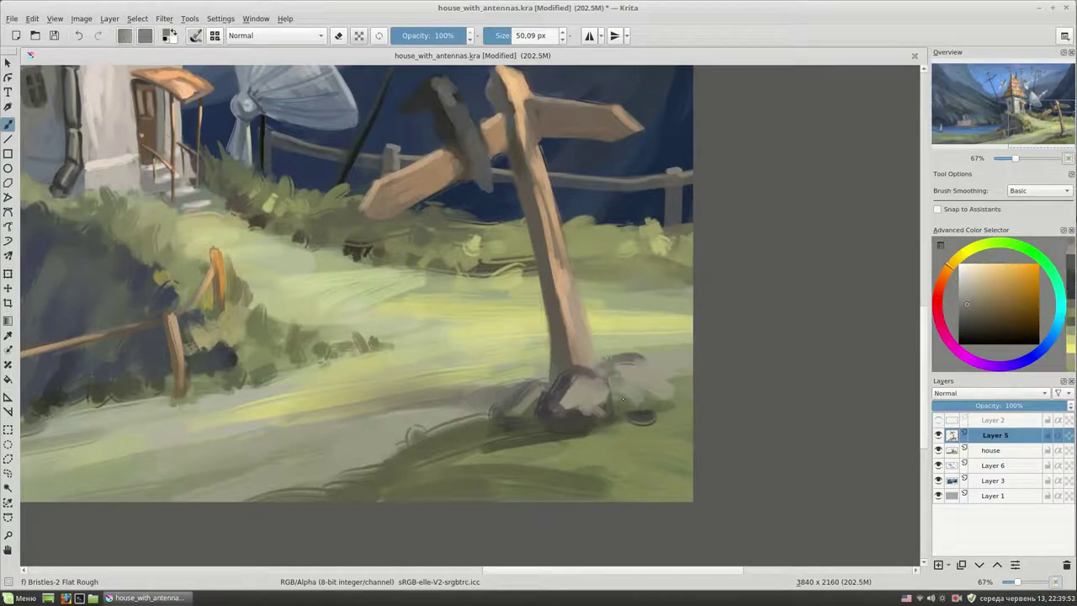
pyautogui.keyDown('ctrl'); pyautogui.click(533, 385); pyautogui.keyUp('ctrl')
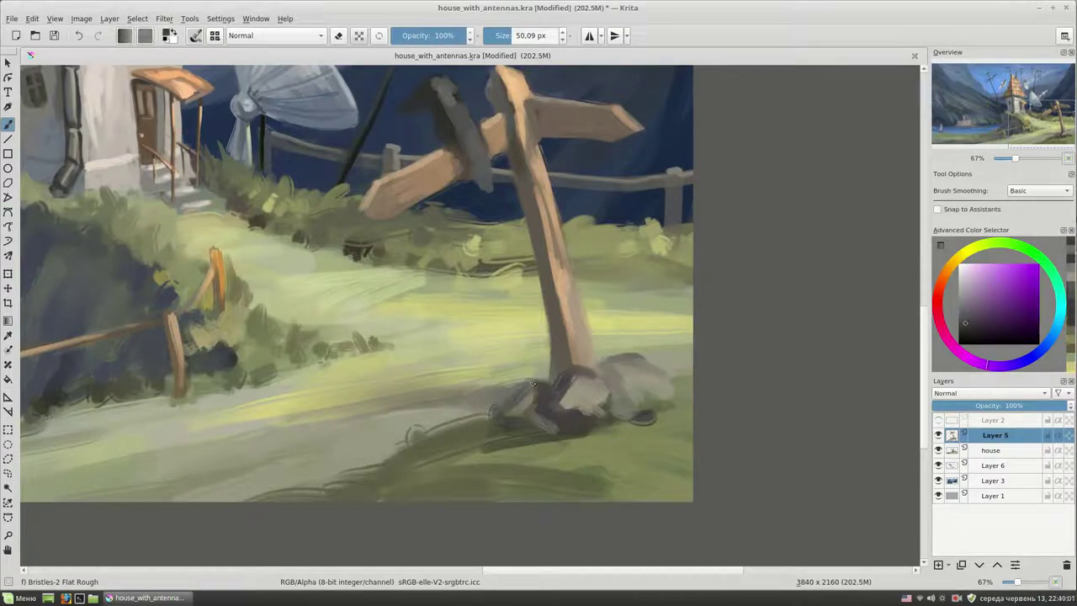
pyautogui.keyDown('ctrl'); pyautogui.click(583, 372); pyautogui.keyUp('ctrl')
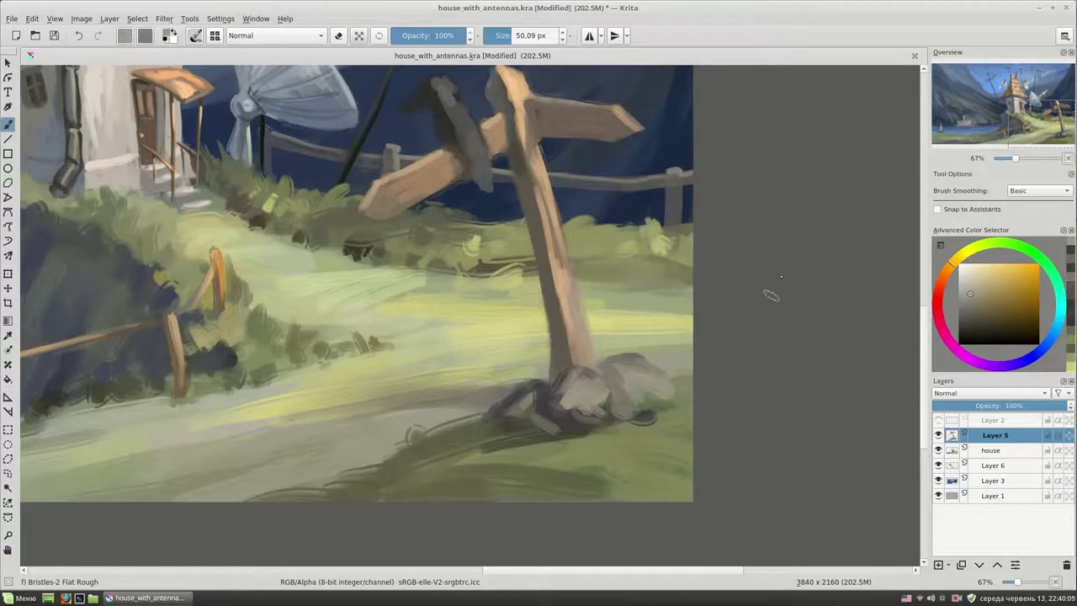
pyautogui.press('[')
pyautogui.press('[')
pyautogui.moveTo(598, 417); pyautogui.dragTo(645, 421)
# Step: Sample lighter yellowish and orange-grey tones from the rocks for the post
pyautogui.keyDown('ctrl'); pyautogui.click(646, 425); pyautogui.keyUp('ctrl')
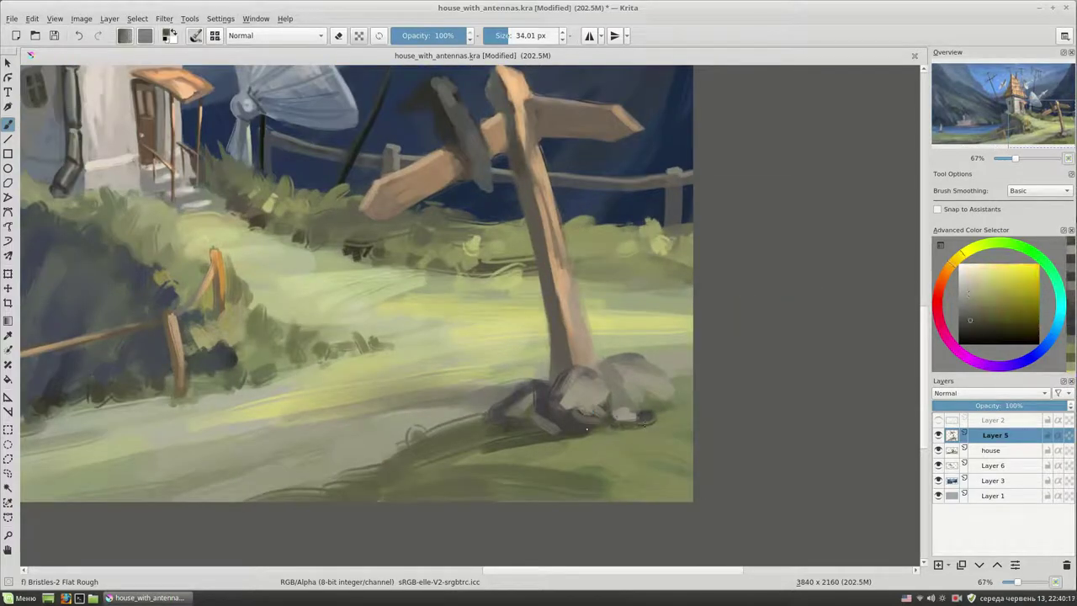
pyautogui.keyDown('ctrl'); pyautogui.click(580, 399); pyautogui.keyUp('ctrl')
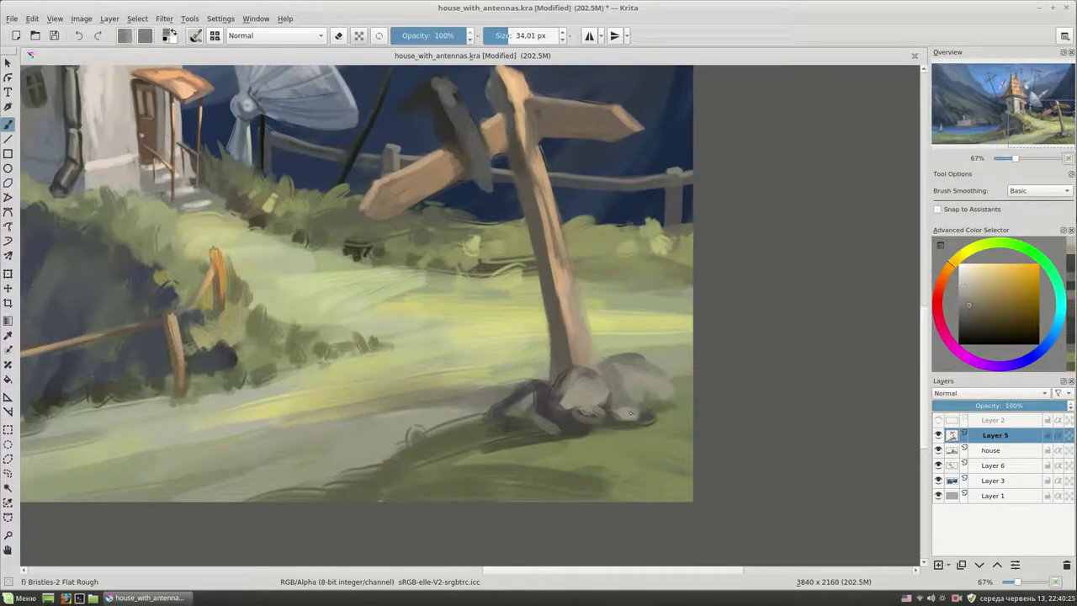
pyautogui.keyDown('ctrl'); pyautogui.click(623, 409); pyautogui.keyUp('ctrl')
pyautogui.keyDown('ctrl'); pyautogui.click(606, 425); pyautogui.keyUp('ctrl')
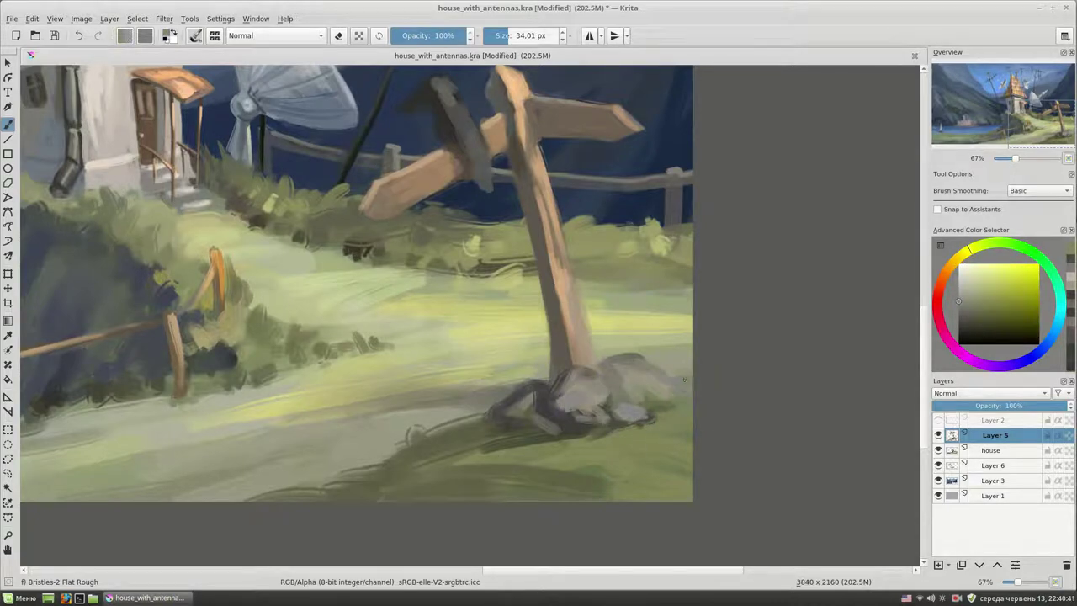
pyautogui.keyDown('ctrl'); pyautogui.click(681, 411); pyautogui.keyUp('ctrl')
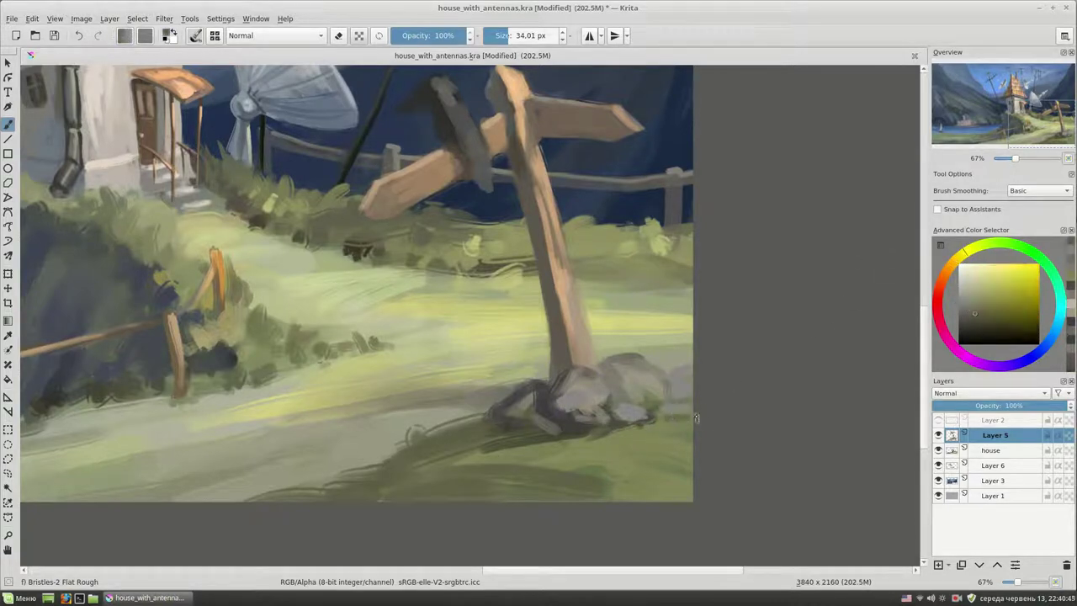
pyautogui.moveTo(711, 305); pyautogui.dragTo(760, 332)
pyautogui.keyDown('ctrl'); pyautogui.click(638, 465); pyautogui.keyUp('ctrl')
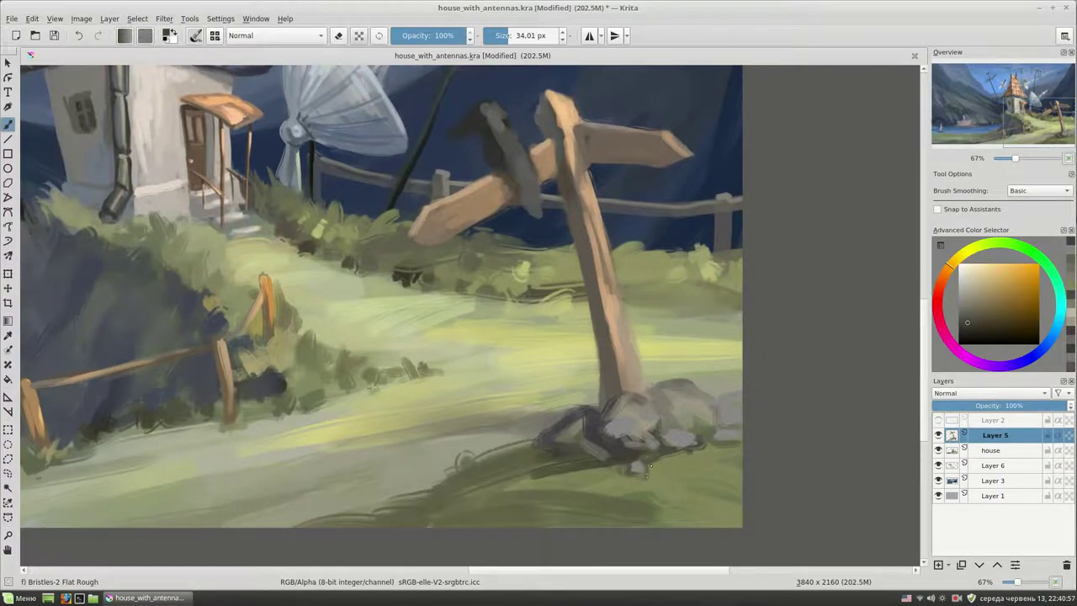
pyautogui.scroll(-4, 716, 373)
pyautogui.scroll(4, 696, 372)
# Step: Paint dark brown shading and orange highlights down the signpost's post
pyautogui.press('[')
pyautogui.moveTo(570, 286); pyautogui.dragTo(593, 377)
pyautogui.keyDown('ctrl'); pyautogui.click(581, 320); pyautogui.keyUp('ctrl')
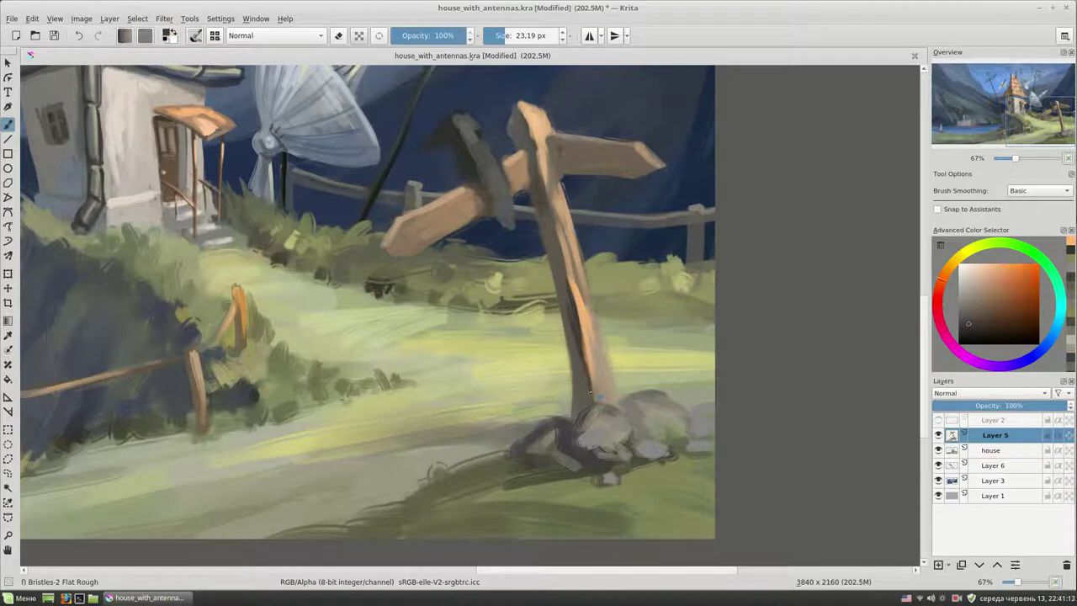
pyautogui.click(952, 262)
pyautogui.click(973, 298)
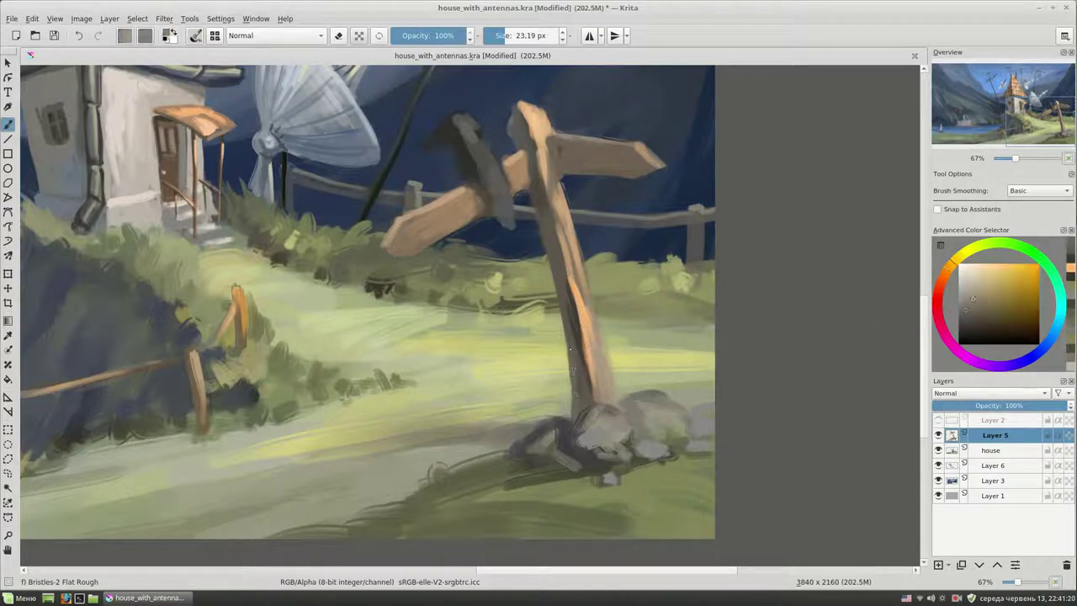
pyautogui.keyDown('ctrl'); pyautogui.click(570, 348); pyautogui.keyUp('ctrl')
pyautogui.moveTo(575, 343); pyautogui.dragTo(573, 414)
pyautogui.keyDown('ctrl'); pyautogui.click(582, 410); pyautogui.keyUp('ctrl')
pyautogui.keyDown('ctrl'); pyautogui.click(576, 425); pyautogui.keyUp('ctrl')
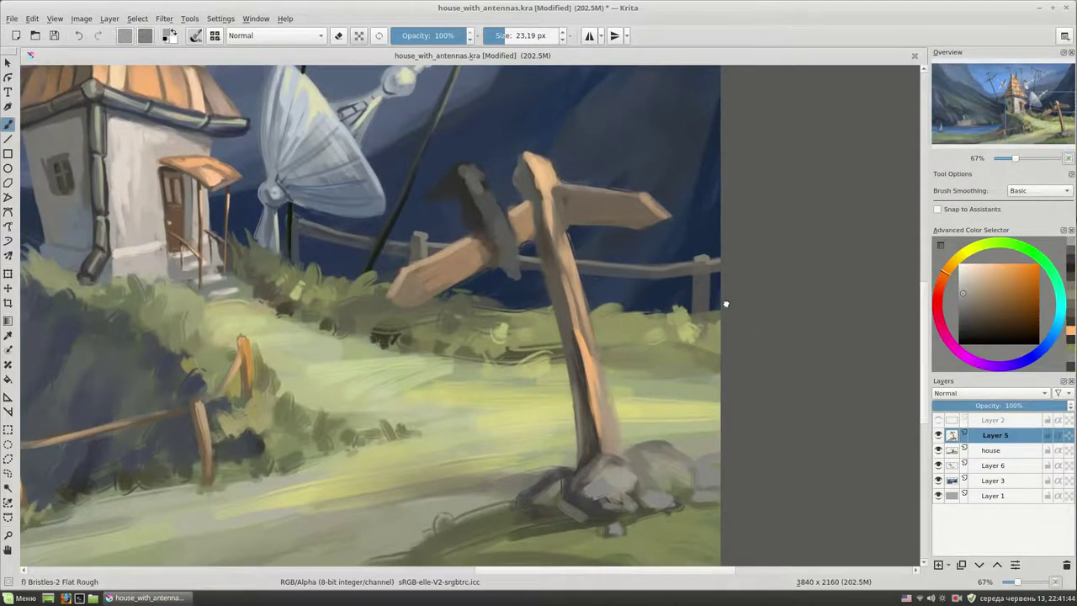
pyautogui.scroll(-1, 740, 249)
# Step: Paint orange highlights along the signpost's post using its sampled orange
pyautogui.moveTo(531, 86); pyautogui.dragTo(591, 249)
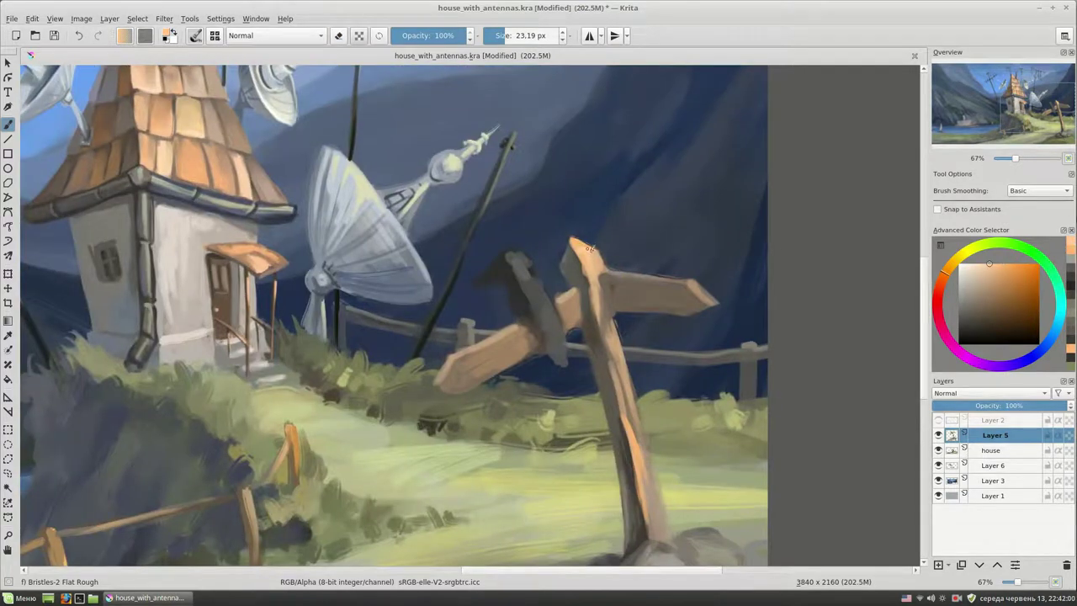
pyautogui.scroll(2, 594, 259)
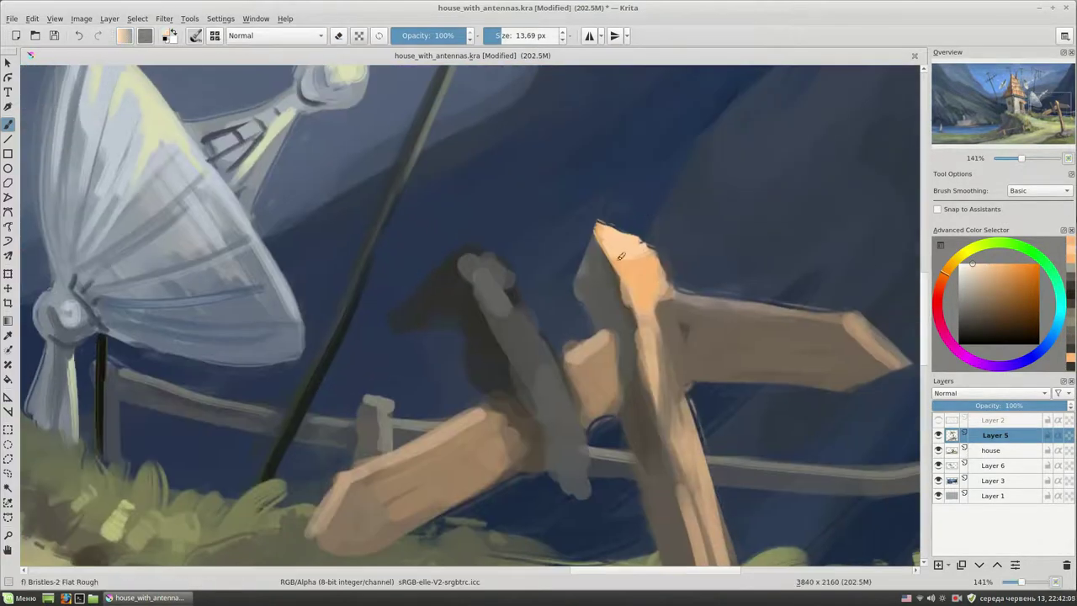
pyautogui.scroll(-2, 553, 284)
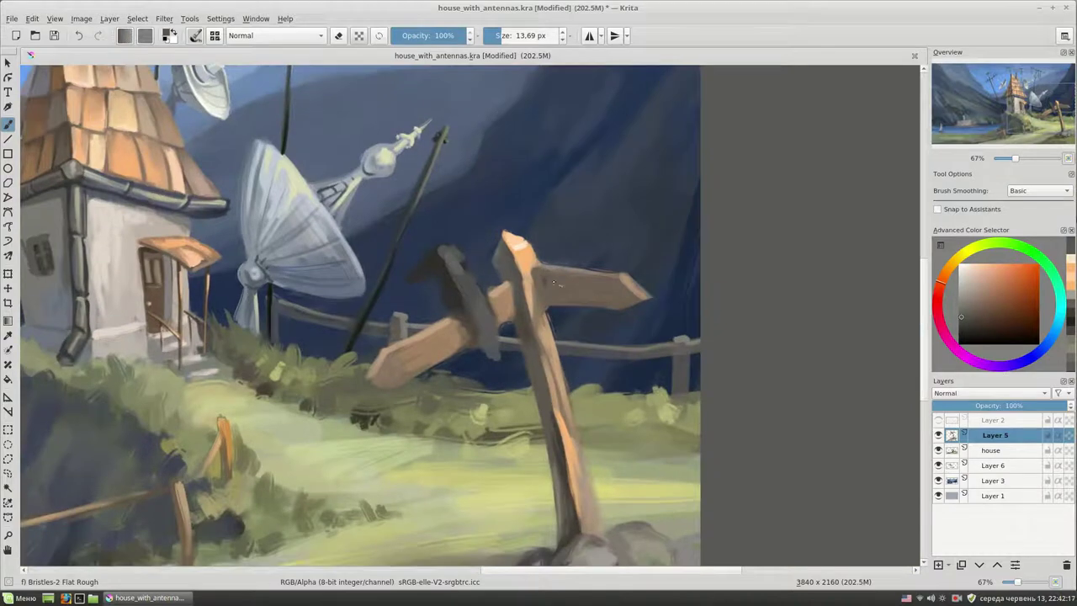
pyautogui.keyDown('ctrl'); pyautogui.click(565, 436); pyautogui.keyUp('ctrl')
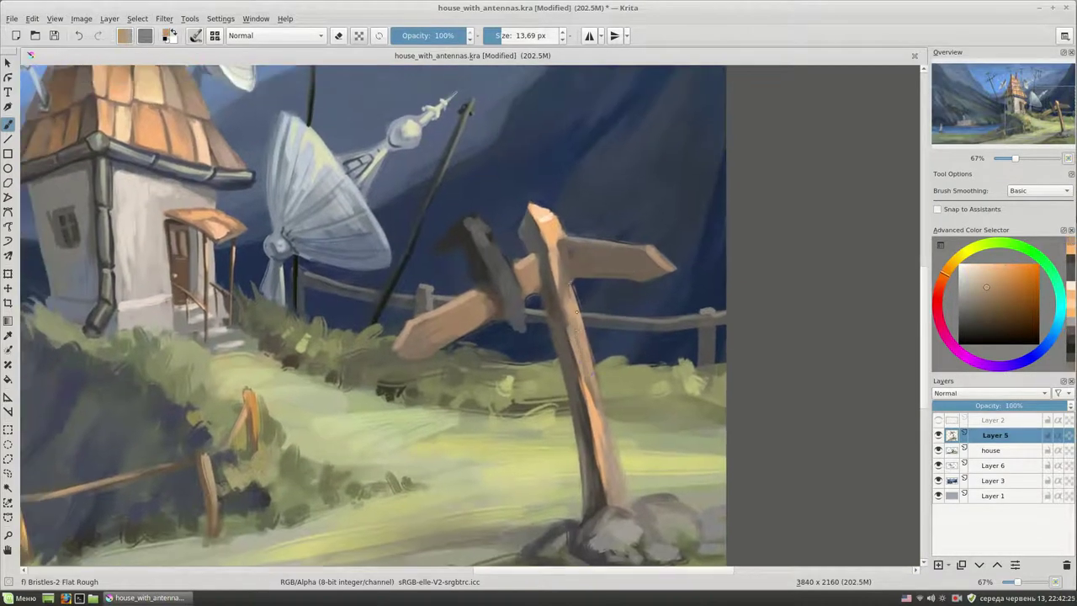
pyautogui.moveTo(589, 374); pyautogui.dragTo(611, 445)
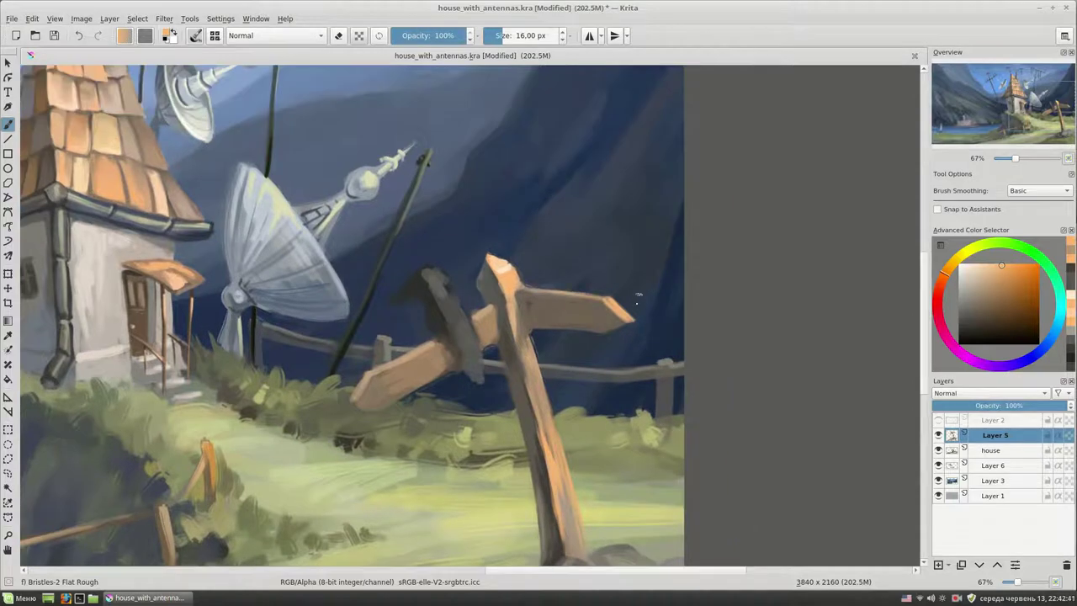
# Step: Pick darker brown and light orange tones and enlarge the brush for the post's upper part
pyautogui.keyDown('ctrl'); pyautogui.click(564, 282); pyautogui.keyUp('ctrl')
pyautogui.keyDown('ctrl'); pyautogui.click(578, 199); pyautogui.keyUp('ctrl')
pyautogui.keyDown('ctrl'); pyautogui.click(580, 215); pyautogui.keyUp('ctrl')
pyautogui.keyDown('ctrl'); pyautogui.click(475, 295); pyautogui.keyUp('ctrl')
pyautogui.press(']')
pyautogui.press(']')
pyautogui.press(']')
pyautogui.press('e')
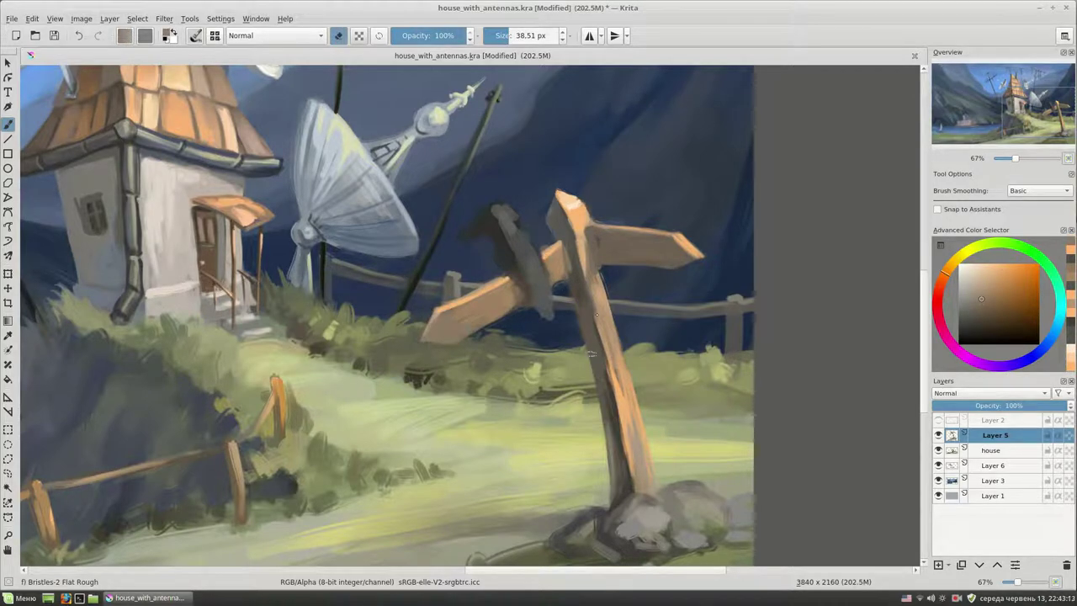
pyautogui.press('e')
pyautogui.keyDown('ctrl'); pyautogui.click(569, 214); pyautogui.keyUp('ctrl')
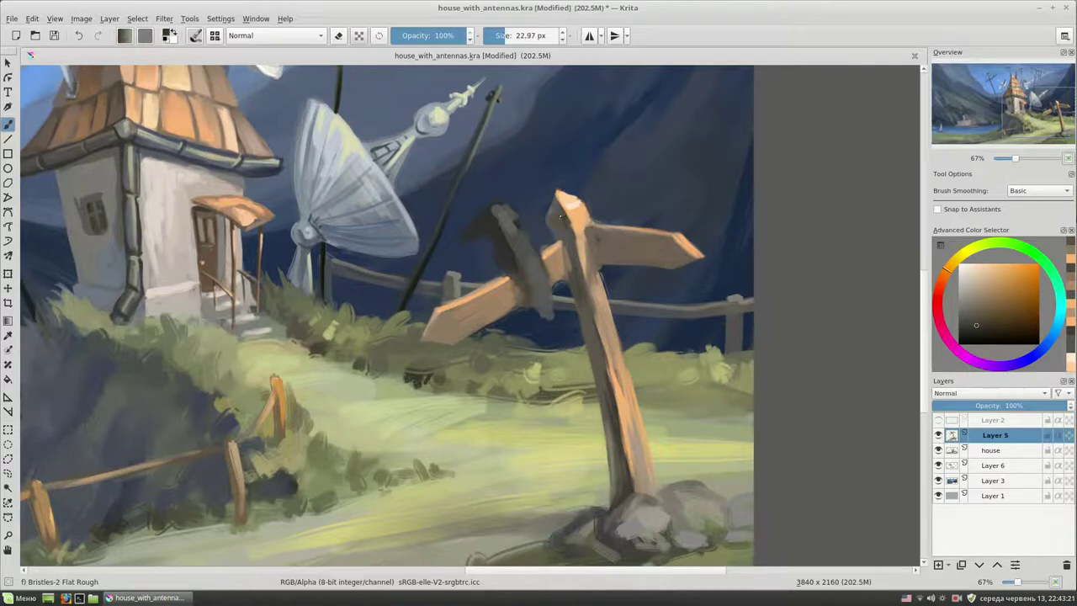
pyautogui.scroll(-5, 589, 278)
pyautogui.scroll(5, 600, 305)
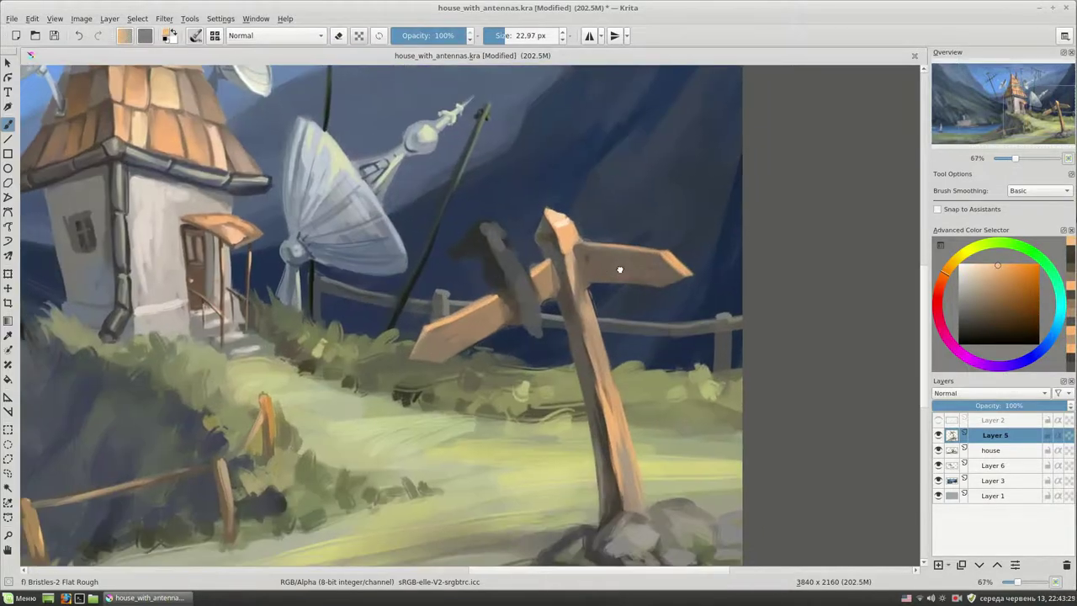
pyautogui.scroll(3, 631, 208)
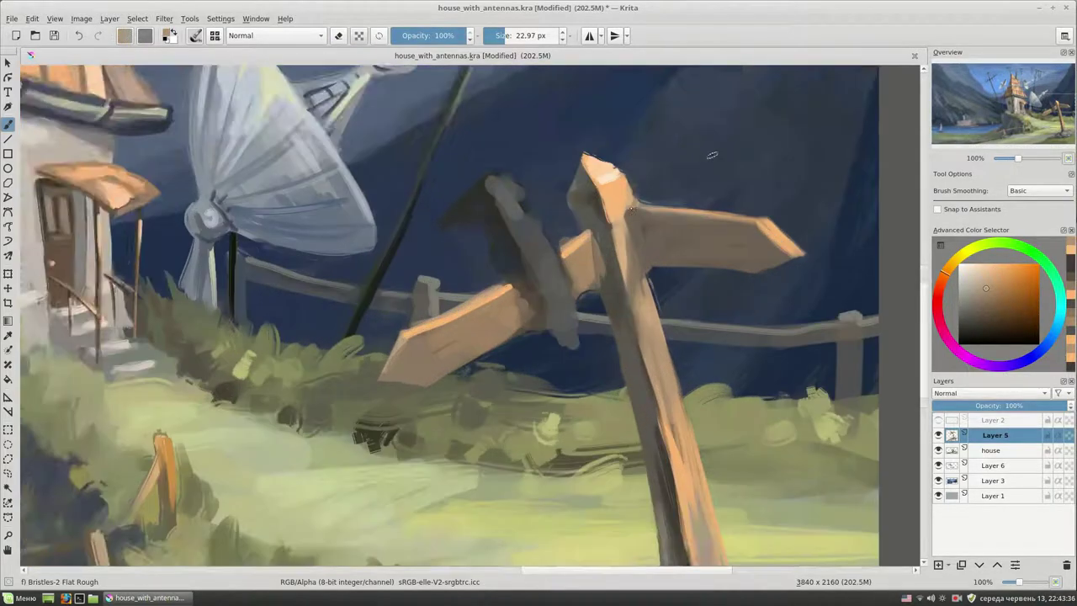
# Step: Sample darker orange tones from the signpost's arms and a dark blue near the crow
pyautogui.keyDown('ctrl'); pyautogui.click(581, 458); pyautogui.keyUp('ctrl')
pyautogui.scroll(-2, 542, 334)
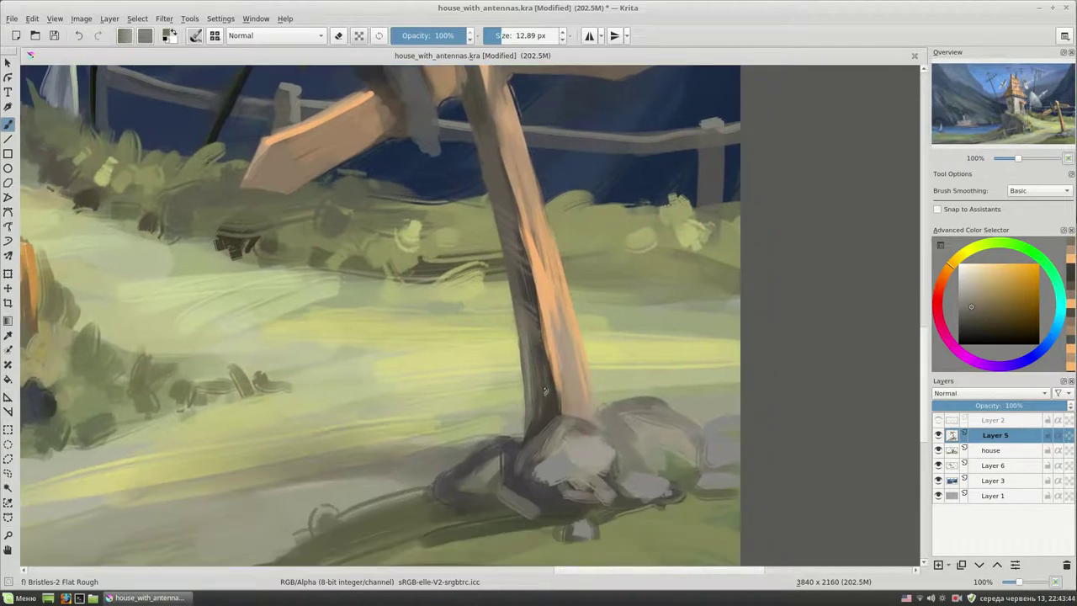
pyautogui.keyDown('ctrl'); pyautogui.click(554, 291); pyautogui.keyUp('ctrl')
pyautogui.scroll(-1, 555, 336)
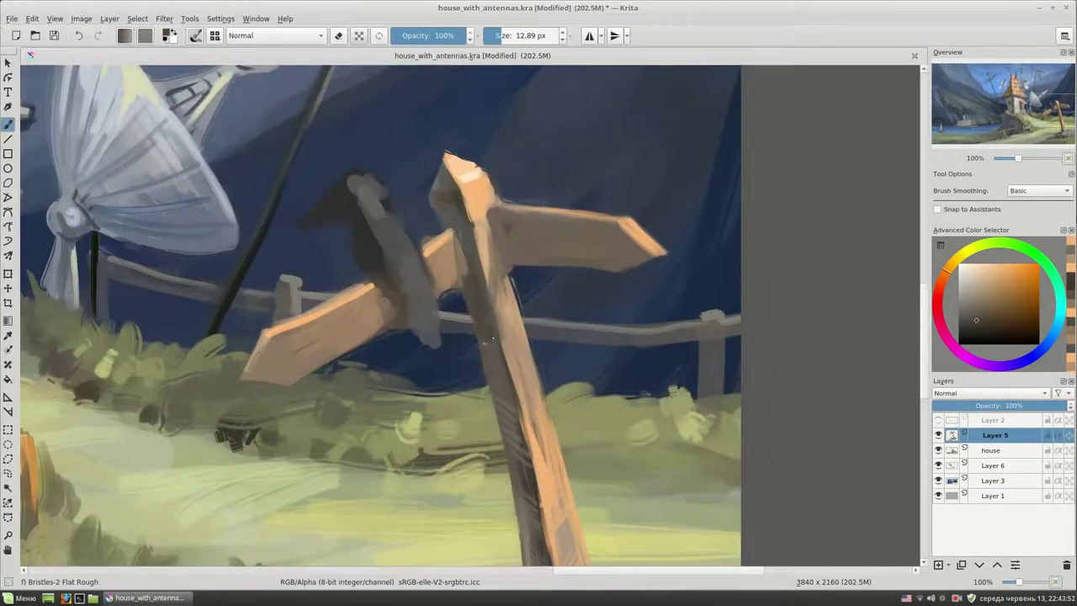
pyautogui.scroll(-1, 540, 395)
pyautogui.scroll(2, 540, 396)
pyautogui.keyDown('ctrl'); pyautogui.click(512, 207); pyautogui.keyUp('ctrl')
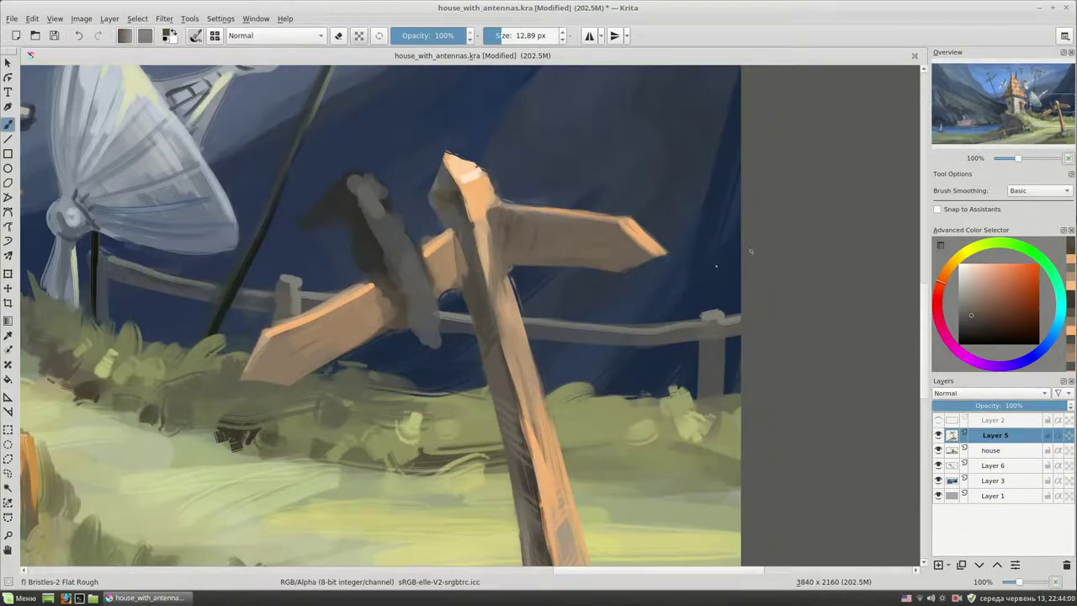
pyautogui.hscroll(-2, 743, 282)
pyautogui.keyDown('ctrl'); pyautogui.click(468, 195); pyautogui.keyUp('ctrl')
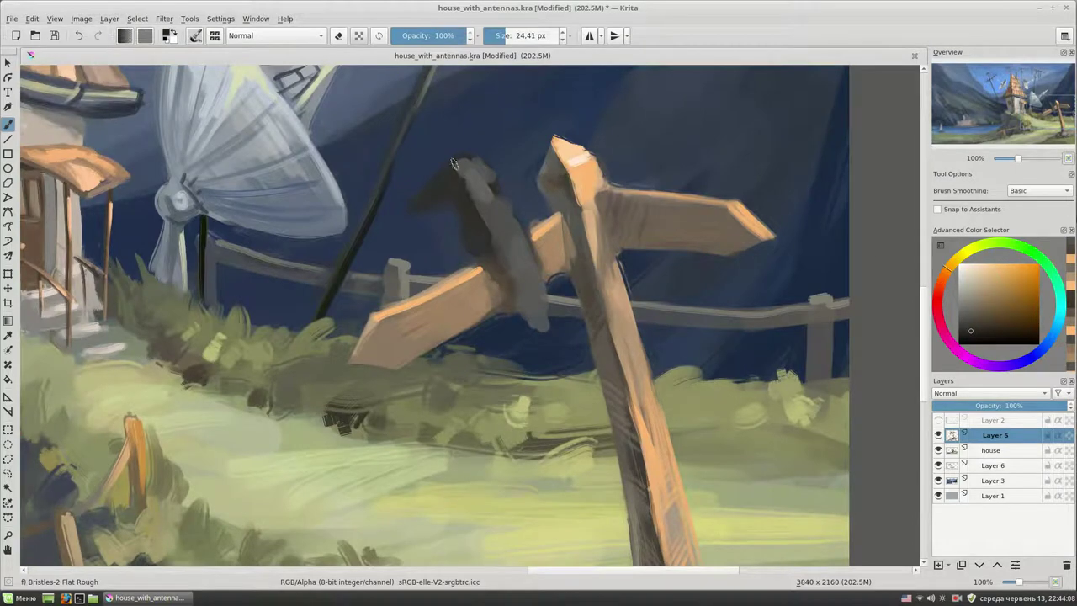
# Step: Paint dark blue-grey strokes over the grey blob to form the crow's body
pyautogui.keyDown('ctrl'); pyautogui.click(472, 175); pyautogui.keyUp('ctrl')
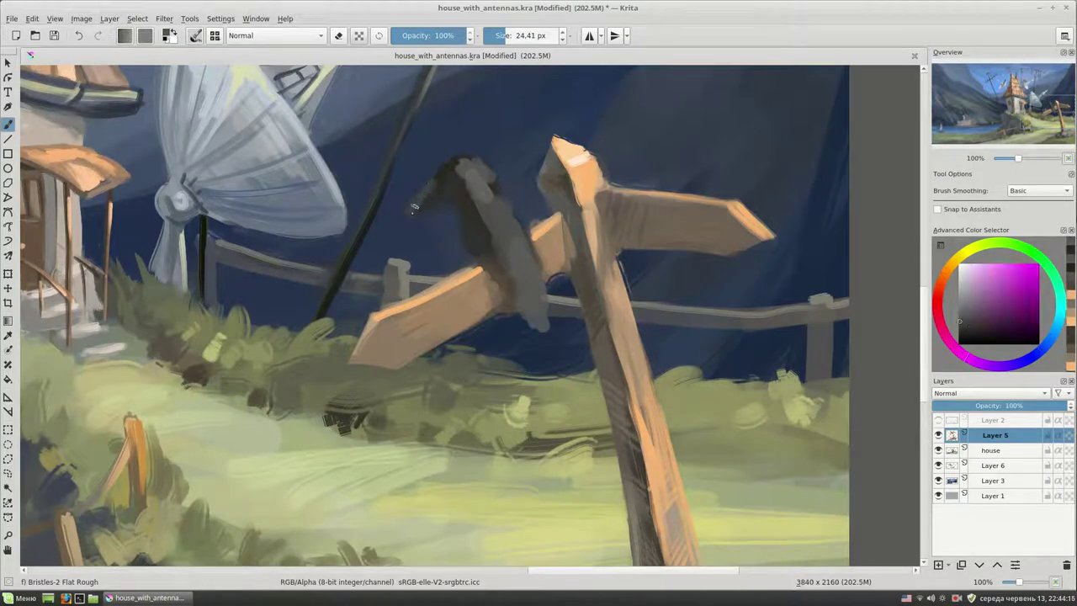
pyautogui.press('e')
pyautogui.press('[')
pyautogui.press('e')
pyautogui.keyDown('ctrl'); pyautogui.click(450, 164); pyautogui.keyUp('ctrl')
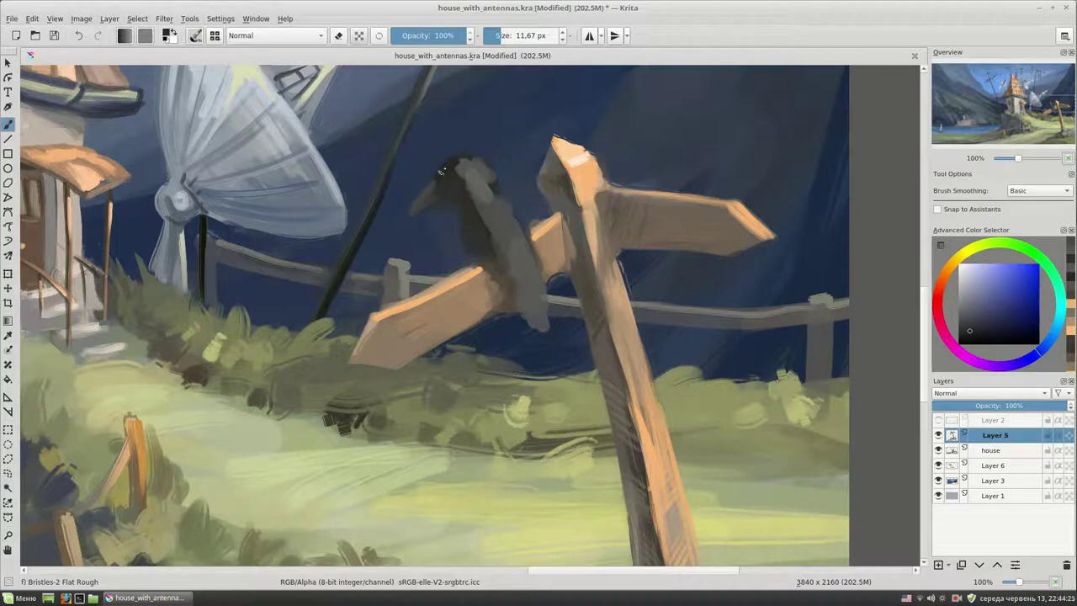
pyautogui.press(']')
pyautogui.moveTo(458, 217); pyautogui.dragTo(522, 319)
pyautogui.keyDown('ctrl'); pyautogui.click(534, 199); pyautogui.keyUp('ctrl')
pyautogui.moveTo(484, 221)
pyautogui.mouseDown()
pyautogui.moveTo(528, 255)
pyautogui.moveTo(500, 184)
pyautogui.moveTo(486, 184)
pyautogui.mouseUp()
# Step: Add a light grey patch on the crow's head and retouch its tail with signpost orange
pyautogui.keyDown('ctrl'); pyautogui.click(468, 166); pyautogui.keyUp('ctrl')
pyautogui.press('[')
pyautogui.press('[')
pyautogui.press('[')
pyautogui.keyDown('ctrl'); pyautogui.click(469, 261); pyautogui.keyUp('ctrl')
pyautogui.press(']')
pyautogui.press(']')
pyautogui.press(']')
pyautogui.click(970, 300)
pyautogui.click(953, 264)
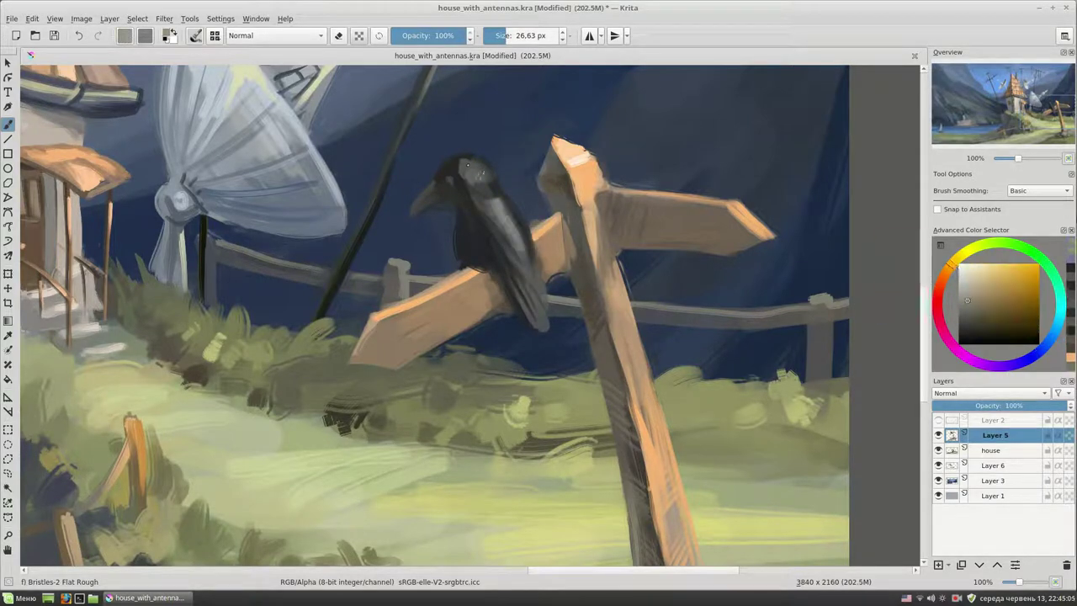
pyautogui.moveTo(552, 328); pyautogui.dragTo(526, 271)
pyautogui.press('[')
pyautogui.press('[')
pyautogui.press('[')
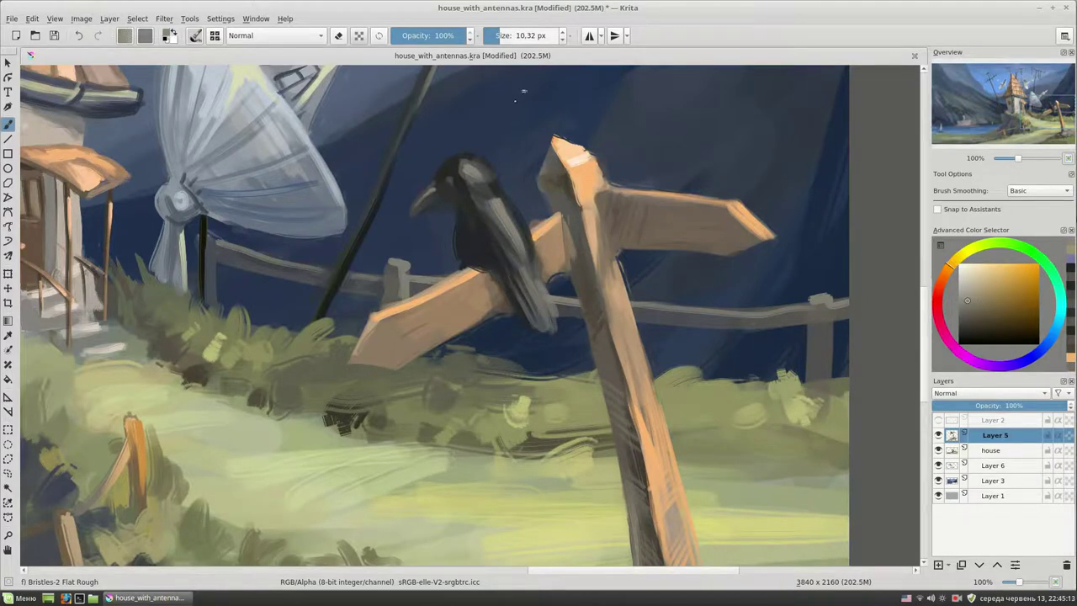
pyautogui.scroll(-2, 522, 114)
pyautogui.scroll(3, 409, 247)
# Step: Add dark strokes on the crow's chest and pick near-black tones for the beak
pyautogui.press('e')
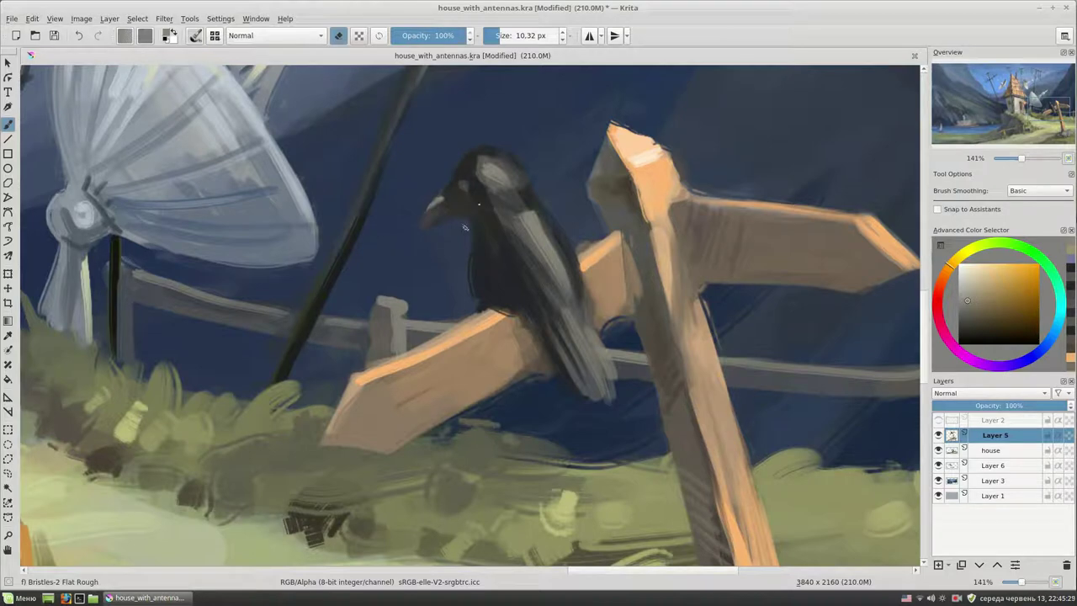
pyautogui.press('e')
pyautogui.keyDown('ctrl'); pyautogui.click(425, 258); pyautogui.keyUp('ctrl')
pyautogui.moveTo(471, 278); pyautogui.dragTo(473, 221)
pyautogui.press(']')
pyautogui.press(']')
pyautogui.keyDown('ctrl'); pyautogui.click(446, 192); pyautogui.keyUp('ctrl')
pyautogui.keyDown('ctrl'); pyautogui.click(434, 202); pyautogui.keyUp('ctrl')
pyautogui.press('[')
pyautogui.press('[')
pyautogui.press('[')
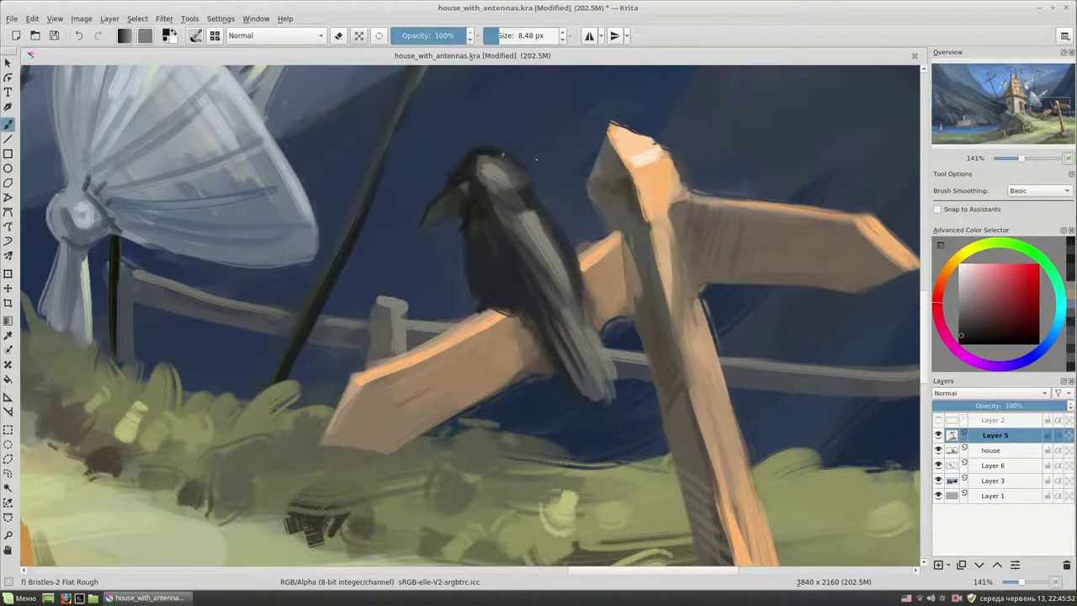
# Step: Enlarge the brush and darken the crow's body with dark reddish strokes
pyautogui.keyDown('ctrl'); pyautogui.click(460, 188); pyautogui.keyUp('ctrl')
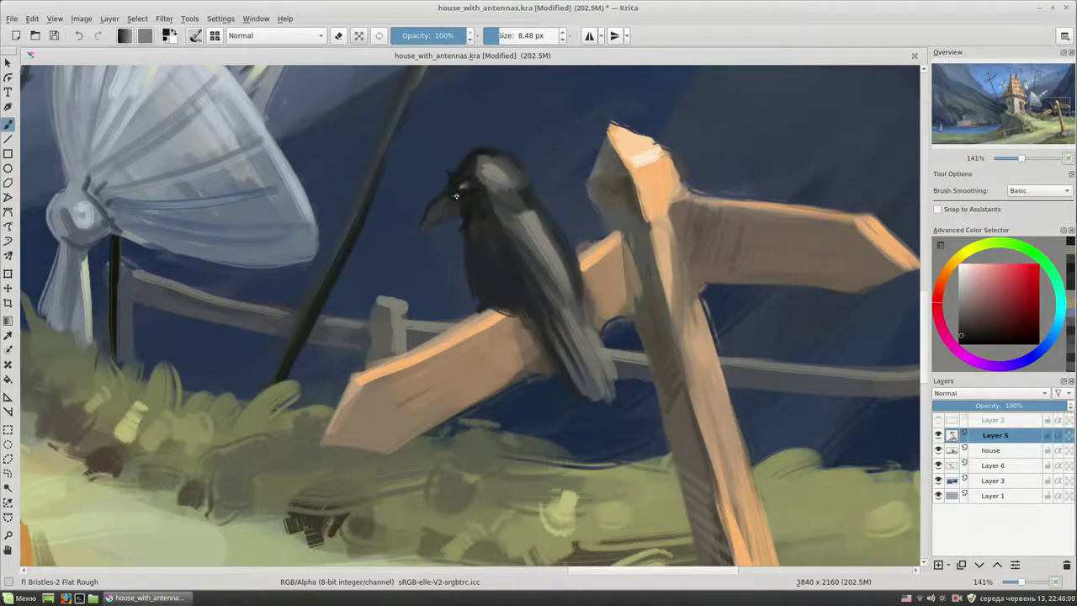
pyautogui.keyDown('ctrl'); pyautogui.click(529, 168); pyautogui.keyUp('ctrl')
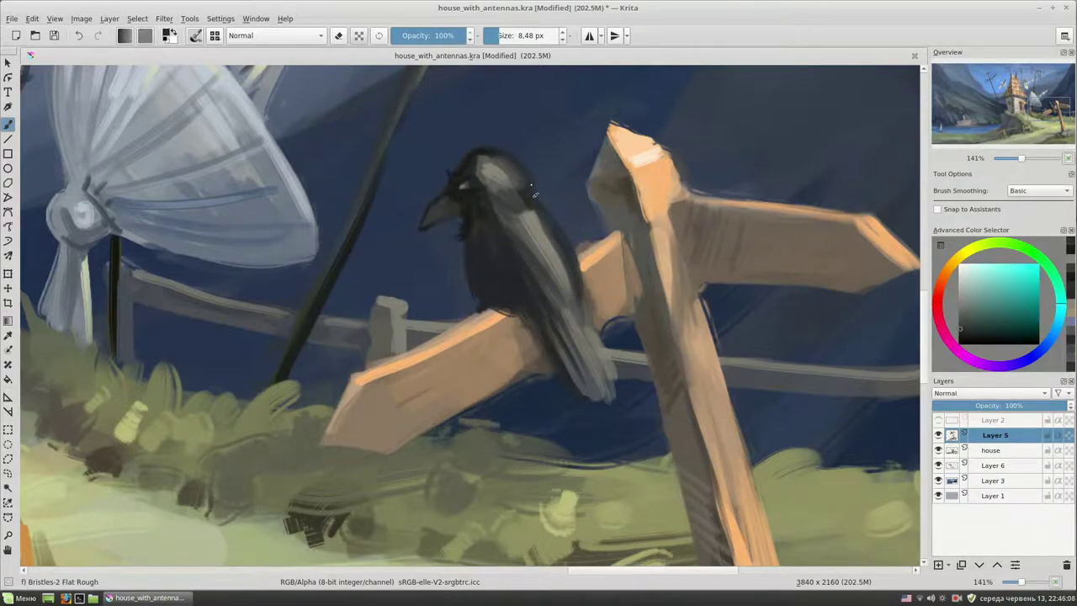
pyautogui.scroll(-3, 573, 252)
pyautogui.scroll(2, 612, 334)
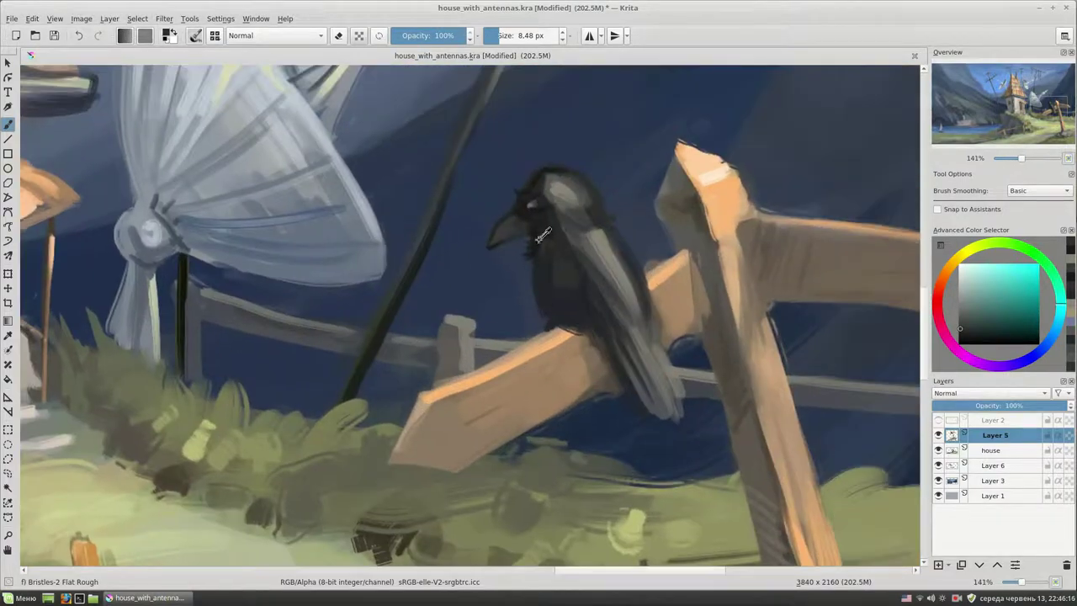
pyautogui.keyDown('ctrl'); pyautogui.click(578, 307); pyautogui.keyUp('ctrl')
pyautogui.moveTo(547, 278); pyautogui.dragTo(536, 250)
pyautogui.moveTo(616, 288)
pyautogui.mouseDown()
pyautogui.moveTo(661, 370)
pyautogui.moveTo(656, 391)
pyautogui.mouseUp()
# Step: Add a new Layer 8 above the house layer
pyautogui.keyDown('ctrl'); pyautogui.click(471, 270); pyautogui.keyUp('ctrl')
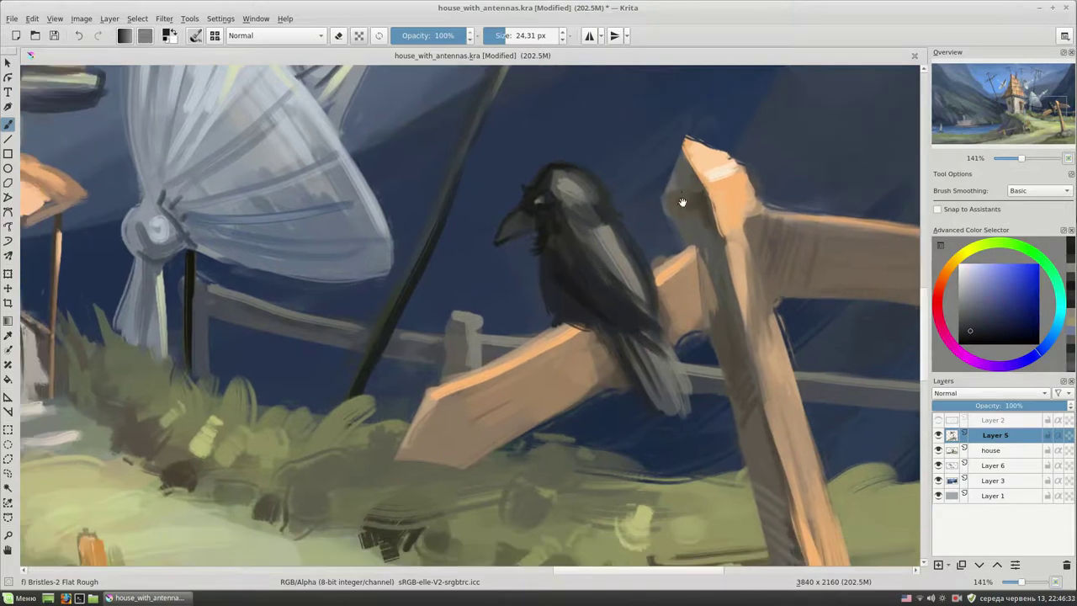
pyautogui.keyDown('ctrl'); pyautogui.click(561, 299); pyautogui.keyUp('ctrl')
pyautogui.scroll(-2, 503, 363)
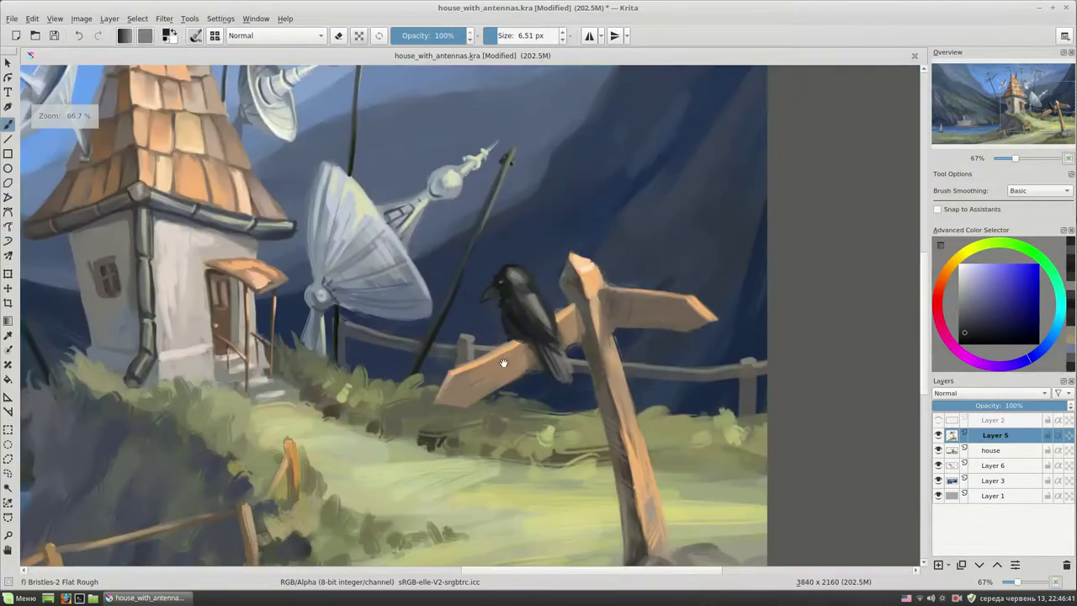
pyautogui.scroll(-2, 503, 363)
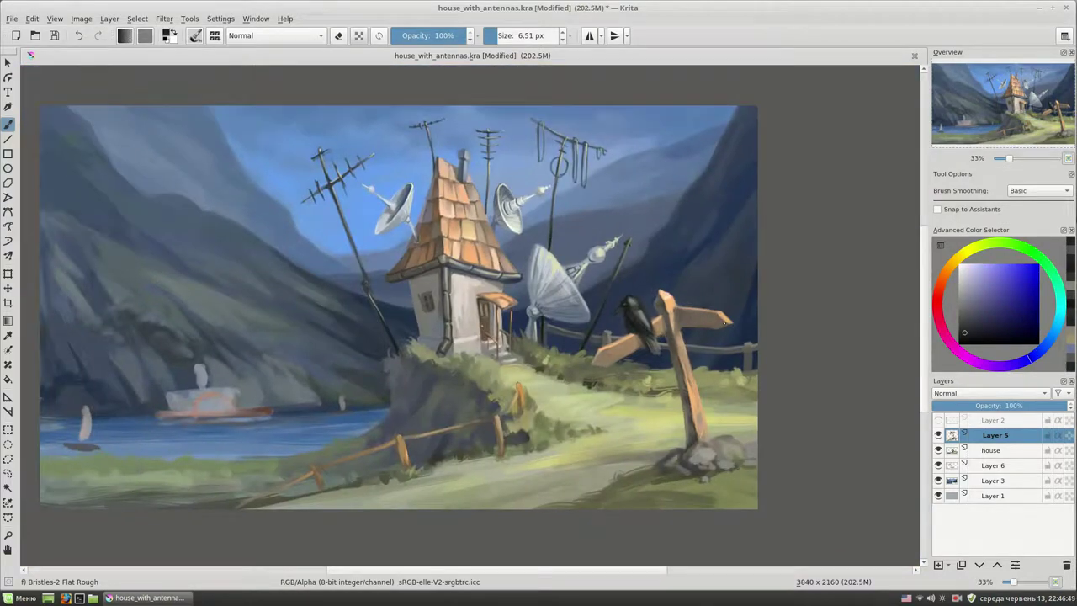
pyautogui.scroll(1, 723, 353)
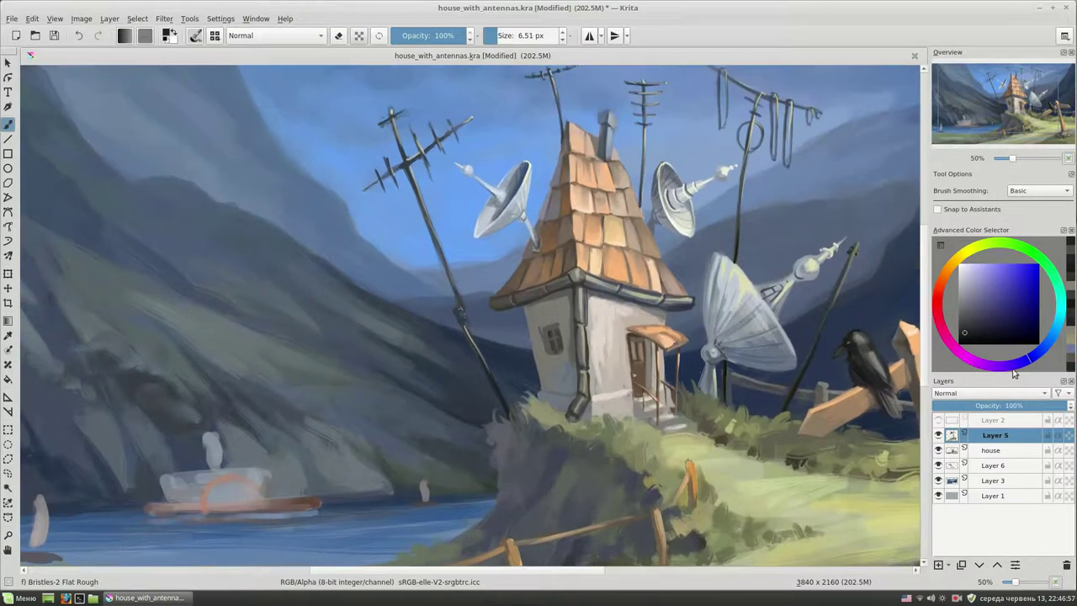
pyautogui.click(998, 451)
pyautogui.press('Insert')
pyautogui.scroll(1, 562, 179)
pyautogui.press(']')
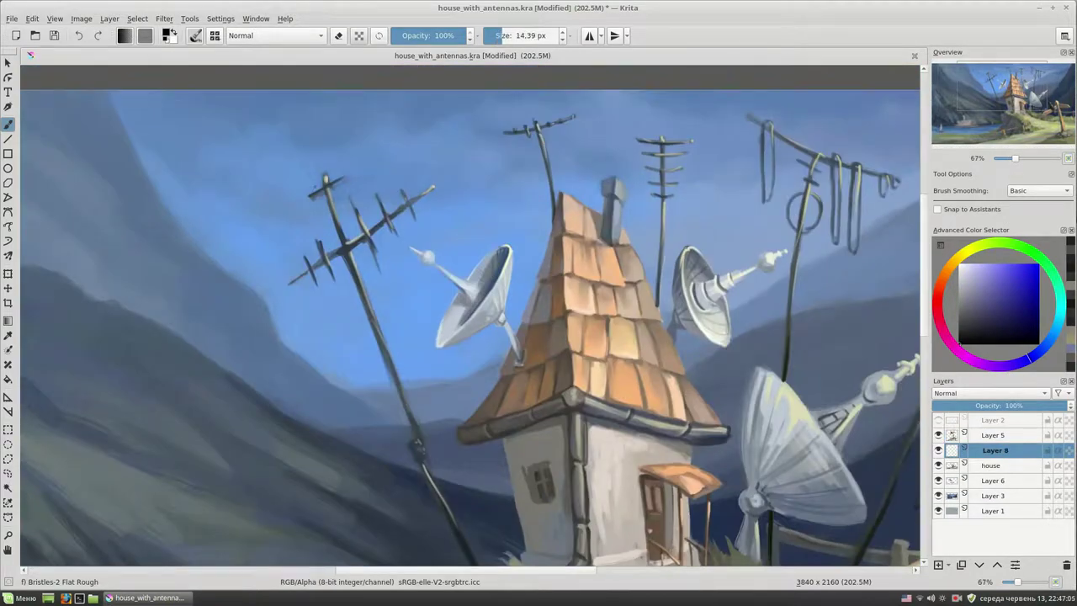
# Step: Check the Layer 2 sketch, then draw wires from the left antenna to the top pole
pyautogui.click(939, 421)
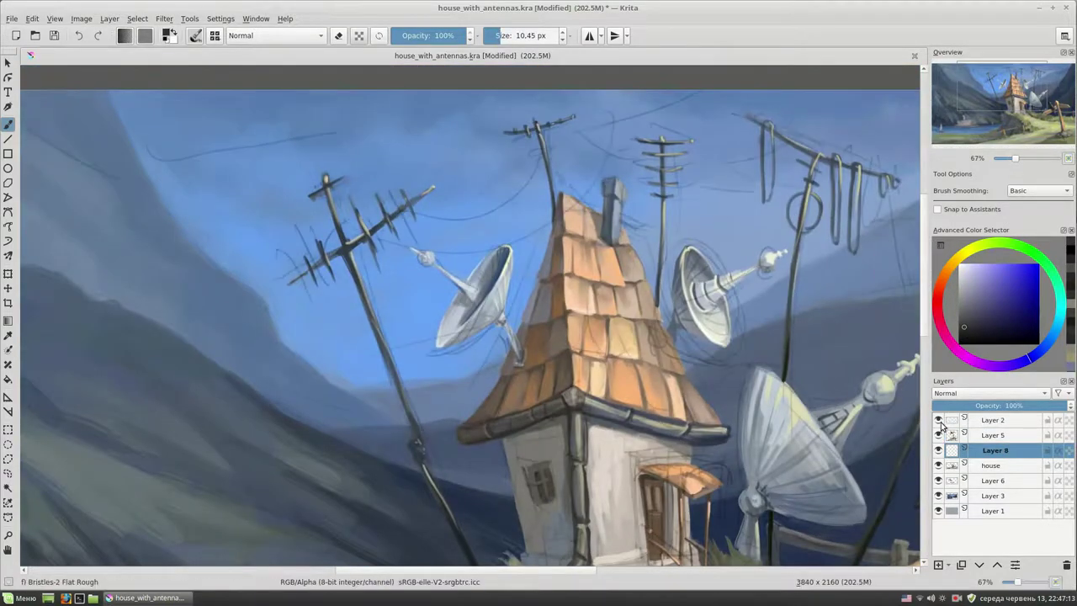
pyautogui.click(939, 421)
pyautogui.moveTo(433, 252); pyautogui.dragTo(530, 207)
pyautogui.moveTo(406, 264); pyautogui.dragTo(515, 217)
pyautogui.moveTo(344, 239); pyautogui.dragTo(534, 192)
pyautogui.moveTo(388, 298)
pyautogui.mouseDown()
pyautogui.moveTo(492, 254)
pyautogui.moveTo(524, 219)
pyautogui.mouseUp()
pyautogui.moveTo(566, 188); pyautogui.dragTo(389, 253)
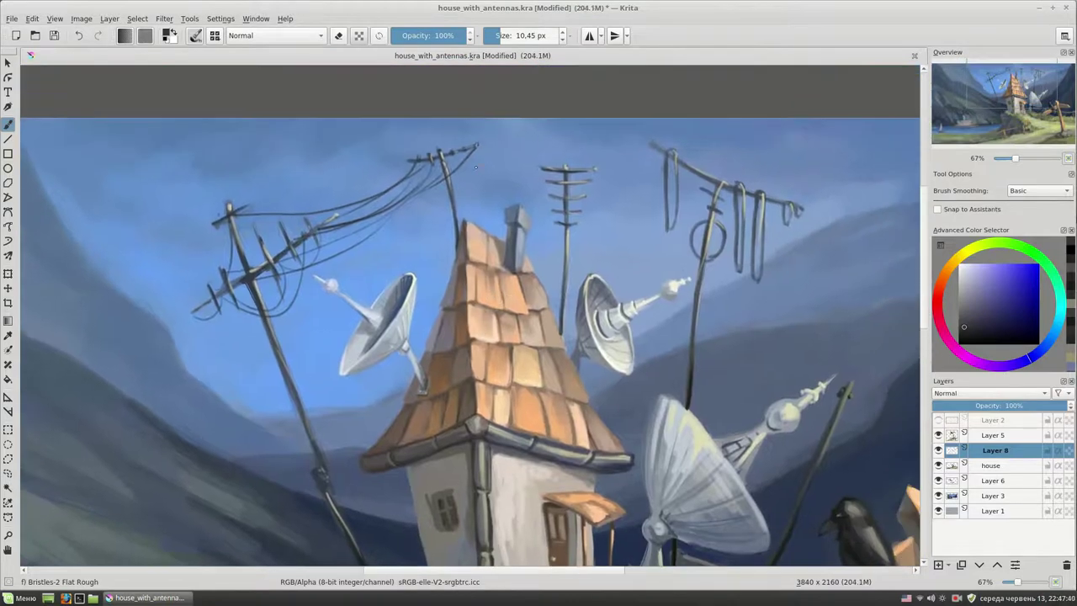
# Step: Draw wires joining the top pole to the right antenna, plus a long hanging wire
pyautogui.moveTo(478, 148); pyautogui.dragTo(545, 174)
pyautogui.moveTo(461, 168); pyautogui.dragTo(599, 180)
pyautogui.moveTo(397, 160); pyautogui.dragTo(472, 174)
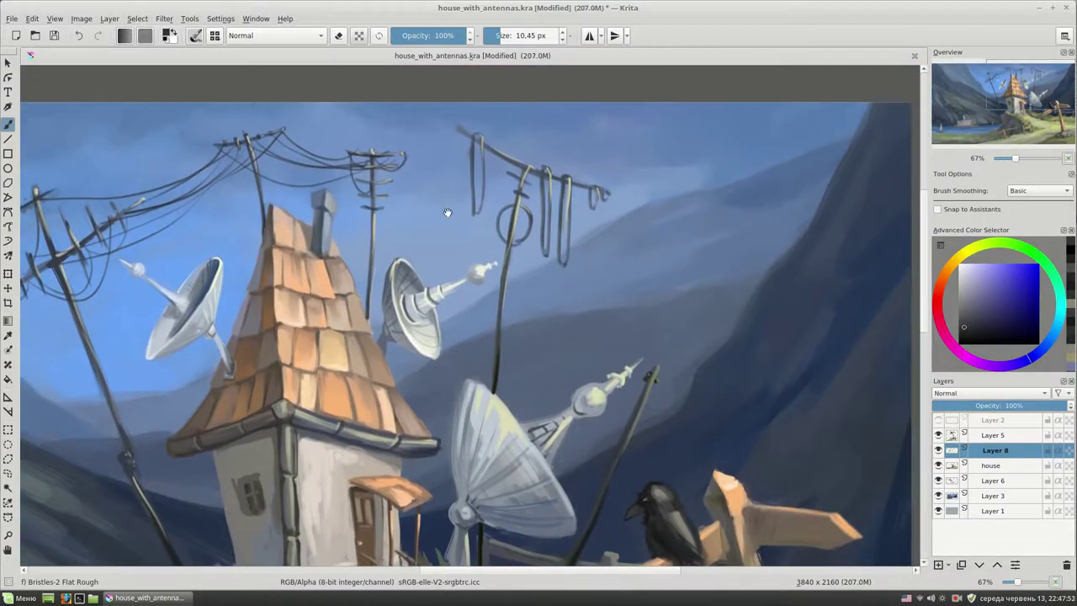
pyautogui.moveTo(378, 178); pyautogui.dragTo(502, 189)
pyautogui.moveTo(357, 157)
pyautogui.mouseDown()
pyautogui.moveTo(574, 206)
pyautogui.moveTo(588, 227)
pyautogui.mouseUp()
pyautogui.scroll(-1, 587, 202)
pyautogui.moveTo(604, 168)
pyautogui.mouseDown()
pyautogui.moveTo(639, 323)
pyautogui.moveTo(453, 296)
pyautogui.mouseUp()
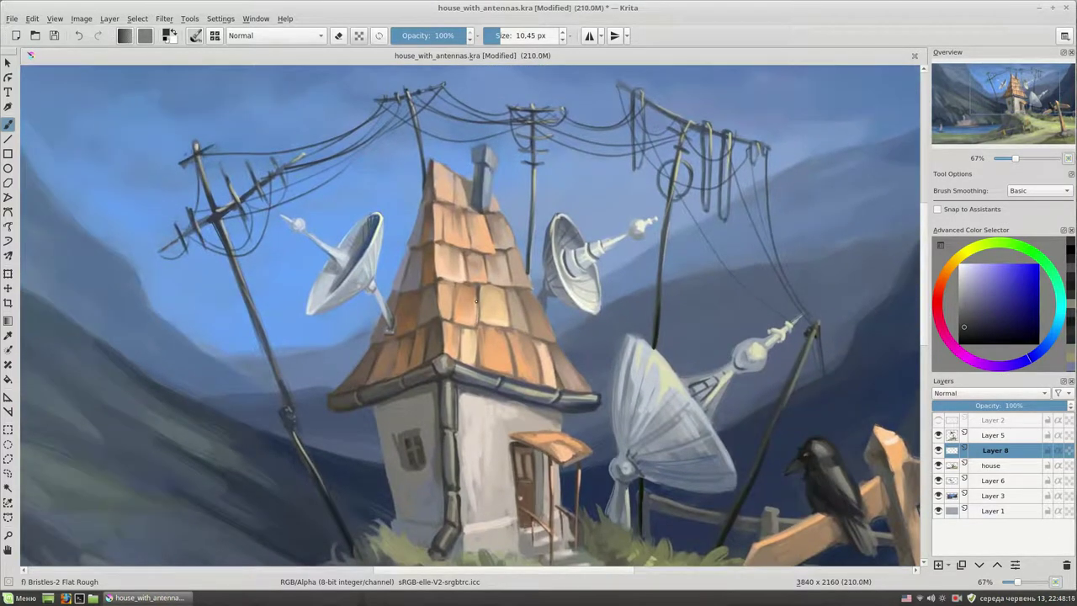
pyautogui.press('-')
pyautogui.press('-')
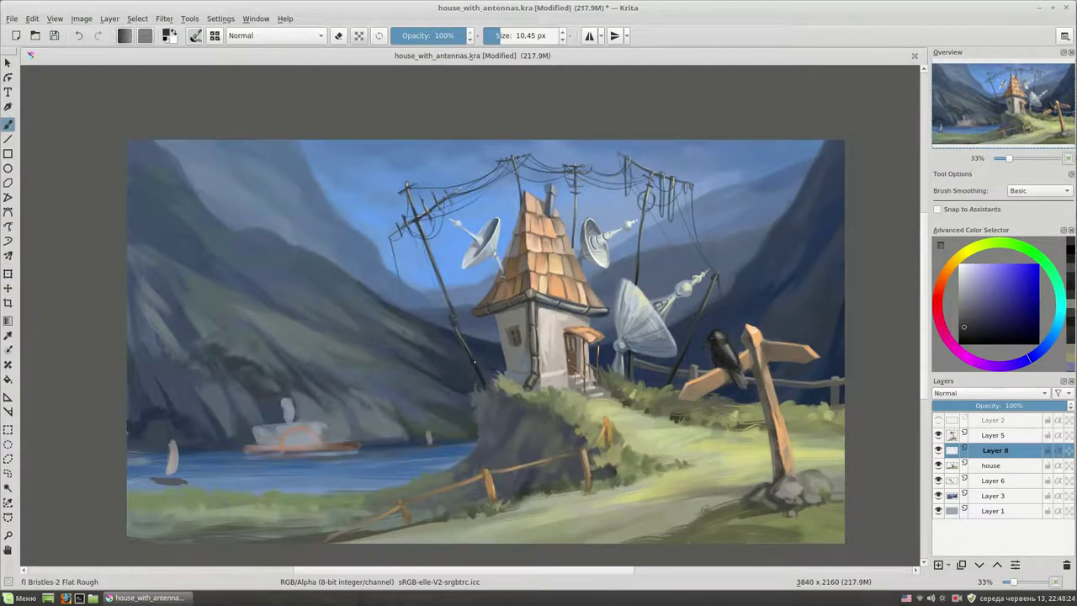
# Step: Zoom and pan around the house and signpost to review the painting
pyautogui.moveTo(441, 267); pyautogui.dragTo(434, 299)
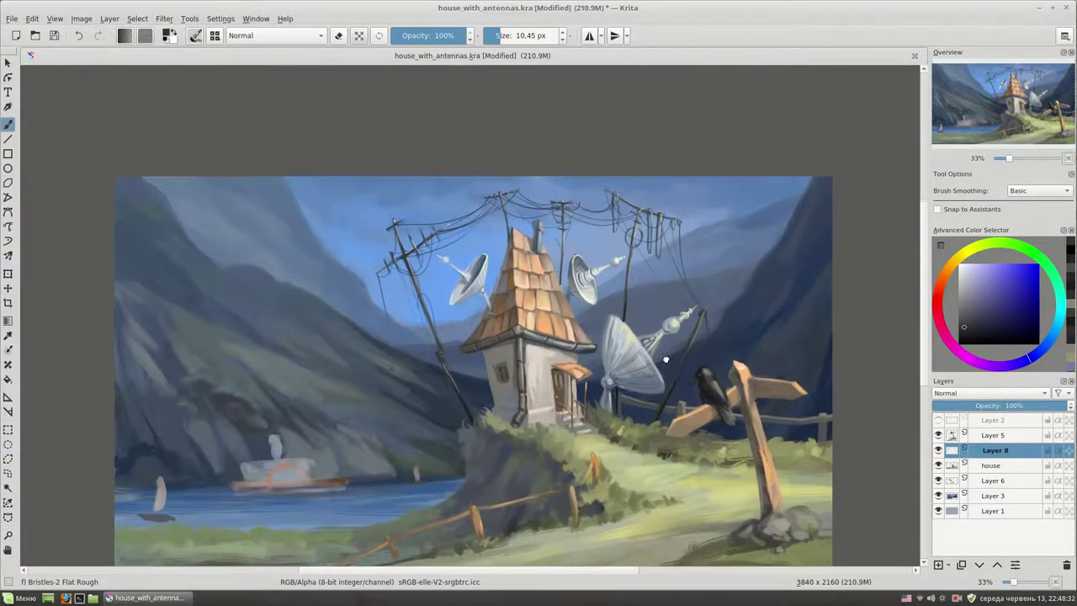
pyautogui.press('+')
pyautogui.moveTo(712, 194)
pyautogui.mouseDown()
pyautogui.moveTo(623, 178)
pyautogui.moveTo(564, 36)
pyautogui.mouseUp()
pyautogui.moveTo(547, 244)
pyautogui.mouseDown()
pyautogui.moveTo(661, 400)
pyautogui.moveTo(703, 356)
pyautogui.mouseUp()
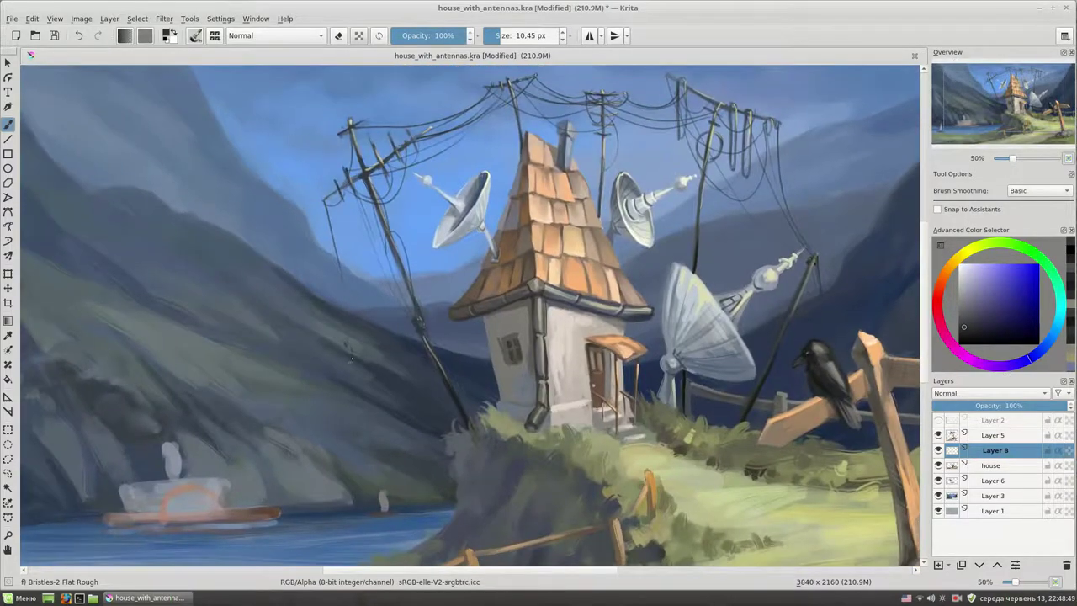
pyautogui.moveTo(350, 357); pyautogui.dragTo(442, 319)
pyautogui.press('-')
pyautogui.moveTo(554, 324)
pyautogui.mouseDown()
pyautogui.moveTo(559, 305)
pyautogui.moveTo(472, 211)
pyautogui.mouseUp()
pyautogui.press('+')
# Step: On Layer 5, paint yellow-green grass strokes along the bottom foreground
pyautogui.click(994, 436)
pyautogui.moveTo(800, 362); pyautogui.dragTo(636, 358)
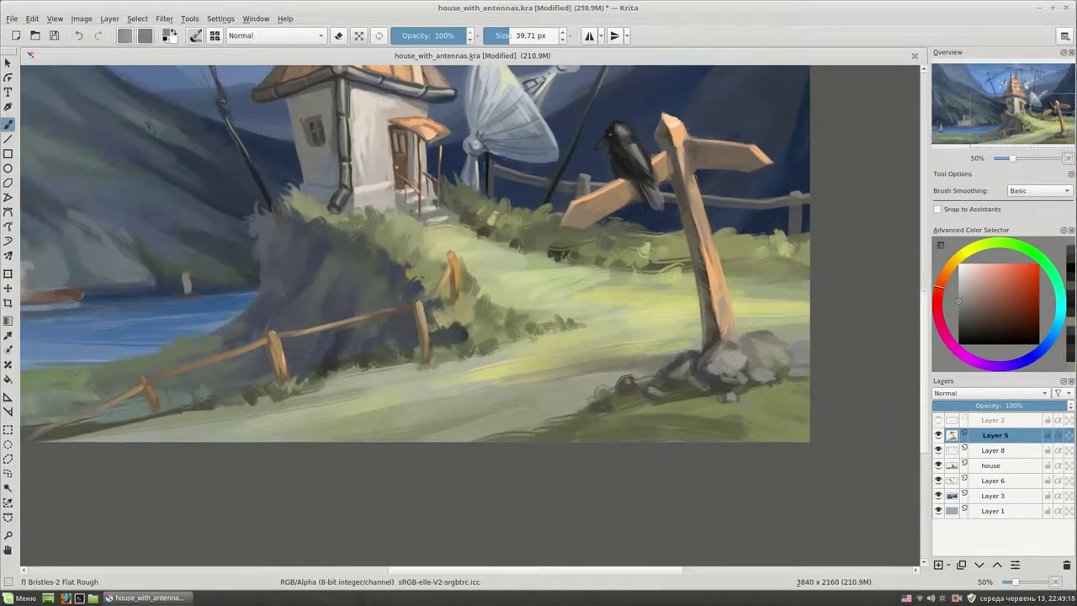
pyautogui.click(984, 303)
pyautogui.moveTo(725, 419); pyautogui.dragTo(577, 433)
pyautogui.moveTo(741, 429); pyautogui.dragTo(765, 440)
pyautogui.moveTo(684, 434); pyautogui.dragTo(657, 434)
pyautogui.moveTo(769, 432); pyautogui.dragTo(742, 433)
pyautogui.moveTo(567, 425)
pyautogui.mouseDown()
pyautogui.moveTo(541, 435)
pyautogui.moveTo(777, 446)
pyautogui.mouseUp()
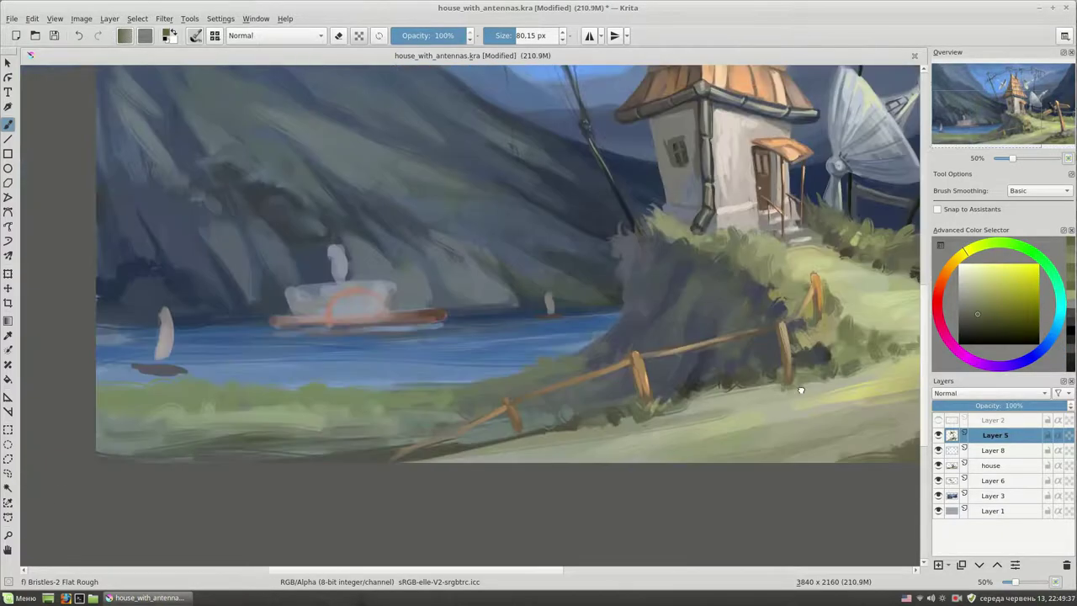
pyautogui.scroll(-2, 641, 379)
pyautogui.scroll(2, 450, 312)
pyautogui.moveTo(469, 315); pyautogui.dragTo(546, 334)
# Step: On Layer 3, paint a darker blue band across the lake water
pyautogui.keyDown('ctrl'); pyautogui.click(198, 330); pyautogui.keyUp('ctrl')
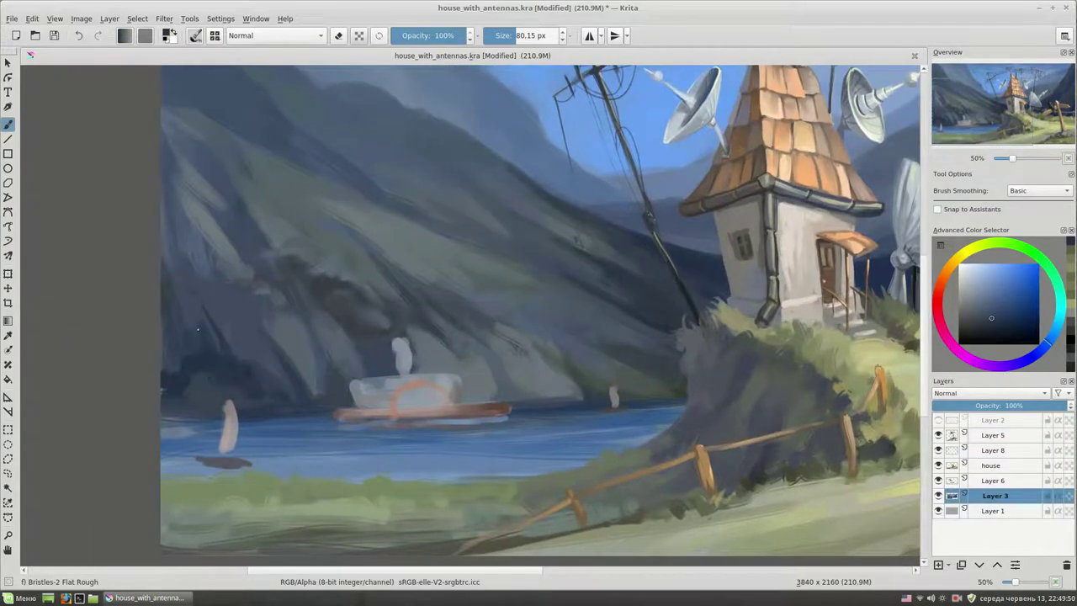
pyautogui.keyDown('ctrl'); pyautogui.click(206, 396); pyautogui.keyUp('ctrl')
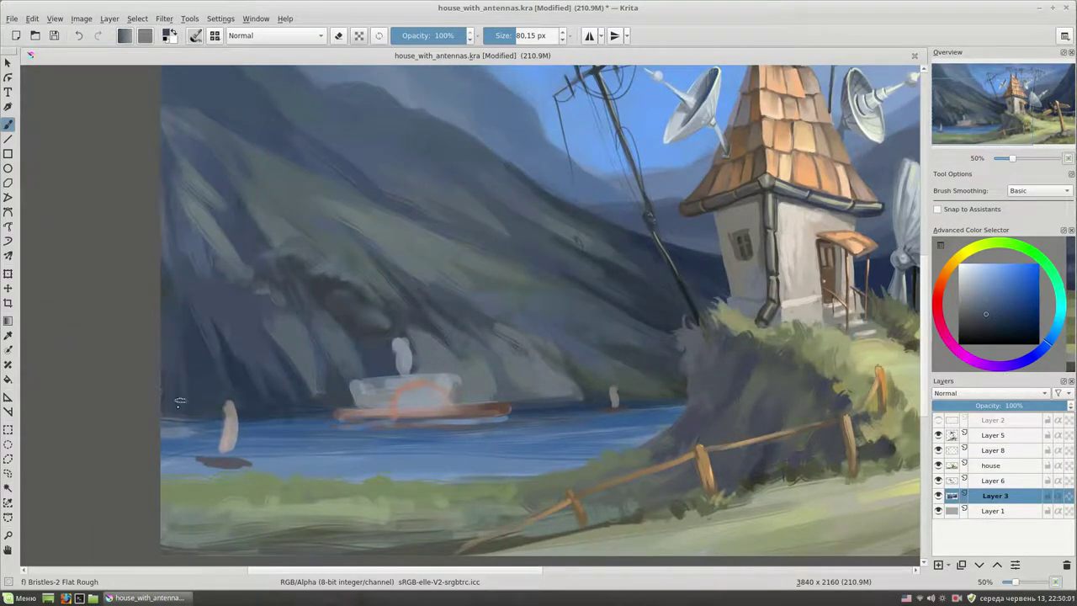
pyautogui.moveTo(209, 373); pyautogui.dragTo(241, 366)
pyautogui.keyDown('ctrl'); pyautogui.click(202, 417); pyautogui.keyUp('ctrl')
pyautogui.keyDown('ctrl'); pyautogui.click(185, 402); pyautogui.keyUp('ctrl')
pyautogui.moveTo(571, 376); pyautogui.dragTo(504, 393)
pyautogui.scroll(-3, 782, 362)
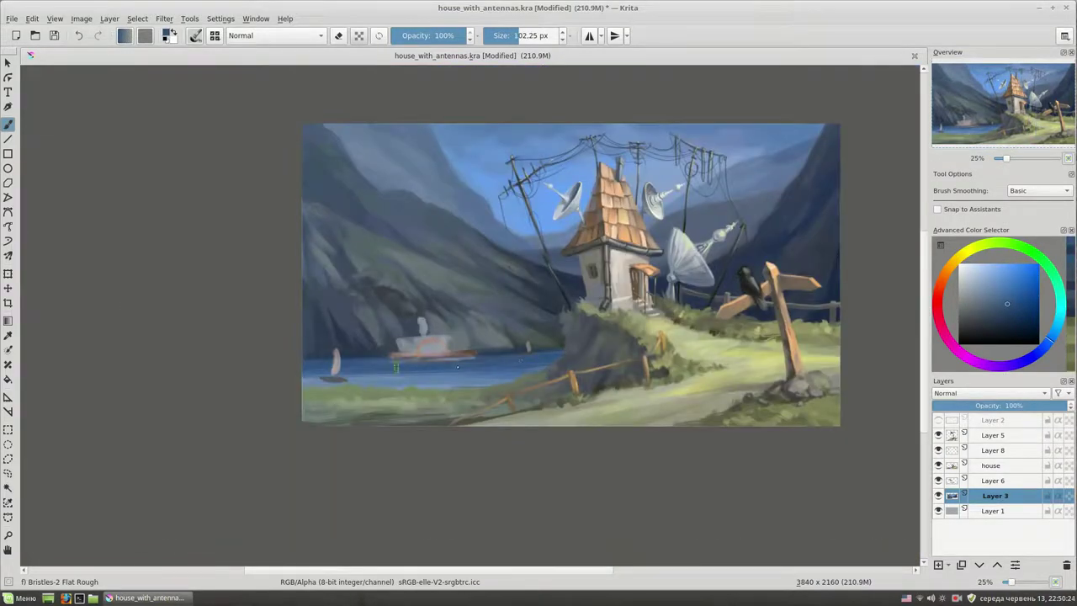
pyautogui.moveTo(320, 377); pyautogui.dragTo(522, 375)
# Step: Refine the water beneath the boat with adjusted blues, then switch to Layer 6
pyautogui.click(1019, 319)
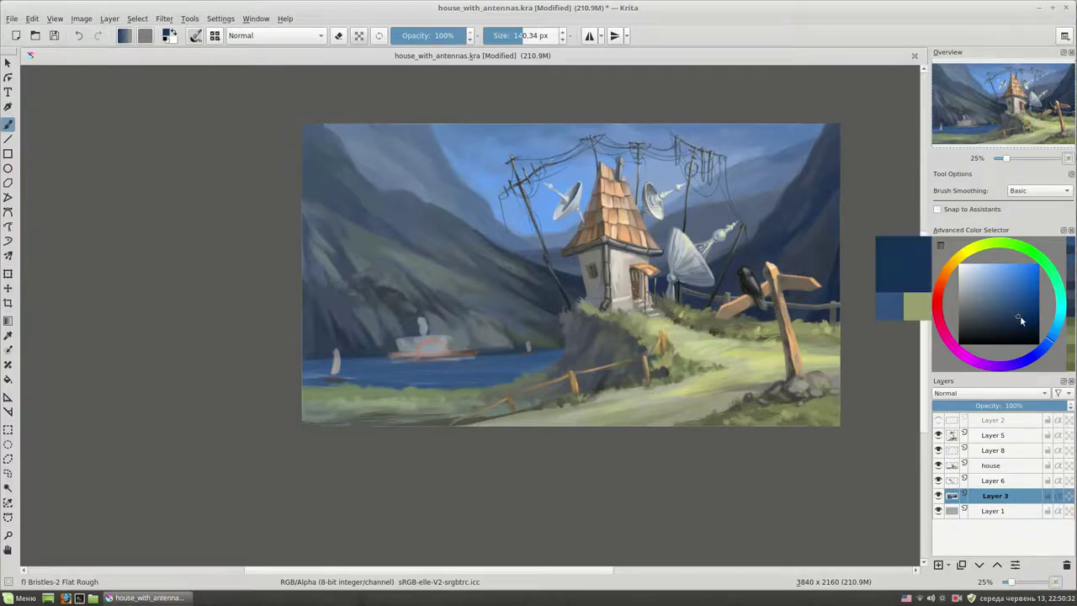
pyautogui.scroll(2, 329, 370)
pyautogui.press('[')
pyautogui.press('[')
pyautogui.press('[')
pyautogui.keyDown('ctrl'); pyautogui.click(387, 333); pyautogui.keyUp('ctrl')
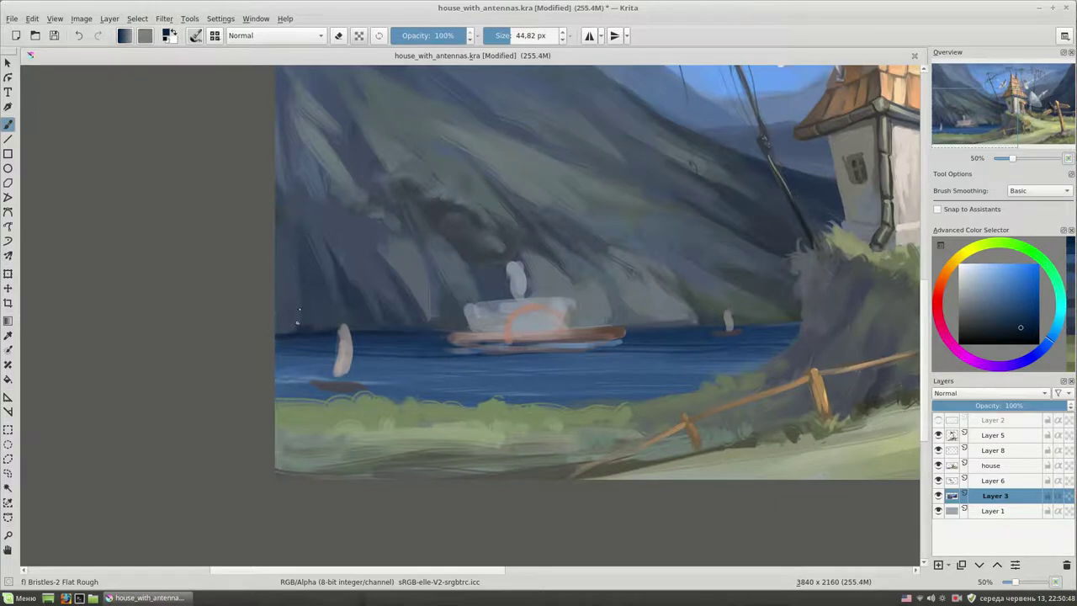
pyautogui.moveTo(775, 327); pyautogui.dragTo(713, 332)
pyautogui.keyDown('ctrl'); pyautogui.click(518, 356); pyautogui.keyUp('ctrl')
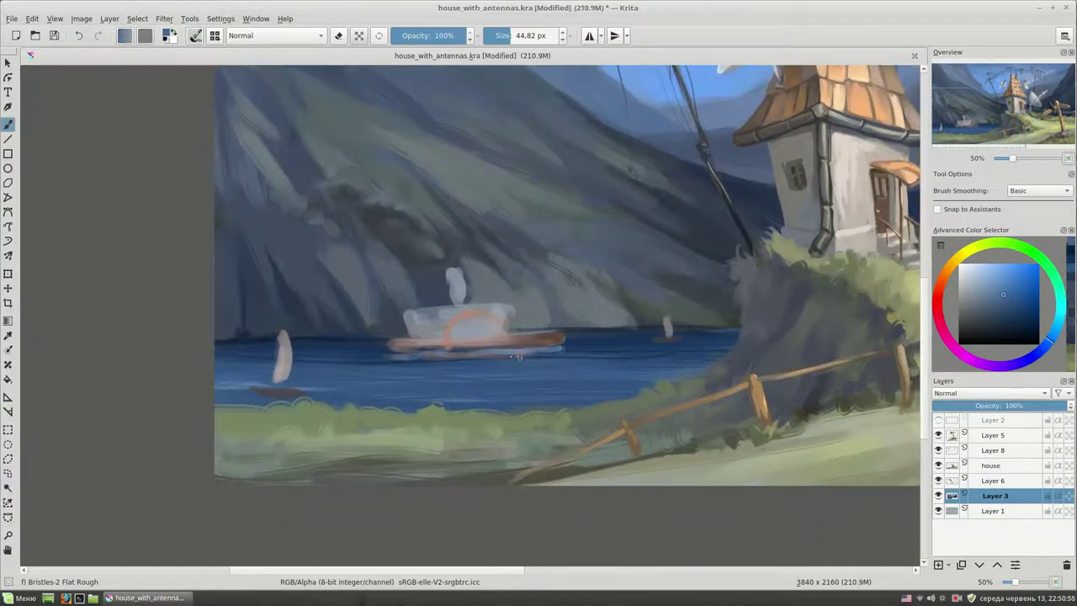
pyautogui.click(993, 481)
pyautogui.moveTo(621, 333); pyautogui.dragTo(532, 395)
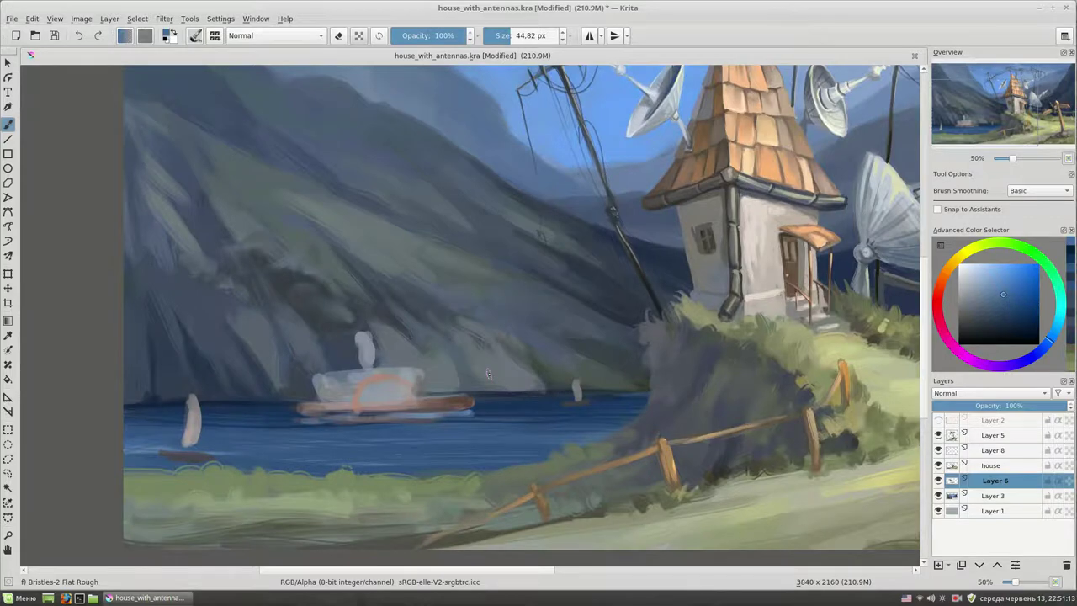
# Step: Paint light strokes along the hull and repaint the cabin as a light arch
pyautogui.scroll(1, 488, 375)
pyautogui.keyDown('ctrl'); pyautogui.click(507, 380); pyautogui.keyUp('ctrl')
pyautogui.moveTo(433, 370)
pyautogui.mouseDown()
pyautogui.moveTo(582, 360)
pyautogui.moveTo(554, 363)
pyautogui.mouseUp()
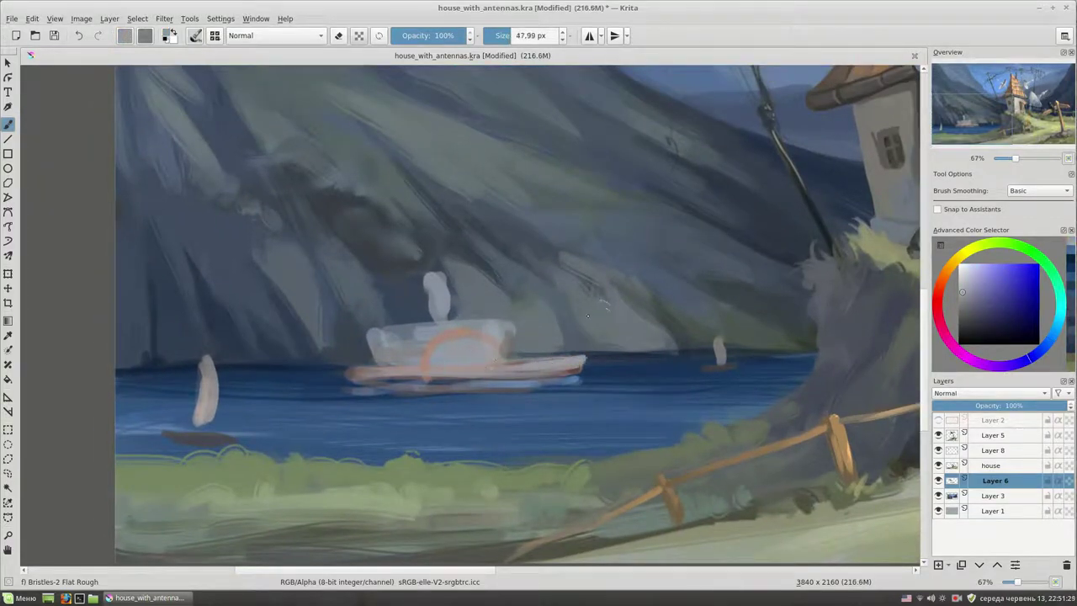
pyautogui.moveTo(510, 333)
pyautogui.mouseDown()
pyautogui.moveTo(402, 335)
pyautogui.moveTo(375, 364)
pyautogui.moveTo(505, 349)
pyautogui.mouseUp()
pyautogui.keyDown('ctrl'); pyautogui.click(402, 337); pyautogui.keyUp('ctrl')
pyautogui.keyDown('ctrl'); pyautogui.click(465, 378); pyautogui.keyUp('ctrl')
pyautogui.moveTo(438, 374)
pyautogui.mouseDown()
pyautogui.moveTo(458, 334)
pyautogui.moveTo(531, 326)
pyautogui.mouseUp()
# Step: Add a light stroke at the boat's left end and brighten the cabin's top edge
pyautogui.press('[')
pyautogui.press('[')
pyautogui.press('[')
pyautogui.keyDown('ctrl'); pyautogui.click(431, 355); pyautogui.keyUp('ctrl')
pyautogui.moveTo(352, 371); pyautogui.dragTo(338, 375)
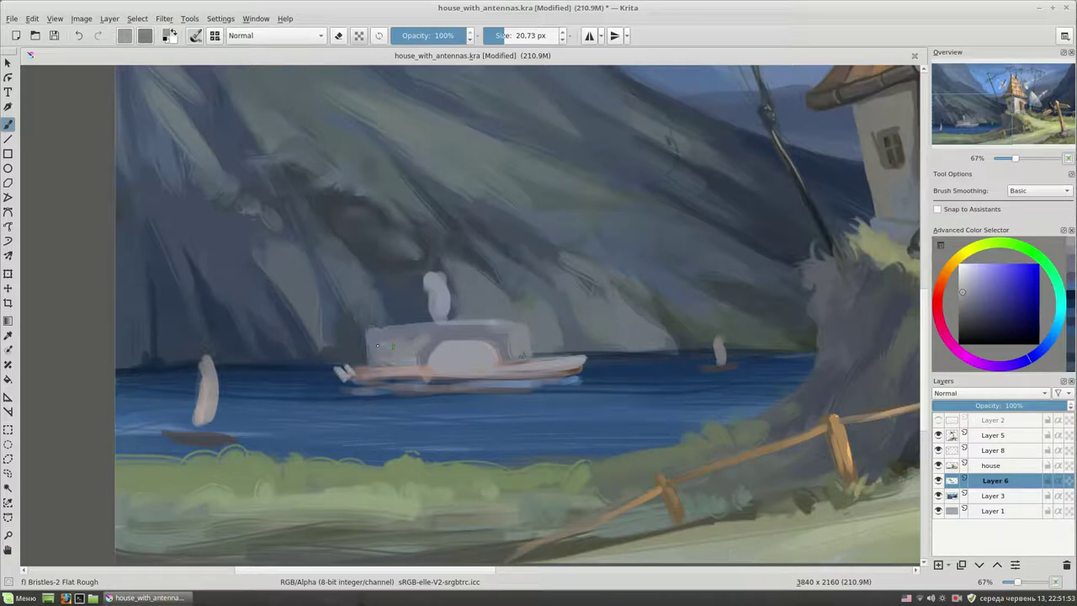
pyautogui.click(977, 282)
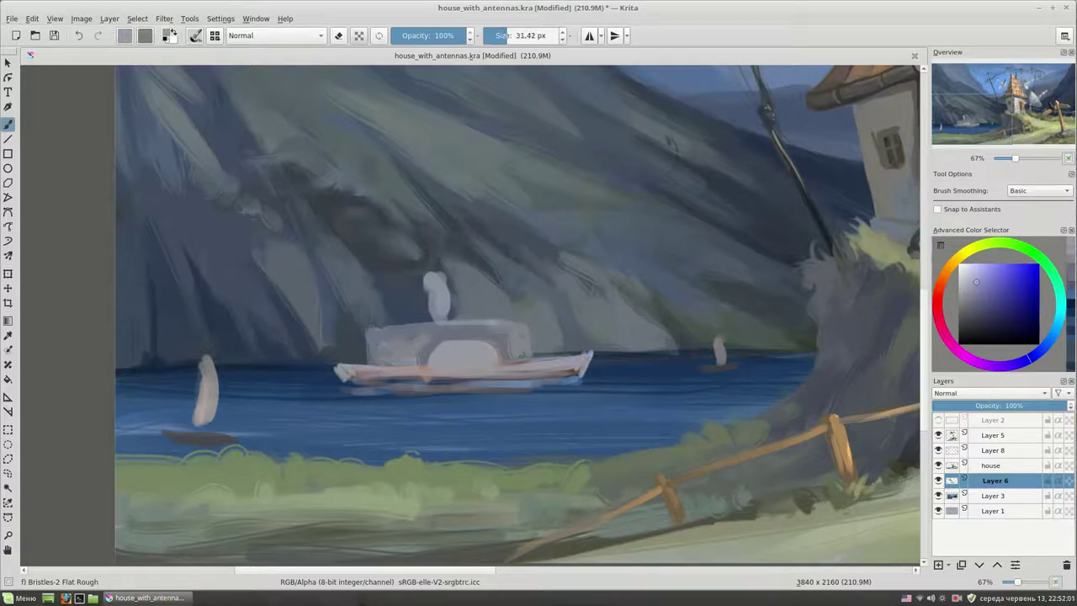
pyautogui.keyDown('ctrl'); pyautogui.click(445, 355); pyautogui.keyUp('ctrl')
pyautogui.press(']')
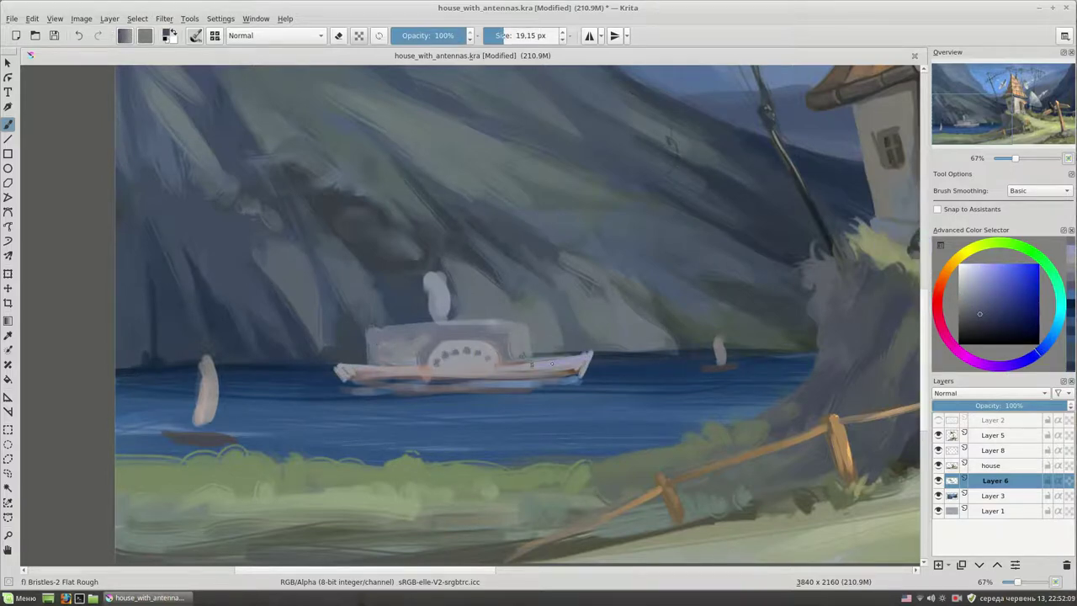
pyautogui.keyDown('ctrl'); pyautogui.click(393, 371); pyautogui.keyUp('ctrl')
pyautogui.moveTo(367, 328); pyautogui.dragTo(504, 327)
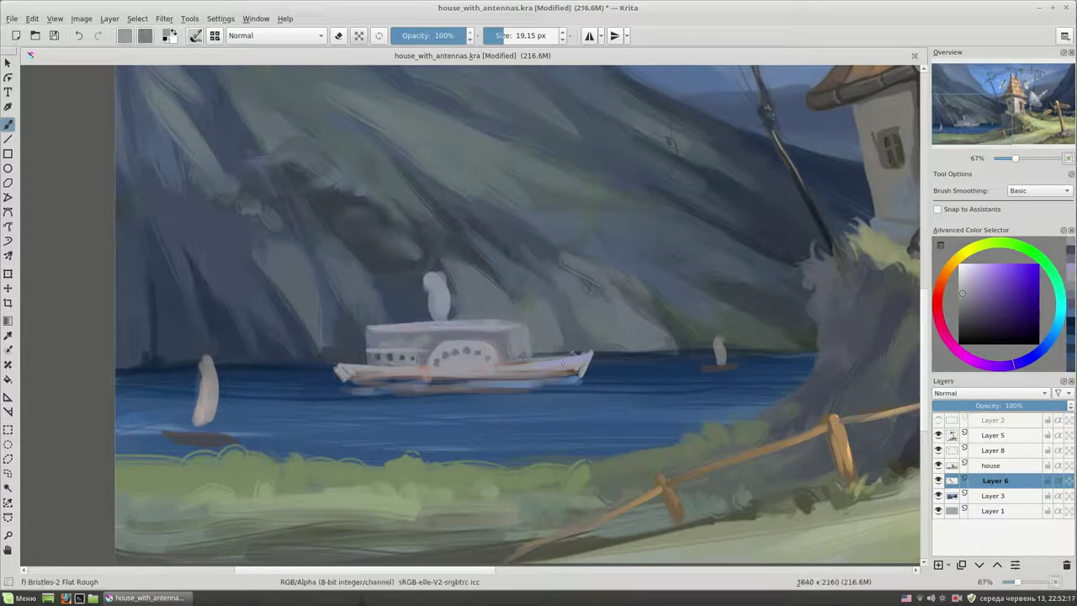
# Step: Darken the hull bottom and paint a light purple-blue reflection under it
pyautogui.keyDown('ctrl'); pyautogui.click(399, 396); pyautogui.keyUp('ctrl')
pyautogui.moveTo(538, 382); pyautogui.dragTo(372, 382)
pyautogui.press(']')
pyautogui.press(']')
pyautogui.click(530, 405)
pyautogui.moveTo(505, 392); pyautogui.dragTo(429, 391)
pyautogui.keyDown('ctrl'); pyautogui.click(505, 389); pyautogui.keyUp('ctrl')
pyautogui.moveTo(589, 385)
pyautogui.mouseDown()
pyautogui.moveTo(362, 394)
pyautogui.moveTo(488, 376)
pyautogui.mouseUp()
pyautogui.press('[')
pyautogui.keyDown('ctrl'); pyautogui.click(455, 375); pyautogui.keyUp('ctrl')
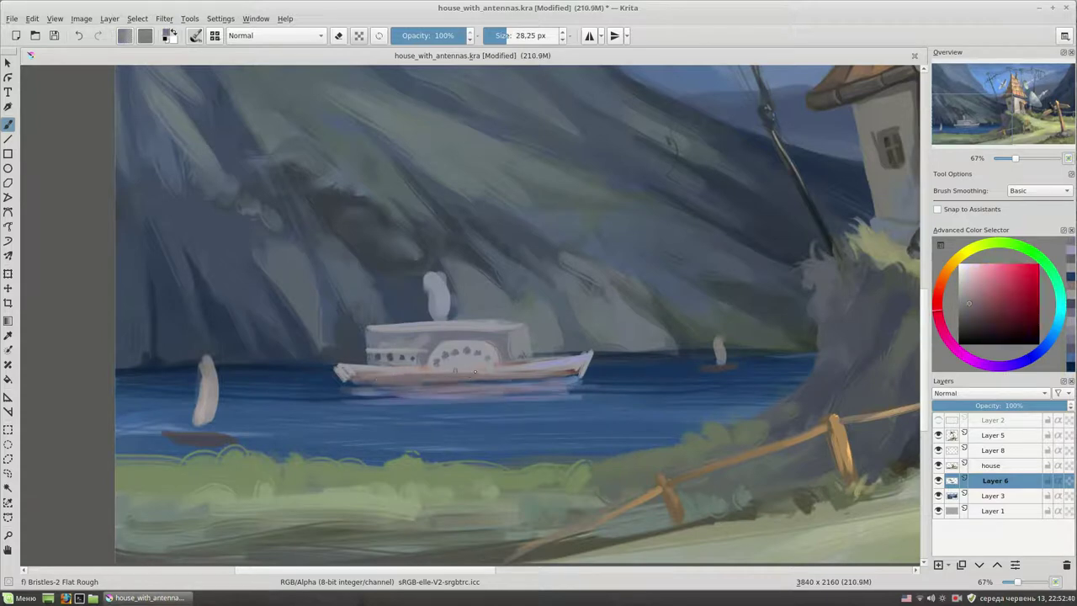
# Step: Erase both sides of the funnel to slim it, then paint a dark cabin-top line
pyautogui.keyDown('ctrl'); pyautogui.click(453, 315); pyautogui.keyUp('ctrl')
pyautogui.press('e')
pyautogui.moveTo(428, 311); pyautogui.dragTo(428, 274)
pyautogui.moveTo(448, 313); pyautogui.dragTo(448, 278)
pyautogui.press('e')
pyautogui.keyDown('ctrl'); pyautogui.click(459, 318); pyautogui.keyUp('ctrl')
pyautogui.press(']')
pyautogui.press(']')
pyautogui.moveTo(379, 332); pyautogui.dragTo(488, 331)
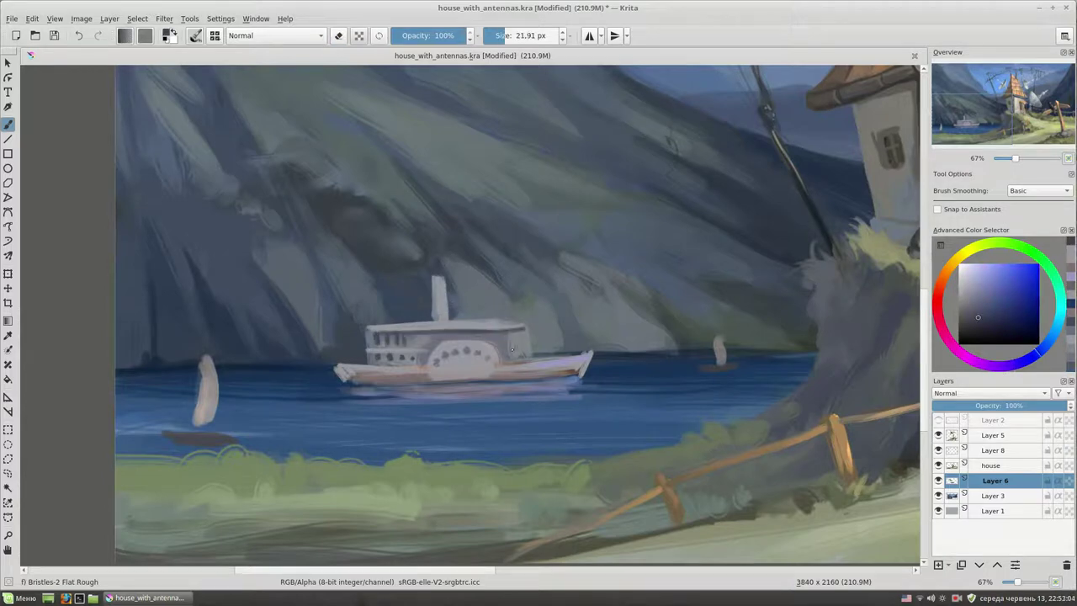
# Step: Brighten the deck, cabin top and bow with light strokes
pyautogui.press('e')
pyautogui.press('e')
pyautogui.press('[')
pyautogui.press('[')
pyautogui.keyDown('ctrl'); pyautogui.click(505, 332); pyautogui.keyUp('ctrl')
pyautogui.moveTo(505, 350); pyautogui.dragTo(598, 340)
pyautogui.moveTo(431, 357); pyautogui.dragTo(336, 362)
pyautogui.keyDown('ctrl'); pyautogui.click(475, 341); pyautogui.keyUp('ctrl')
pyautogui.moveTo(443, 345); pyautogui.dragTo(529, 325)
pyautogui.moveTo(594, 347); pyautogui.dragTo(546, 363)
# Step: Paint a light waterline along the hull and extend it to the left
pyautogui.keyDown('ctrl'); pyautogui.click(584, 374); pyautogui.keyUp('ctrl')
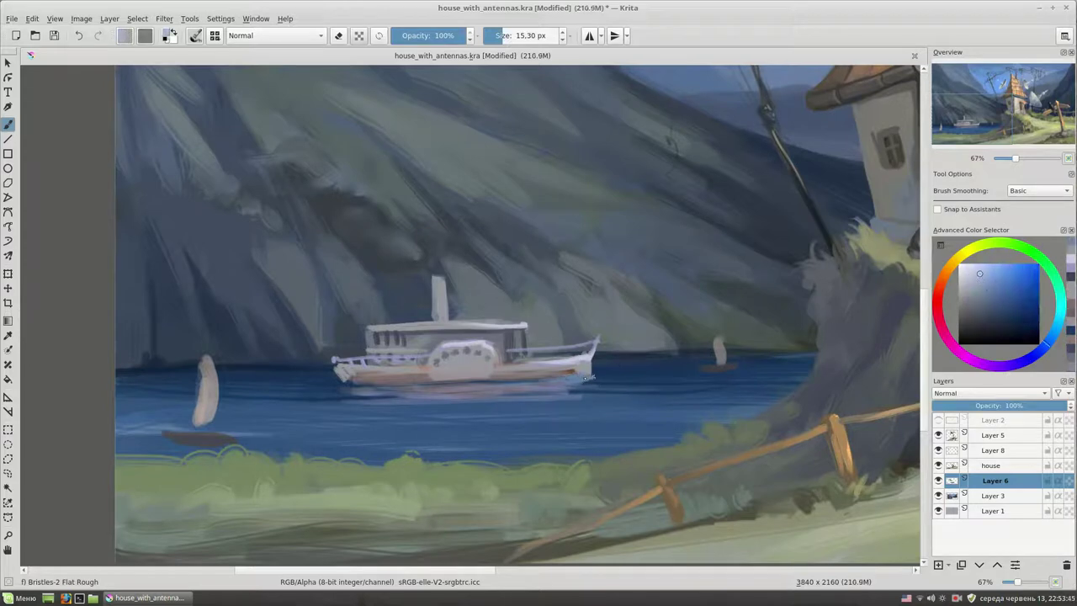
pyautogui.moveTo(587, 378); pyautogui.dragTo(447, 380)
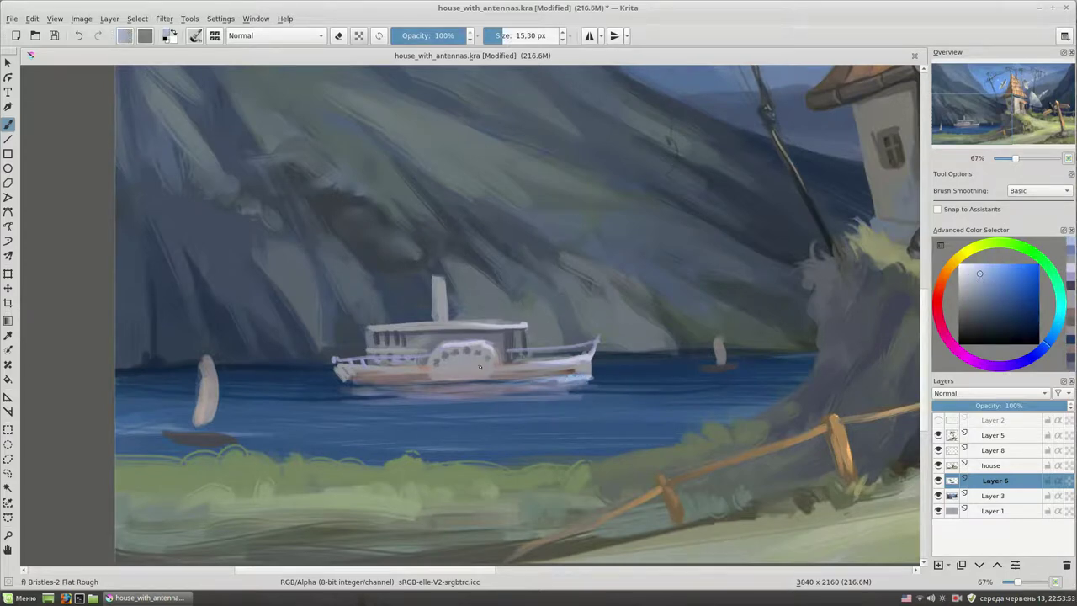
pyautogui.keyDown('ctrl'); pyautogui.click(424, 335); pyautogui.keyUp('ctrl')
pyautogui.keyDown('ctrl'); pyautogui.click(454, 365); pyautogui.keyUp('ctrl')
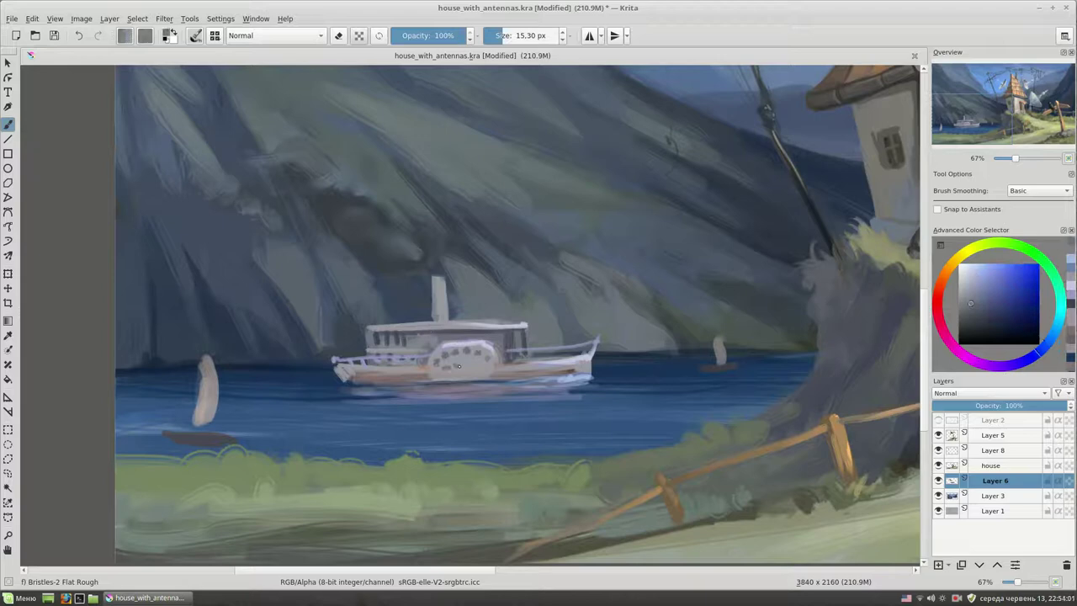
pyautogui.keyDown('ctrl'); pyautogui.click(447, 365); pyautogui.keyUp('ctrl')
pyautogui.moveTo(485, 380); pyautogui.dragTo(253, 385)
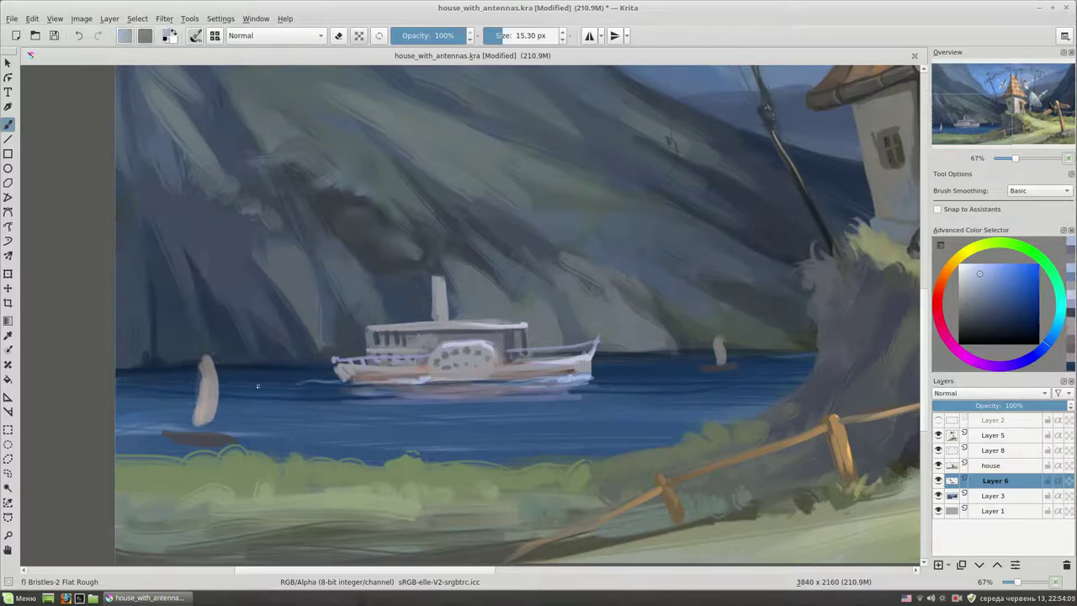
pyautogui.press('-')
pyautogui.press('1')
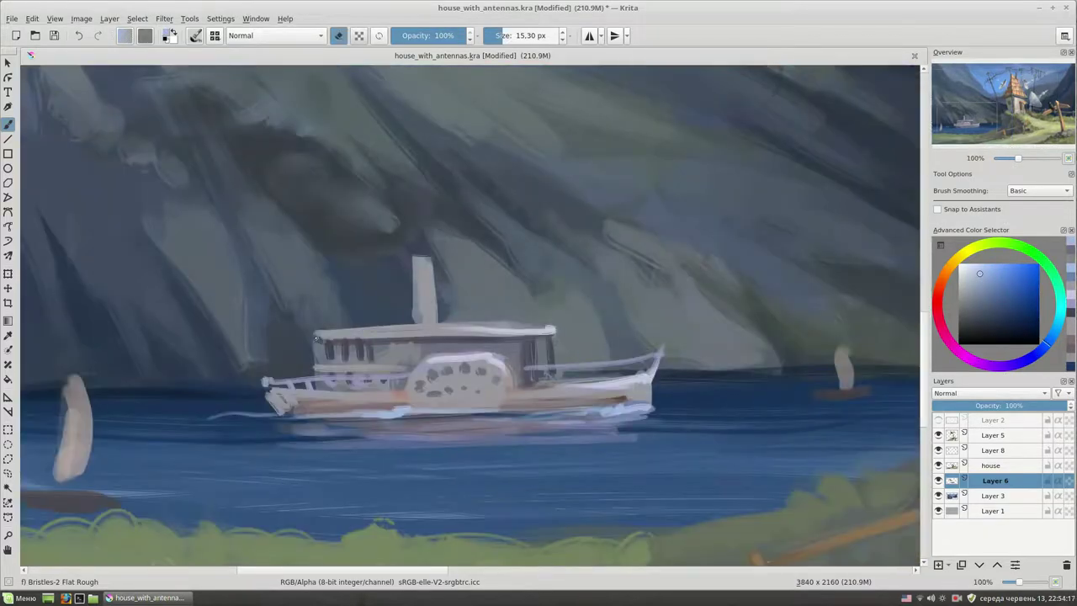
pyautogui.keyDown('ctrl'); pyautogui.click(325, 345); pyautogui.keyUp('ctrl')
pyautogui.press('-')
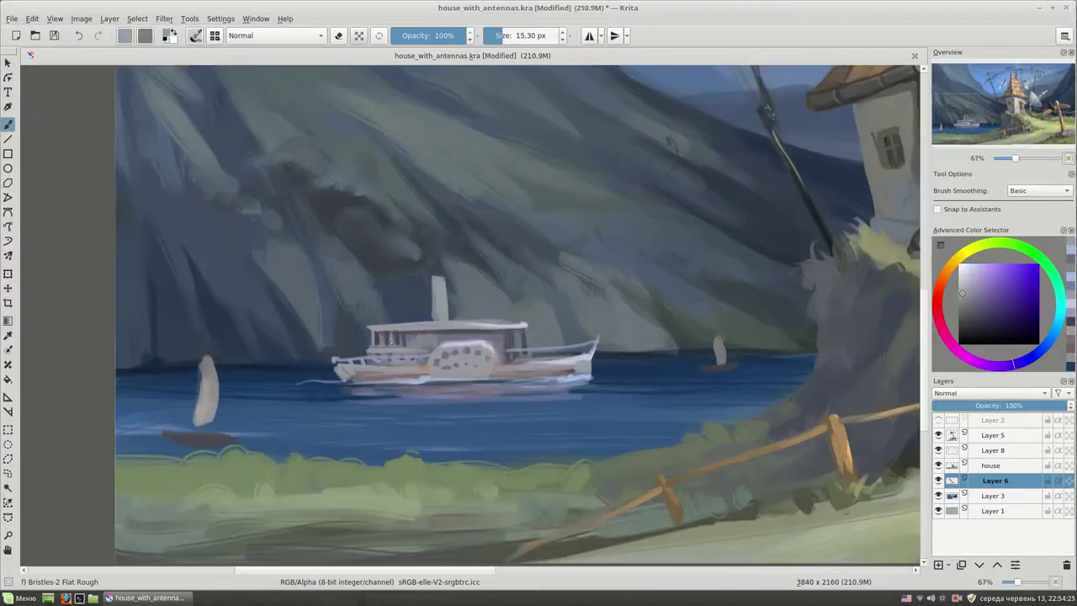
# Step: Draw thin light blue-grey masts on the boat
pyautogui.keyDown('ctrl'); pyautogui.click(685, 184); pyautogui.keyUp('ctrl')
pyautogui.keyDown('ctrl'); pyautogui.click(531, 310); pyautogui.keyUp('ctrl')
pyautogui.keyDown('ctrl'); pyautogui.click(581, 301); pyautogui.keyUp('ctrl')
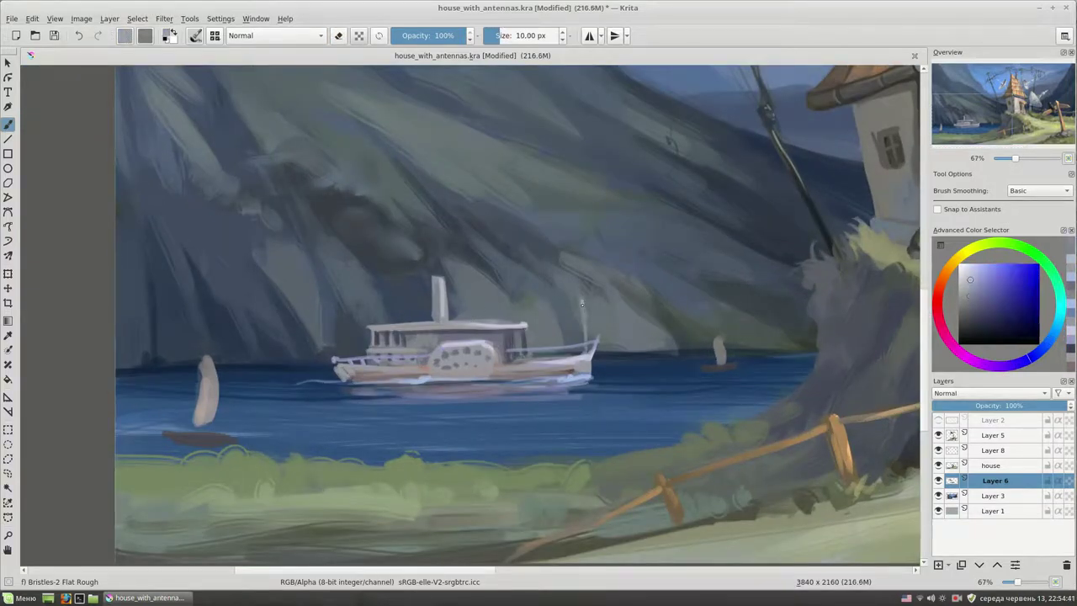
pyautogui.moveTo(582, 298); pyautogui.dragTo(586, 350)
pyautogui.moveTo(476, 246); pyautogui.dragTo(477, 318)
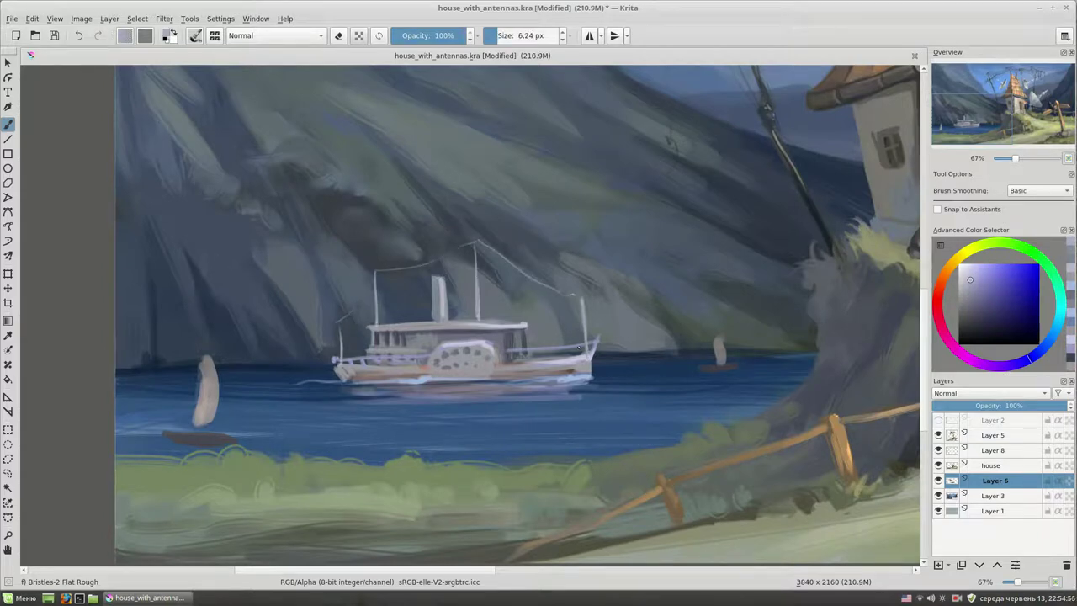
# Step: Paint a dark smoke stroke rising above the boat
pyautogui.moveTo(549, 389); pyautogui.dragTo(570, 360)
pyautogui.moveTo(438, 340); pyautogui.dragTo(460, 340)
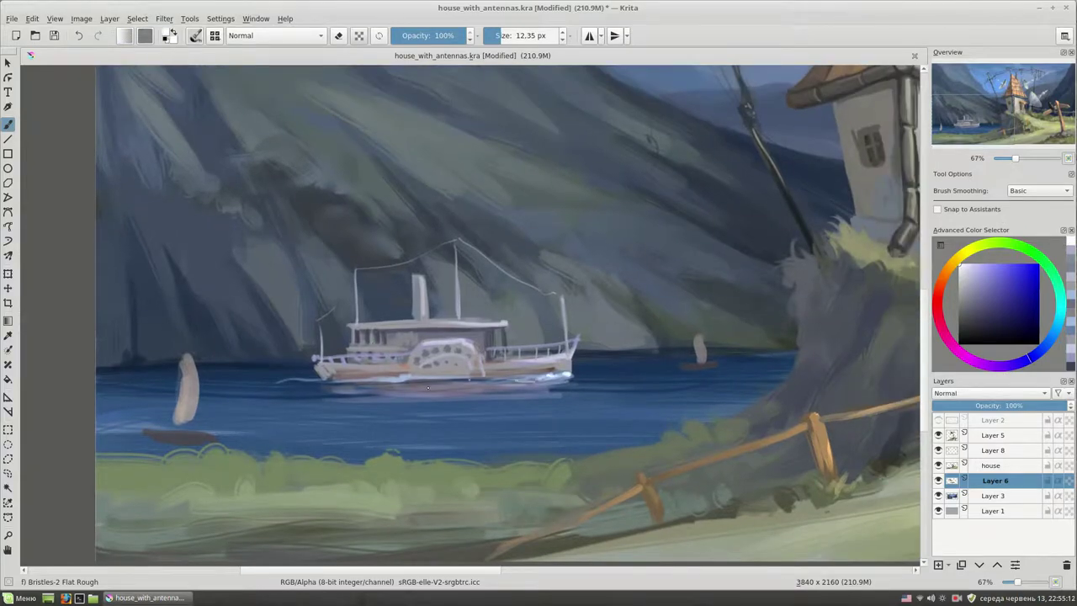
pyautogui.scroll(-2, 657, 377)
pyautogui.scroll(2, 657, 353)
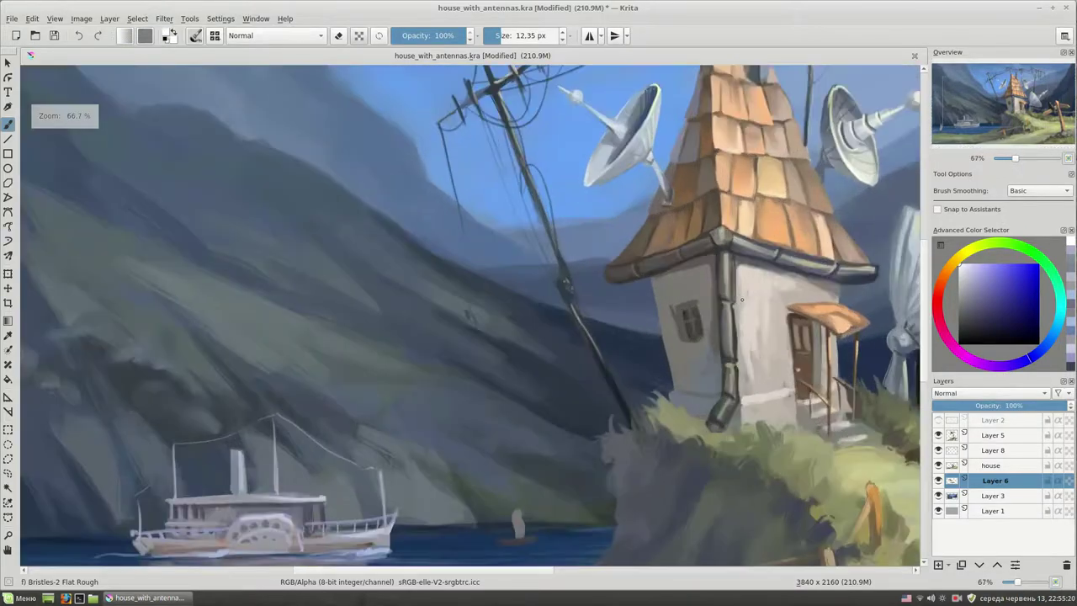
pyautogui.click(981, 328)
pyautogui.moveTo(429, 355)
pyautogui.mouseDown()
pyautogui.moveTo(396, 352)
pyautogui.moveTo(406, 343)
pyautogui.moveTo(303, 282)
pyautogui.moveTo(227, 278)
pyautogui.moveTo(252, 324)
pyautogui.moveTo(311, 308)
pyautogui.mouseUp()
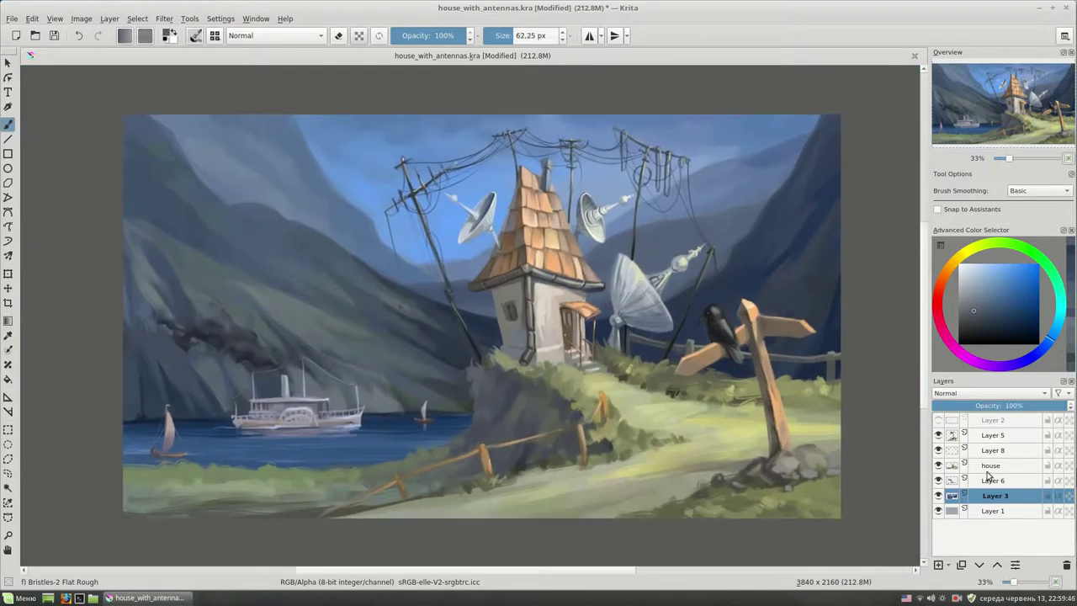
# Step: Make the house layer active in the Layers docker
pyautogui.click(992, 466)
pyautogui.keyDown('ctrl'); pyautogui.click(522, 457); pyautogui.keyUp('ctrl')
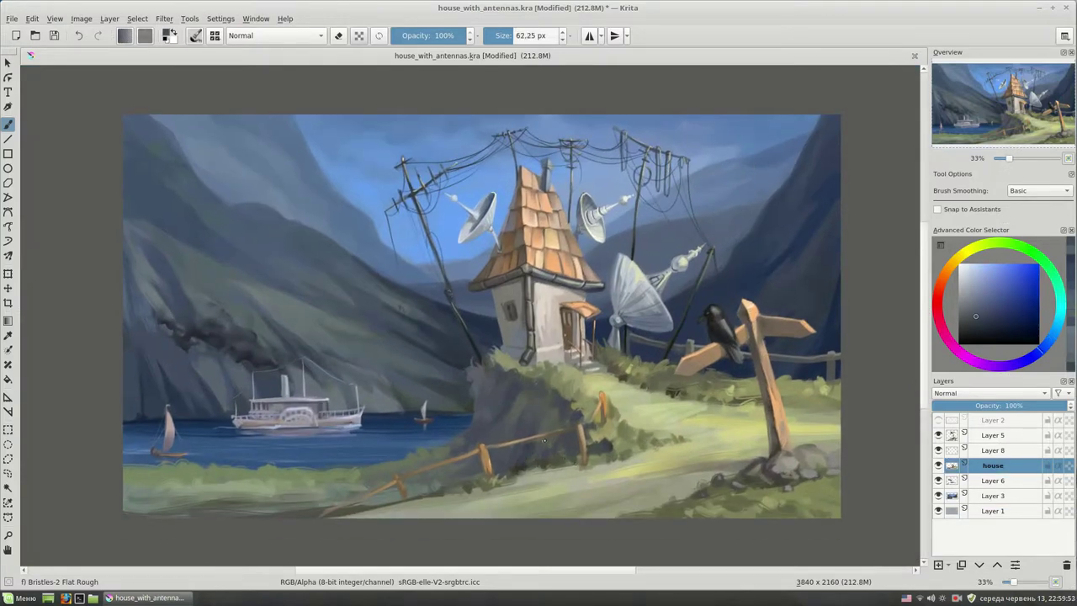